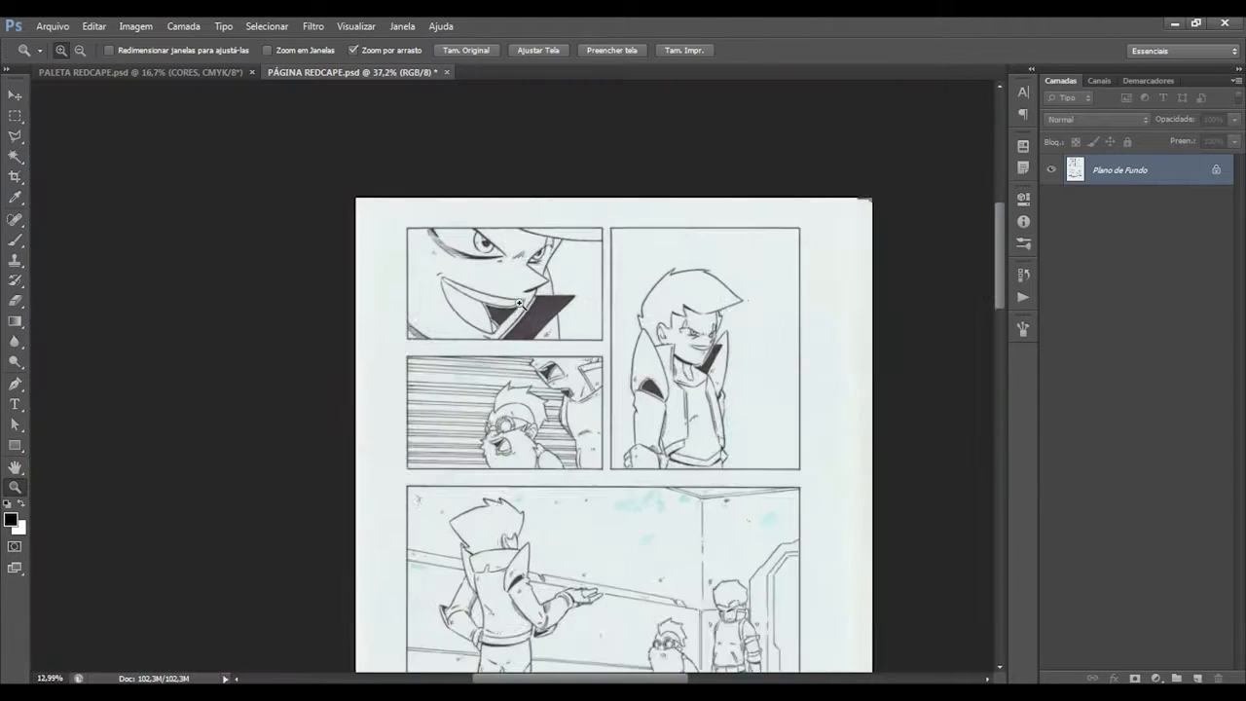
Run Definir Plano de Fundo from the ART FINAL - PARTE 1 action to turn the background into layer Camada 0.
scroll(638, 436, "down", 3)
scroll(545, 268, "up", 3)
scroll(543, 265, "up", 2)
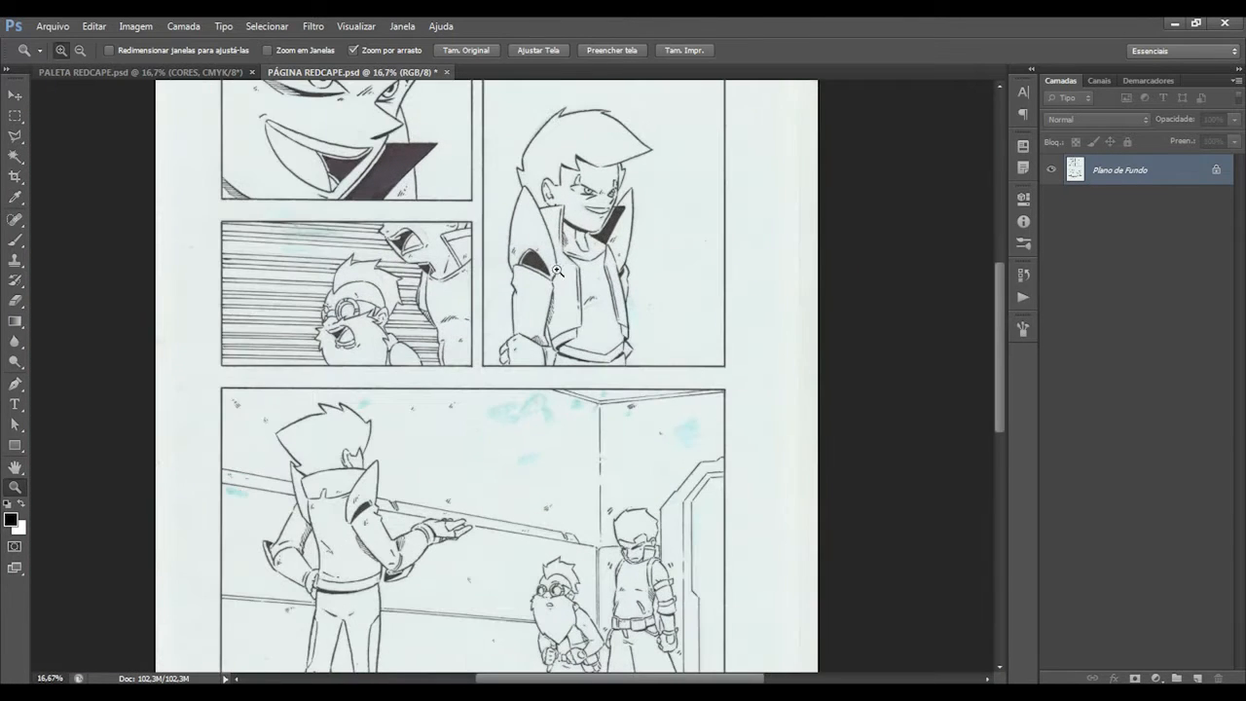
left_click(1022, 297)
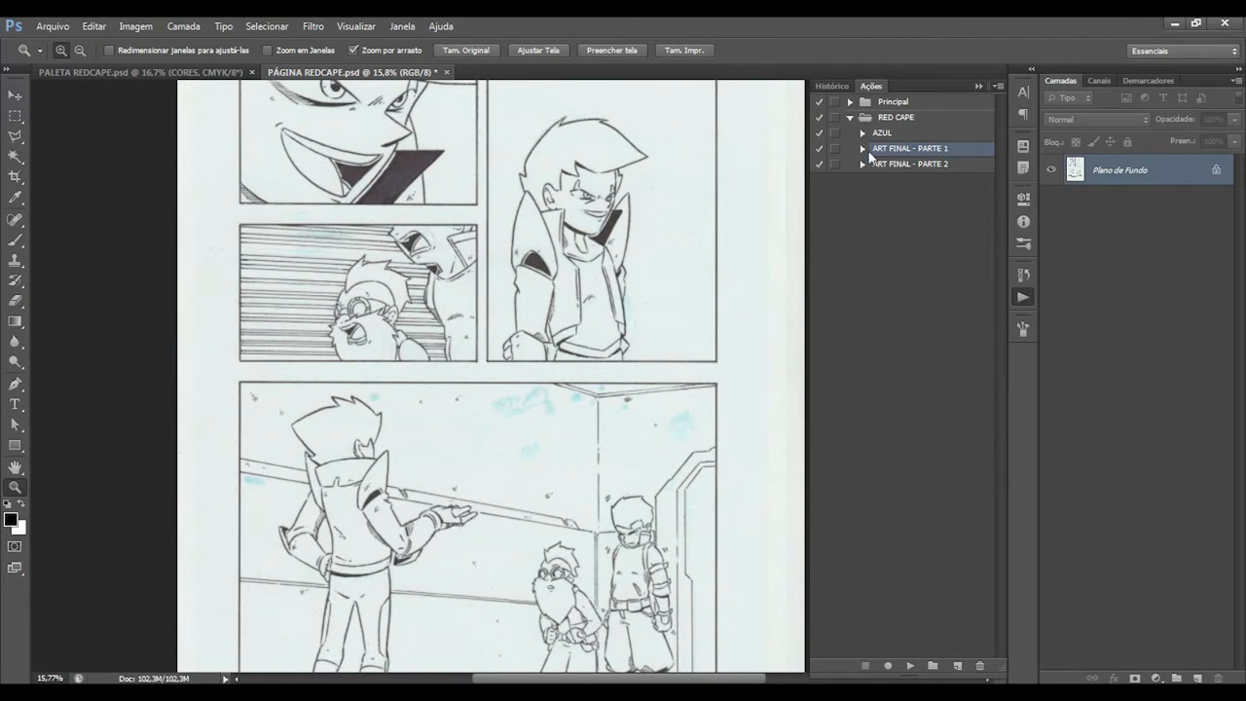
left_click(136, 26)
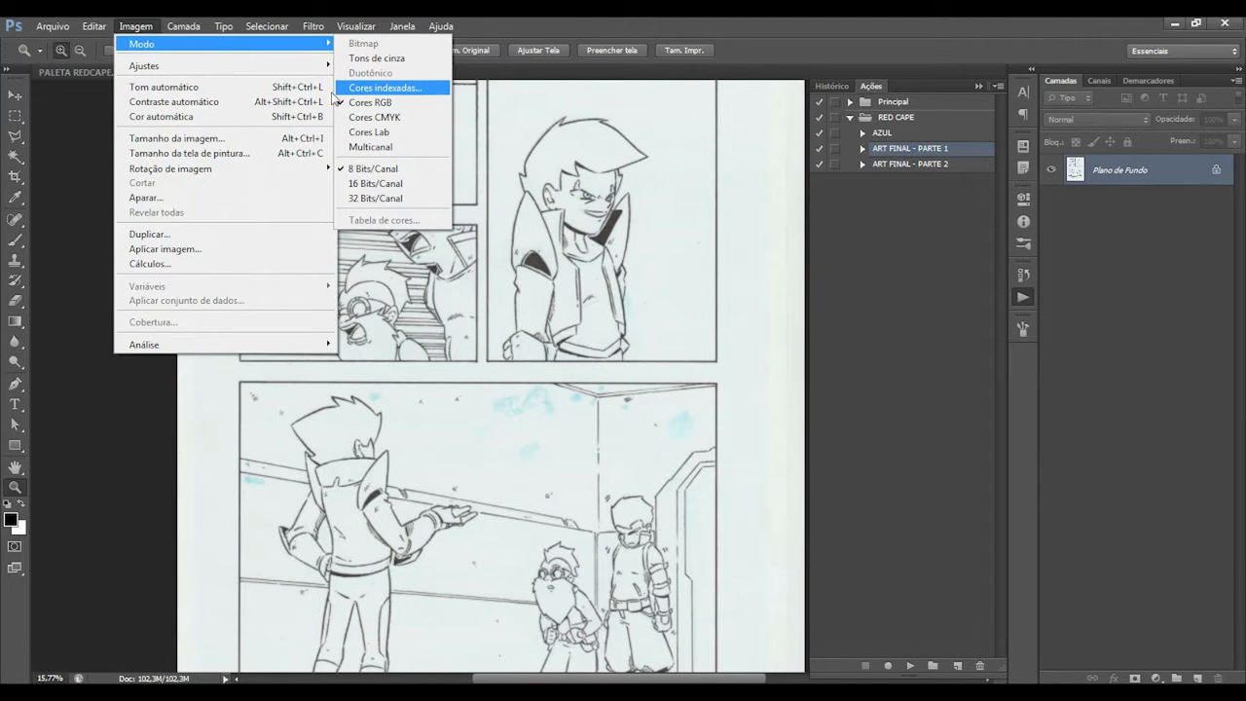
left_click(143, 31)
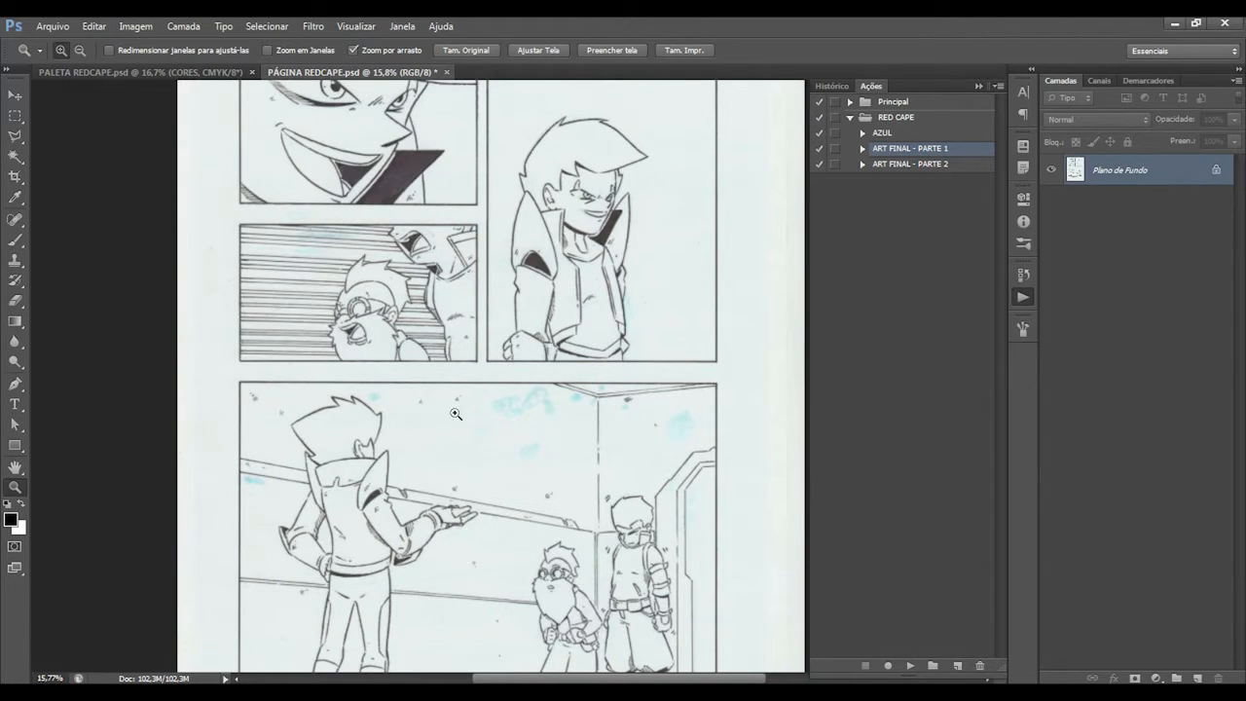
left_click(863, 148)
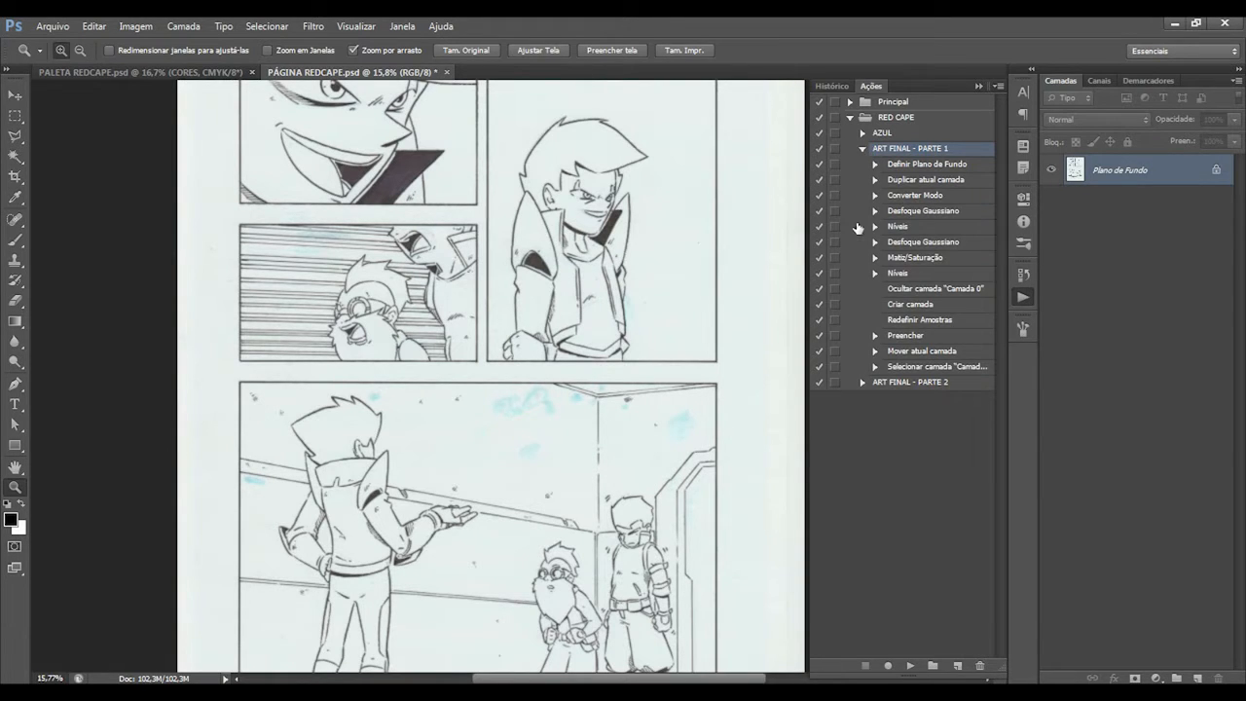
double_click(905, 163)
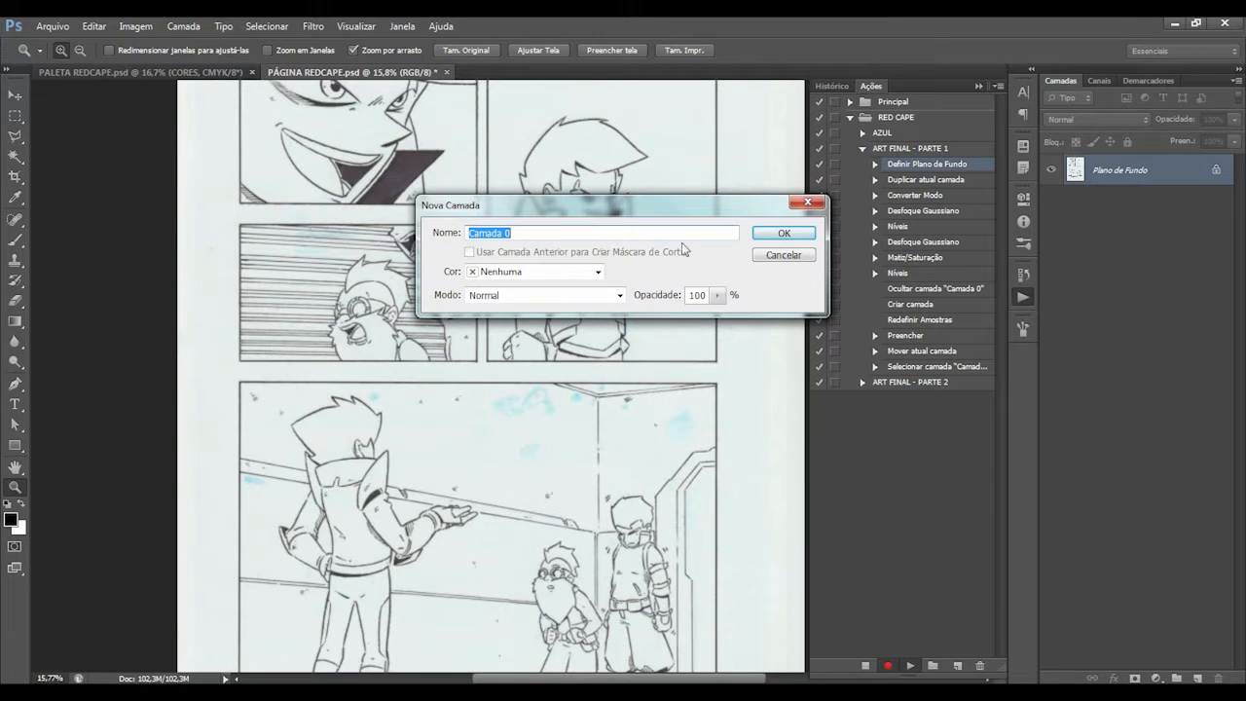
left_click(783, 233)
Run the action's next two commands to duplicate Camada 0 and convert the image to CMYK with its layers kept separate.
left_click(913, 182)
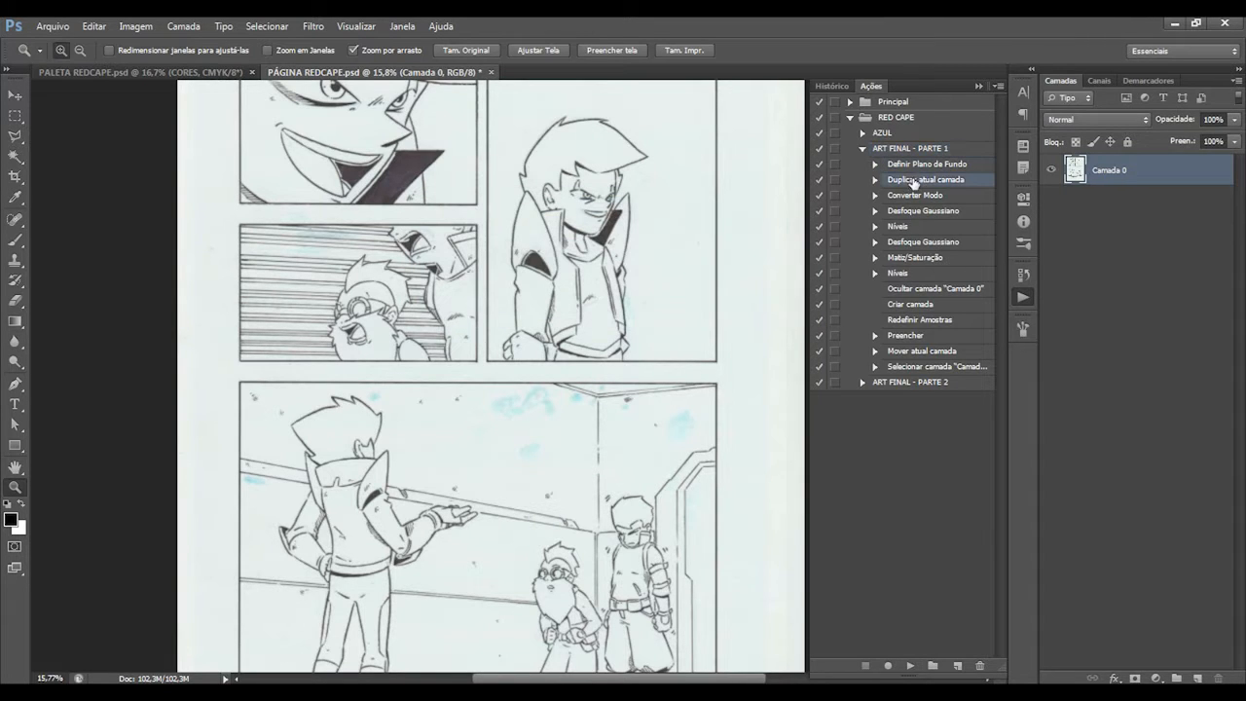
double_click(913, 181)
left_click(762, 232)
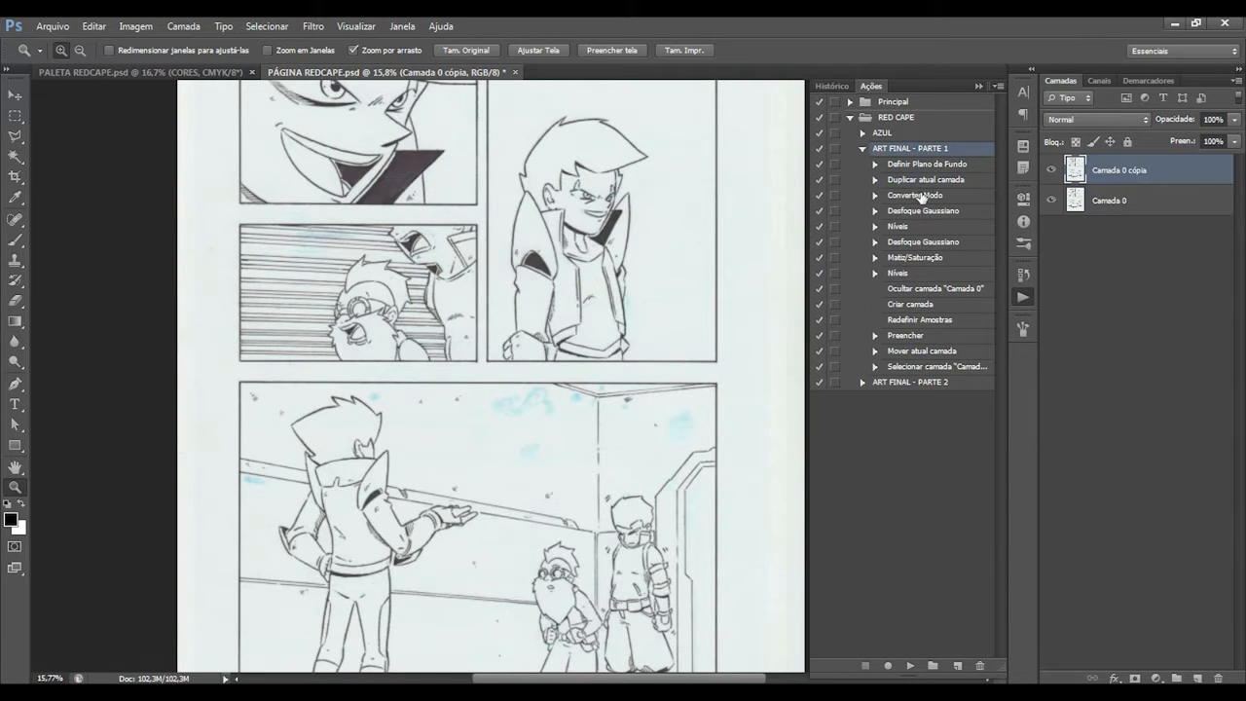
double_click(921, 197)
left_click(726, 279)
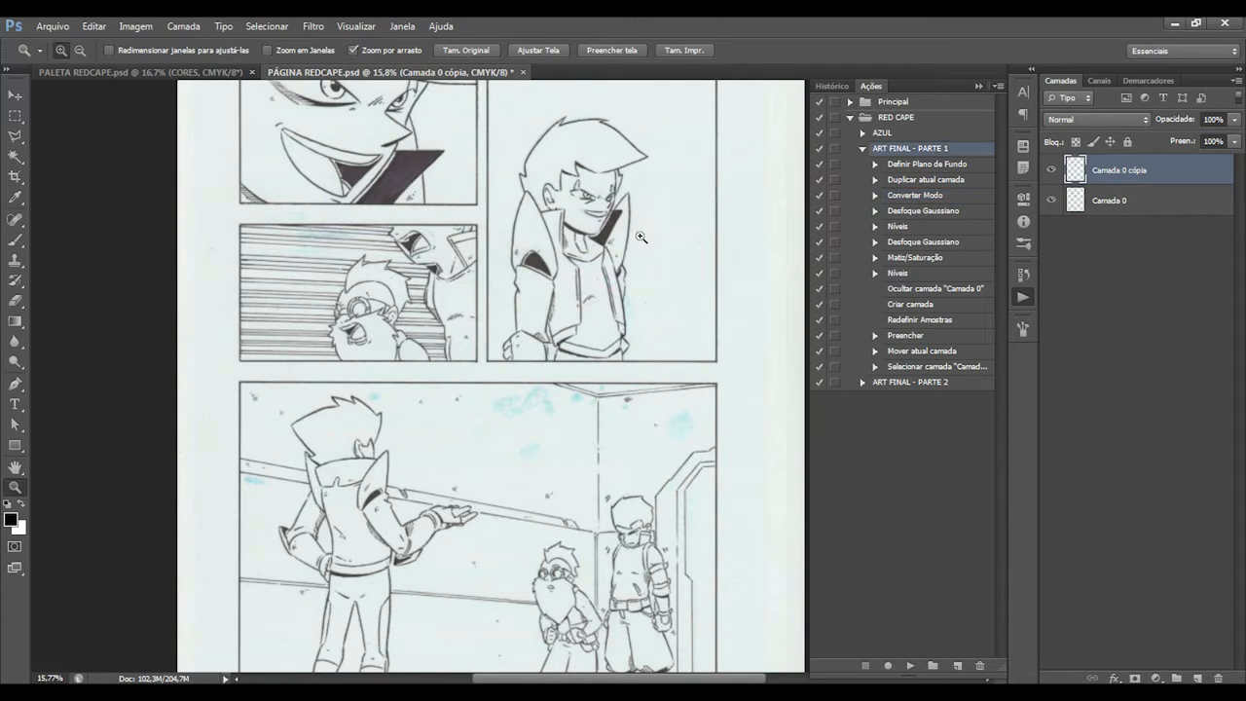
Apply the action's first Gaussian Blur to Camada 0 cópia, and its Levels with input values 0, 0,15 and 135.
left_click(612, 172)
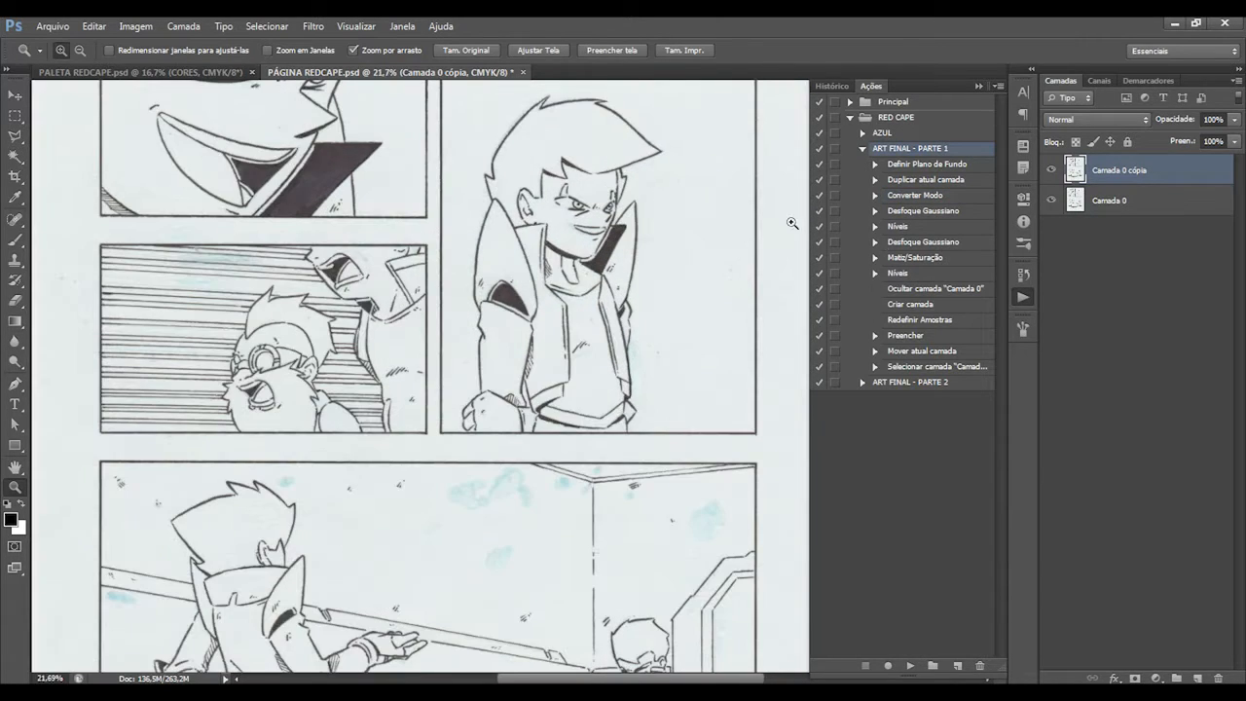
double_click(915, 215)
key("Return")
double_click(901, 227)
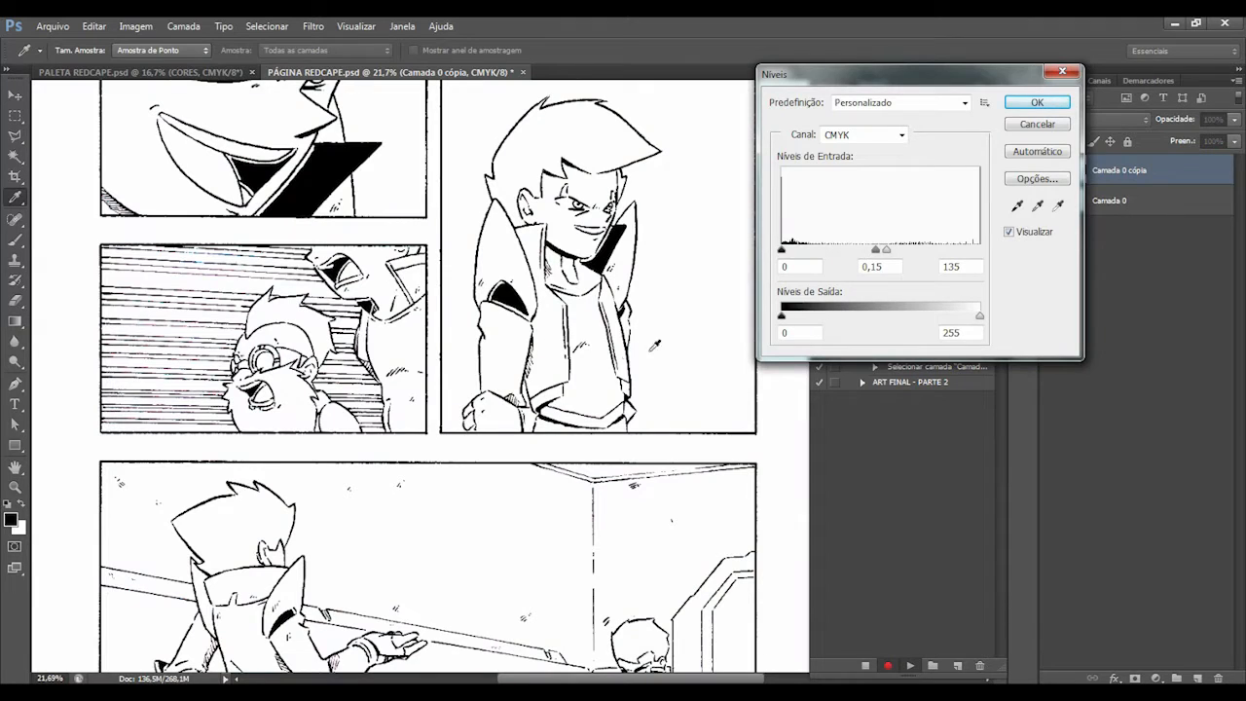
left_click(1037, 102)
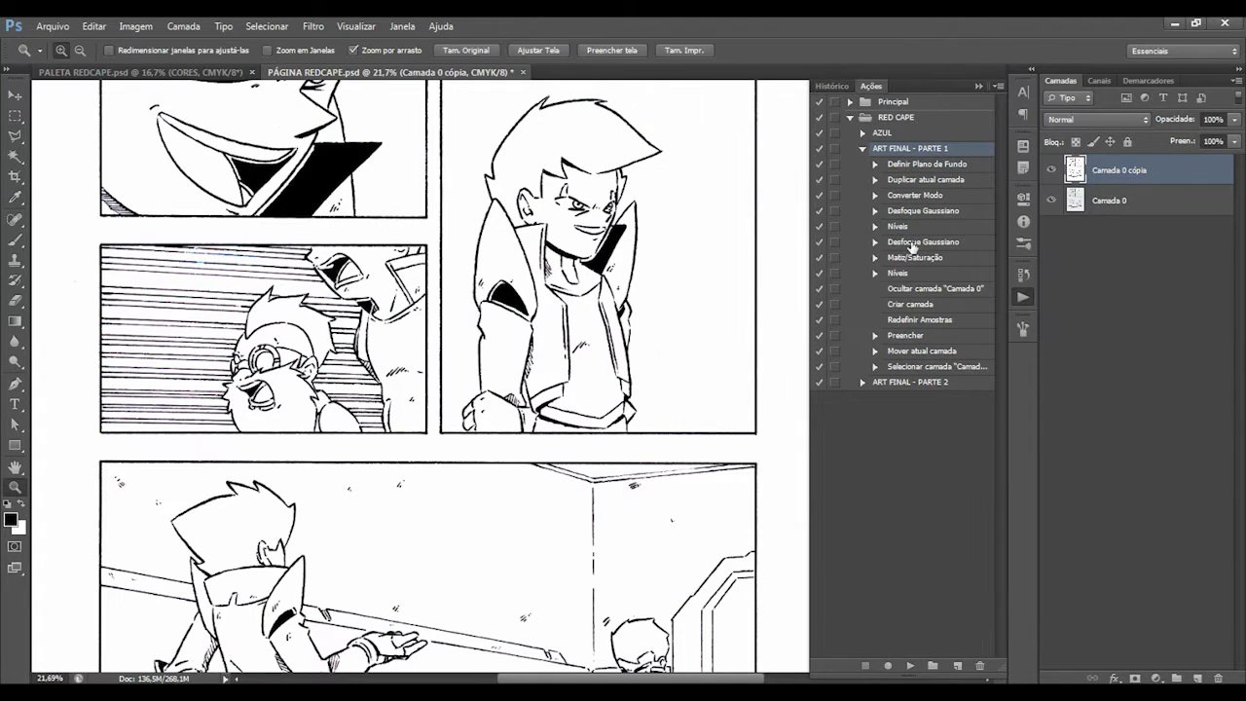
Apply the action's second Gaussian Blur to the high-contrast line art on Camada 0 cópia.
double_click(914, 244)
left_click(862, 147)
left_click_drag(655, 222, 710, 216)
Apply colorized Hue/Saturation with hue 231, saturation 0 and lightness 0, and Levels with inputs 82, 1,19 and 255, to the line art.
double_click(906, 258)
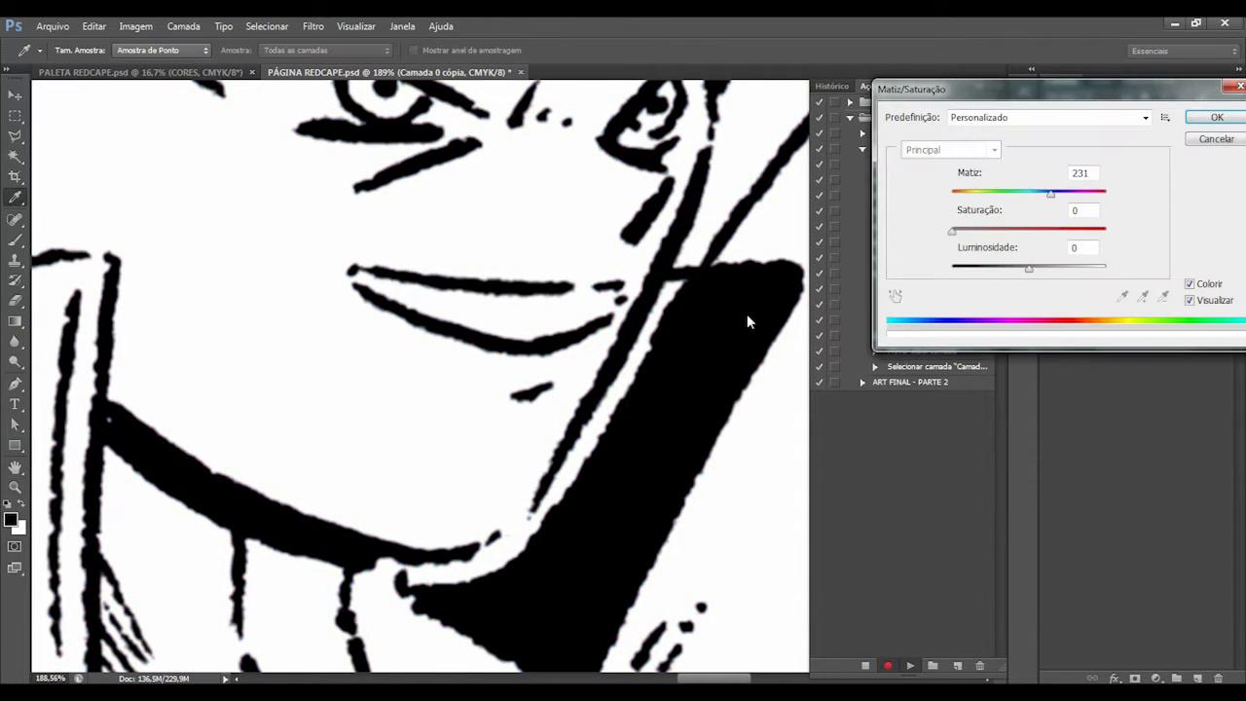
left_click(1190, 300)
left_click(1190, 300)
left_click(1189, 300)
left_click(1189, 300)
left_click(1218, 118)
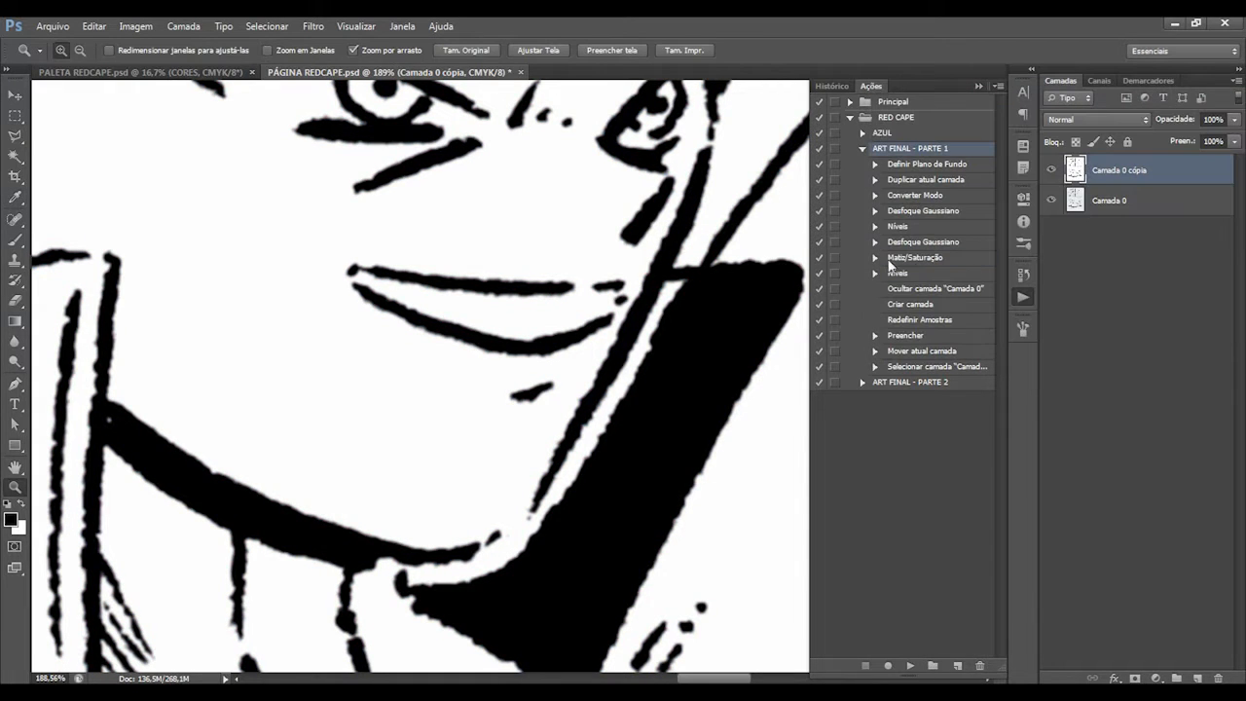
double_click(915, 278)
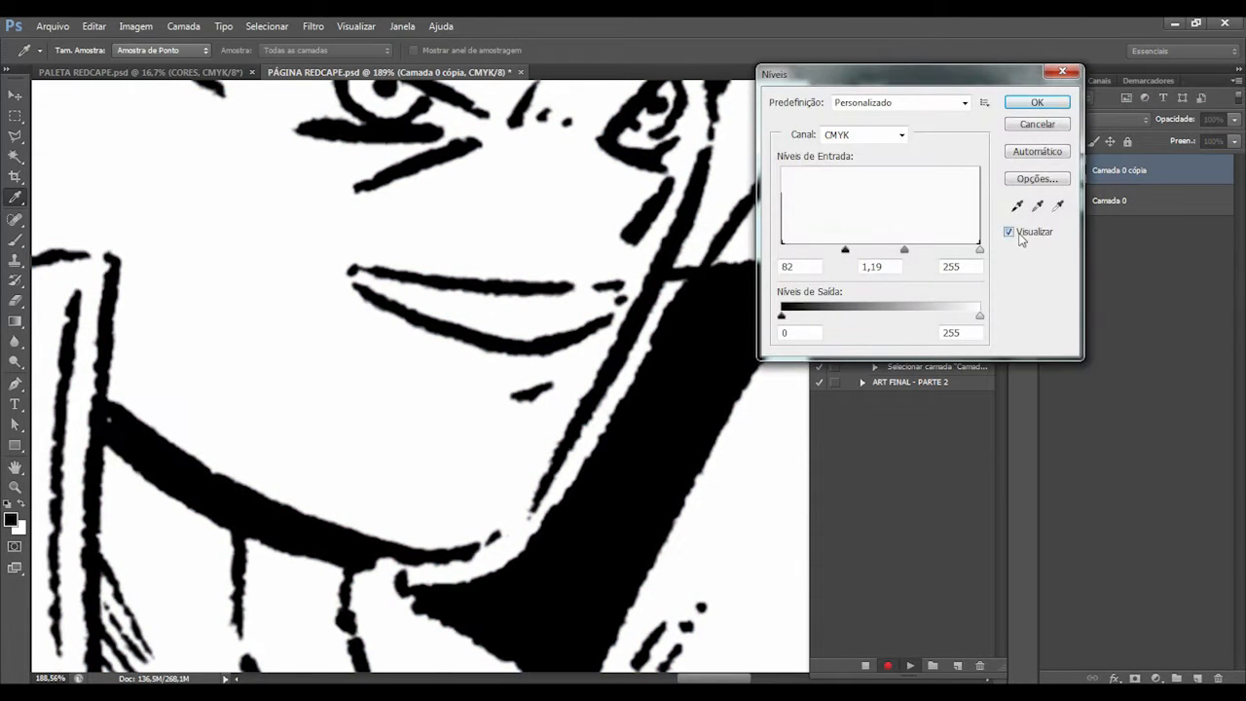
left_click(1037, 102)
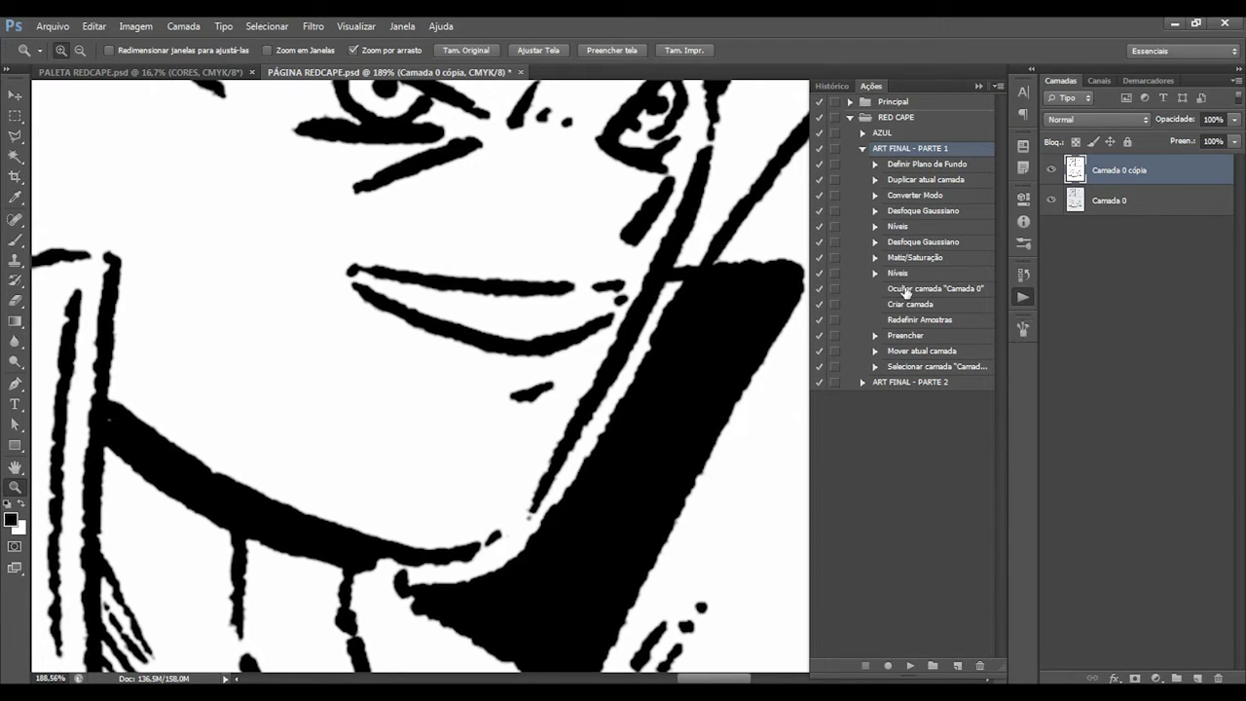
Run the action commands that hide Camada 0 and create a new Normal layer, Camada 1, at 100% opacity.
left_click(906, 290)
double_click(909, 304)
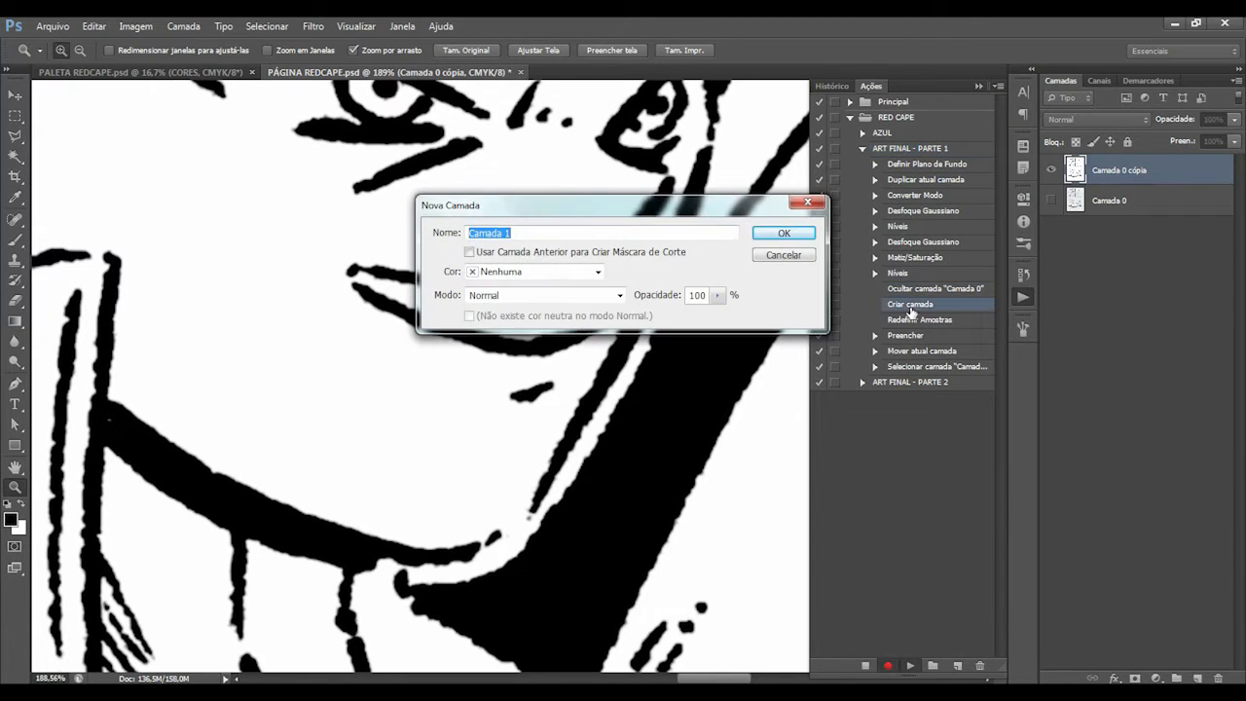
left_click(780, 237)
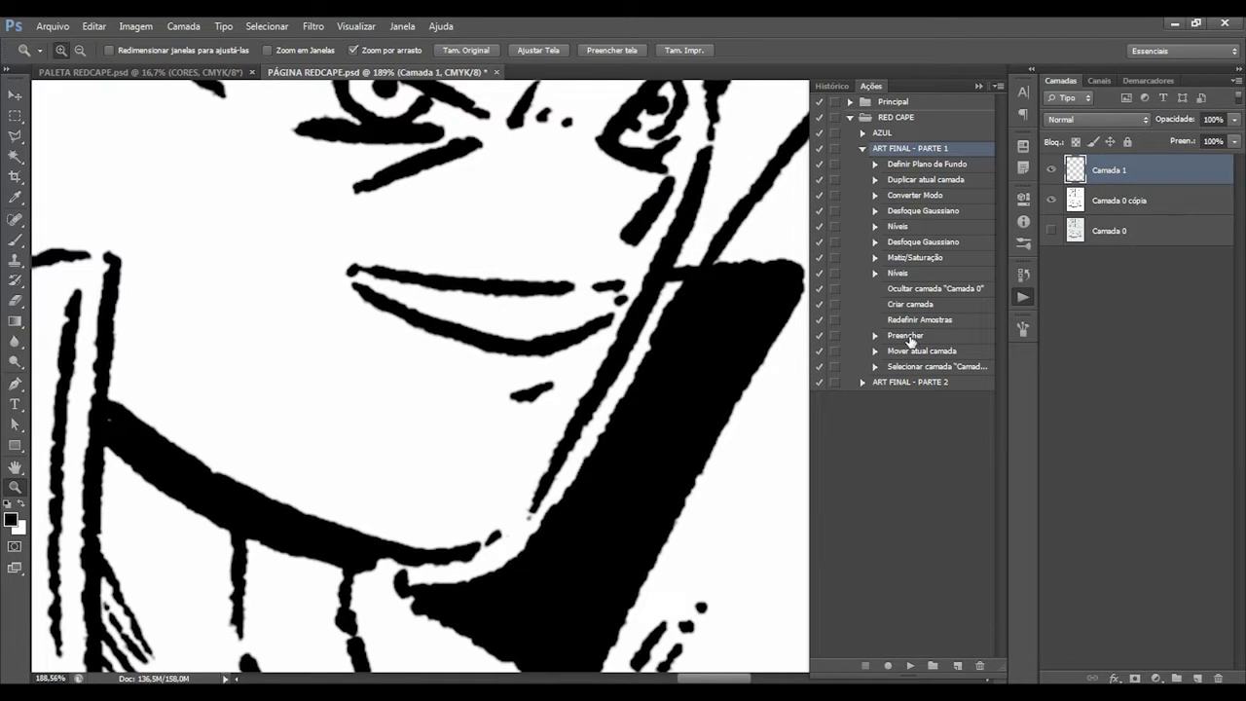
Fill Camada 1 with white and move it beneath the other layers, leaving Camada 0 cópia selected.
double_click(910, 336)
left_click(746, 208)
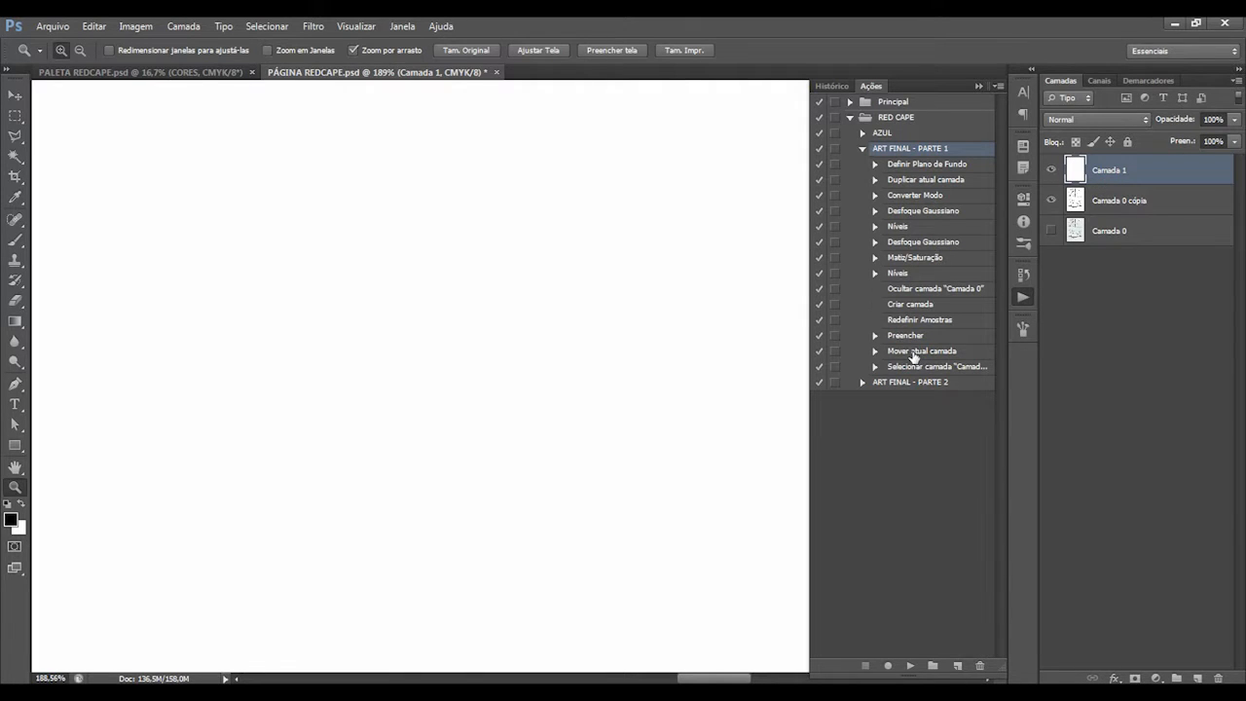
double_click(915, 352)
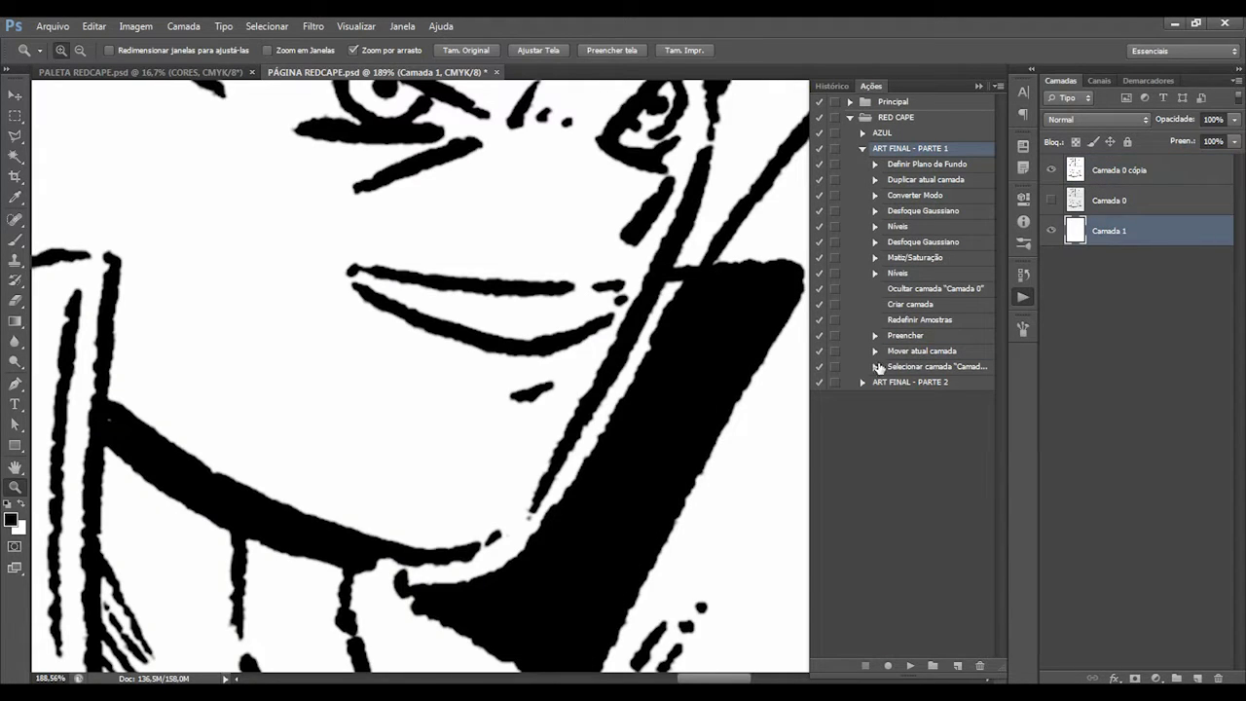
double_click(914, 367)
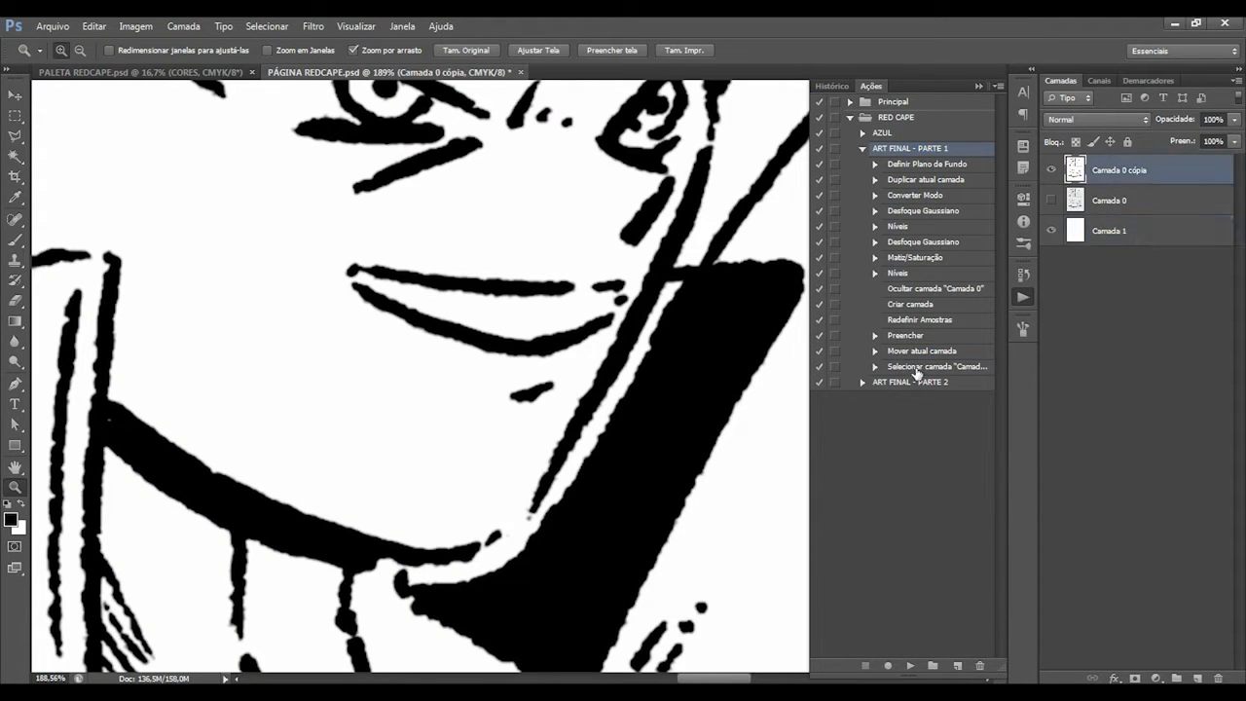
Examine the grinning mouth's line art up close through the history states from the first Desfoque Gaussiano to Ordem de Camadas.
left_click(861, 149)
left_click_drag(626, 258, 448, 278)
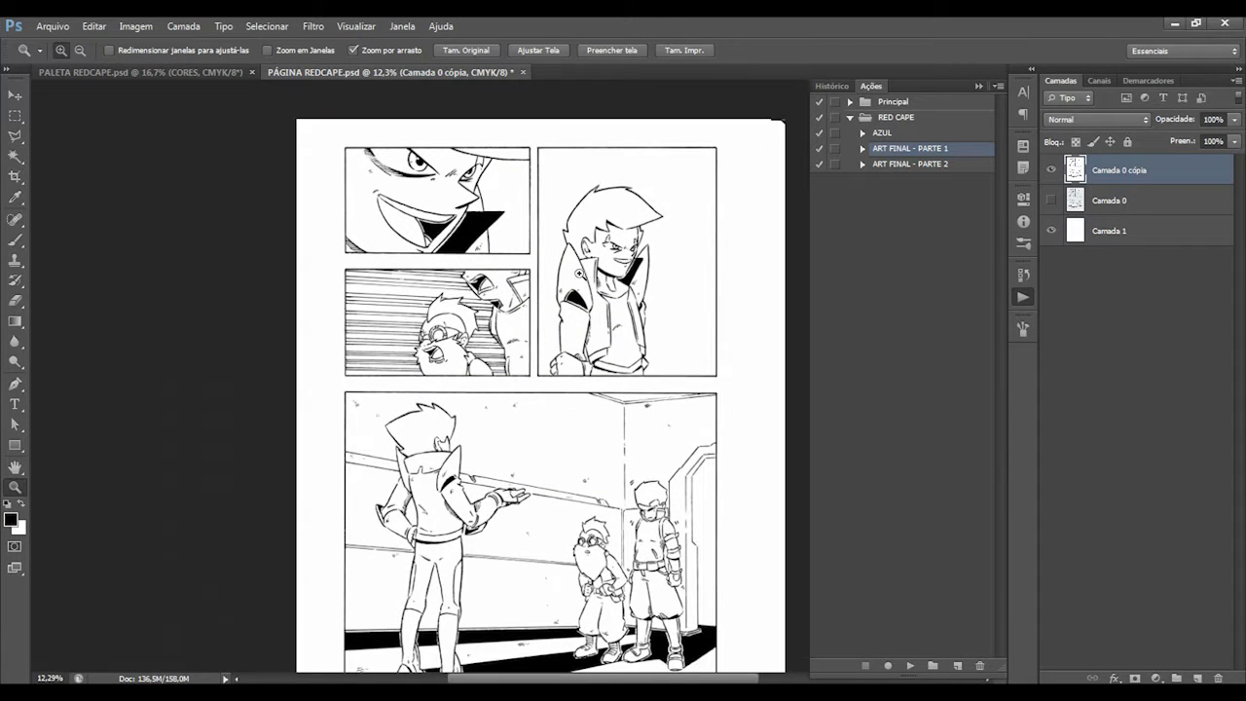
left_click_drag(574, 276, 591, 272)
left_click_drag(463, 175, 494, 159)
left_click_drag(416, 143, 577, 361)
left_click_drag(495, 358, 601, 303)
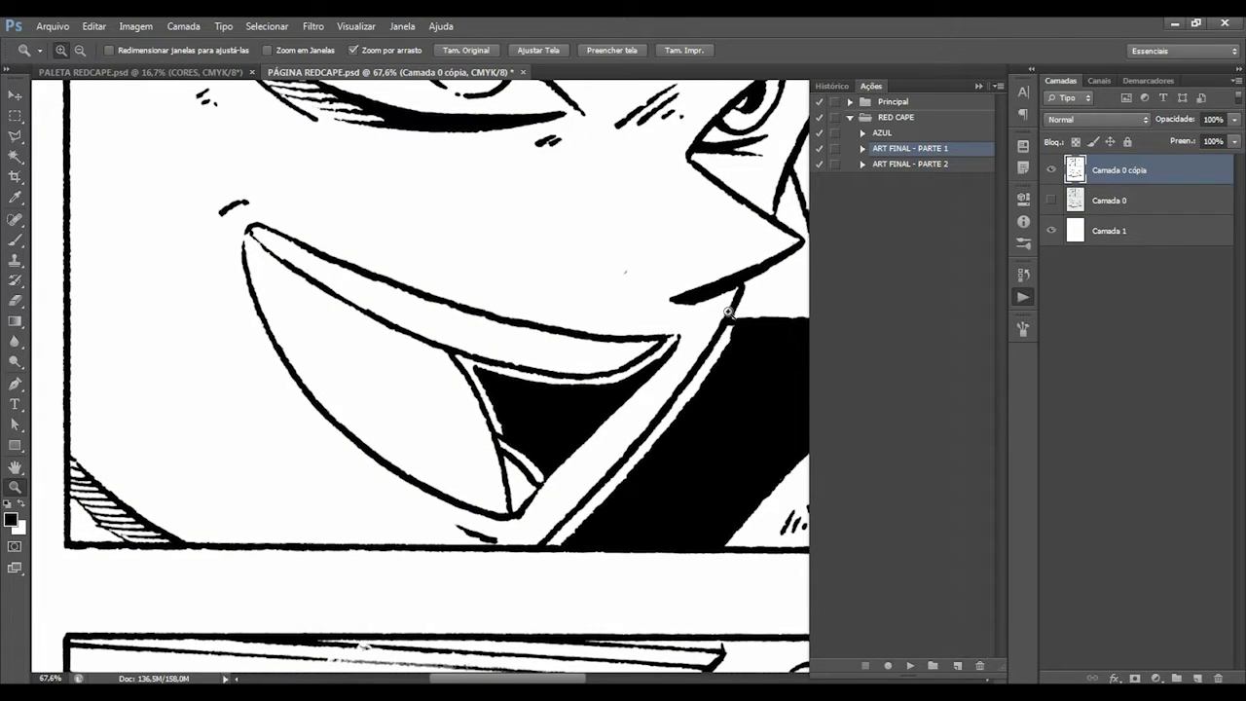
left_click(832, 85)
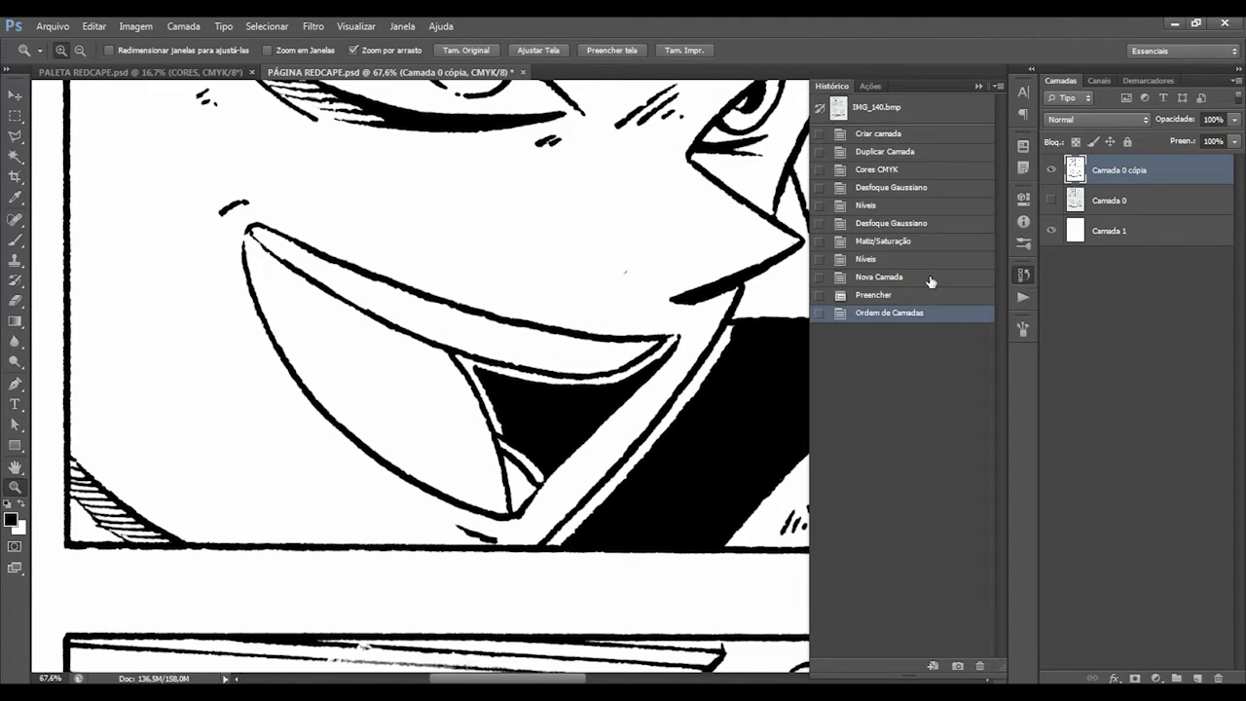
left_click(898, 189)
left_click(899, 207)
left_click(898, 227)
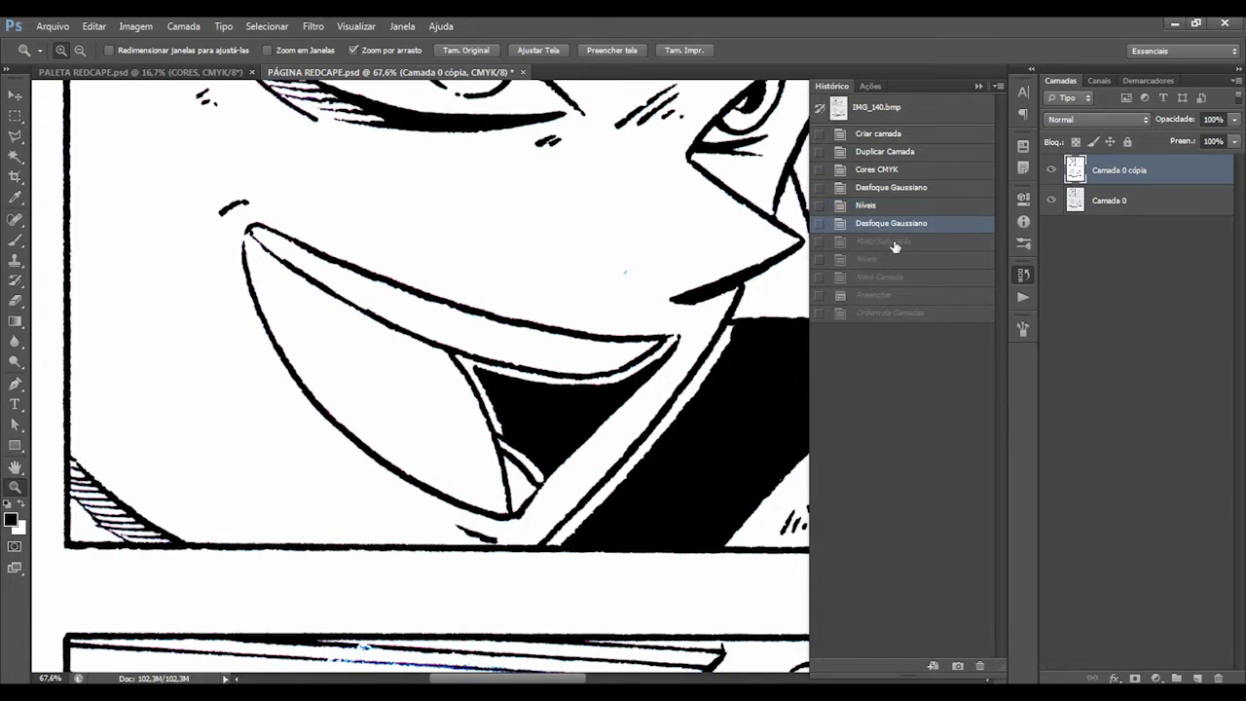
left_click(896, 243)
left_click(892, 259)
left_click(881, 278)
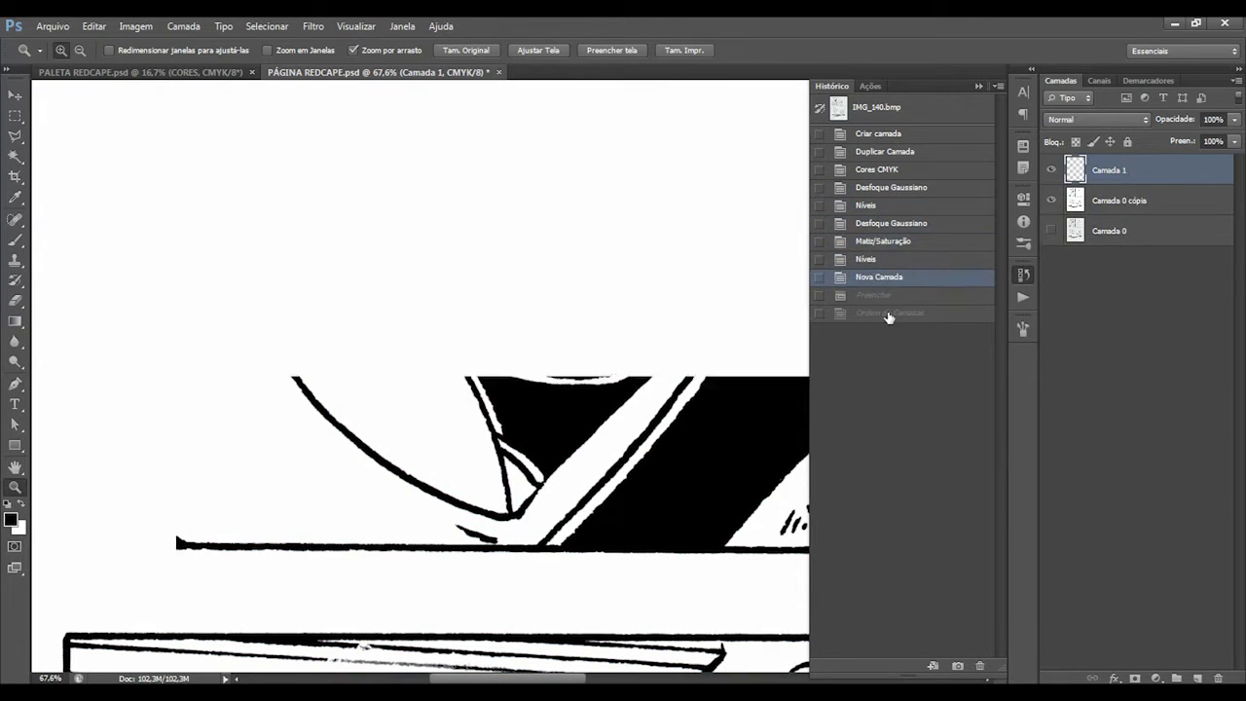
left_click(884, 295)
left_click(894, 313)
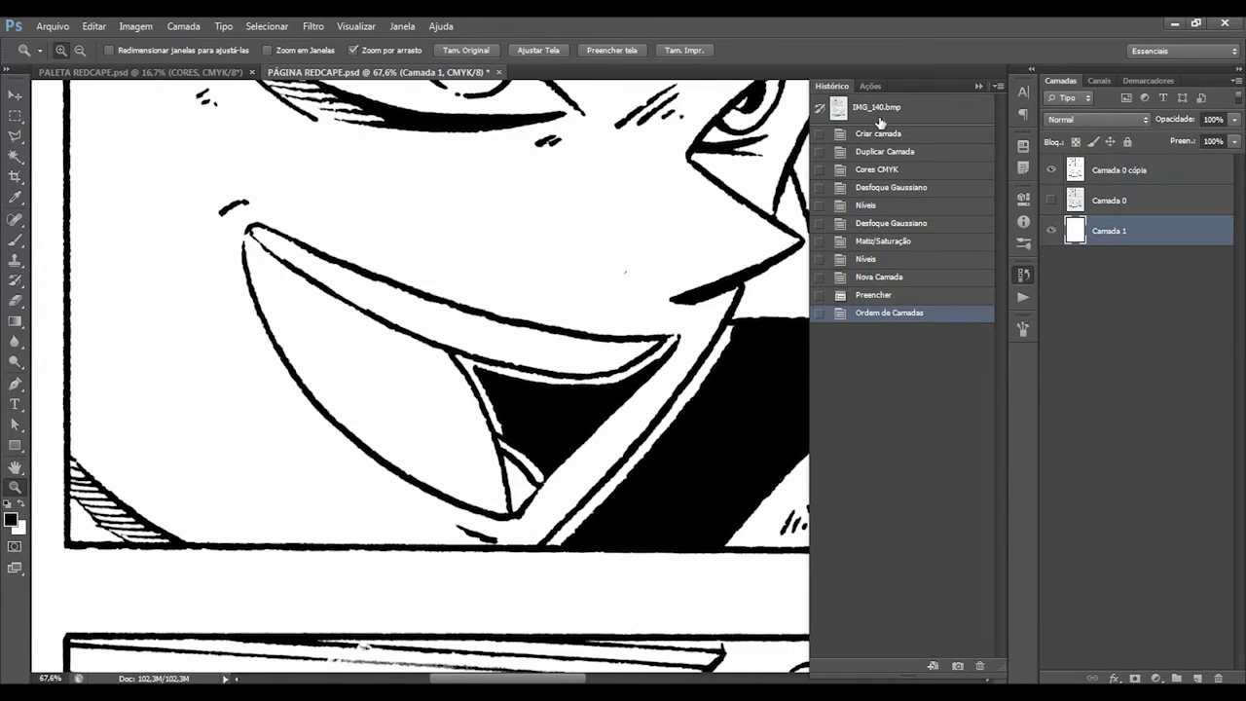
Compare the original IMG_140.bmp scan and the Criar camada state with the final Ordem de Camadas state.
left_click(879, 110)
left_click(884, 313)
left_click(889, 139)
left_click(888, 315)
Collapse the ART FINAL - PARTE 1 action and expand and select the ART FINAL - PARTE 2 action.
left_click(872, 88)
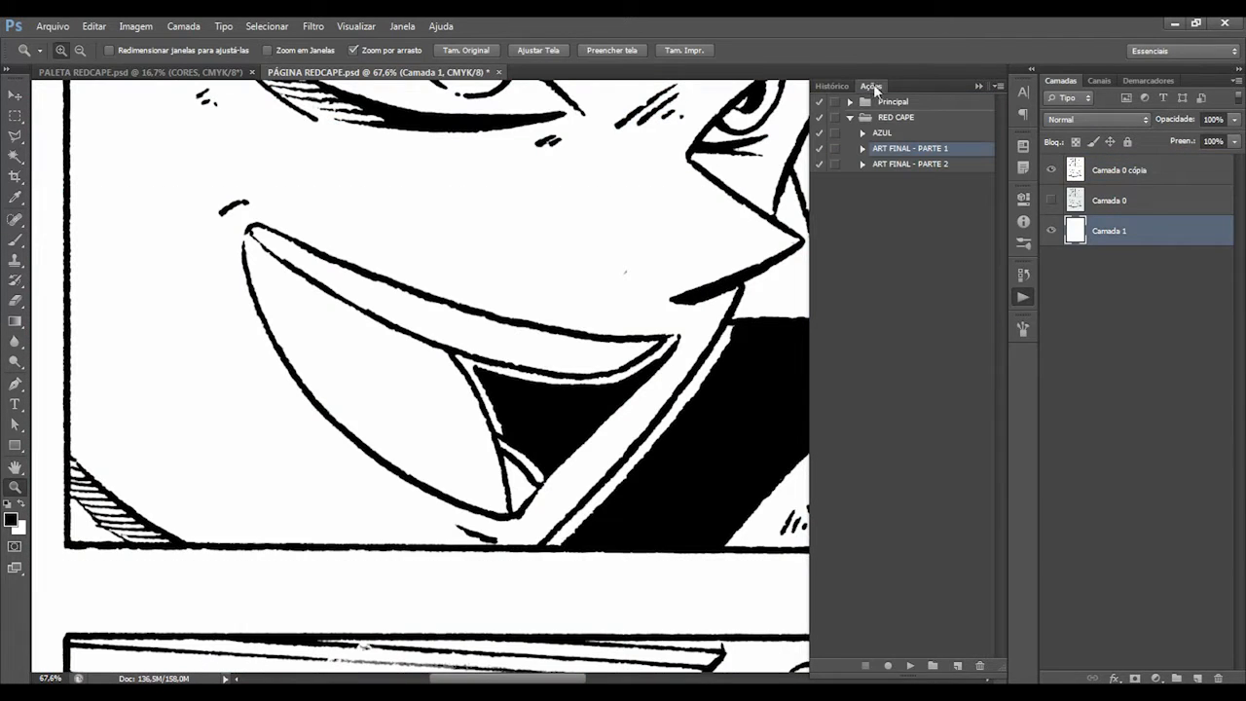
left_click(863, 149)
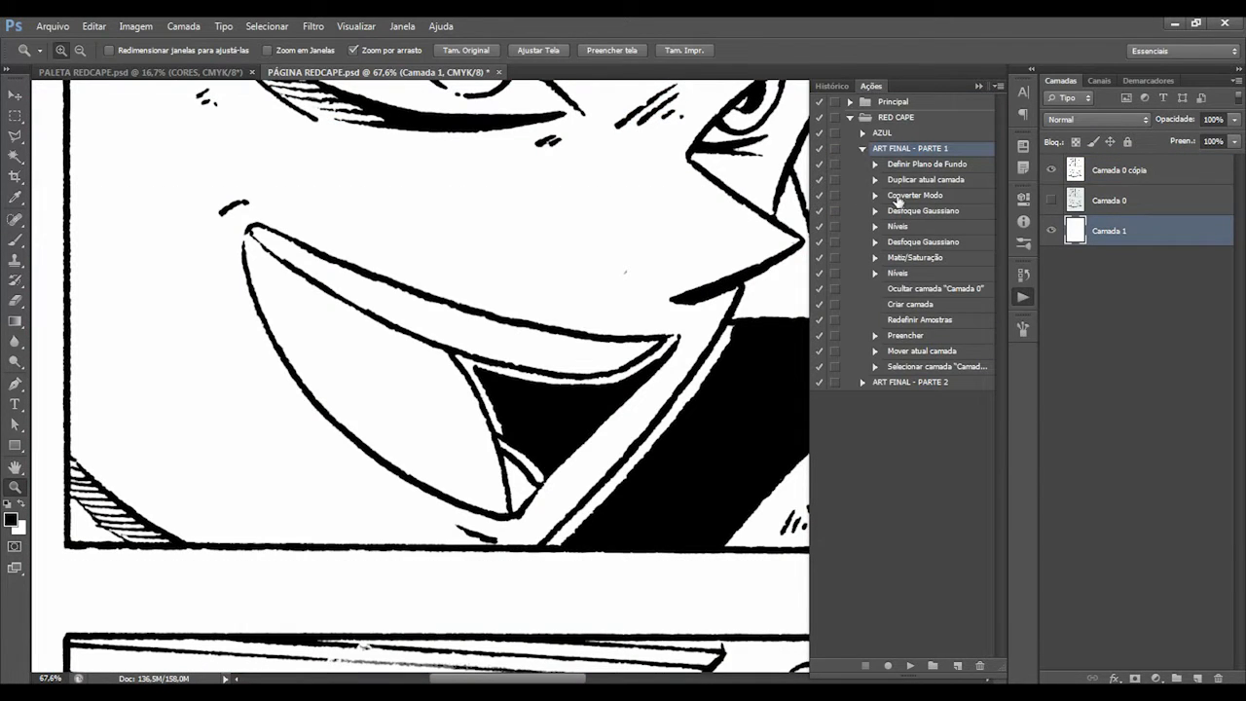
left_click(863, 149)
left_click(862, 164)
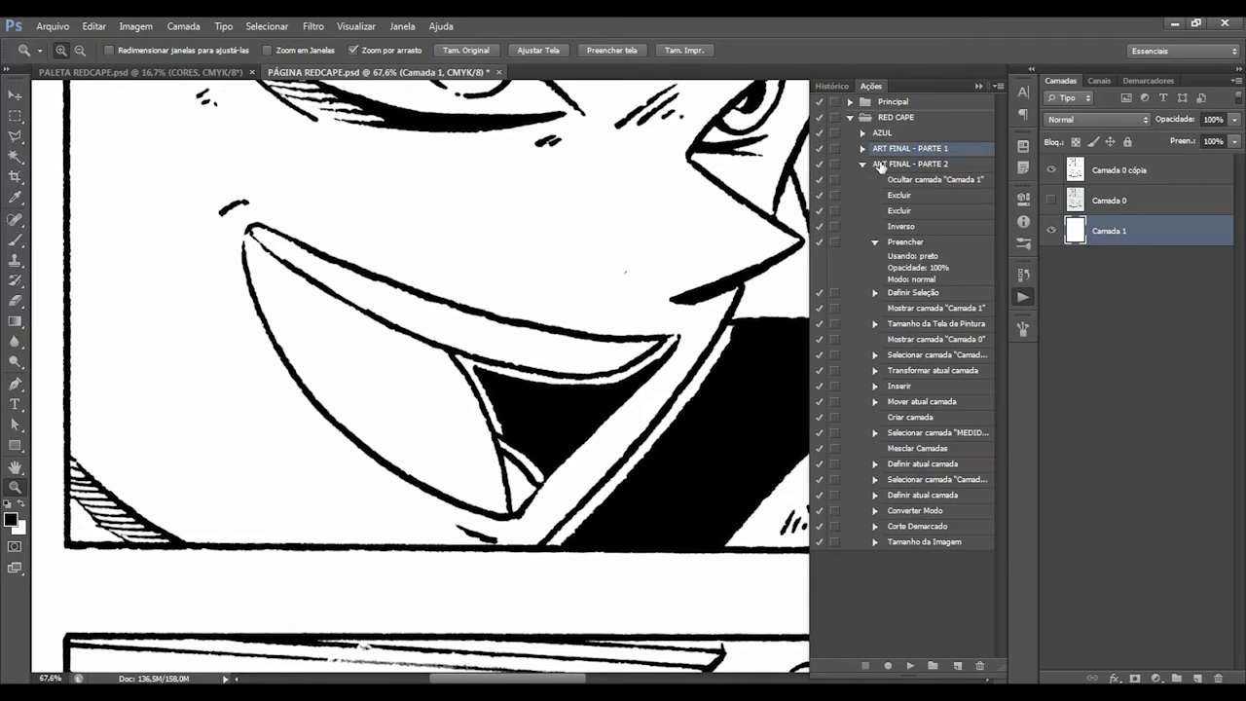
left_click_drag(697, 220, 598, 230)
left_click(905, 165)
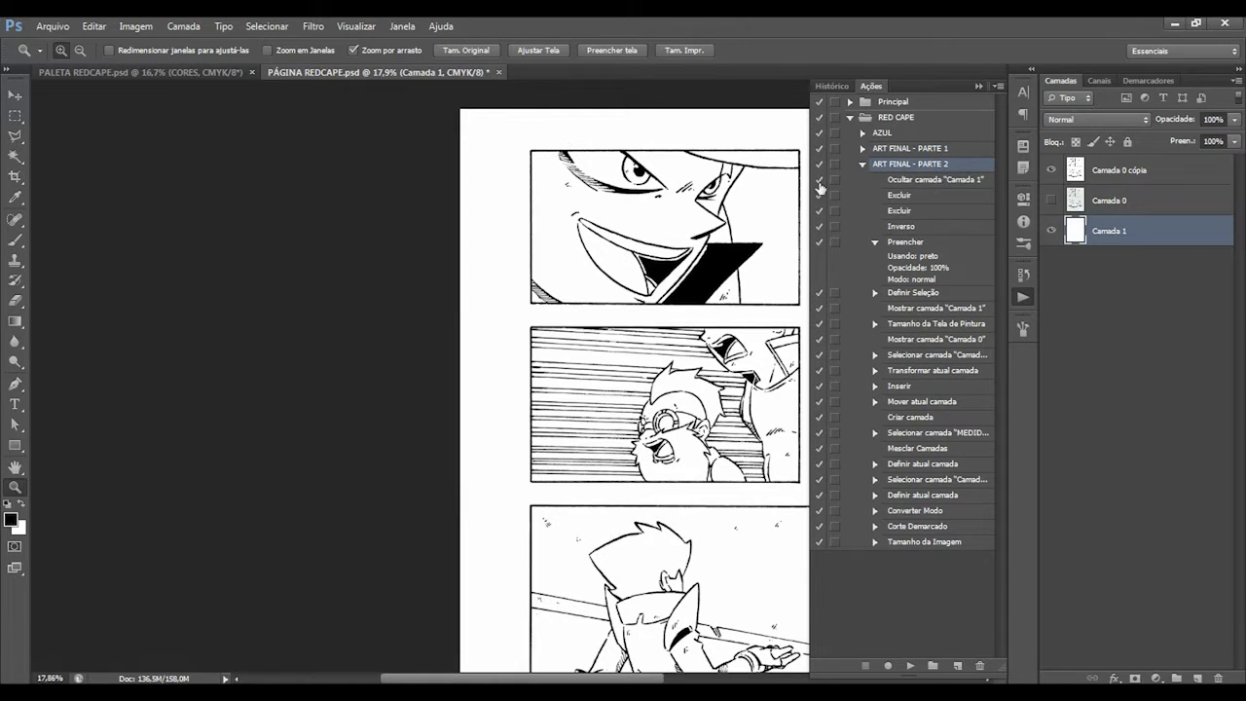
Load the CMYK composite channel of the page as a selection.
left_click(1101, 81)
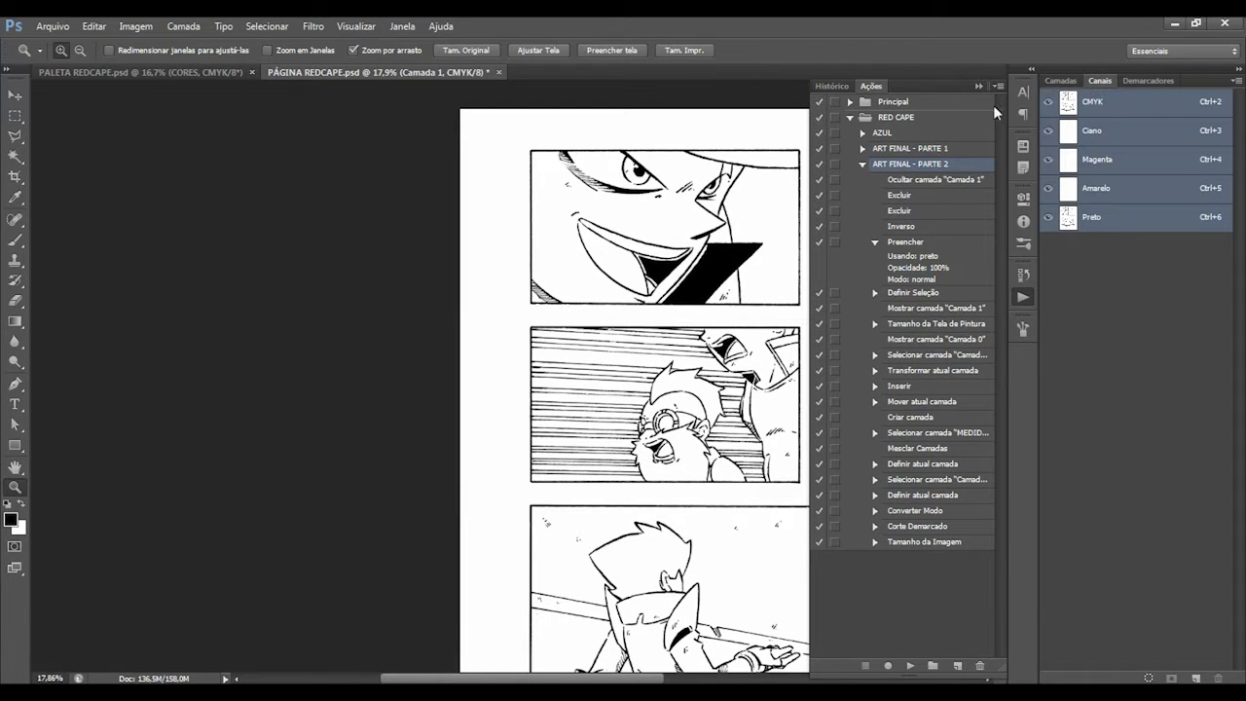
left_click(1060, 81)
left_click(1102, 82)
left_click(1149, 678)
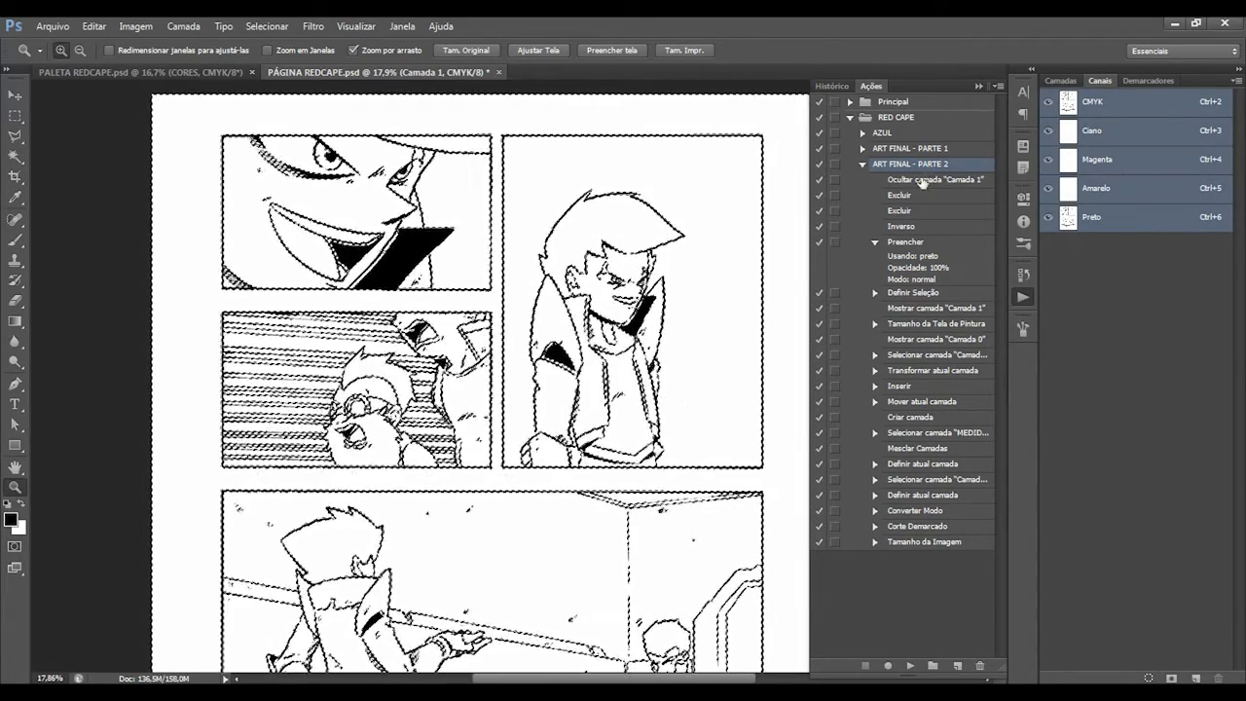
Run the ART FINAL - PARTE 2 command that hides Camada 1 and select the action's first Excluir command.
left_click(912, 182)
left_click(1061, 80)
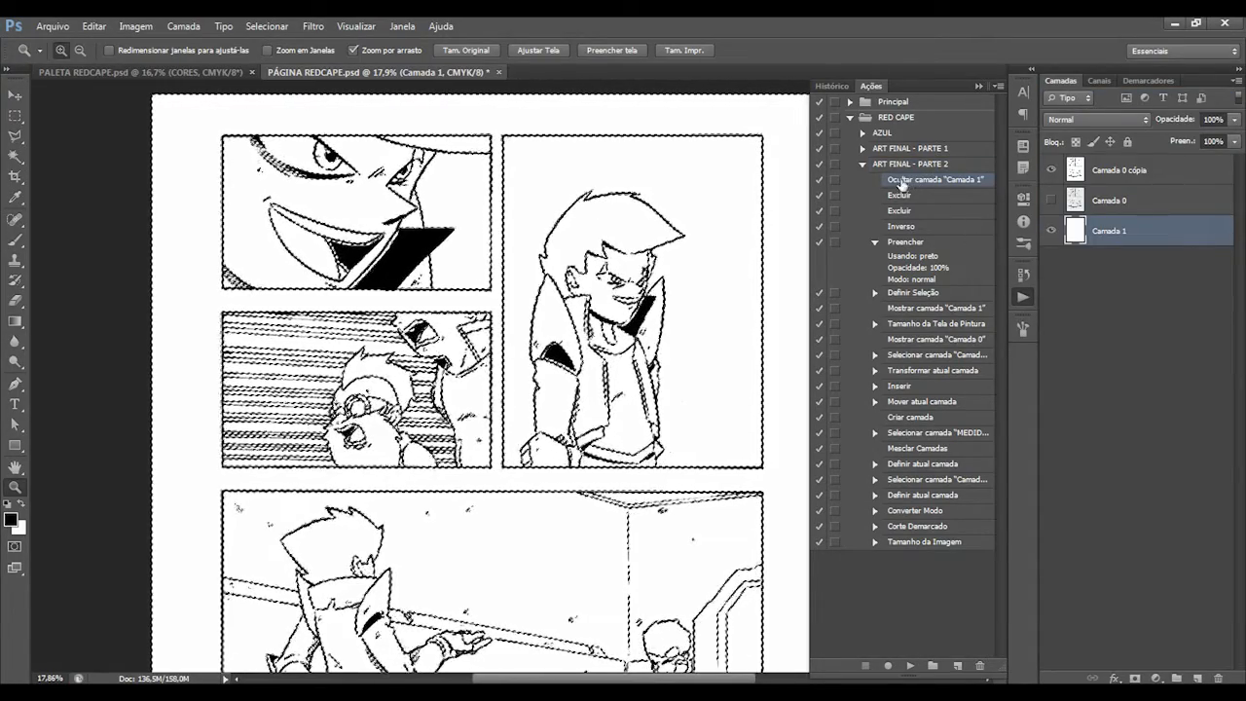
double_click(909, 183)
left_click(909, 197)
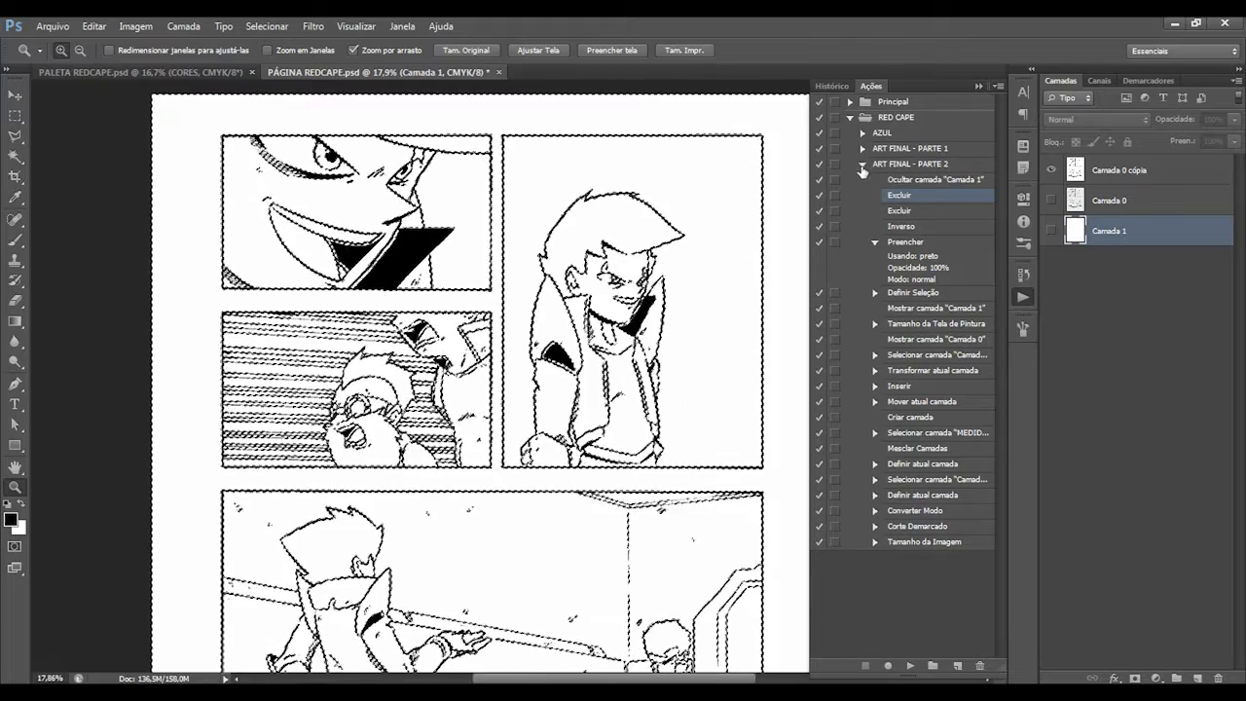
Run the last ART FINAL - PARTE 1 command to make Camada 0 cópia active and reselect the first Excluir command of ART FINAL - PARTE 2.
left_click(862, 165)
left_click(863, 150)
double_click(927, 368)
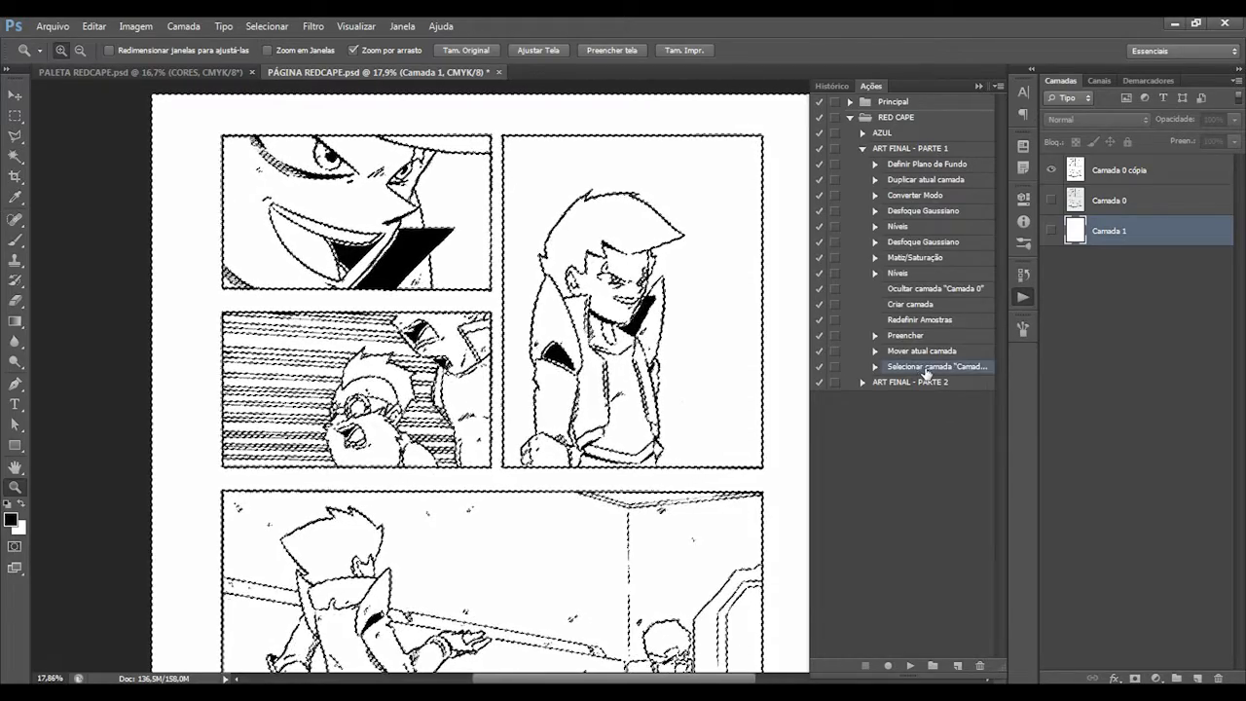
left_click(862, 148)
left_click(867, 164)
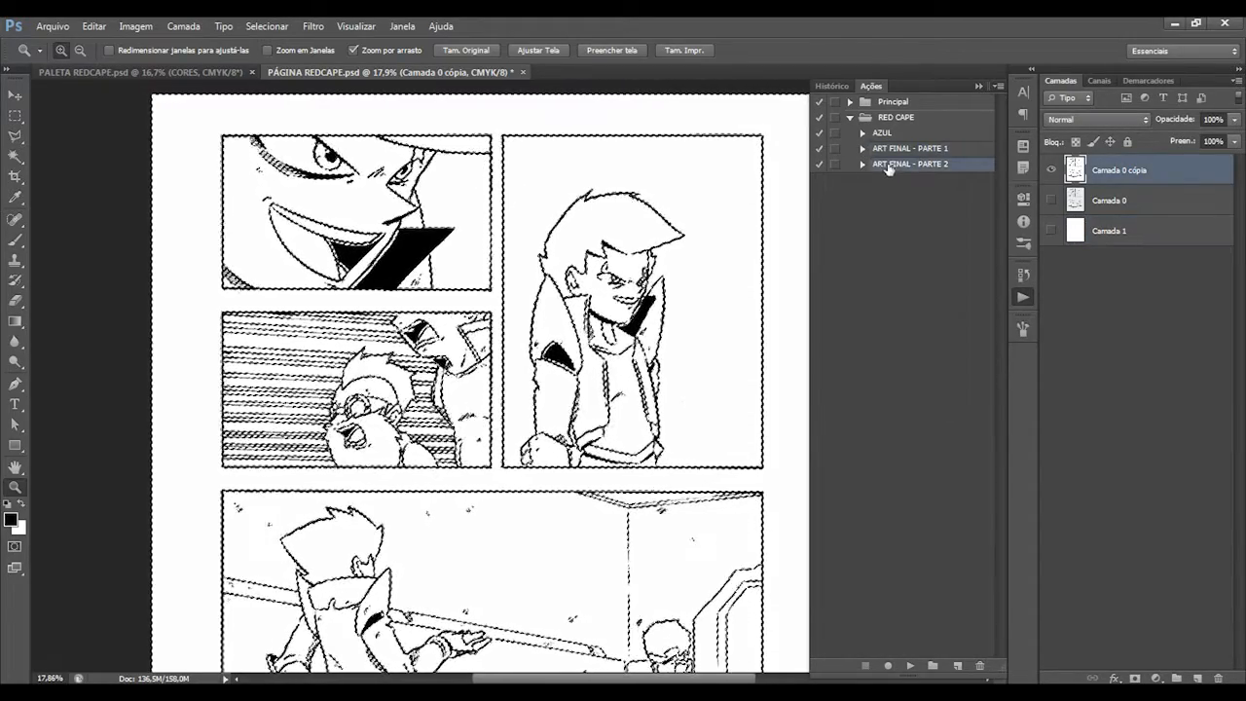
left_click(863, 165)
left_click(921, 183)
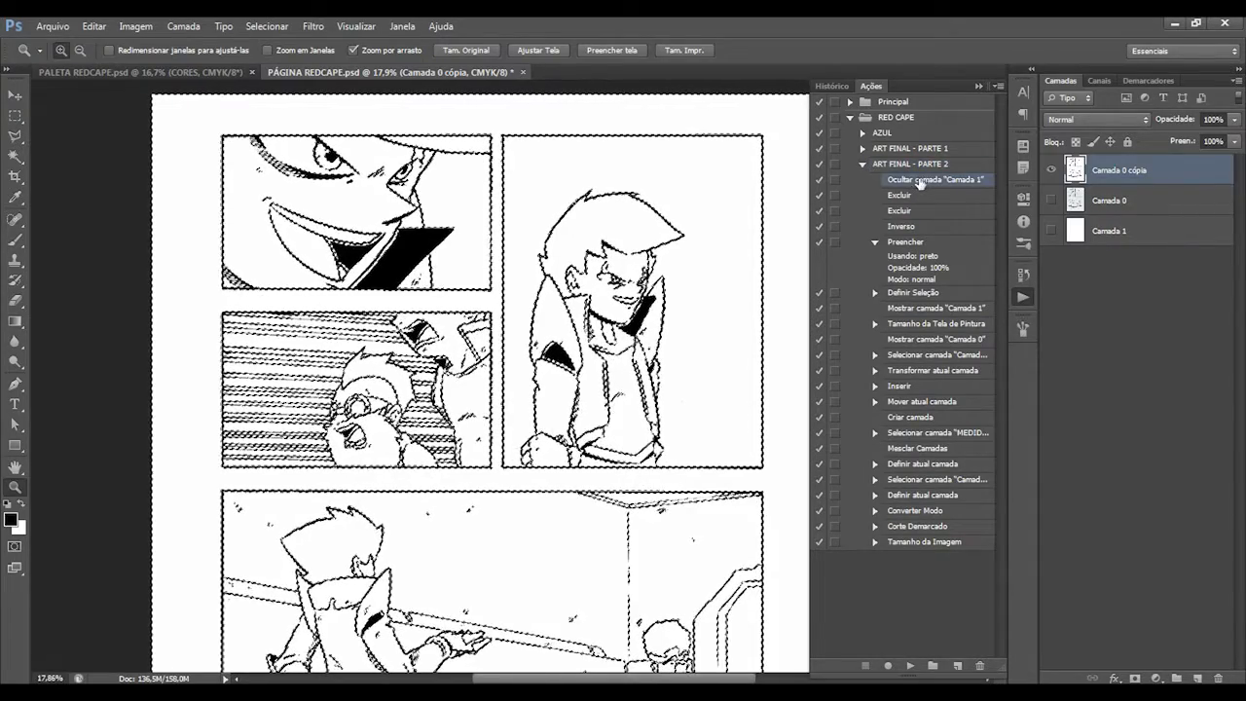
left_click(907, 197)
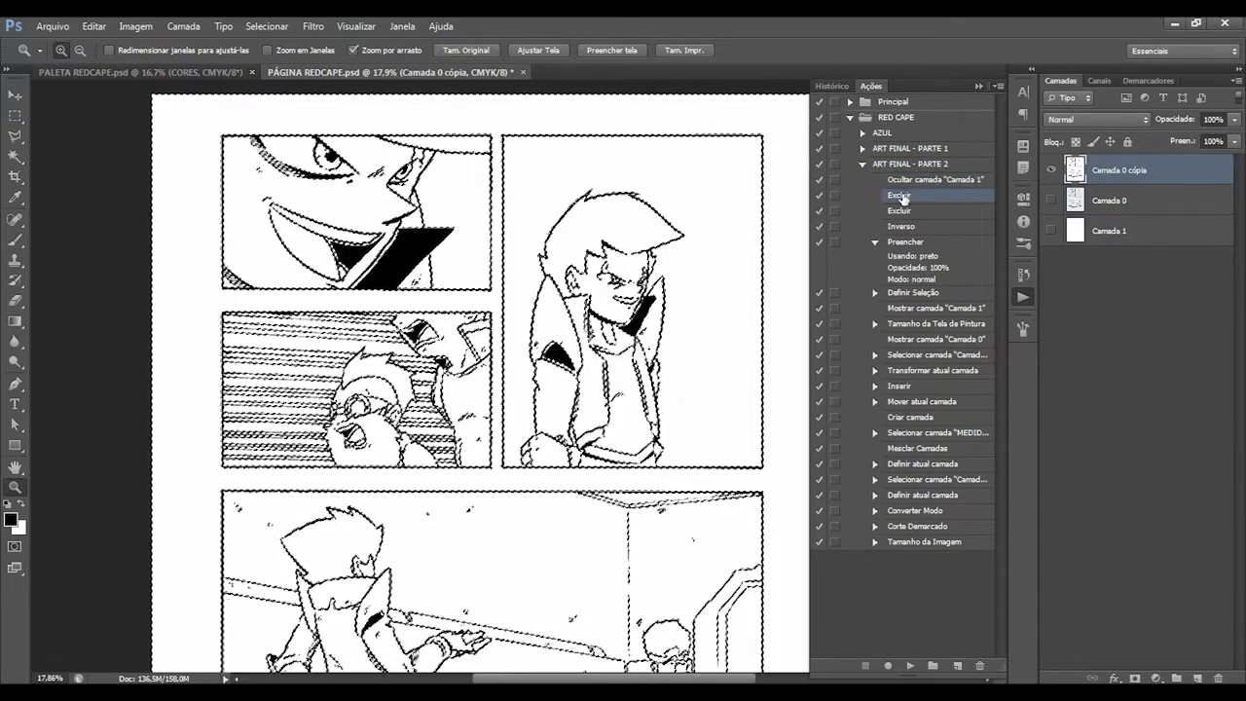
Compare the page with Camada 0 cópia hidden and shown.
left_click(1054, 171)
left_click(1054, 171)
left_click(1056, 173)
left_click(1053, 171)
left_click(1053, 171)
left_click(1053, 171)
Run both Excluir commands, Inverso and Preencher on Camada 0 cópia to remove the white and fill the lines with black at 100% opacity.
double_click(901, 197)
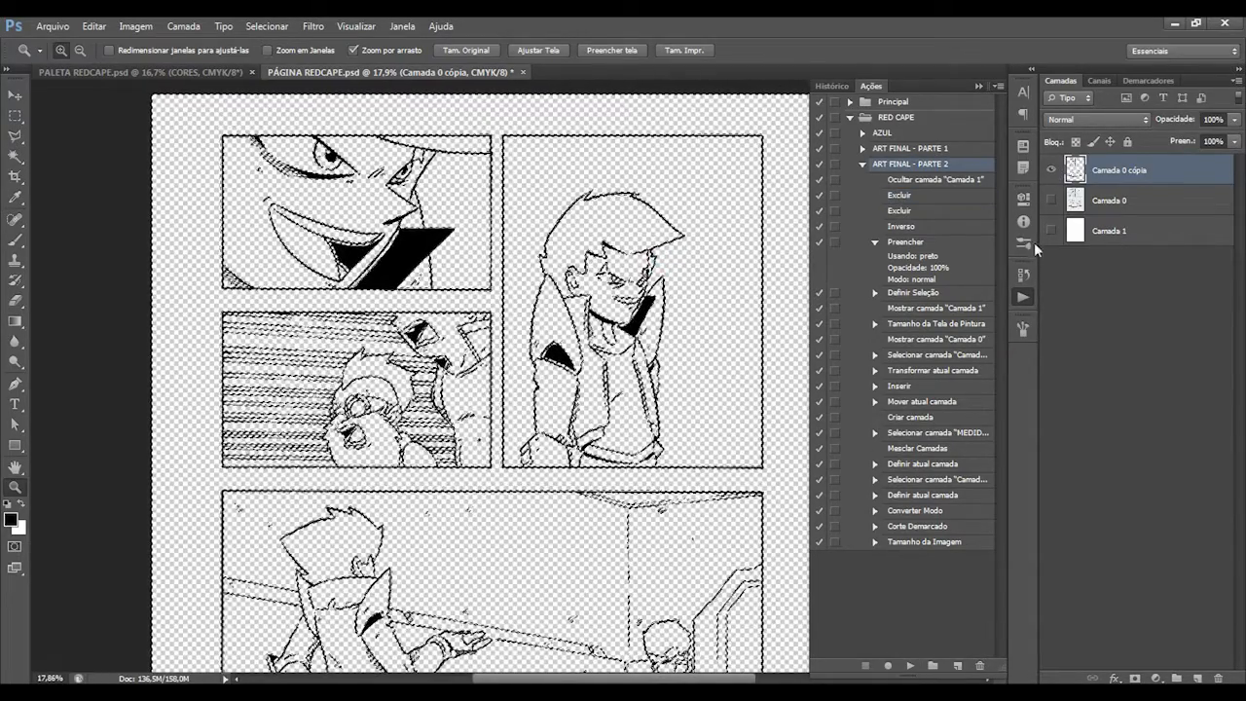
double_click(901, 210)
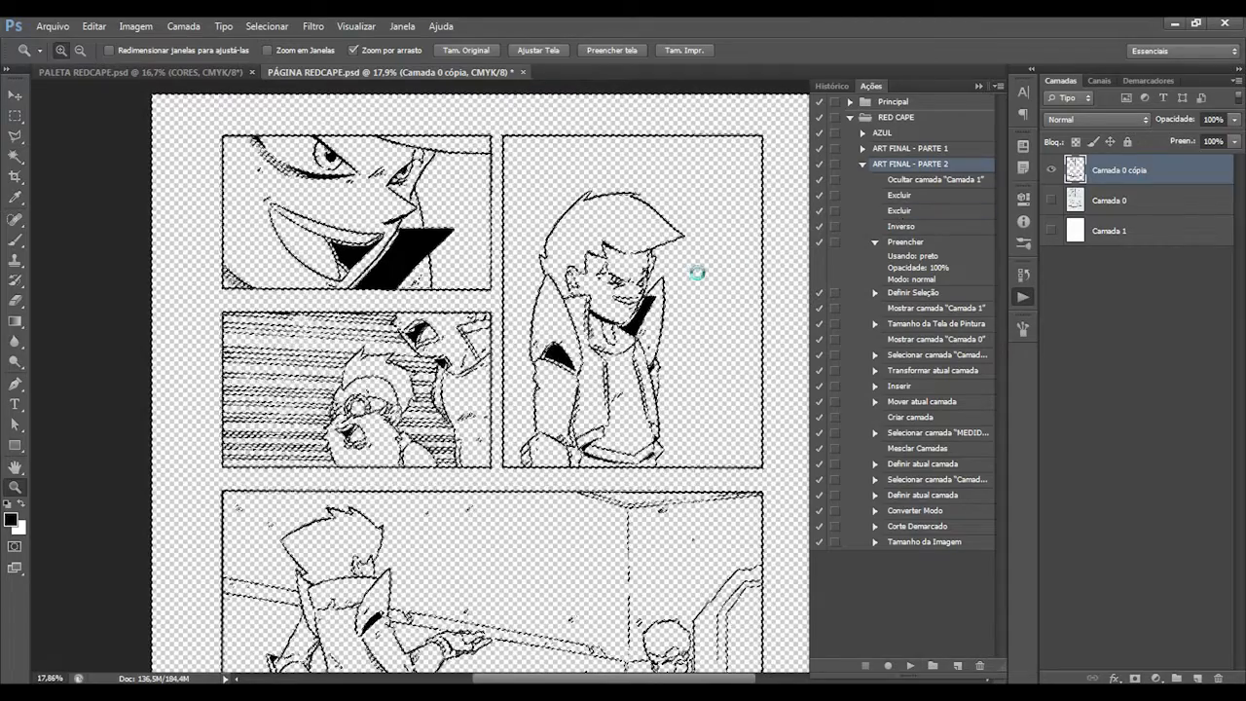
double_click(905, 227)
double_click(904, 242)
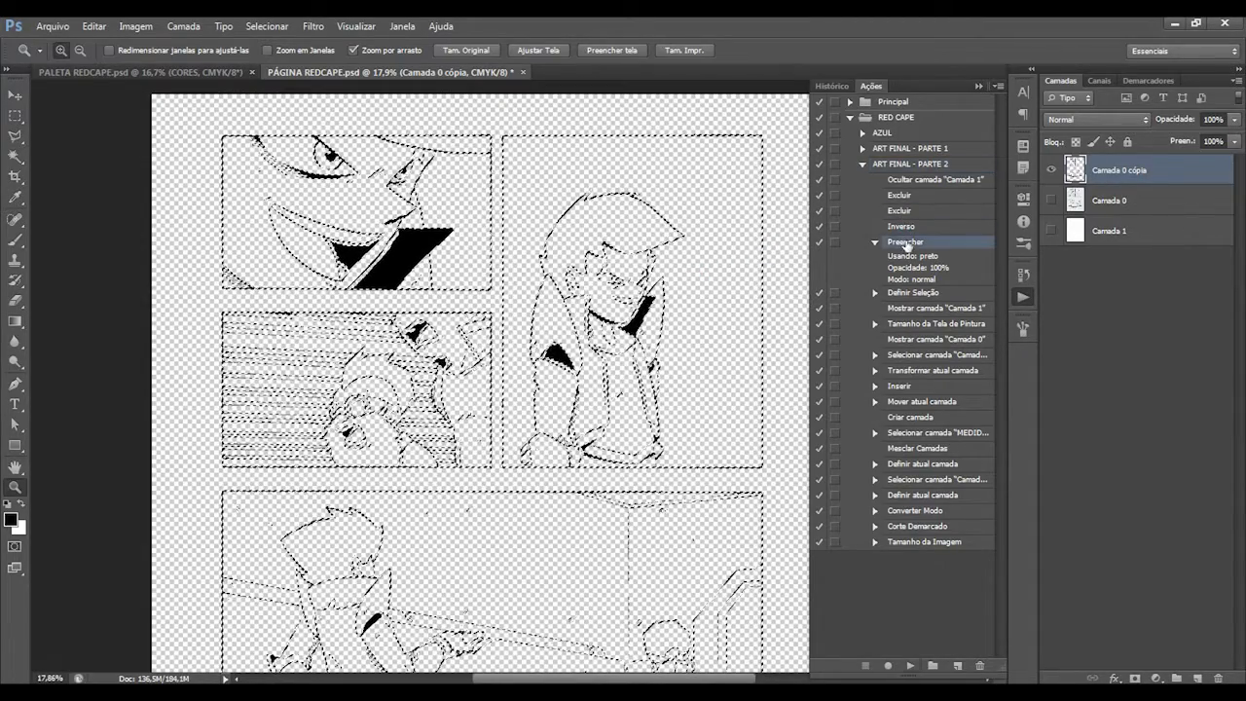
Run the Definir Seleção and Mostrar camada "Camada 1" commands to clear the selection and show the white layer.
left_click(745, 211)
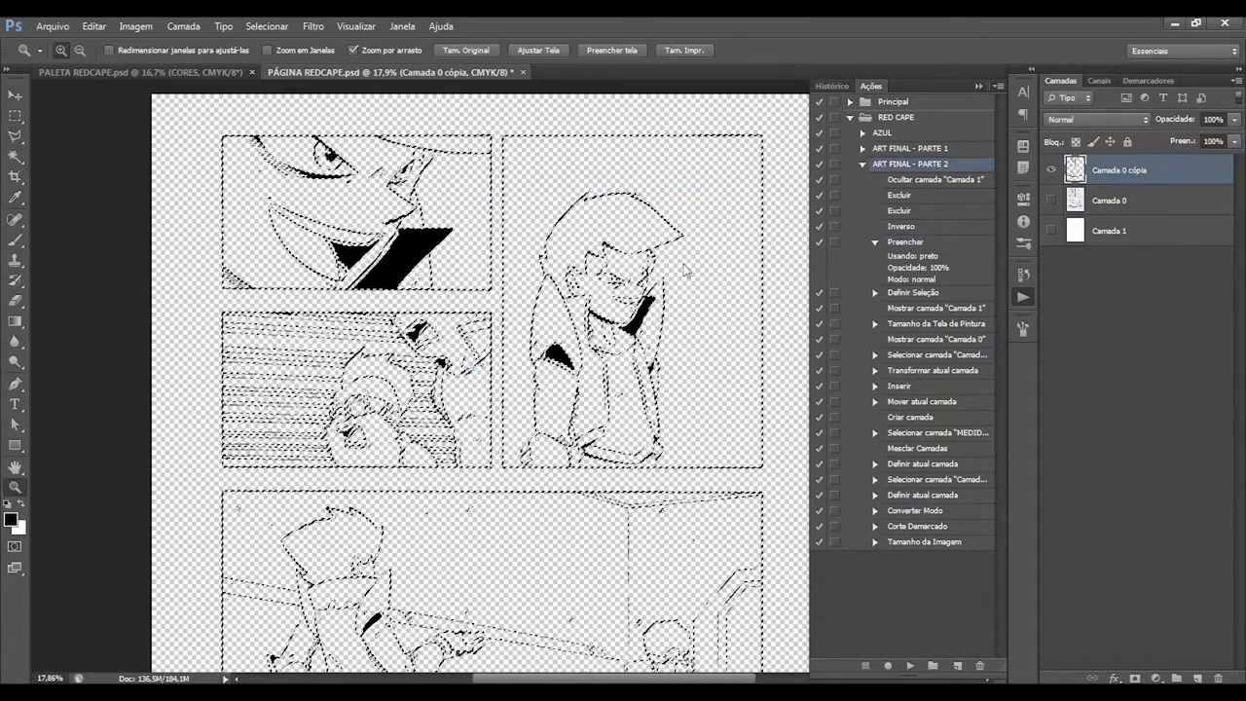
double_click(907, 294)
left_click(949, 308)
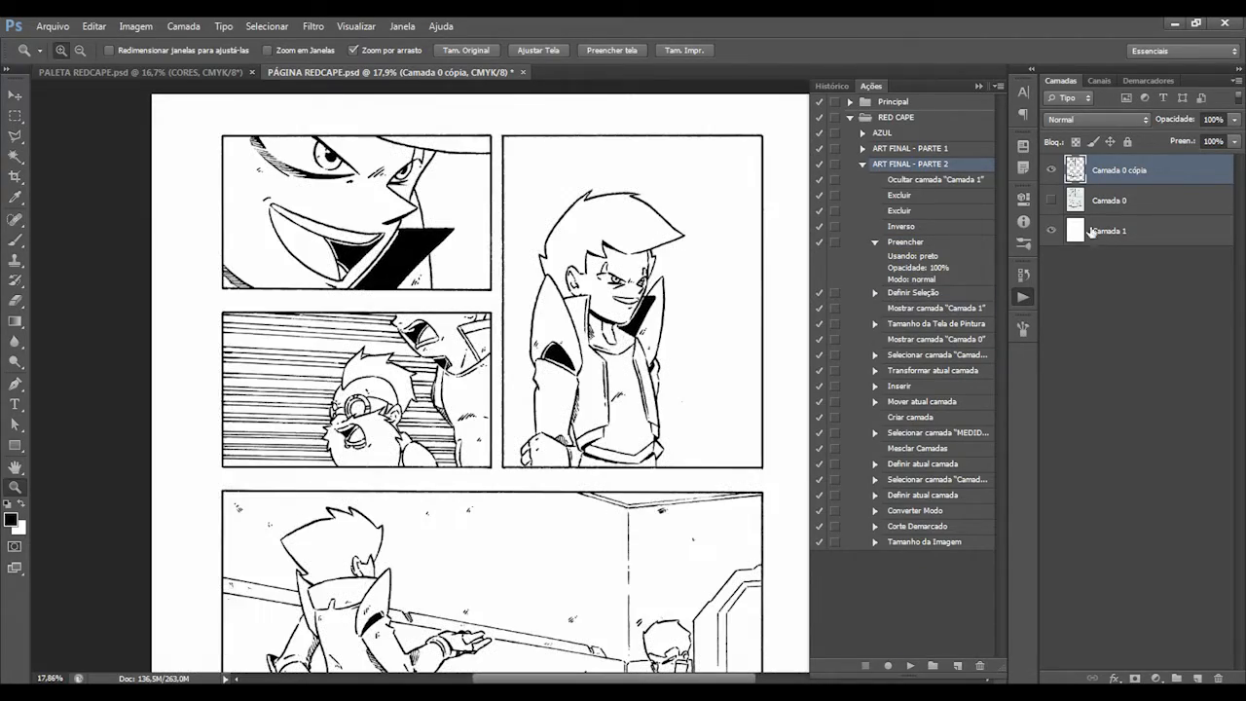
Examine the line art of the jacketed character's face up close with the white Camada 1 hidden and shown.
left_click(1051, 231)
left_click(1051, 230)
left_click(1051, 230)
left_click(1049, 231)
left_click_drag(613, 294, 735, 292)
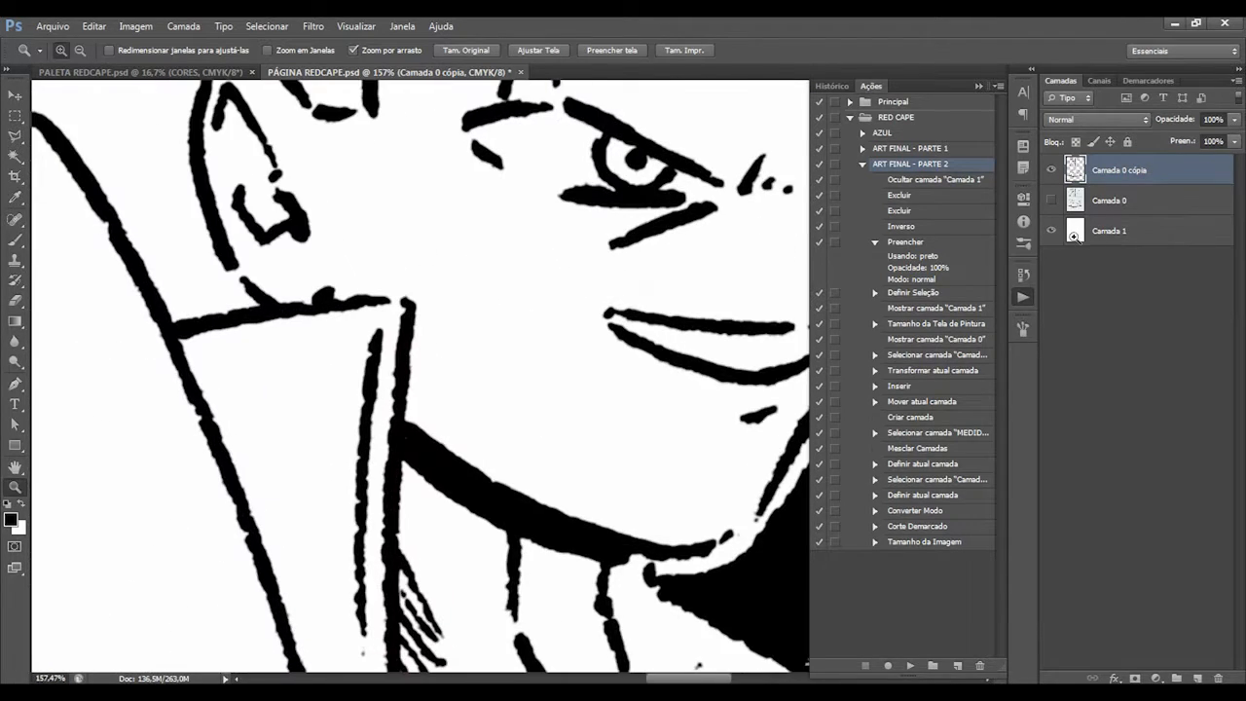
left_click(1054, 234)
left_click(1053, 233)
left_click(1055, 234)
left_click(1056, 233)
left_click(1053, 231)
left_click(1053, 233)
Inspect the inked lines across the whole page, the portrait panel and the large lower panel.
left_click_drag(675, 233, 555, 256)
left_click_drag(666, 263, 639, 283)
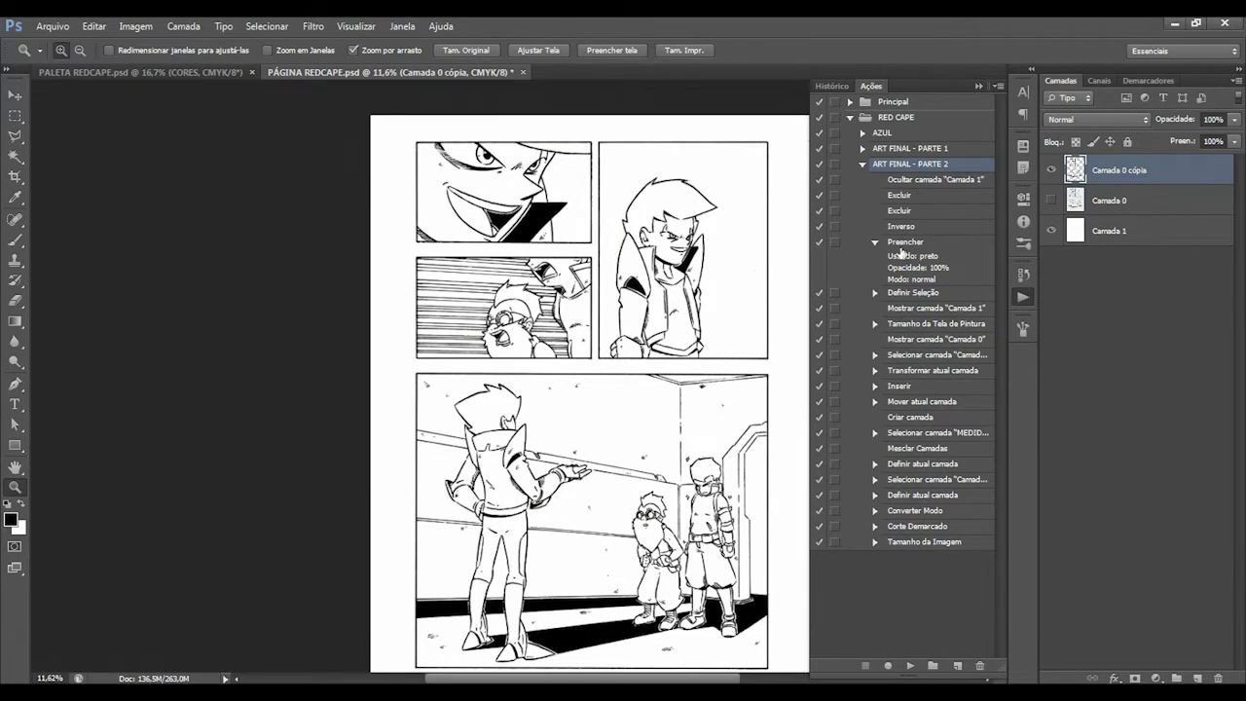
left_click_drag(732, 213, 858, 206)
left_click(1053, 234)
left_click(1052, 233)
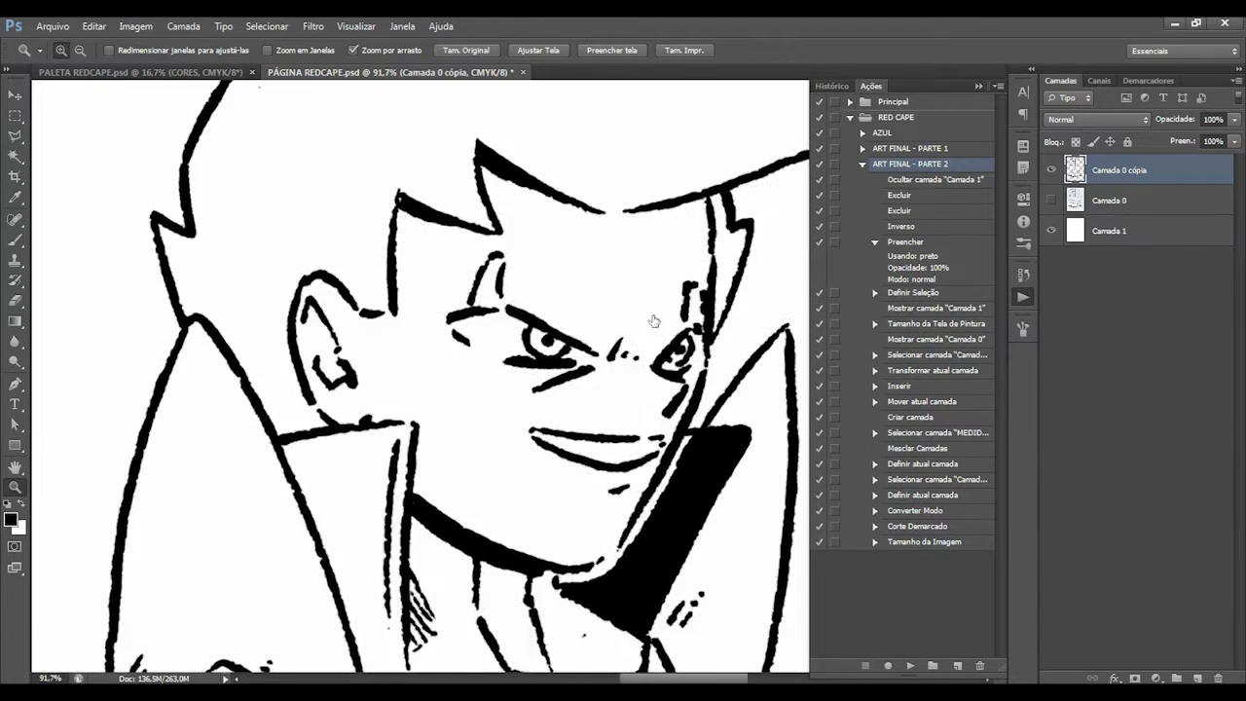
left_click_drag(650, 319, 545, 326)
left_click_drag(550, 533, 582, 358)
left_click_drag(650, 487, 693, 485)
left_click_drag(682, 369, 533, 367)
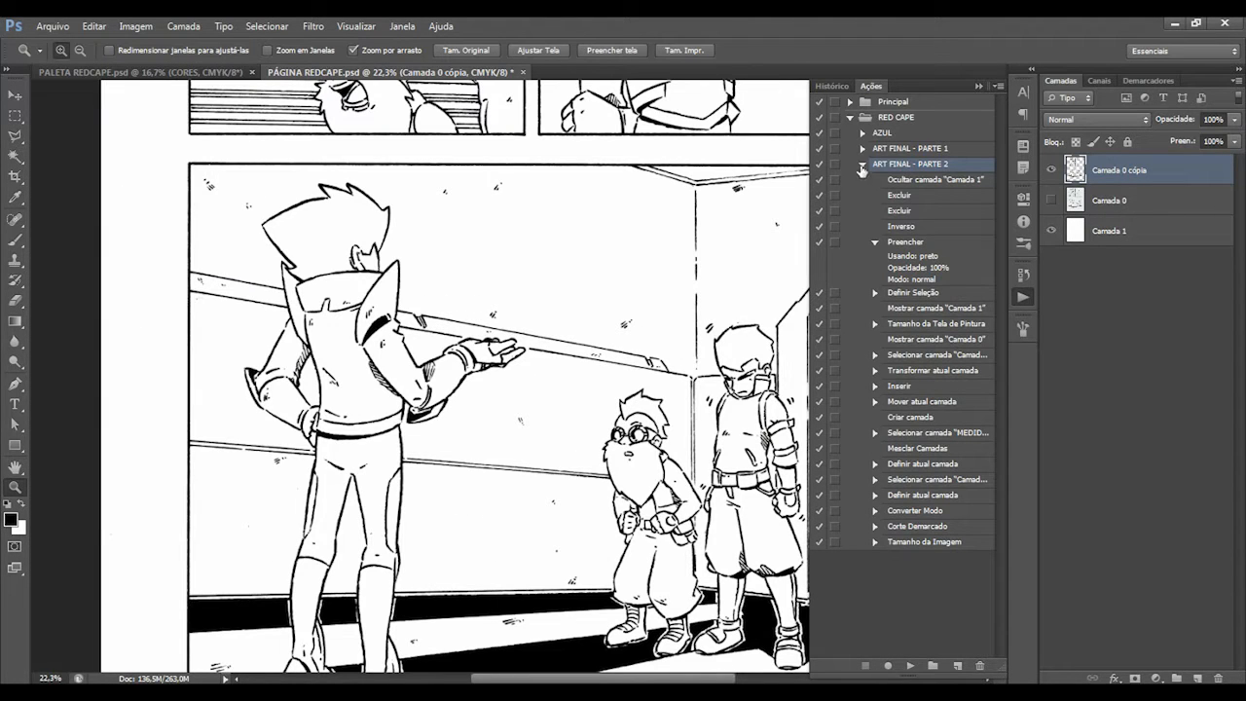
Collapse the ART FINAL - PARTE 2 action and revert the page to its original IMG_140.bmp snapshot.
left_click(864, 167)
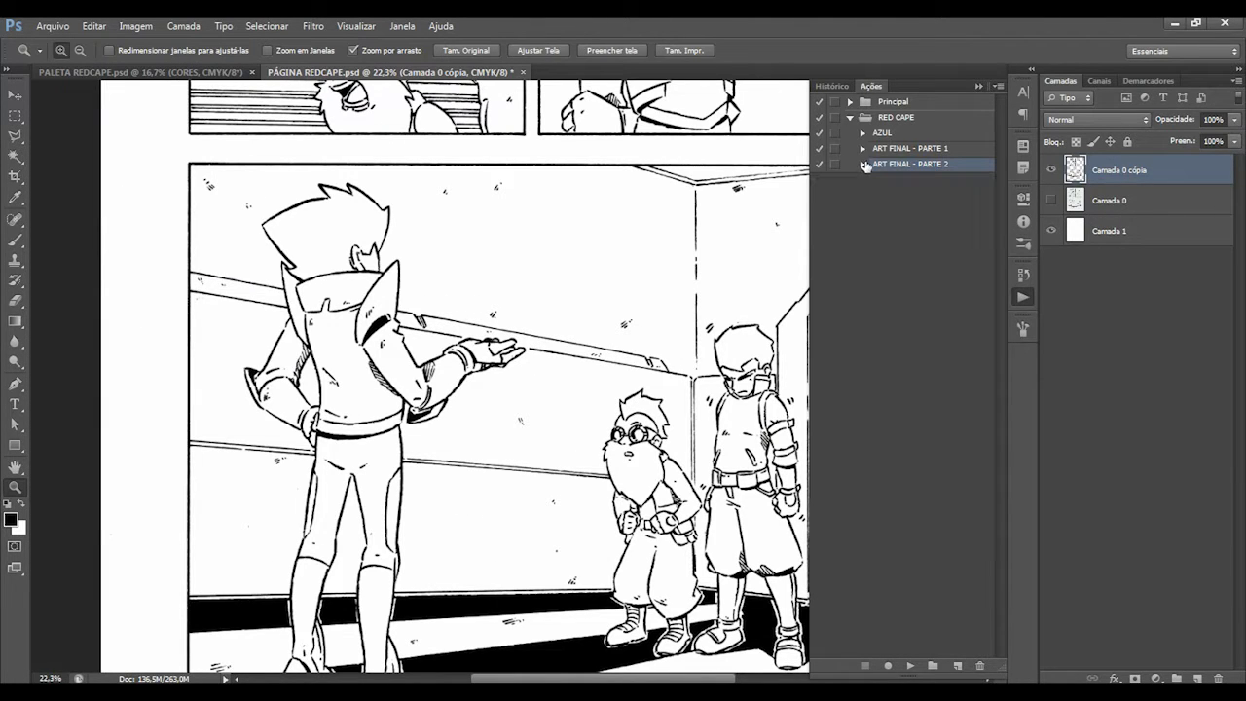
left_click(833, 86)
left_click(894, 109)
left_click_drag(688, 232, 642, 265)
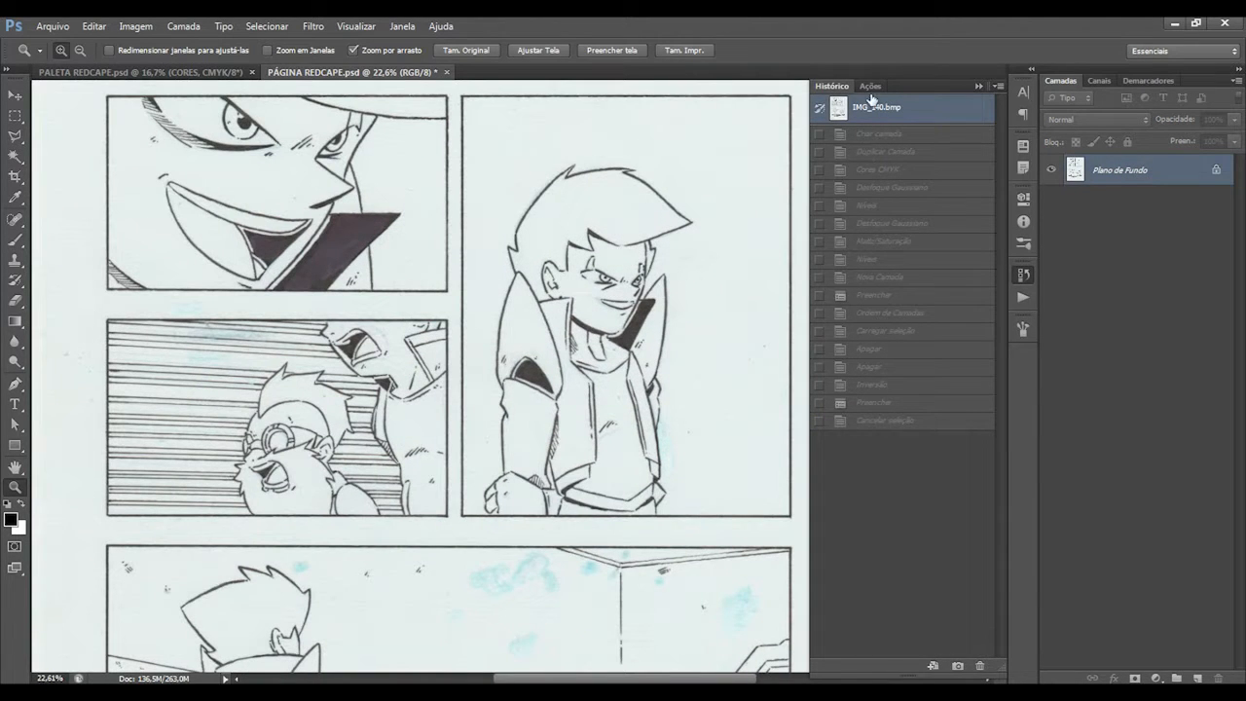
Play the entire ART FINAL - PARTE 1 action on the restored scan and collapse its command list.
left_click(871, 87)
left_click(911, 148)
left_click(862, 148)
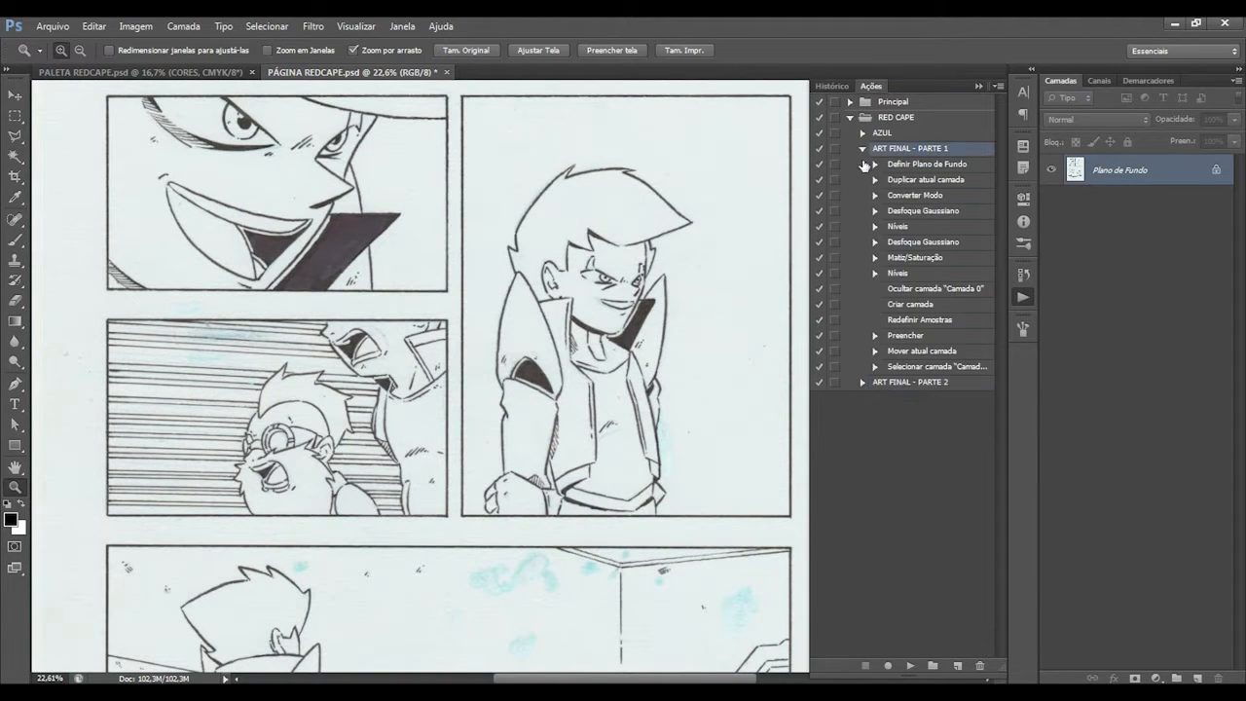
left_click(911, 666)
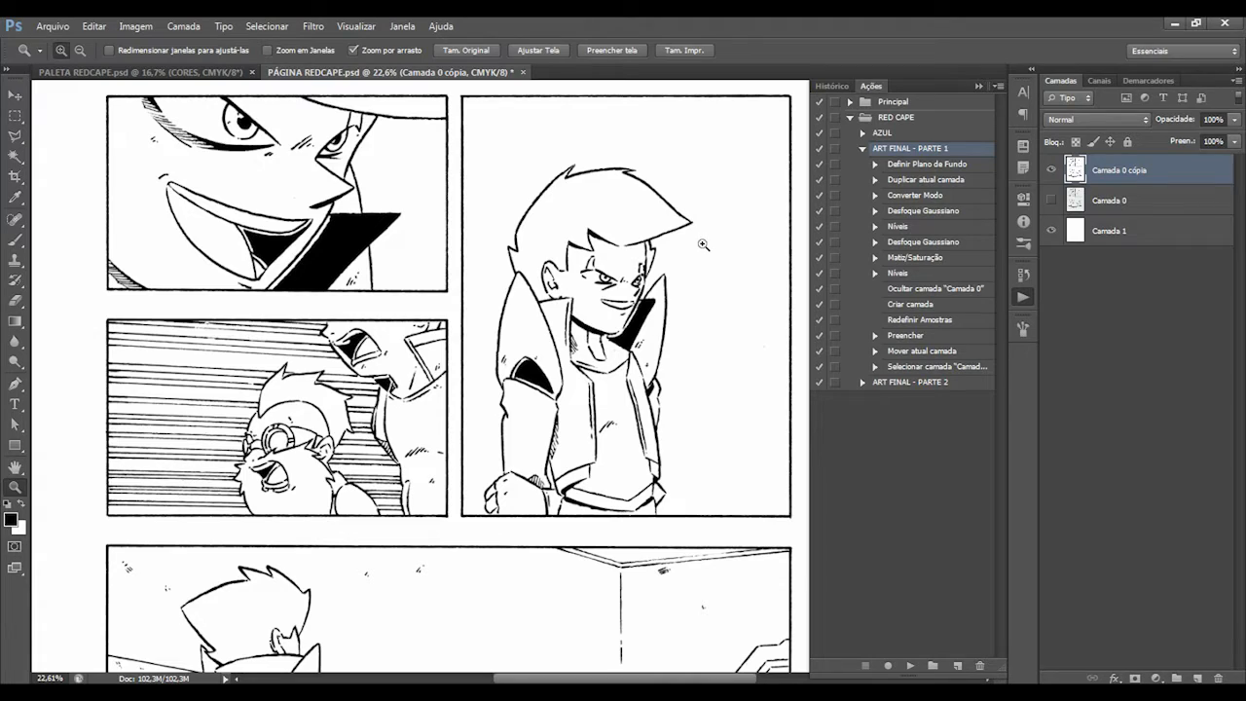
mouse_move(623, 278)
left_mouse_down()
mouse_move(735, 243)
mouse_move(619, 281)
mouse_move(633, 281)
left_mouse_up()
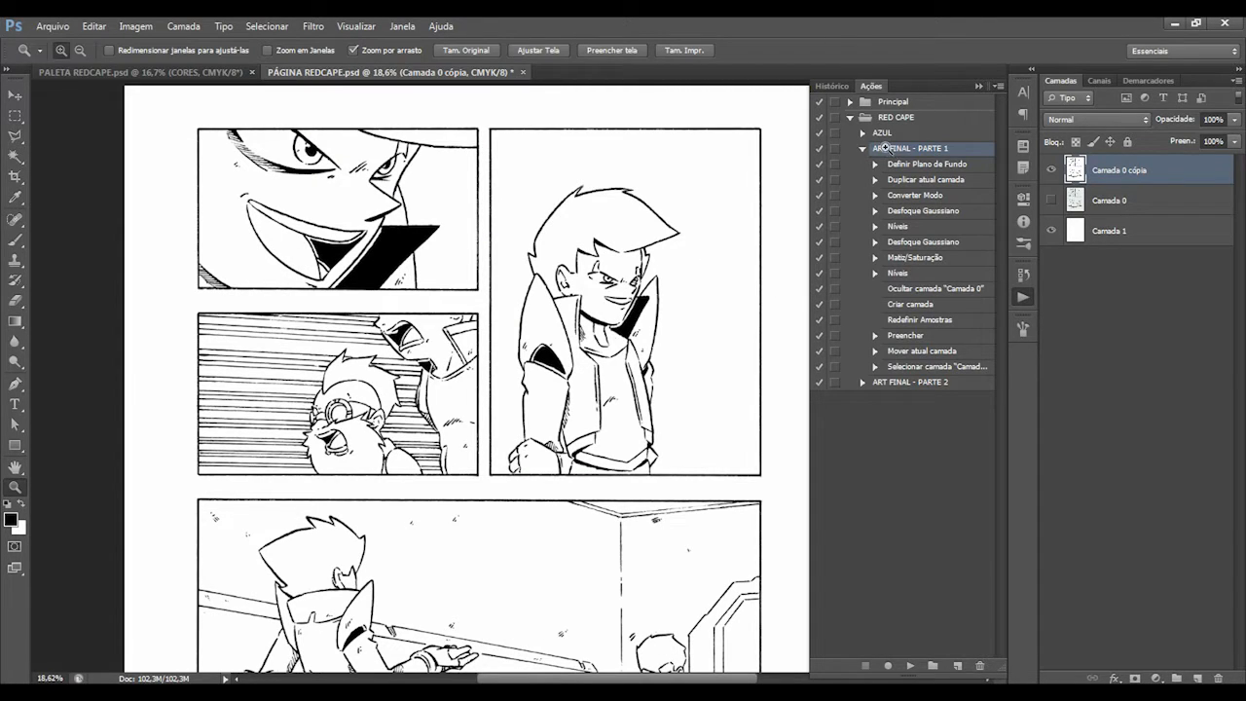
left_click(861, 149)
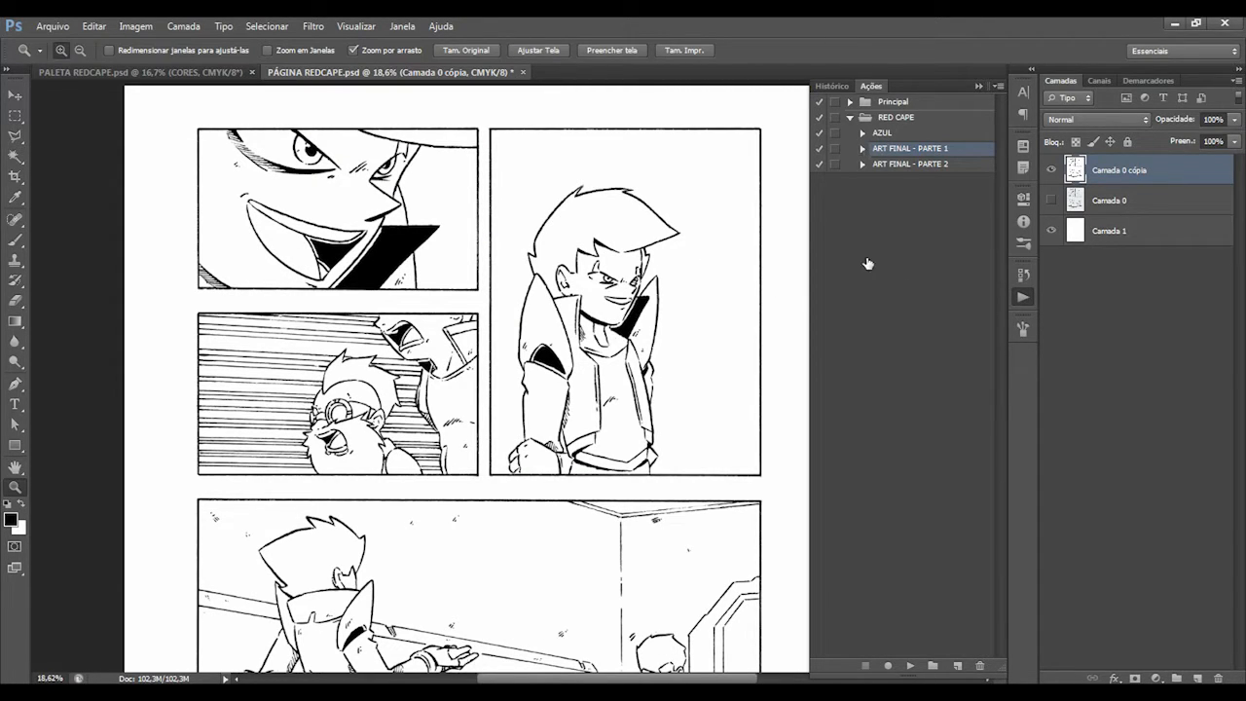
Run the full ART FINAL - PARTE 2 action on the page and collapse its command list.
left_click(901, 164)
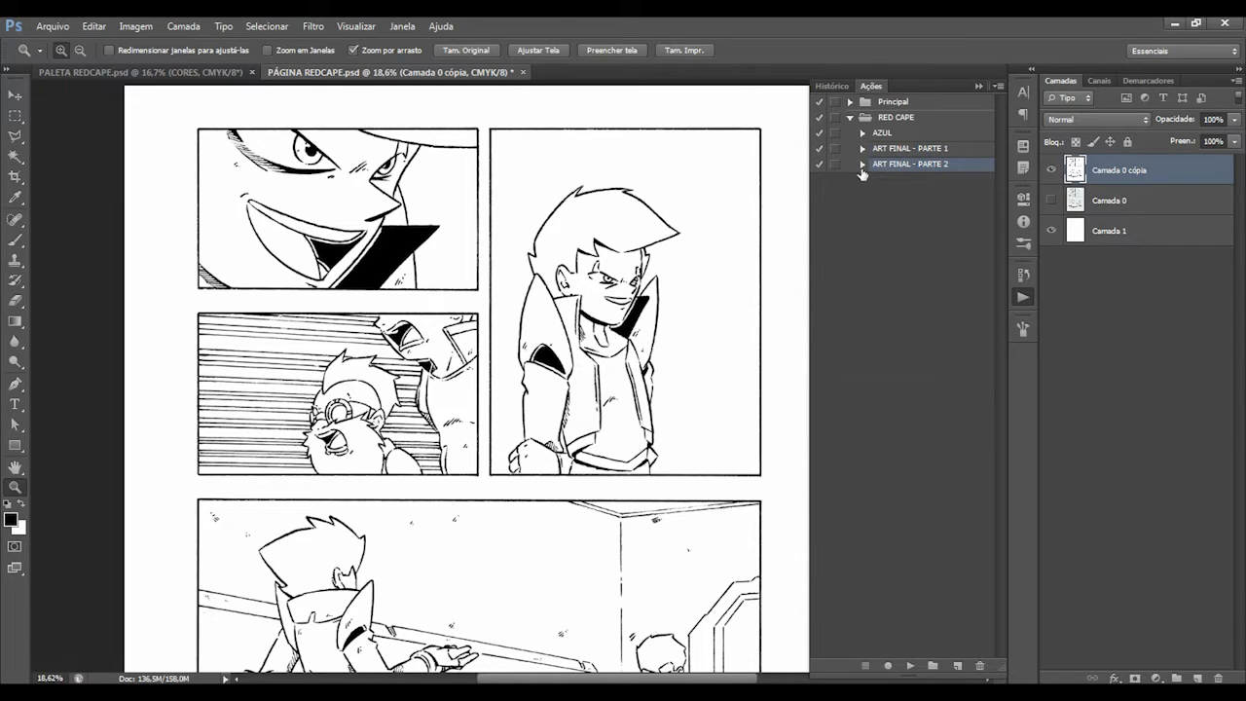
left_click(861, 165)
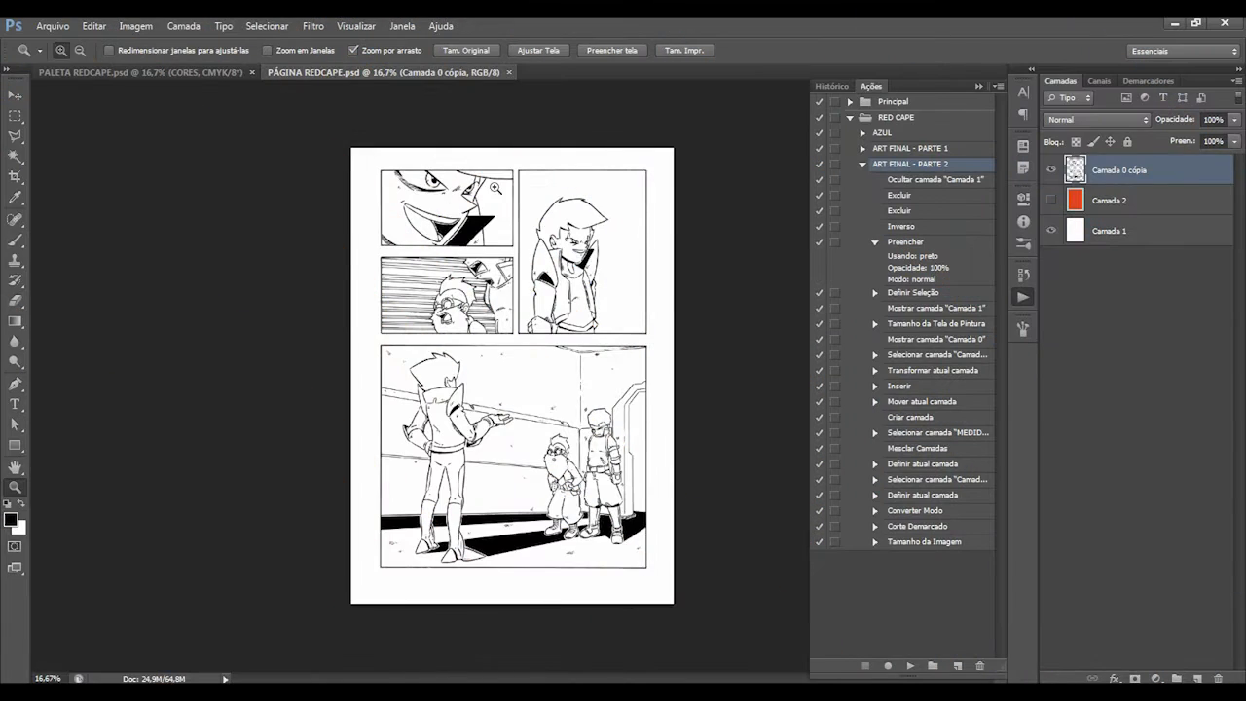
left_click_drag(466, 190, 516, 221)
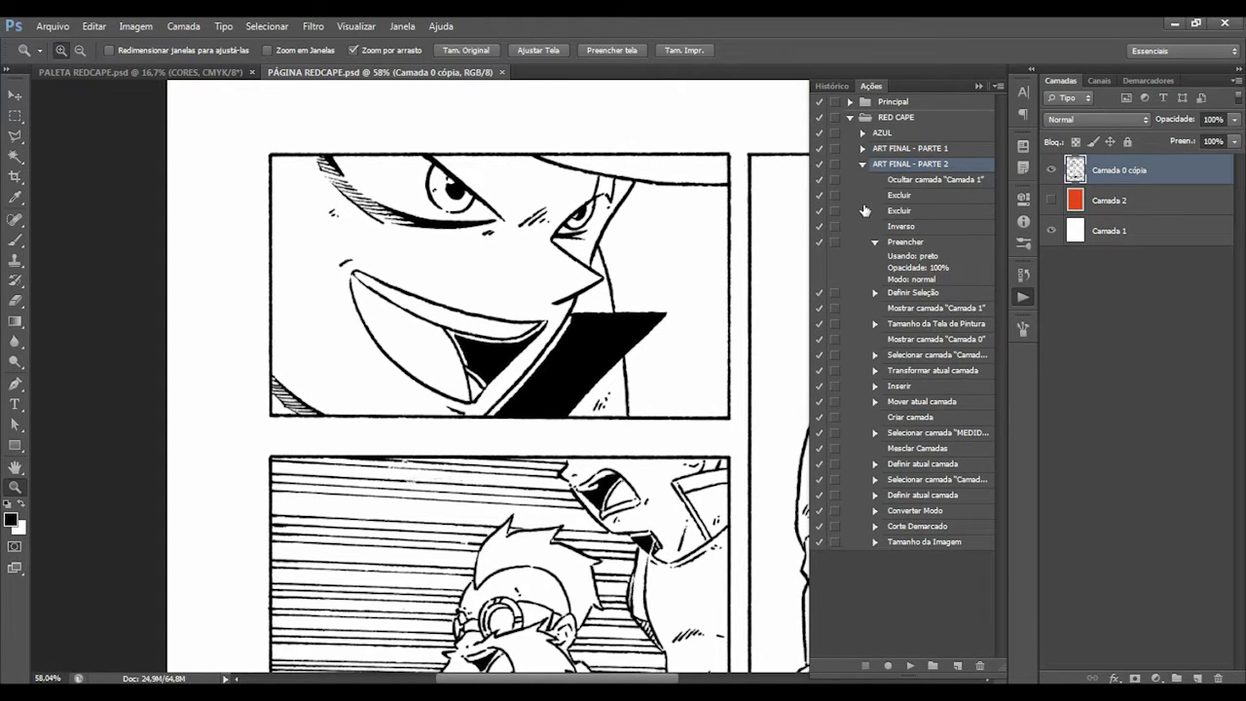
left_click(861, 166)
Show the red Camada 2 margin guide and examine how the comic panels line up with it.
left_click(1050, 200)
left_click_drag(625, 228, 588, 267)
left_click(621, 369)
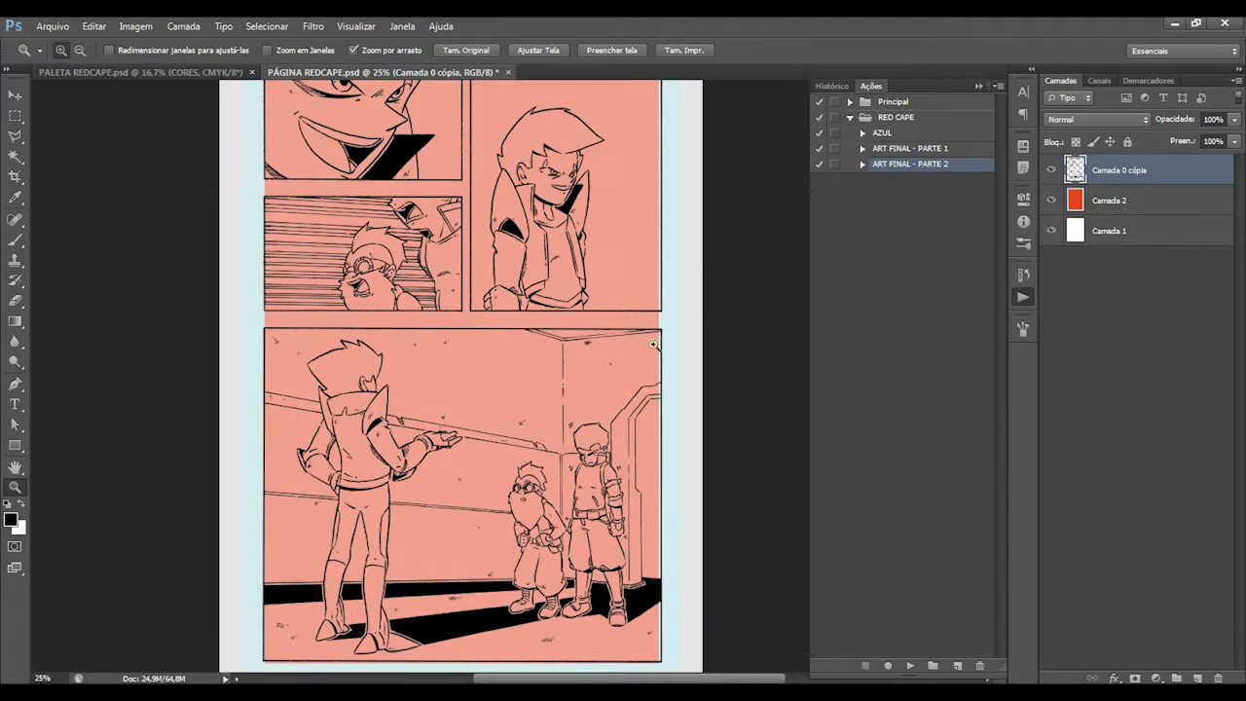
left_click(1112, 208)
left_click(1051, 201)
left_click(1050, 201)
left_click_drag(712, 91, 705, 236)
left_click_drag(671, 187, 751, 173)
left_click_drag(543, 381, 764, 346)
left_click_drag(284, 369, 754, 346)
left_click_drag(306, 360, 708, 273)
left_click_drag(642, 426, 549, 439)
left_click_drag(556, 567, 600, 455)
Nudge the Camada 0 cópia line art down by five increments against the Camada 2 margin guide.
left_click(1088, 170)
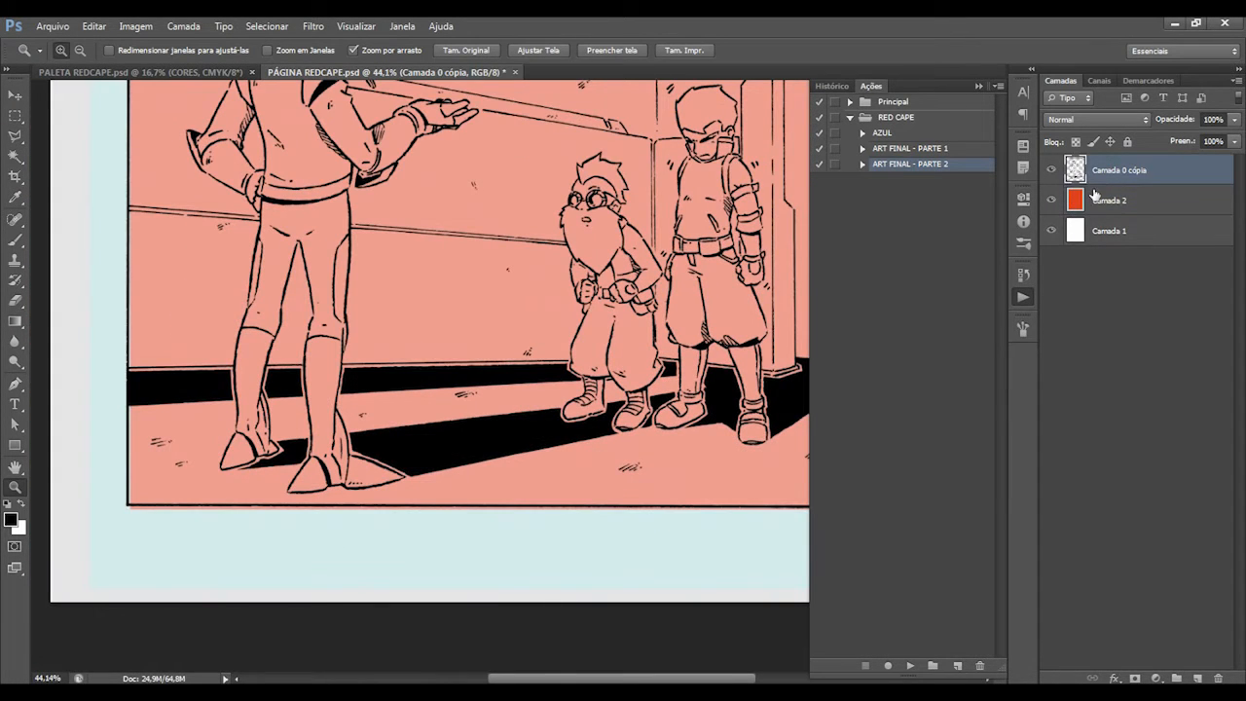
key("ctrl+Down")
key("ctrl+Down")
key("ctrl+Down")
key("ctrl+Down")
key("ctrl+Down")
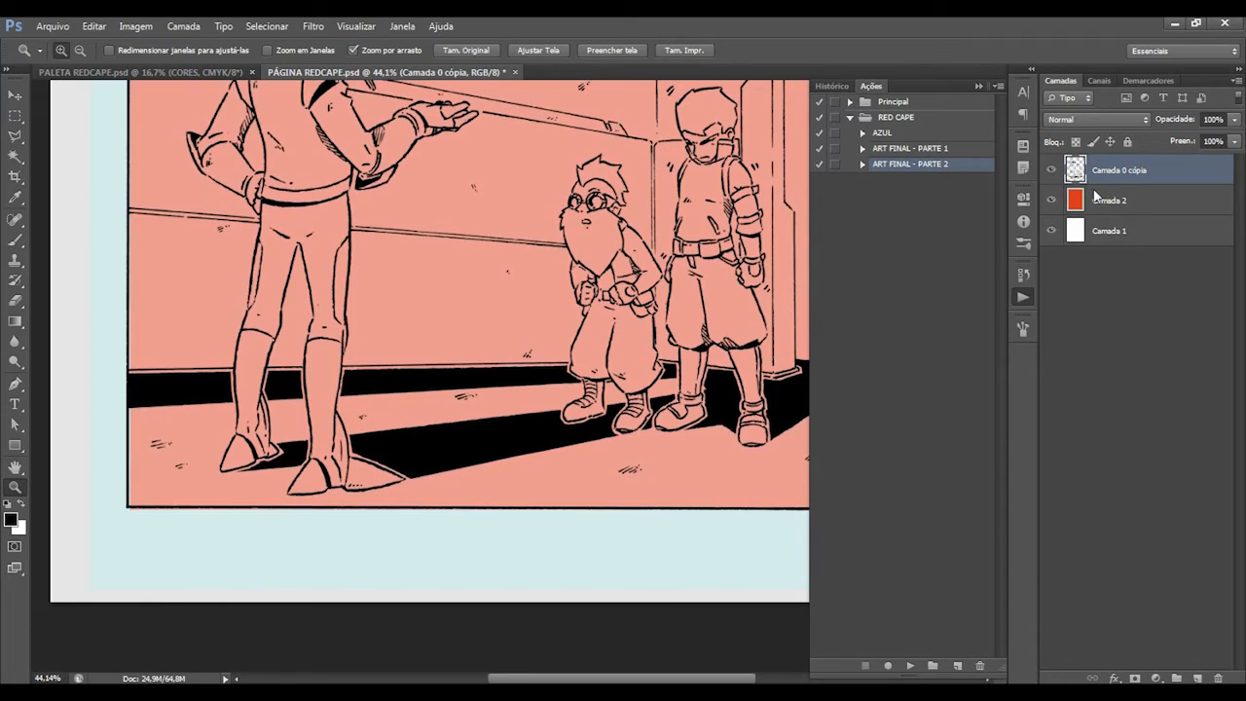
Check the panel borders around the page against the coloured Camada 2 guide.
left_click_drag(458, 215, 421, 331)
left_click_drag(477, 107, 451, 387)
left_click_drag(649, 312, 699, 255)
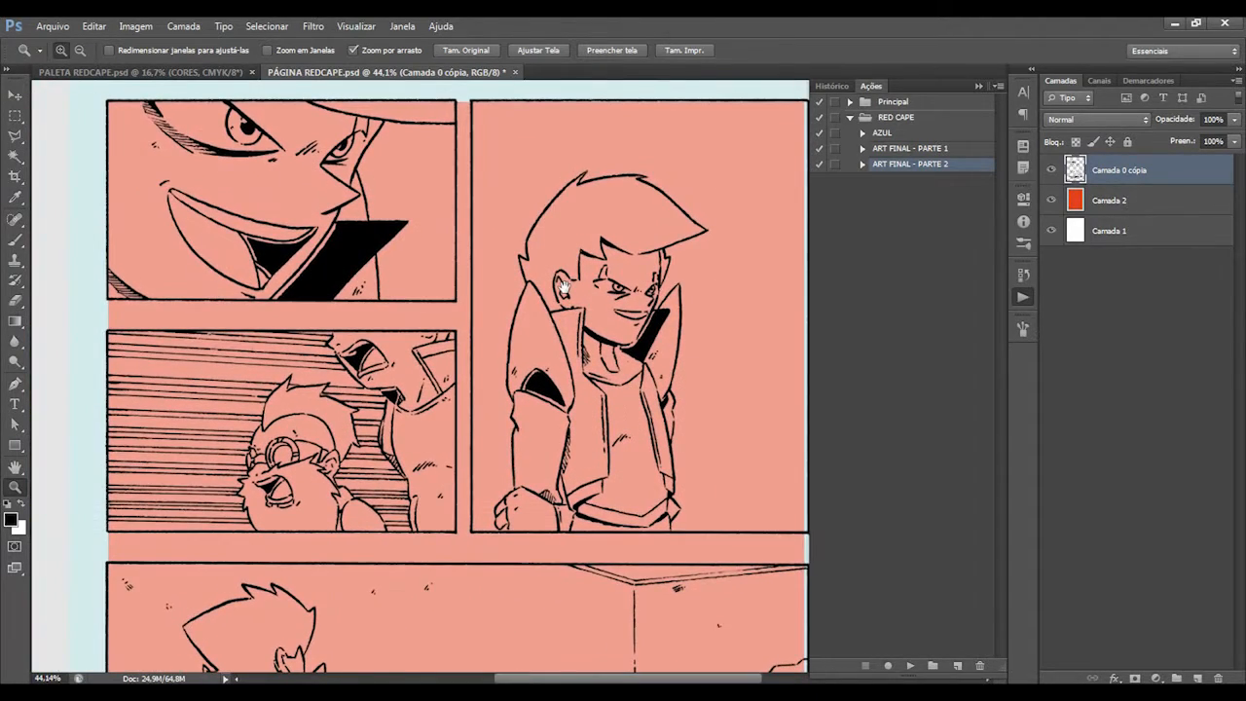
left_click_drag(524, 290, 451, 281)
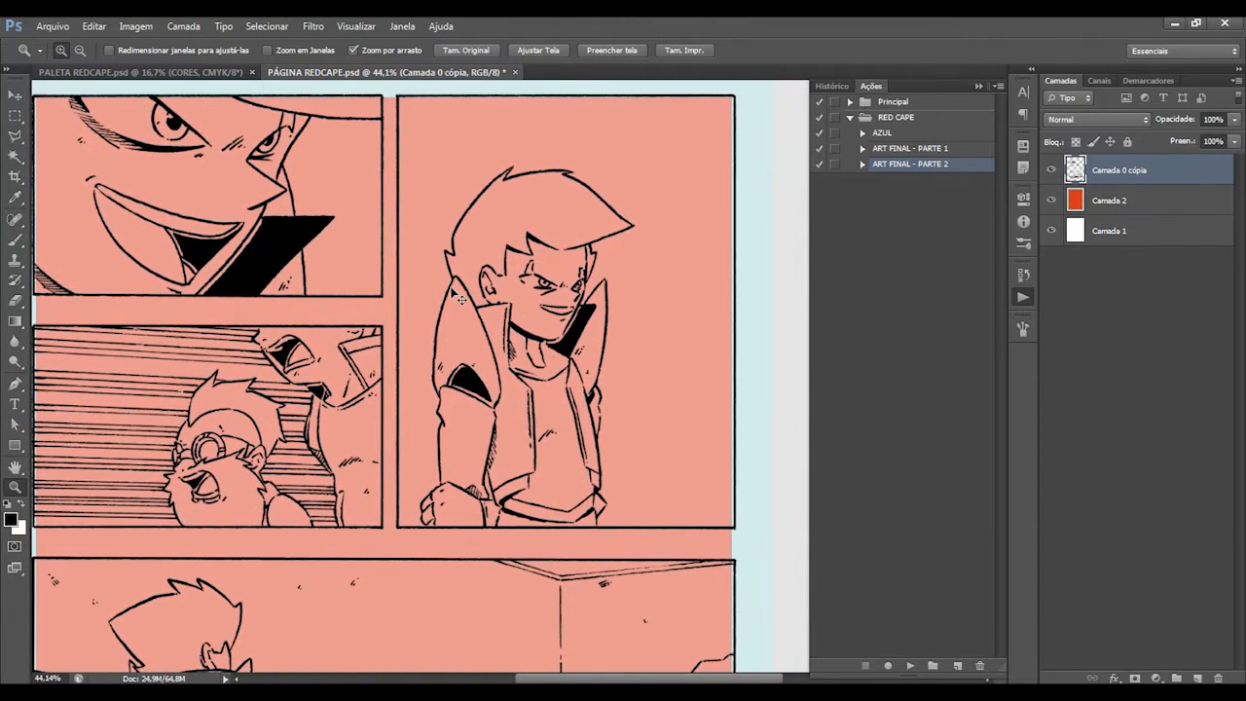
left_click_drag(352, 308, 526, 286)
left_click_drag(526, 609, 387, 161)
left_click_drag(471, 362, 435, 259)
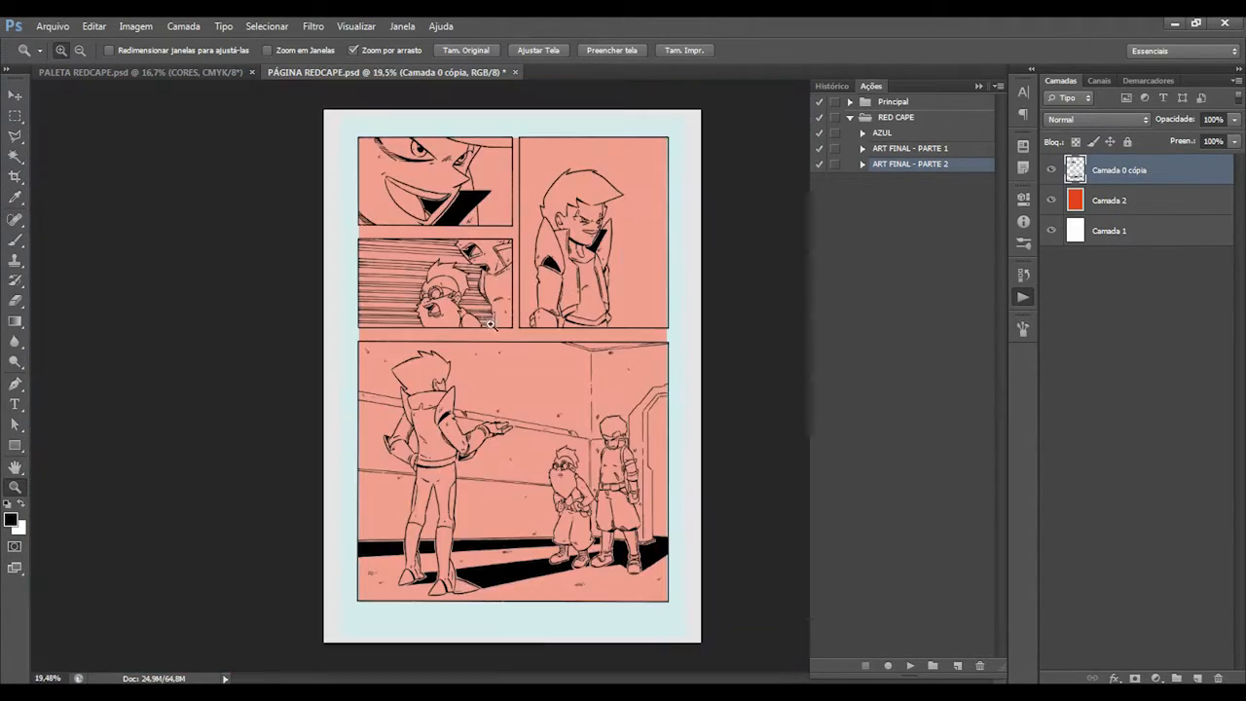
left_click(499, 399)
Hide Camada 2 and check the line art's transparency by switching the white Camada 1 off and on.
left_click(1050, 200)
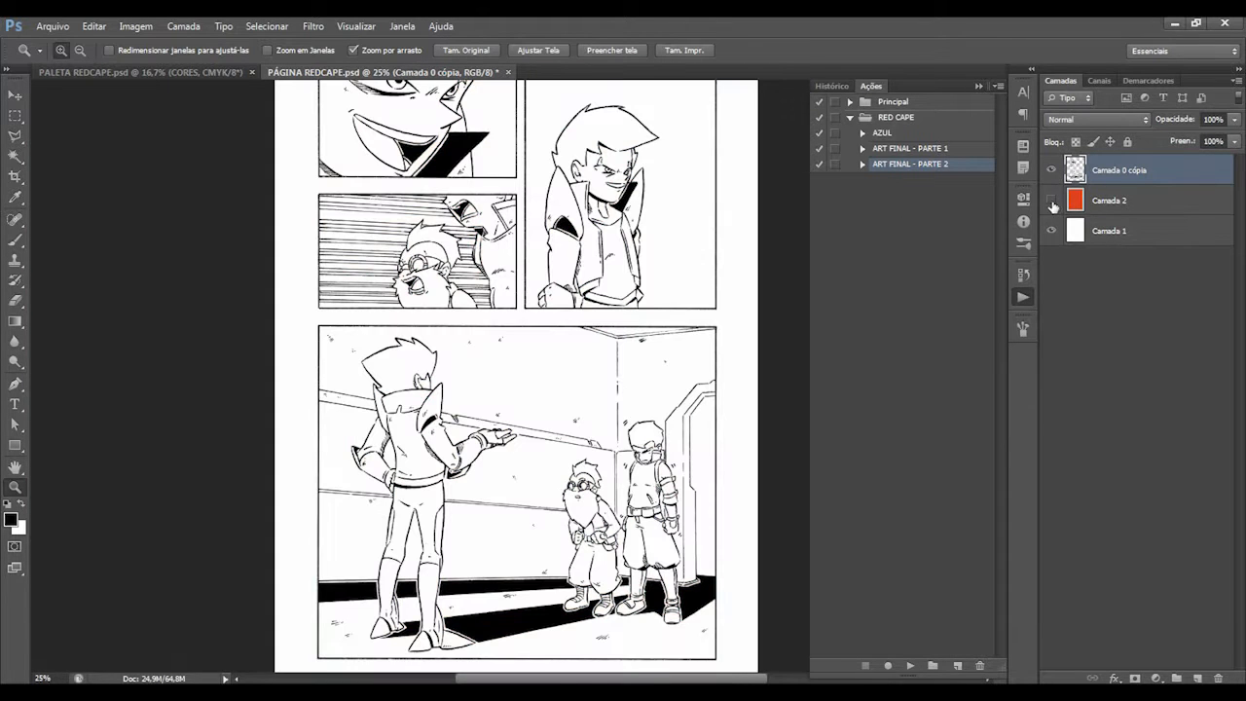
left_click(1101, 230)
left_click(1051, 232)
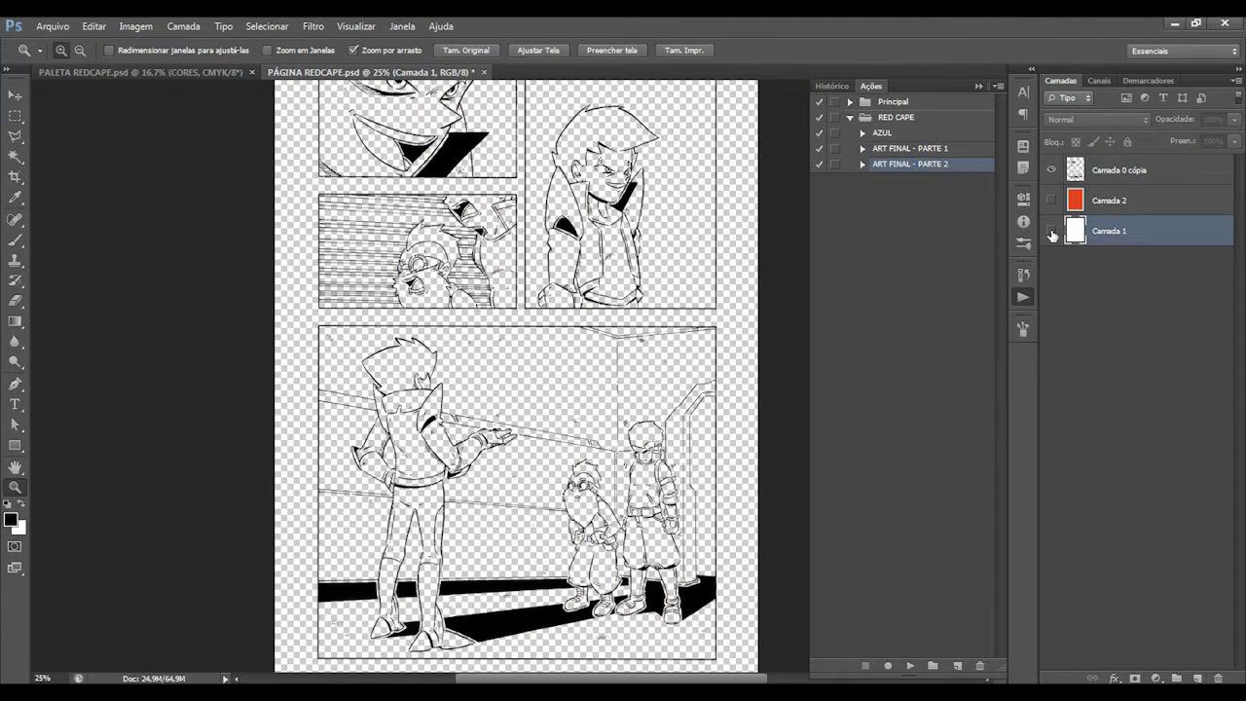
left_click(1052, 232)
left_click_drag(556, 248, 569, 356)
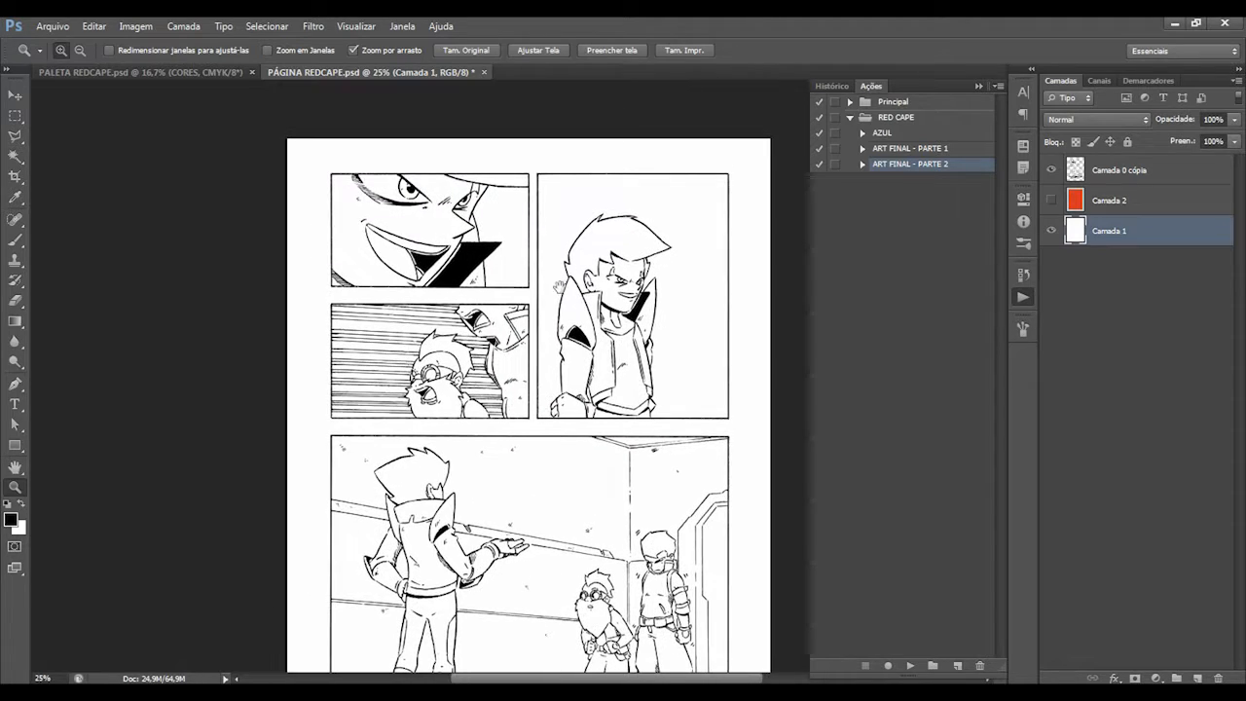
Repair the broken speed line near the upper edge of the bearded character's panel on Camada 0 cópia with a 4 px black brush.
left_click(1106, 175)
mouse_move(480, 216)
left_mouse_down()
mouse_move(542, 224)
mouse_move(492, 286)
mouse_move(401, 270)
mouse_move(380, 464)
mouse_move(402, 253)
left_mouse_up()
left_click_drag(327, 372, 363, 372)
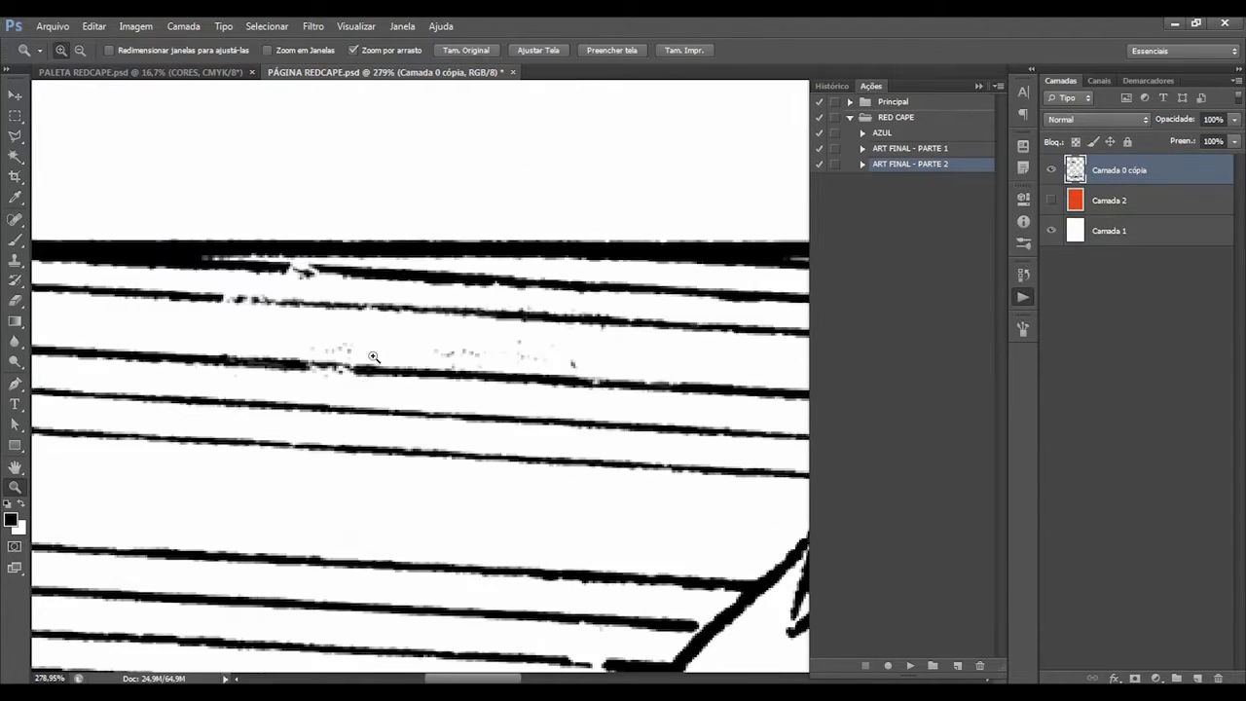
key("b")
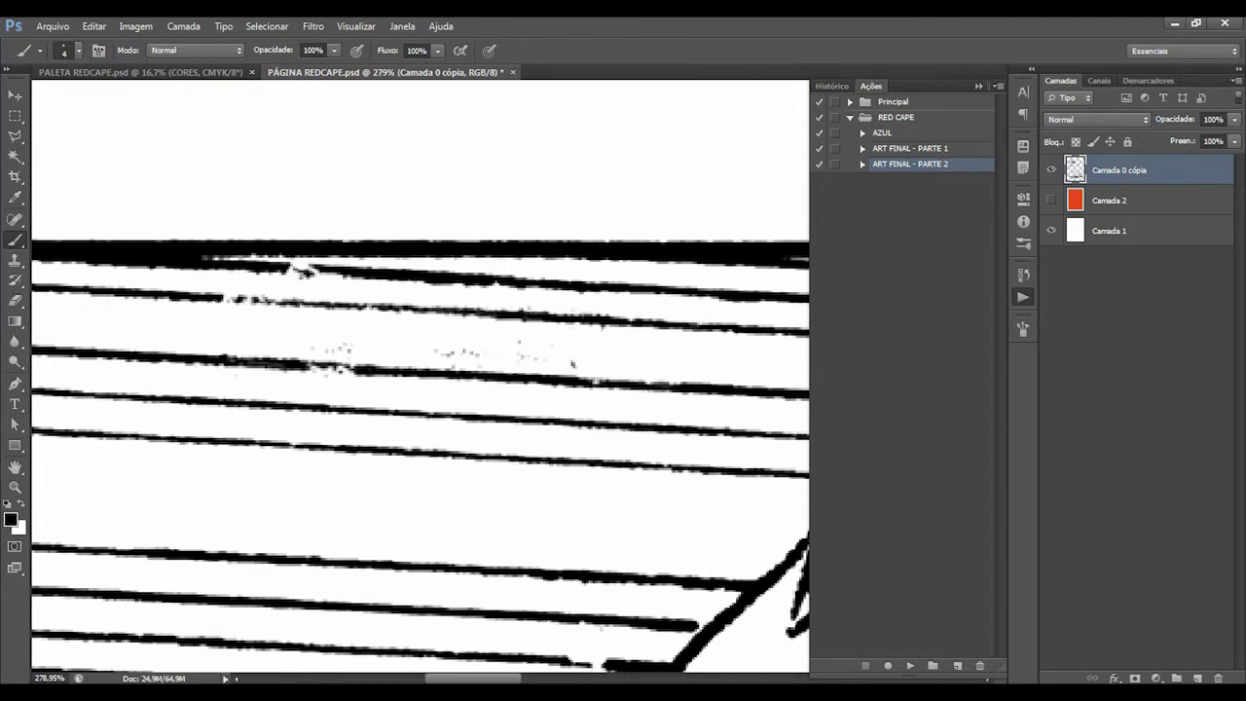
Erase the specks above the repaired speed line with a 20 px Eraser and return to the Brush tool.
key("e")
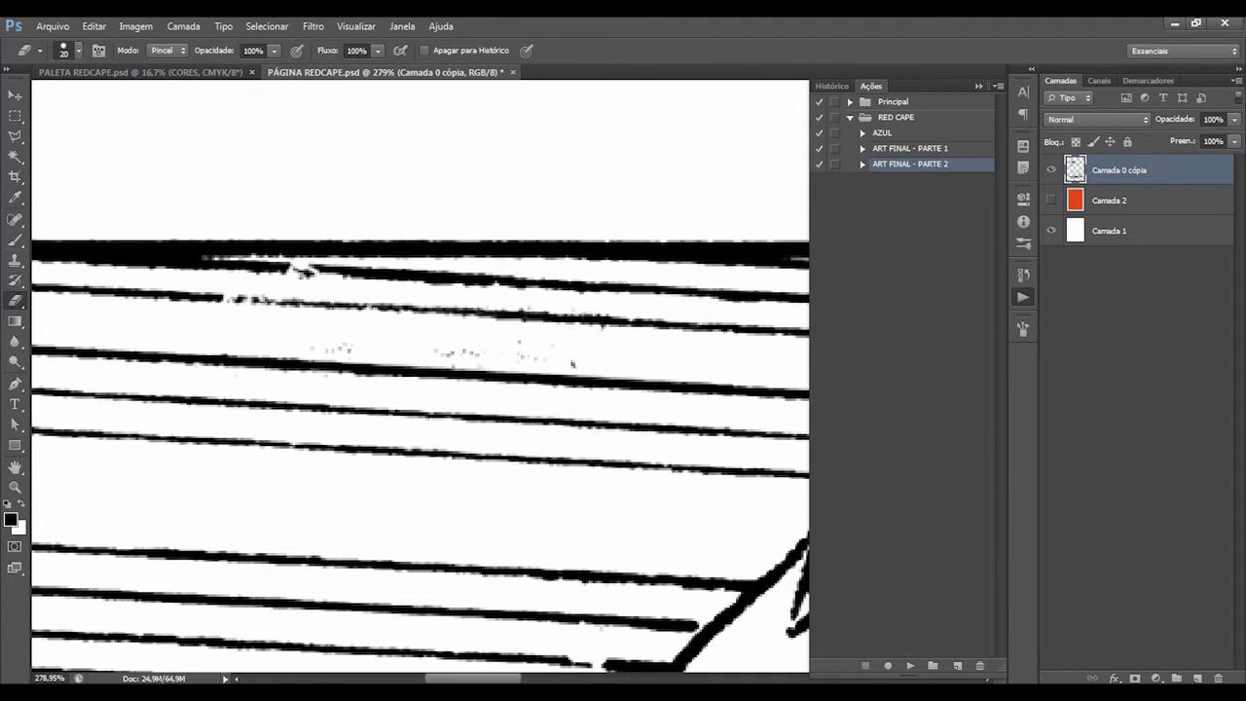
left_click_drag(243, 343, 551, 355)
key("b")
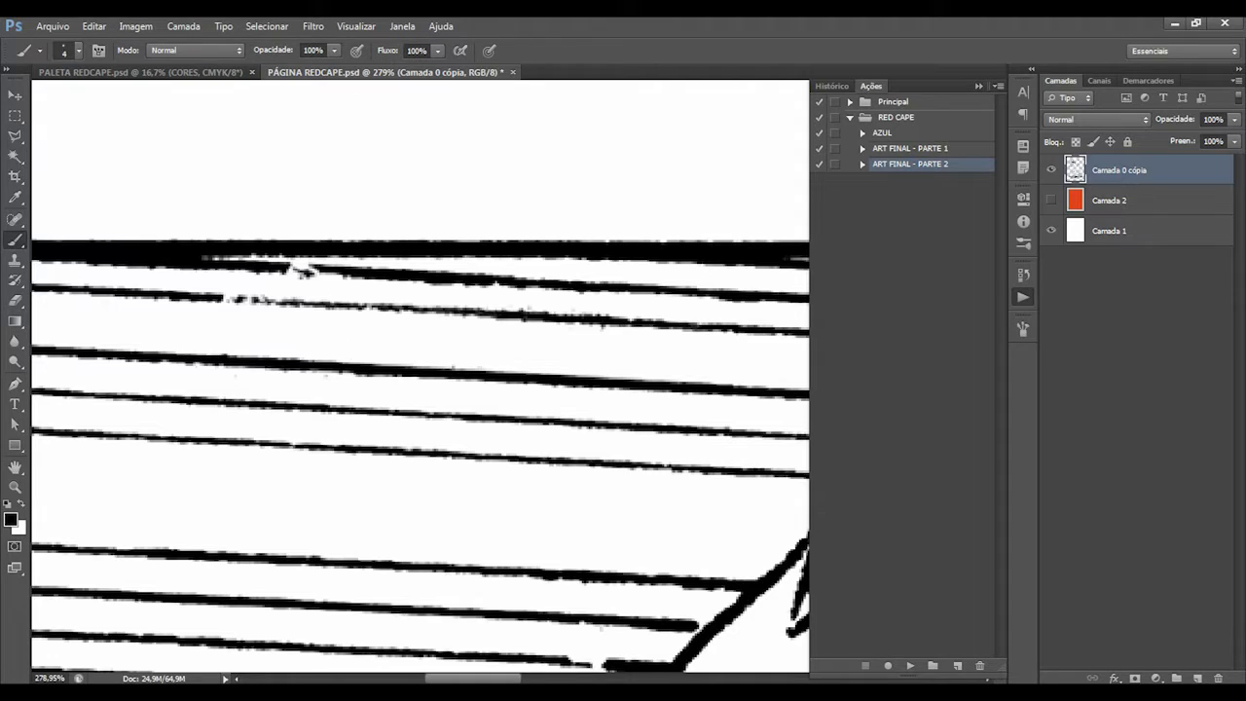
Redraw the two broken speed lines below the panel's upper border in black with the 4 px brush, and switch to the 15 px Eraser for cleanup.
left_click_drag(189, 292, 777, 333)
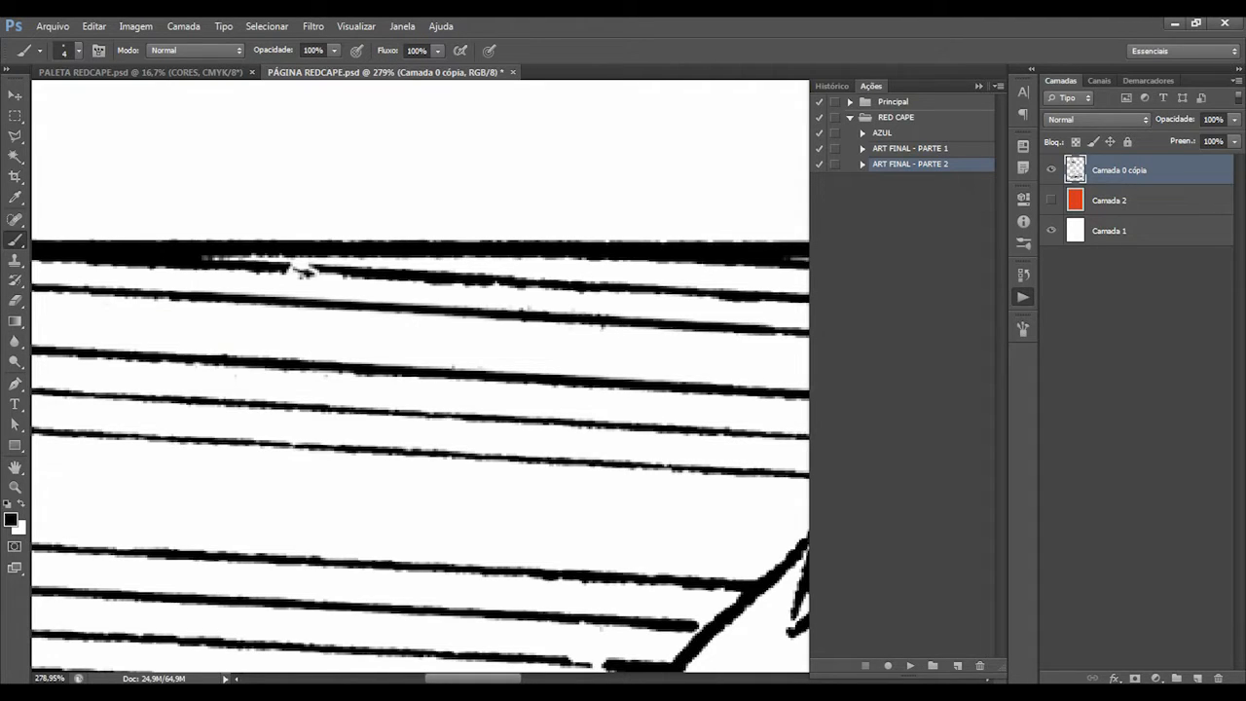
left_click_drag(297, 269, 682, 285)
key("e")
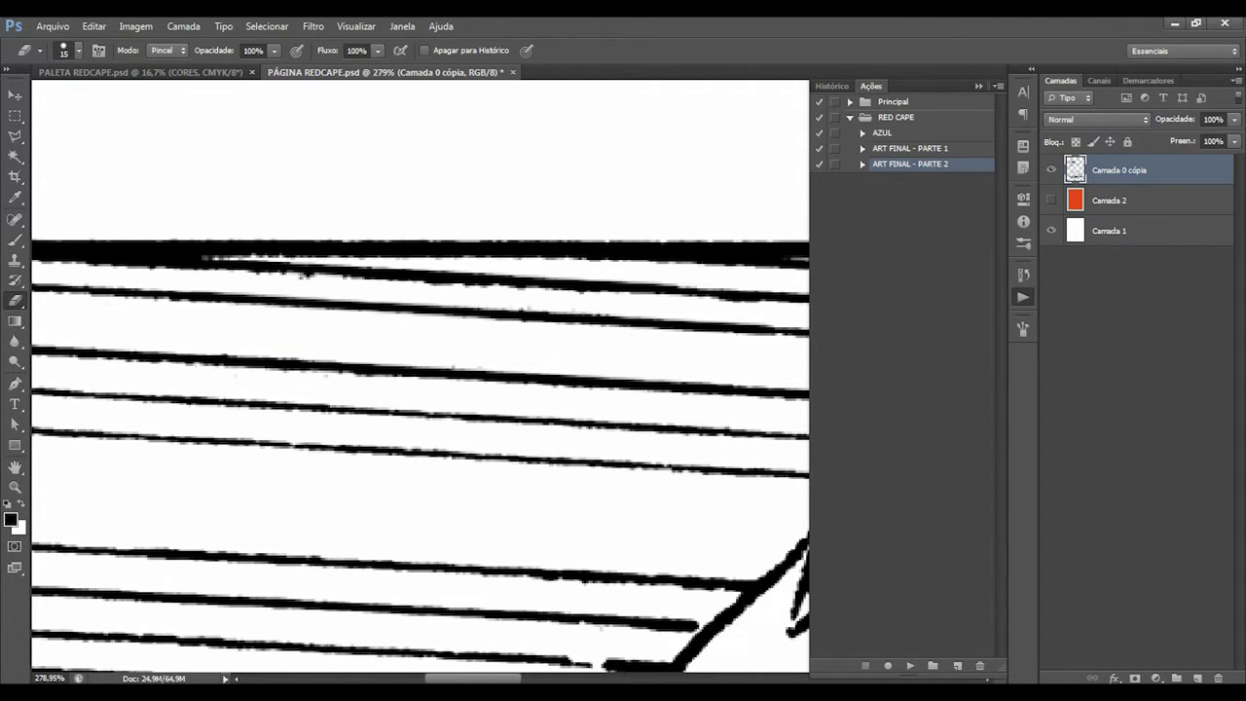
left_click_drag(741, 308, 340, 285)
left_click_drag(741, 309, 464, 264)
Examine the line art across the page's panels for remaining flaws.
left_click_drag(660, 277, 467, 267)
mouse_move(169, 267)
left_mouse_down()
mouse_move(509, 329)
mouse_move(399, 332)
left_mouse_up()
left_click_drag(497, 491, 584, 443)
left_click_drag(523, 389, 379, 395)
left_click_drag(706, 183, 438, 258)
left_click_drag(487, 234, 480, 356)
left_click_drag(515, 281, 560, 258)
left_click_drag(560, 258, 492, 261)
left_click_drag(701, 312, 389, 282)
left_click_drag(389, 282, 500, 172)
left_click_drag(499, 173, 462, 175)
left_click_drag(522, 546, 525, 419)
left_click_drag(526, 418, 465, 428)
left_click_drag(483, 562, 592, 409)
left_click_drag(348, 554, 470, 320)
left_click_drag(693, 470, 490, 198)
Switch to PALETA REDCAPE.psd and examine the colour swatches of each character, from ARIEL to ZENDER.
key("ctrl+Tab")
left_click_drag(477, 200, 577, 288)
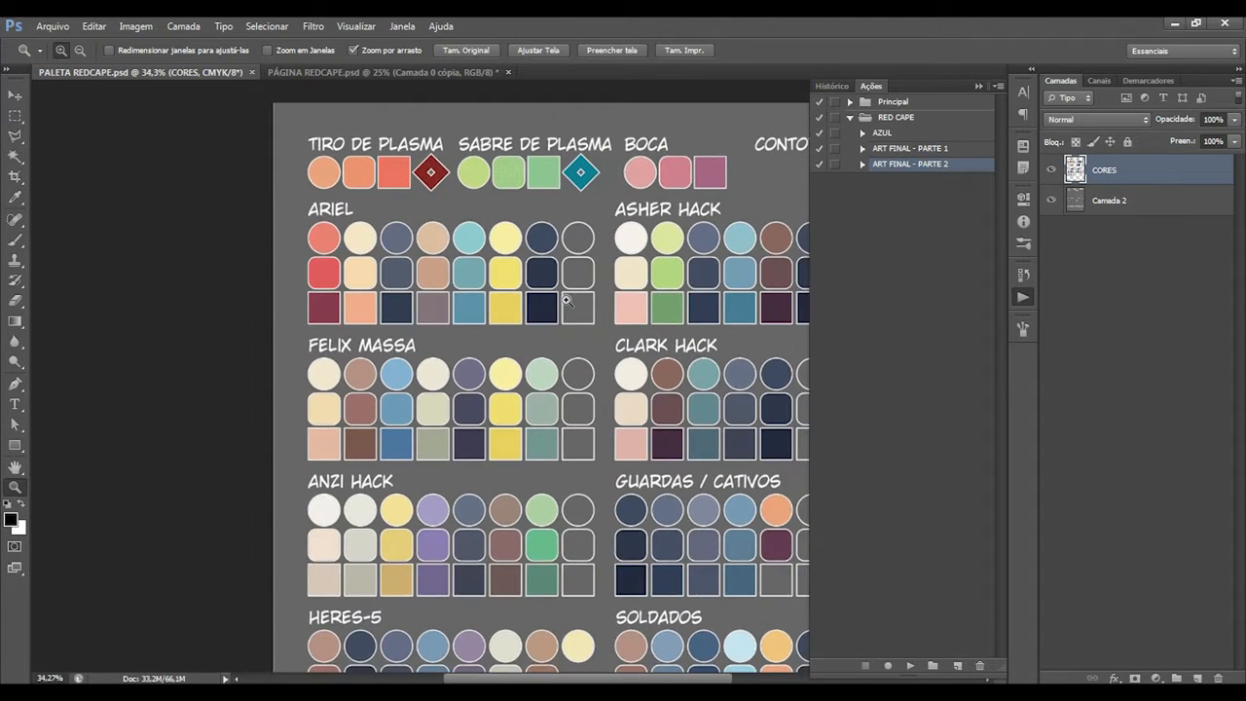
left_click_drag(743, 340, 563, 311)
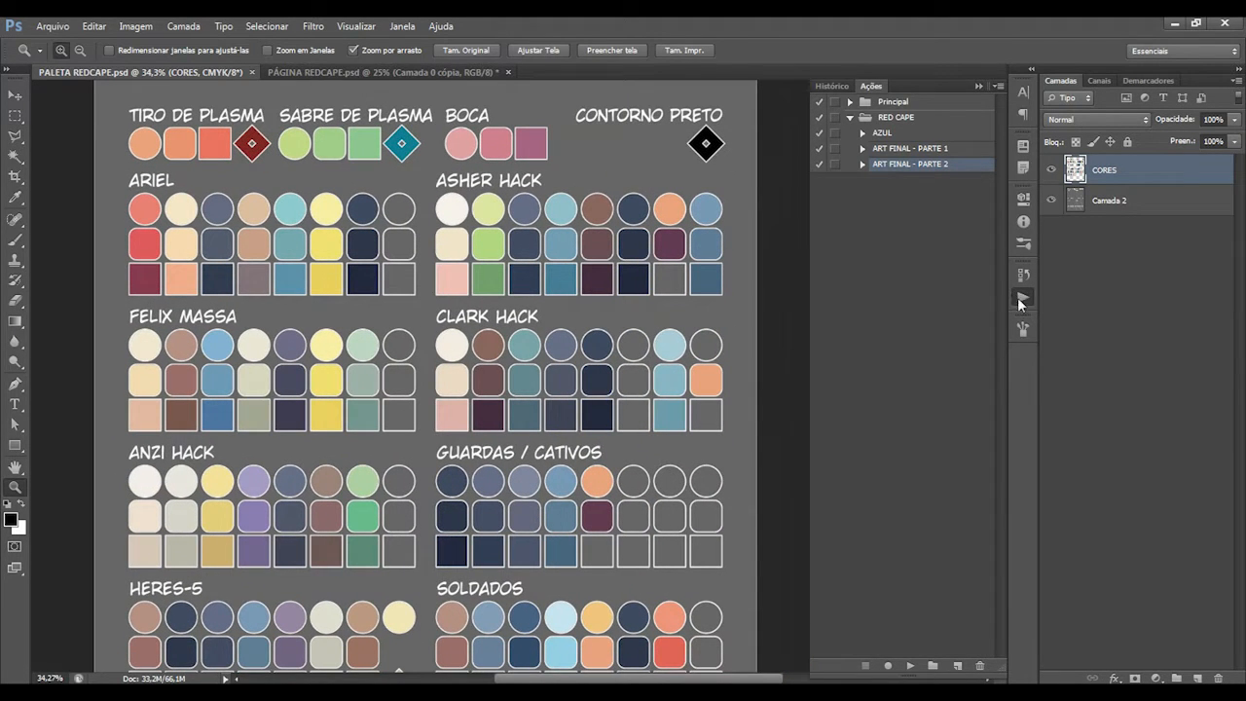
left_click(1020, 300)
left_click_drag(417, 275, 508, 219)
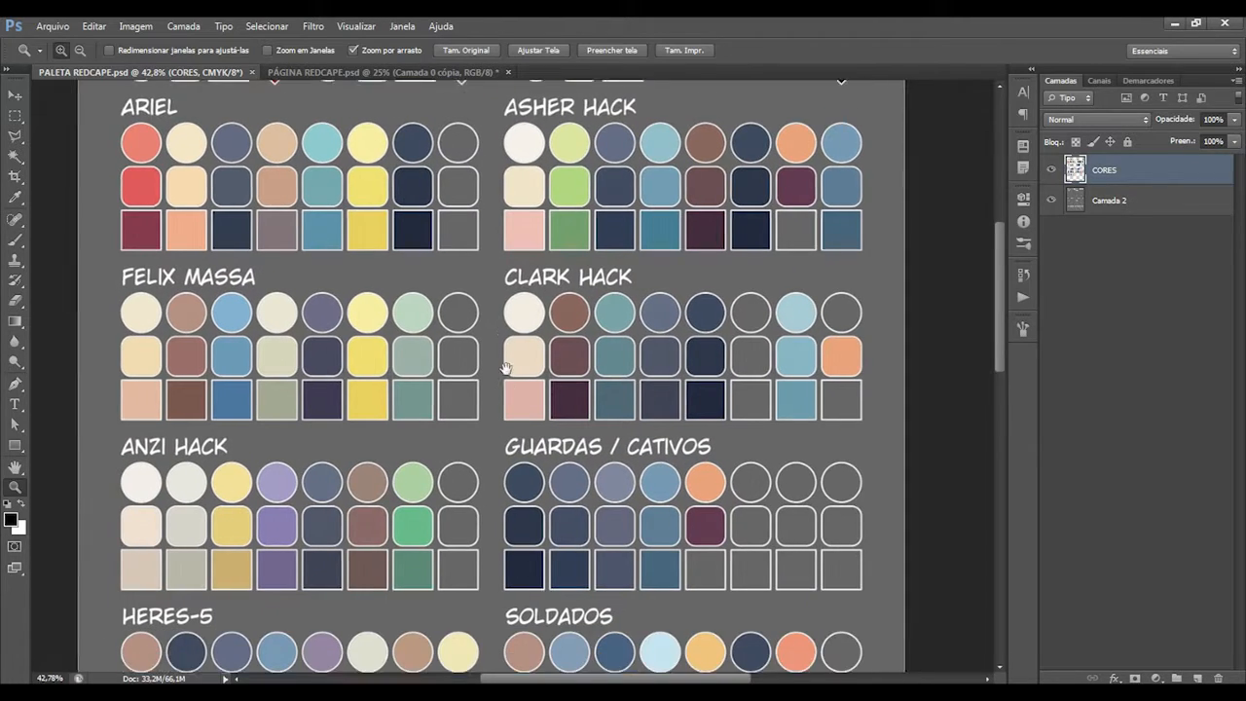
left_click_drag(497, 397, 503, 258)
left_click_drag(501, 389, 493, 297)
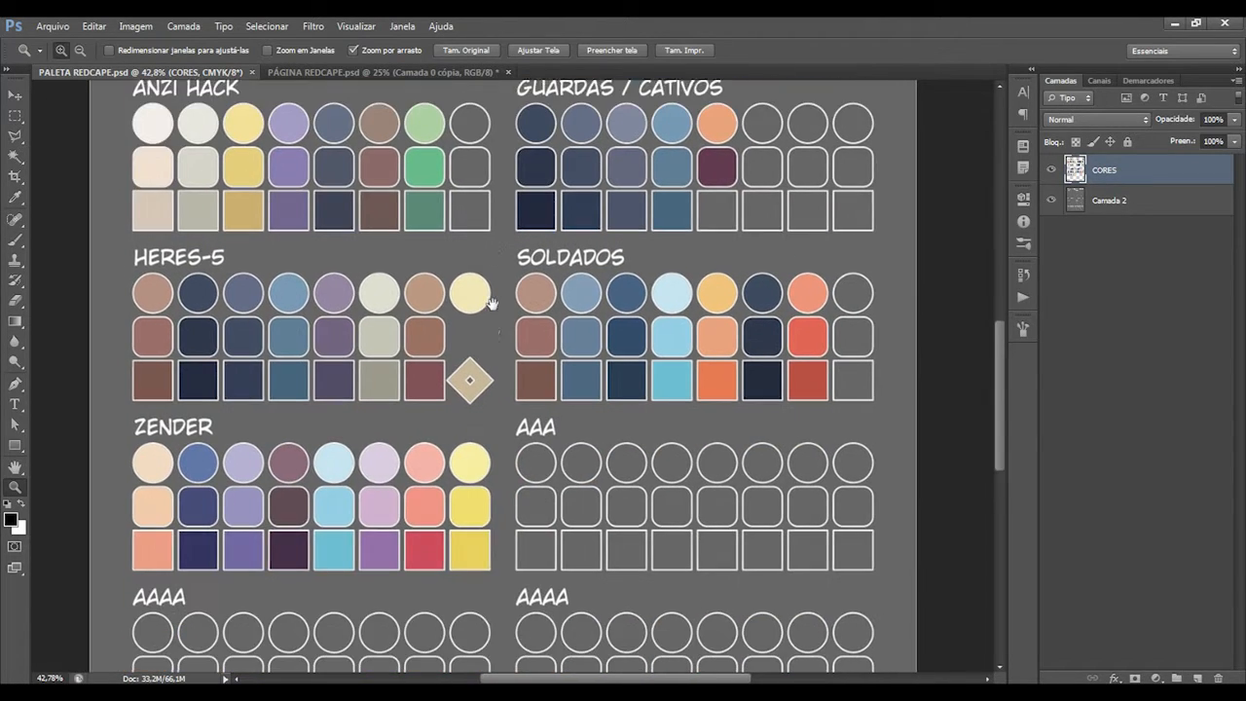
left_click_drag(500, 350, 509, 265)
left_click_drag(523, 371, 522, 506)
left_click_drag(520, 320, 516, 428)
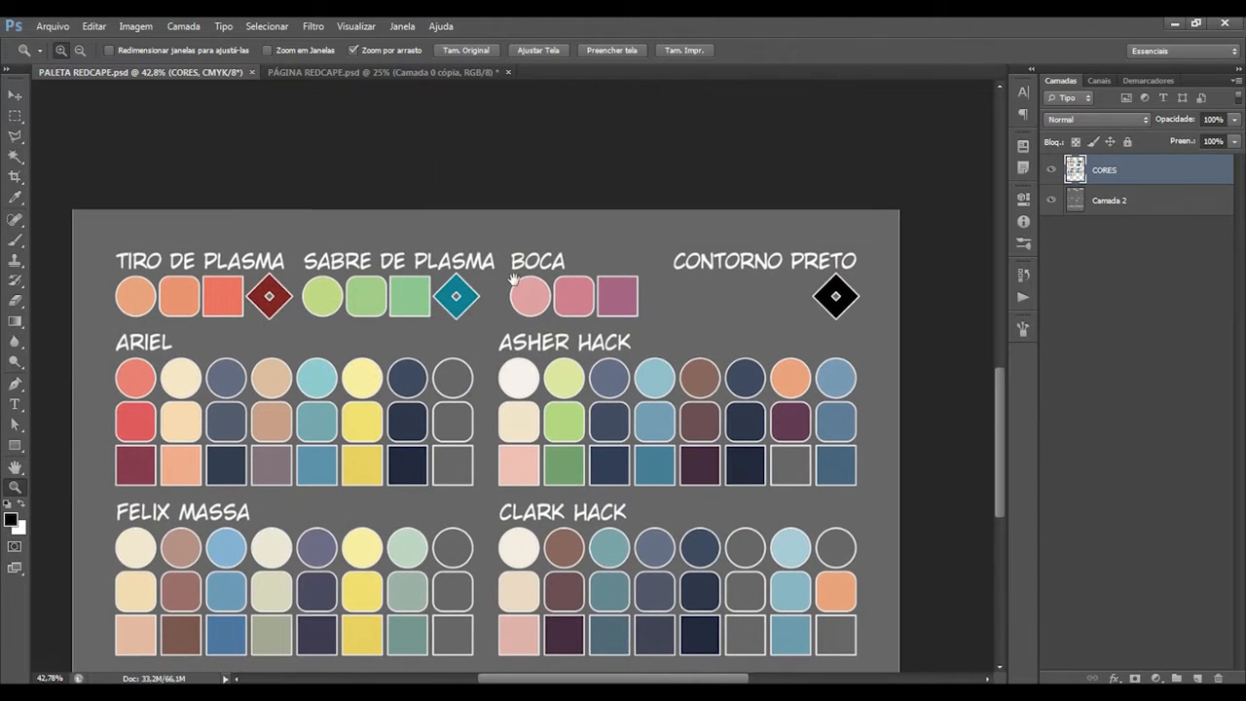
left_click_drag(538, 361, 504, 453)
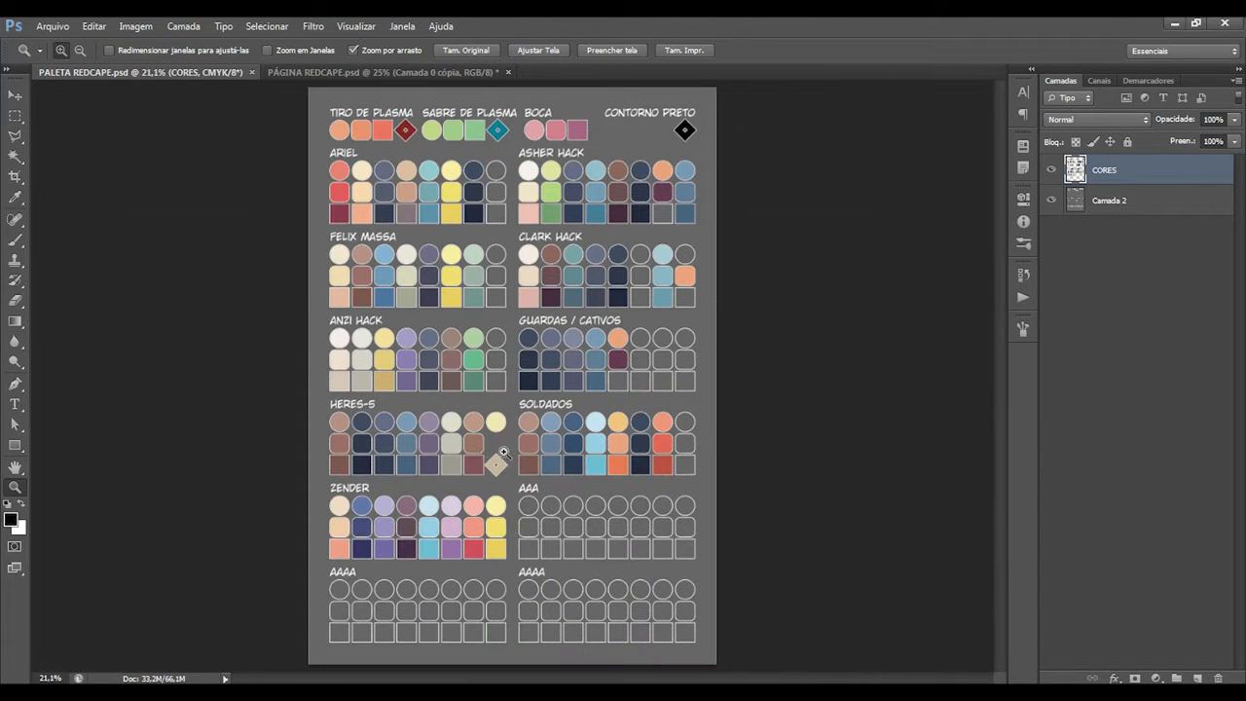
left_click(532, 285)
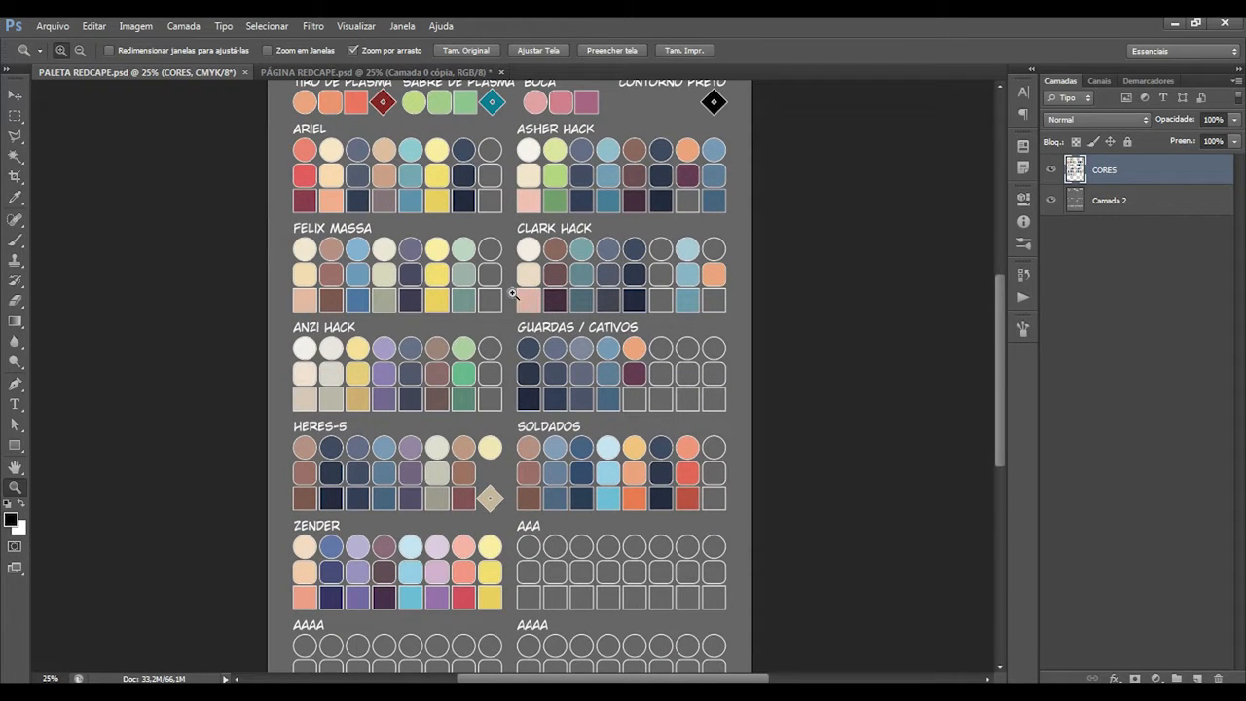
Return to PÁGINA REDCAPE.psd, switch Camada 0 cópia off and on, and make Camada 2 the active layer.
key("ctrl+Tab")
left_click_drag(594, 203, 528, 221)
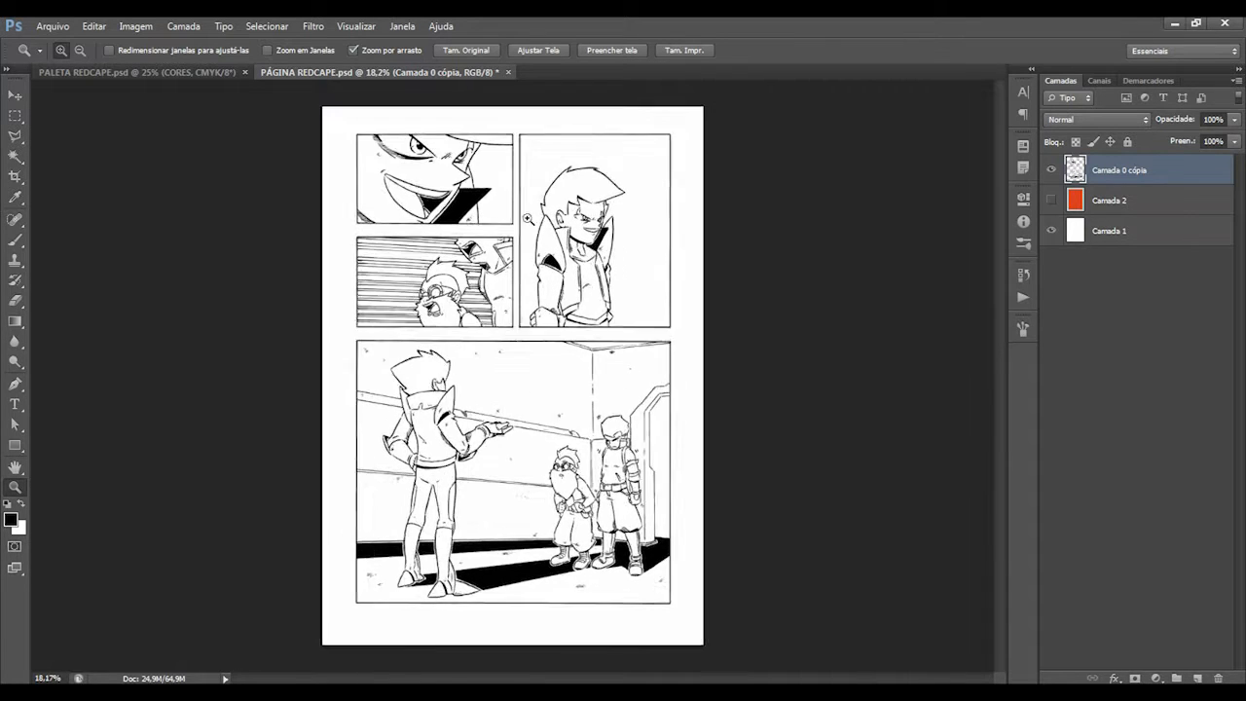
left_click(547, 227)
left_click(1051, 171)
left_click(1051, 171)
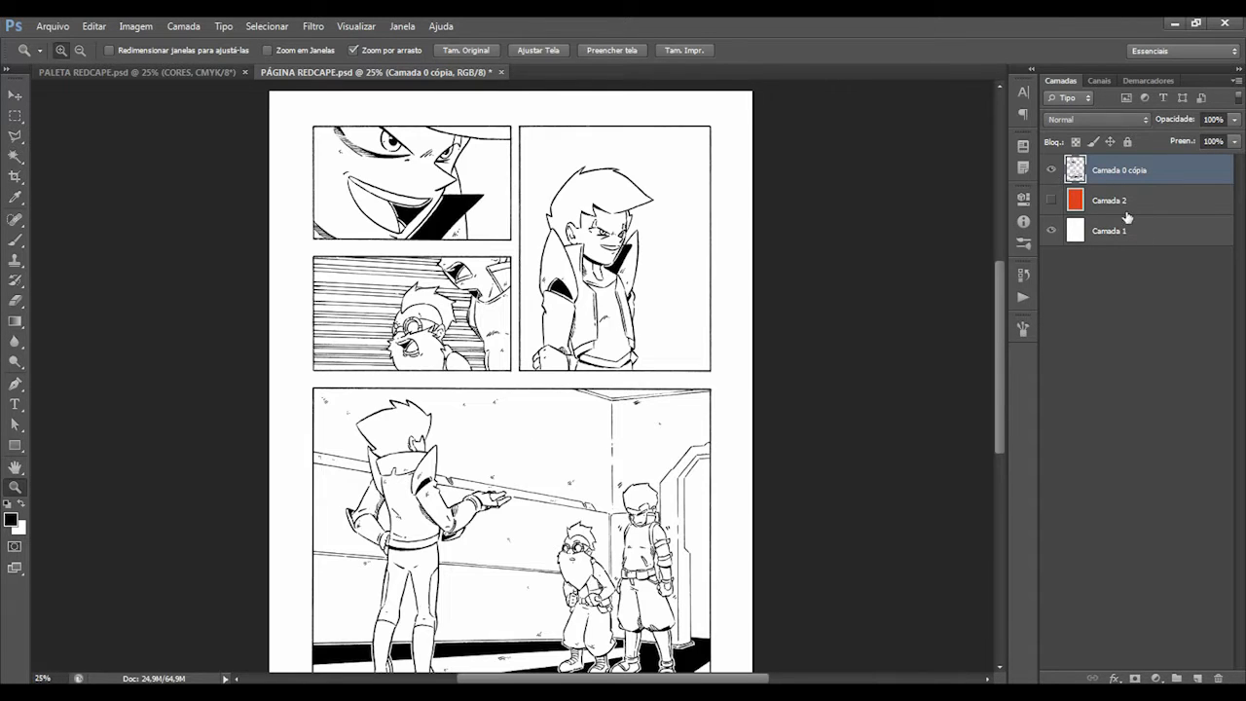
left_click(1121, 207)
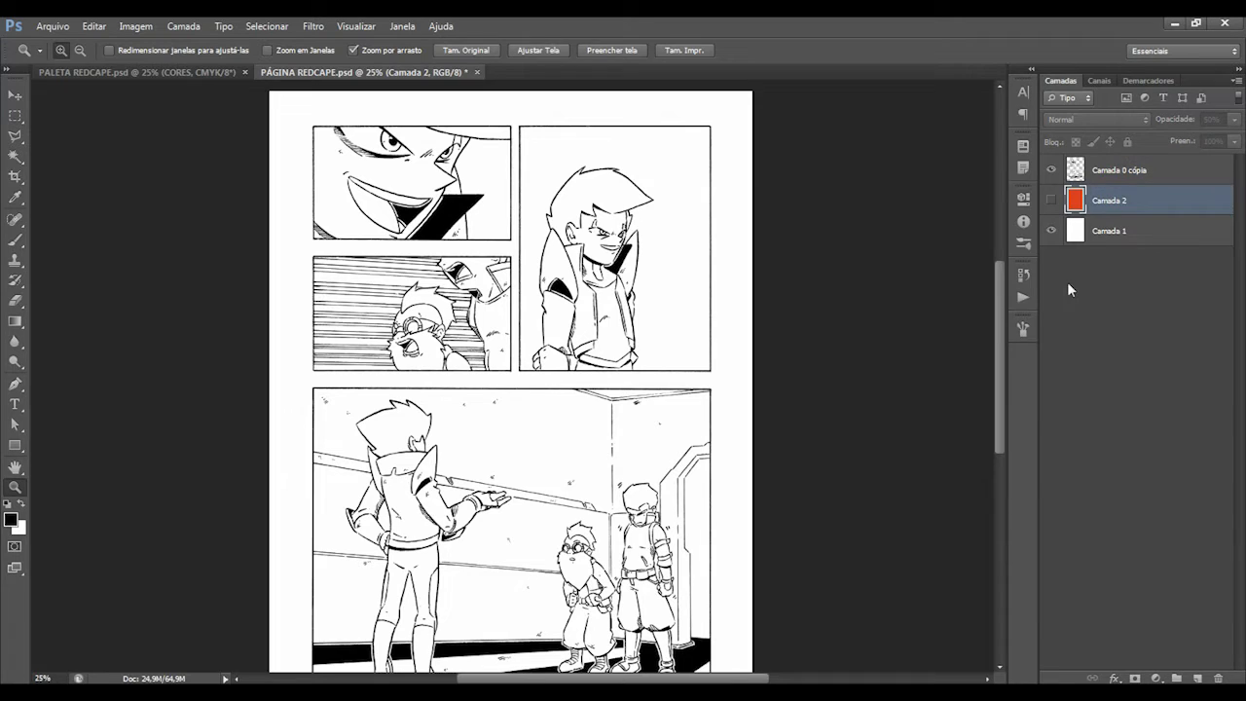
left_click_drag(621, 309, 551, 331)
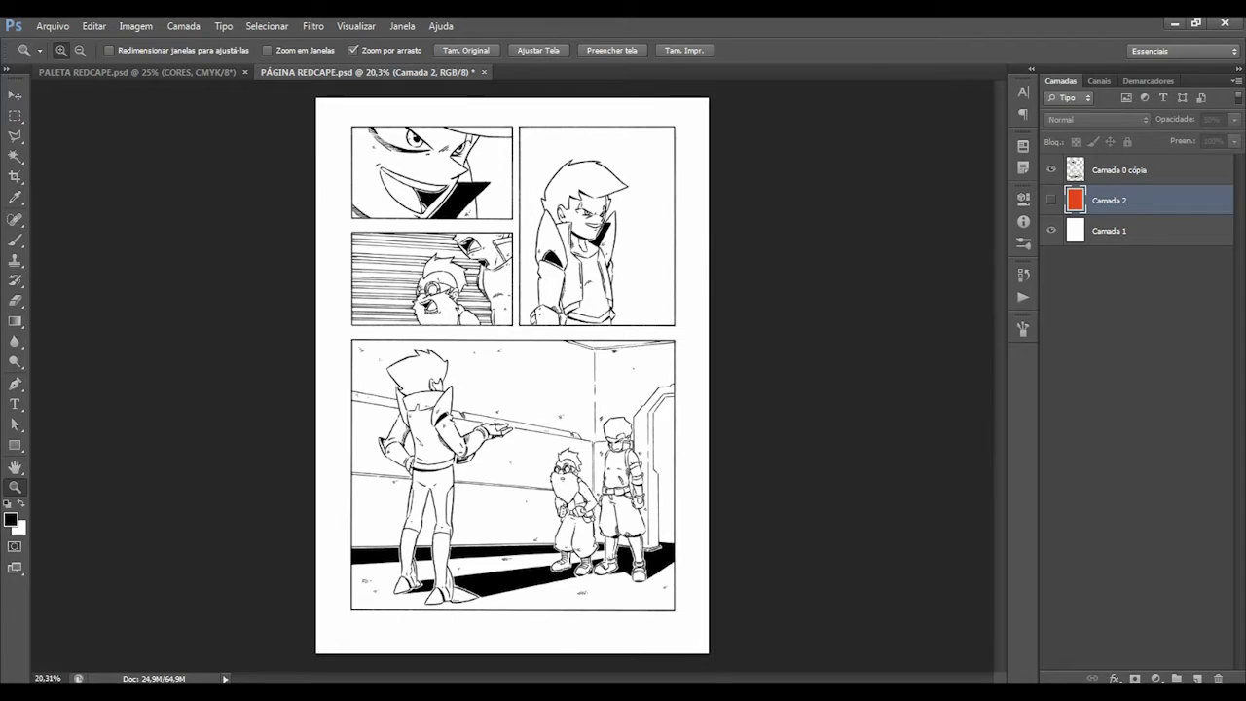
Check the page's colour mode and the Converter Modo settings recorded in the ART FINAL - PARTE 2 action.
left_click(136, 26)
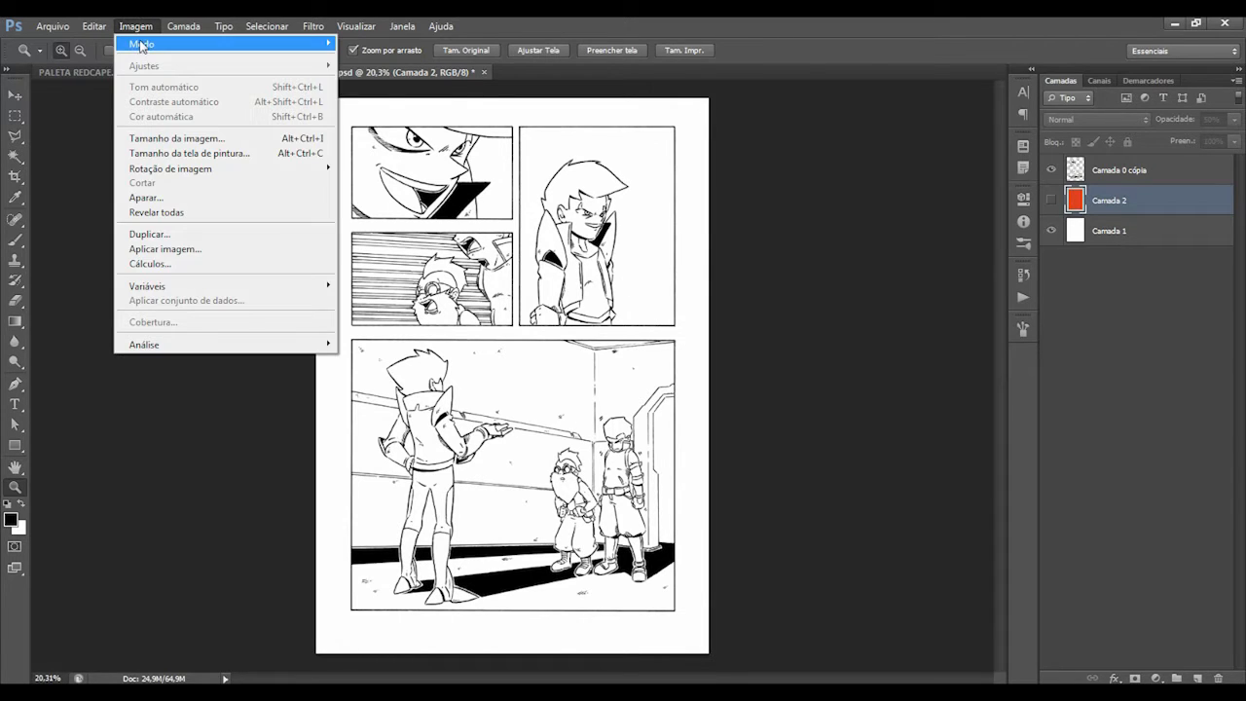
mouse_move(292, 44)
left_click(407, 109)
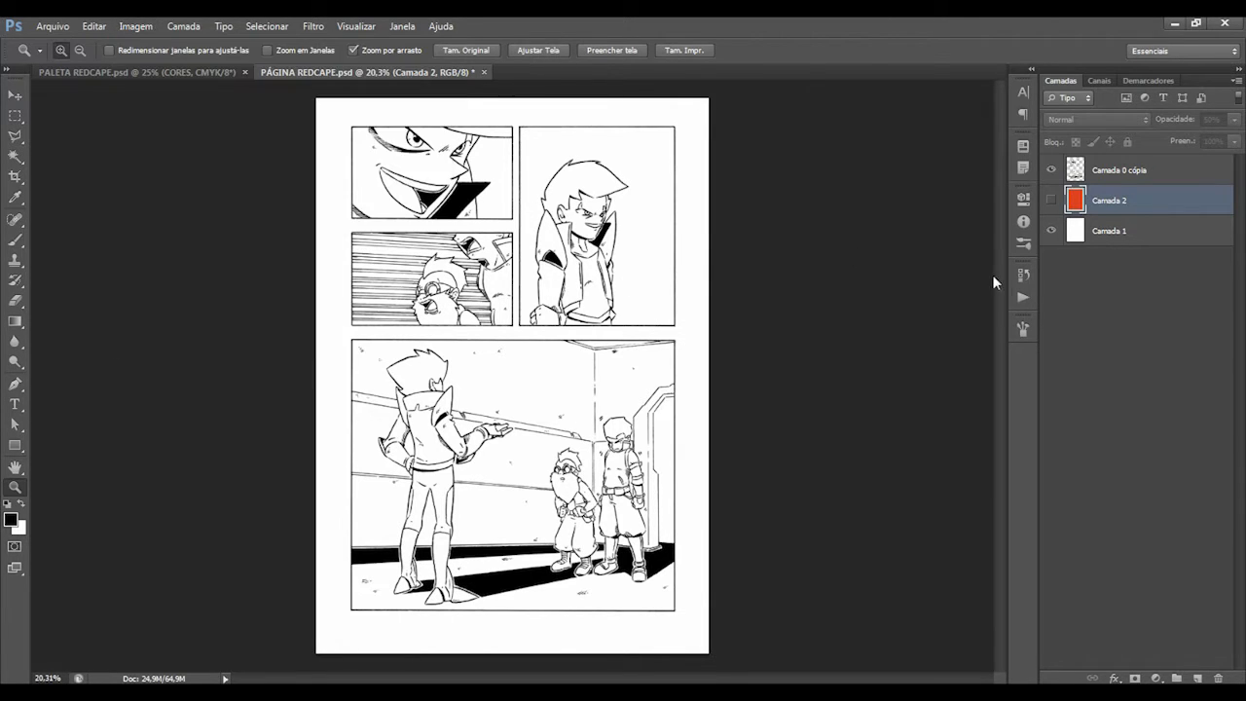
left_click(1023, 296)
left_click(863, 164)
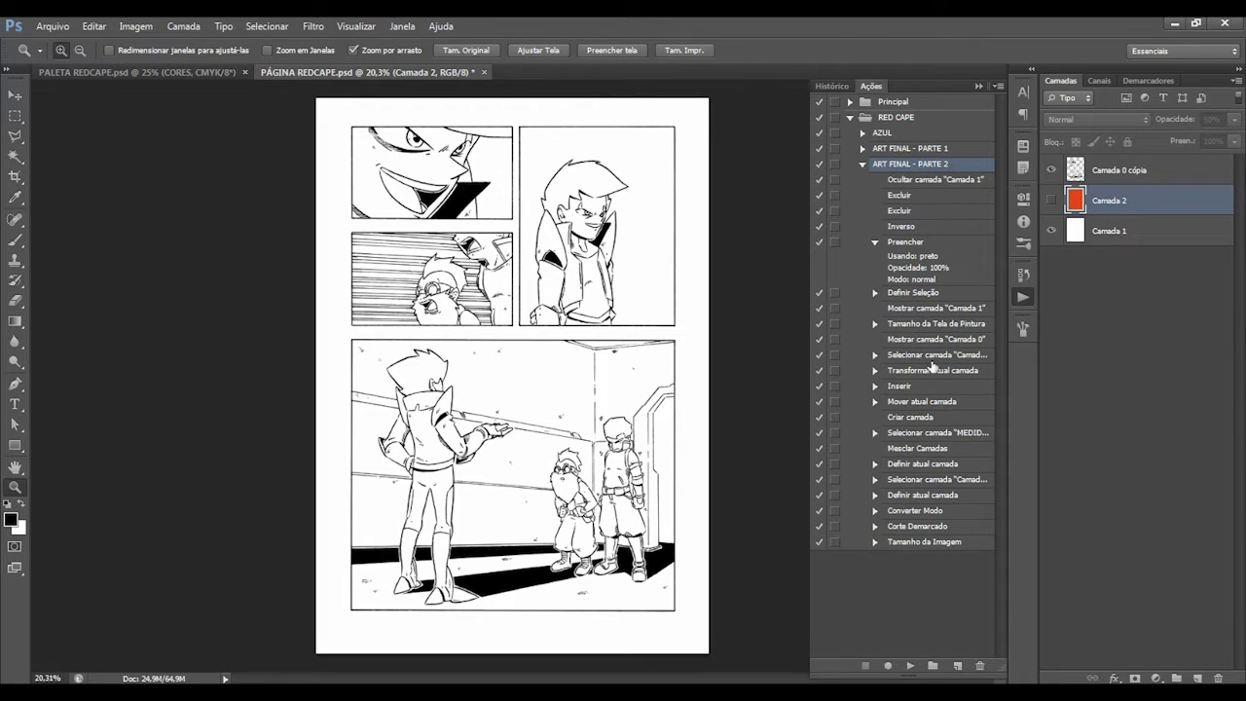
left_click(876, 512)
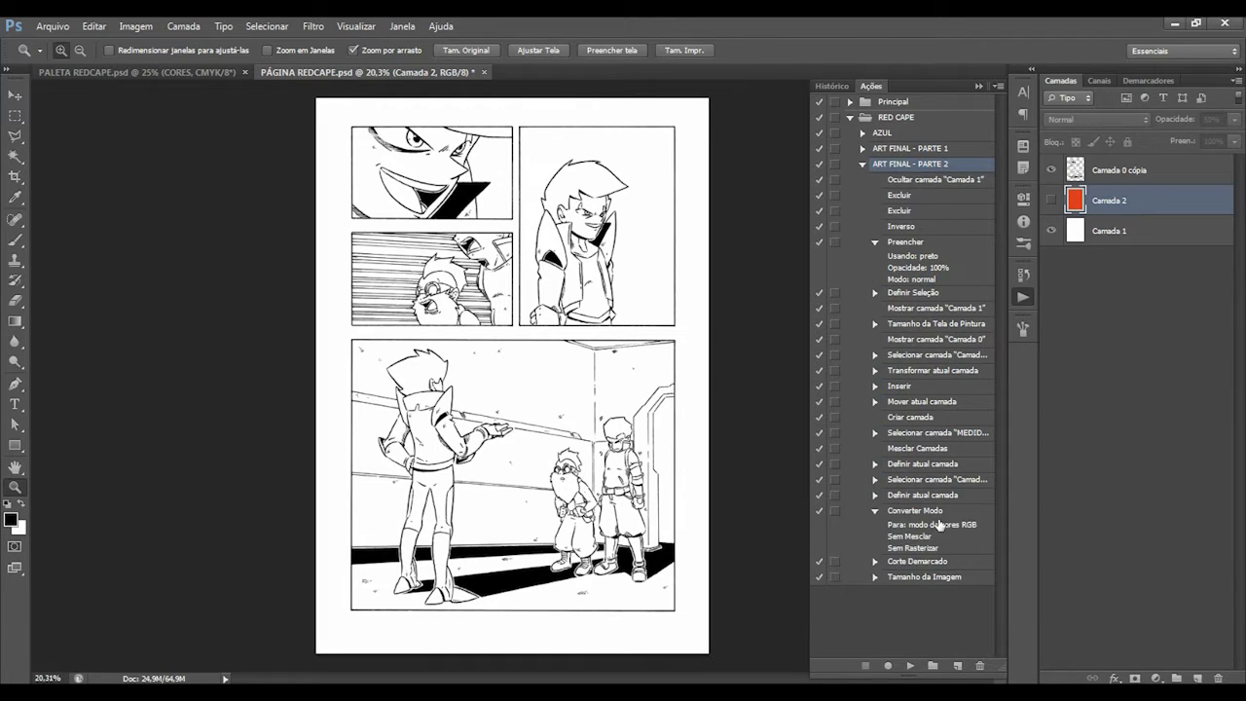
left_click(876, 512)
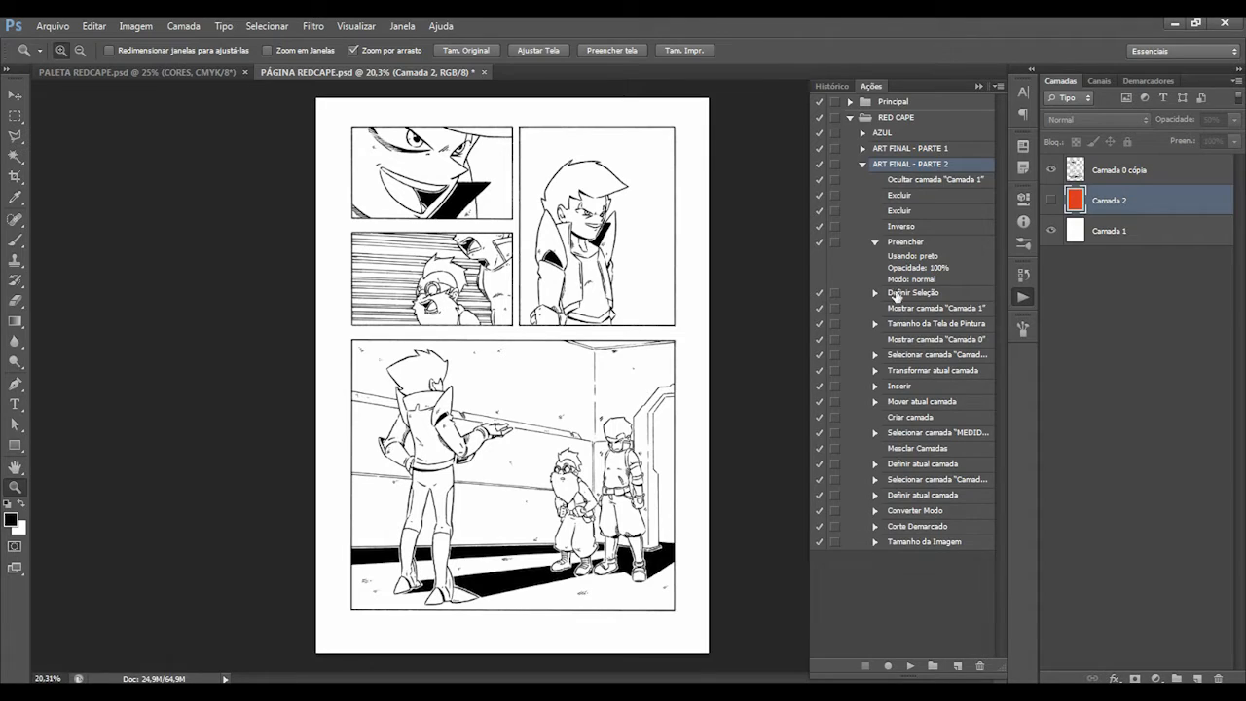
left_click(862, 163)
Add a new layer directly above Camada 2 and name it CLARK.
left_click(1198, 677)
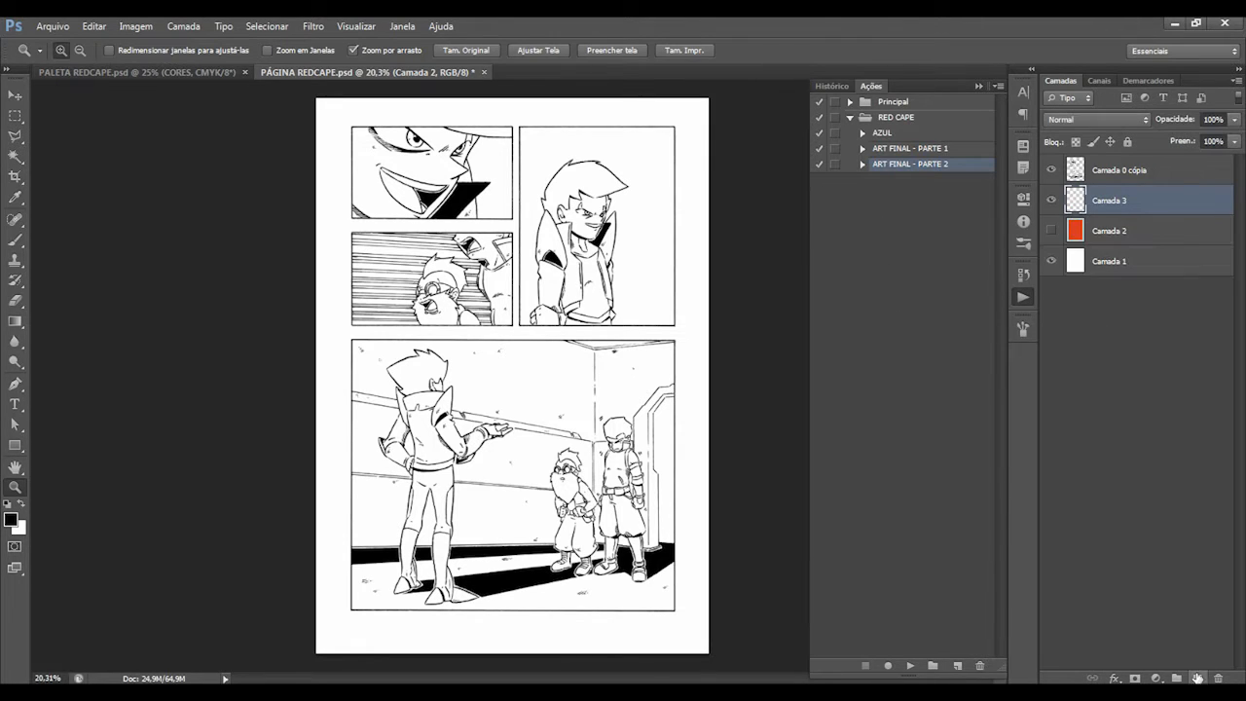
left_click(1023, 299)
double_click(1111, 201)
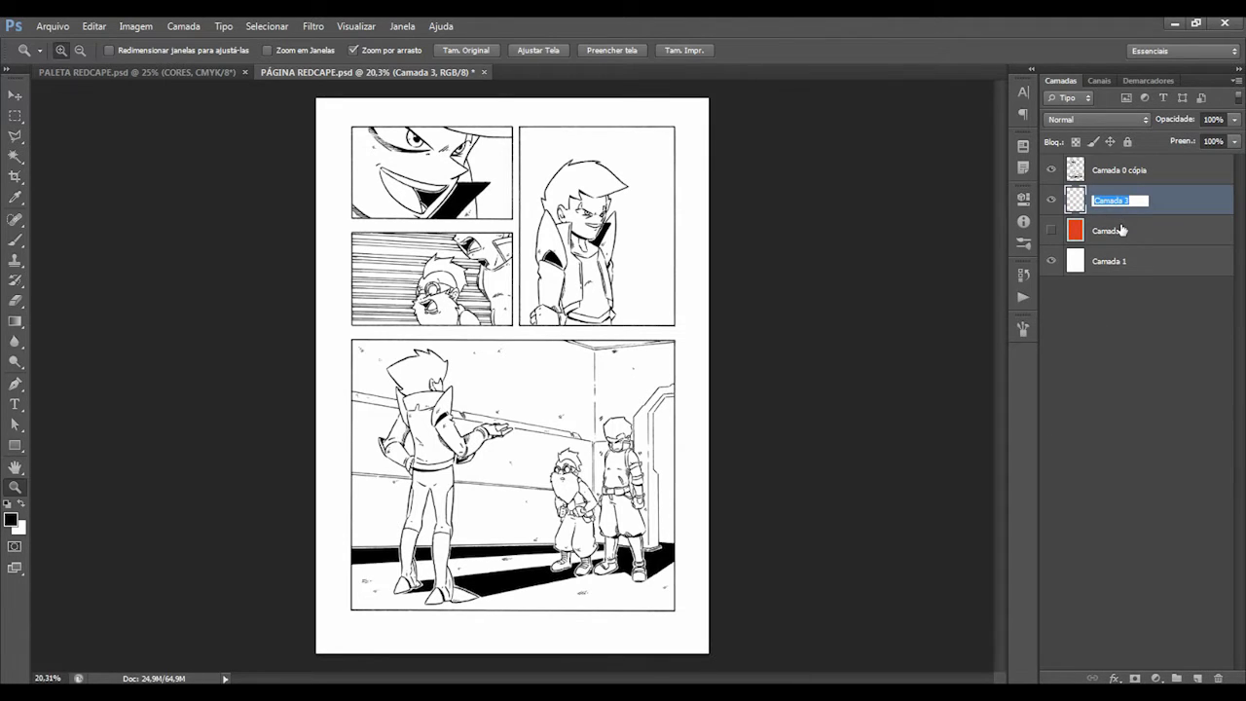
key("Return")
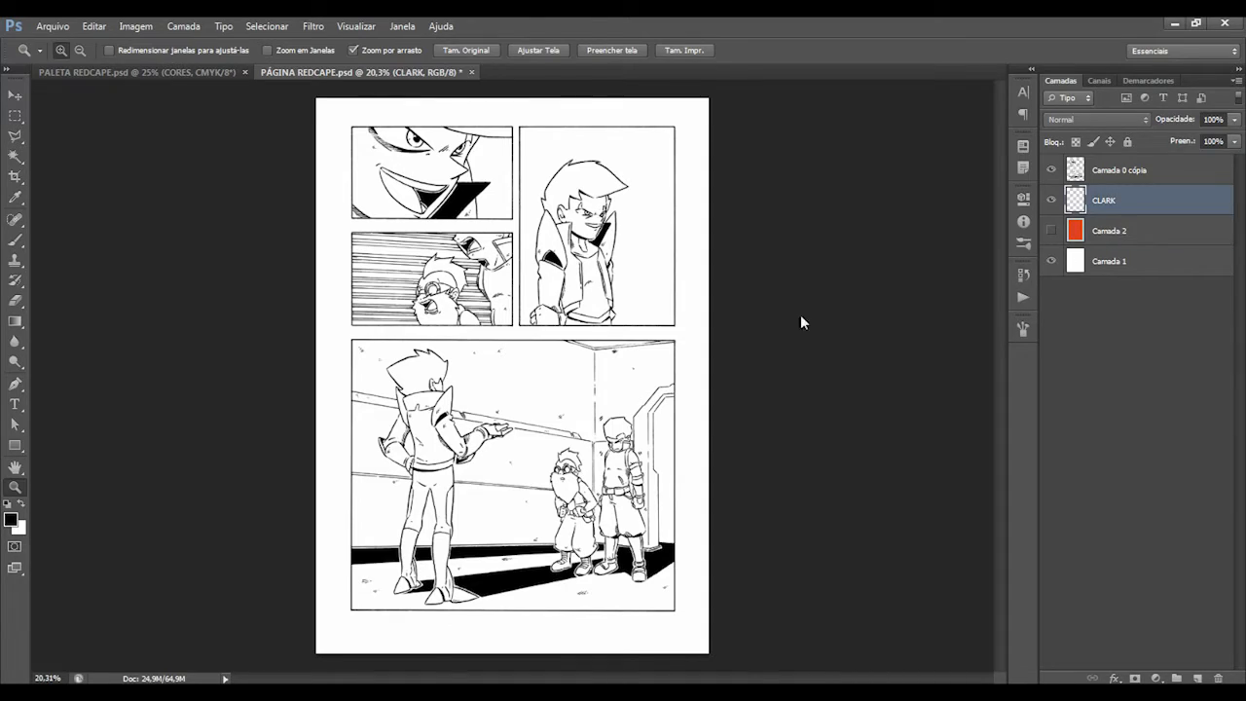
Sample CLARK HACK's skin beige and dark brown from the palette file as background and foreground colours, and return to the page.
left_click(635, 517)
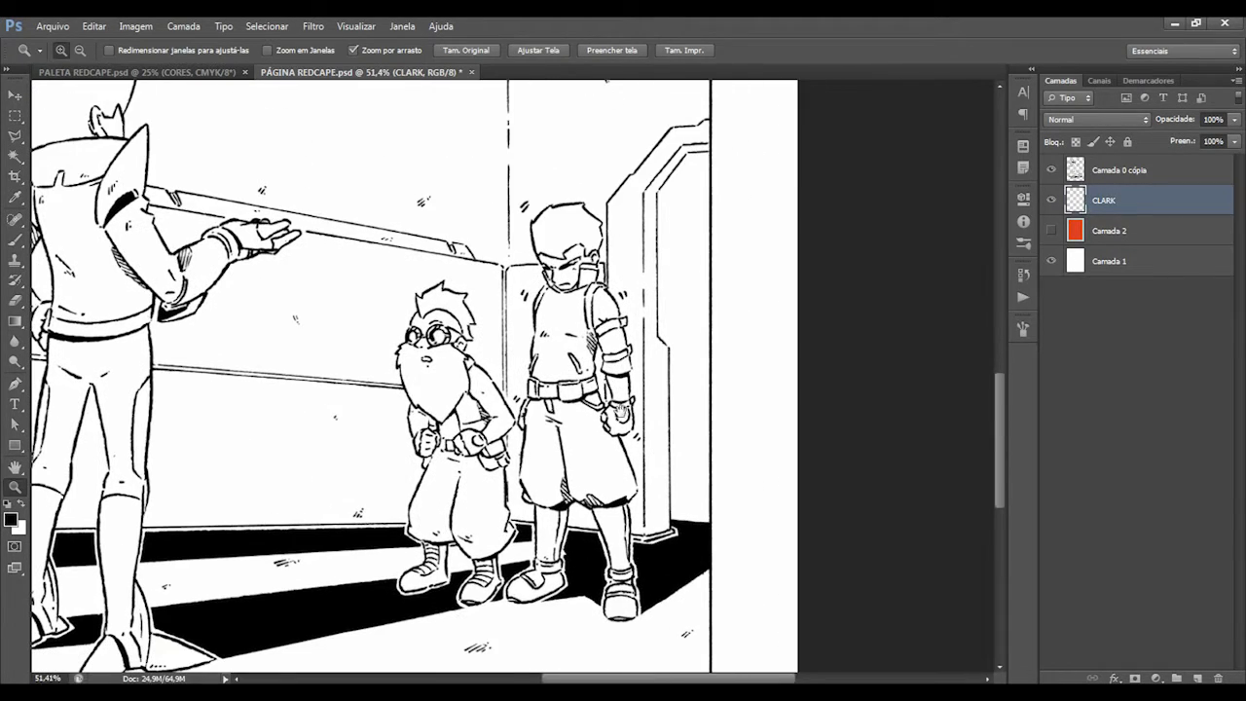
key("ctrl+Tab")
left_click_drag(555, 240, 625, 259)
key("i")
left_click(450, 245)
key("x")
left_click(520, 317)
key("ctrl+Tab")
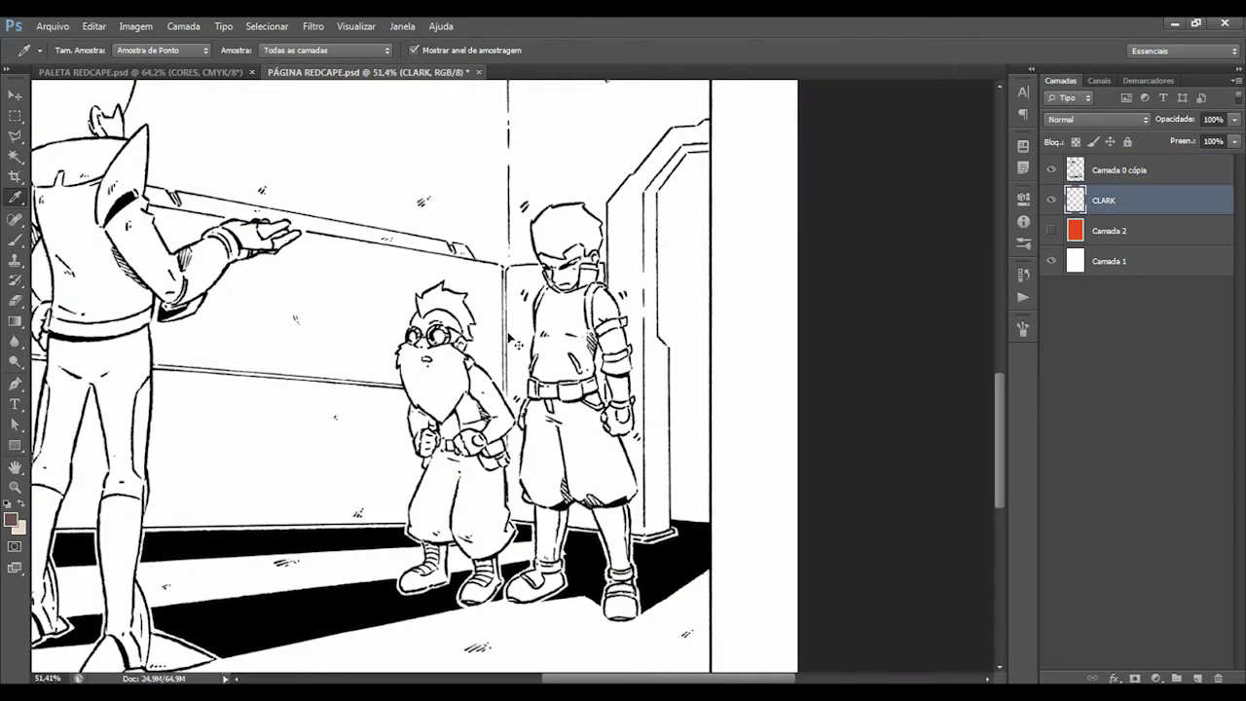
Close the gaps in the outline of Clark's hair with short brown brush strokes on the CLARK layer.
key("z")
left_click_drag(563, 263, 705, 268)
key("b")
left_click_drag(495, 282, 517, 201)
key("ctrl+z")
scroll(458, 244, "up", 5)
mouse_move(662, 425)
left_mouse_down()
mouse_move(711, 418)
mouse_move(757, 456)
left_mouse_up()
left_click_drag(809, 376, 775, 453)
left_click_drag(828, 489, 831, 433)
Select the inside of Clark's hair with the Magic Wand at tolerance 20 and fill it with the brown.
key("w")
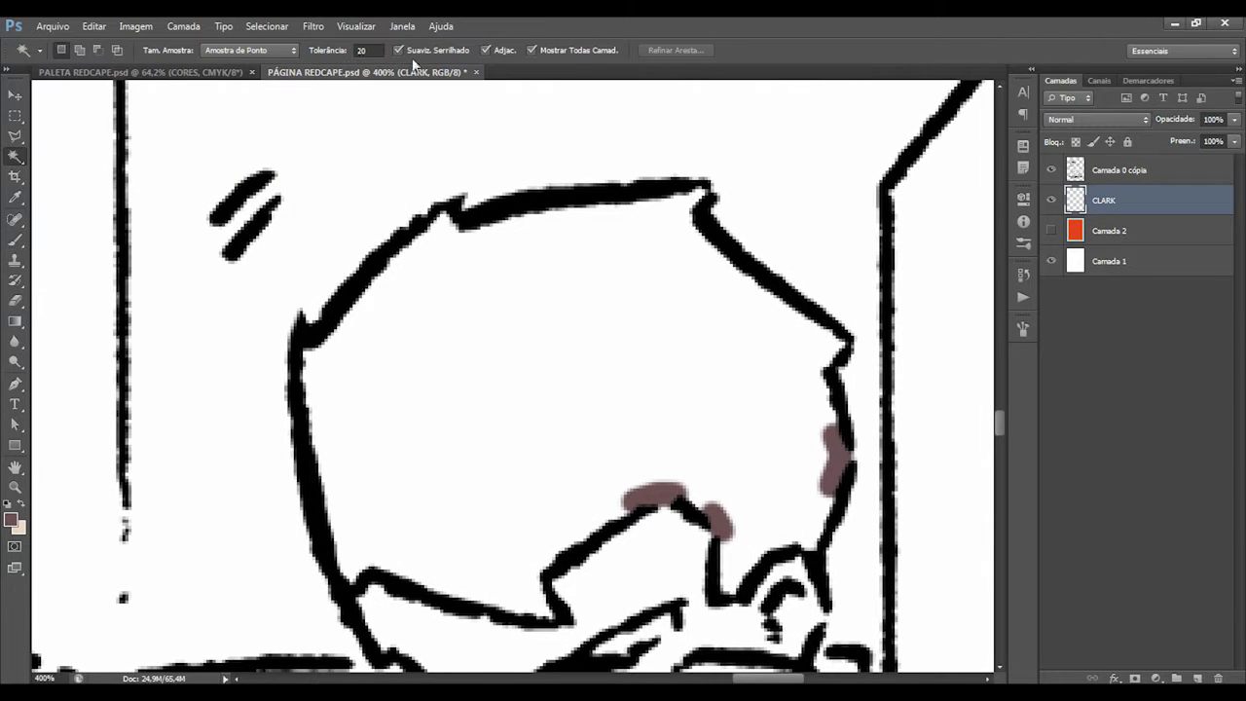
scroll(601, 355, "down", 2)
left_click(601, 350)
key("alt+BackSpace")
Paint the white gaps inside Clark's two eyebrows brown with a 6 px brush.
scroll(536, 311, "down", 4)
key("b")
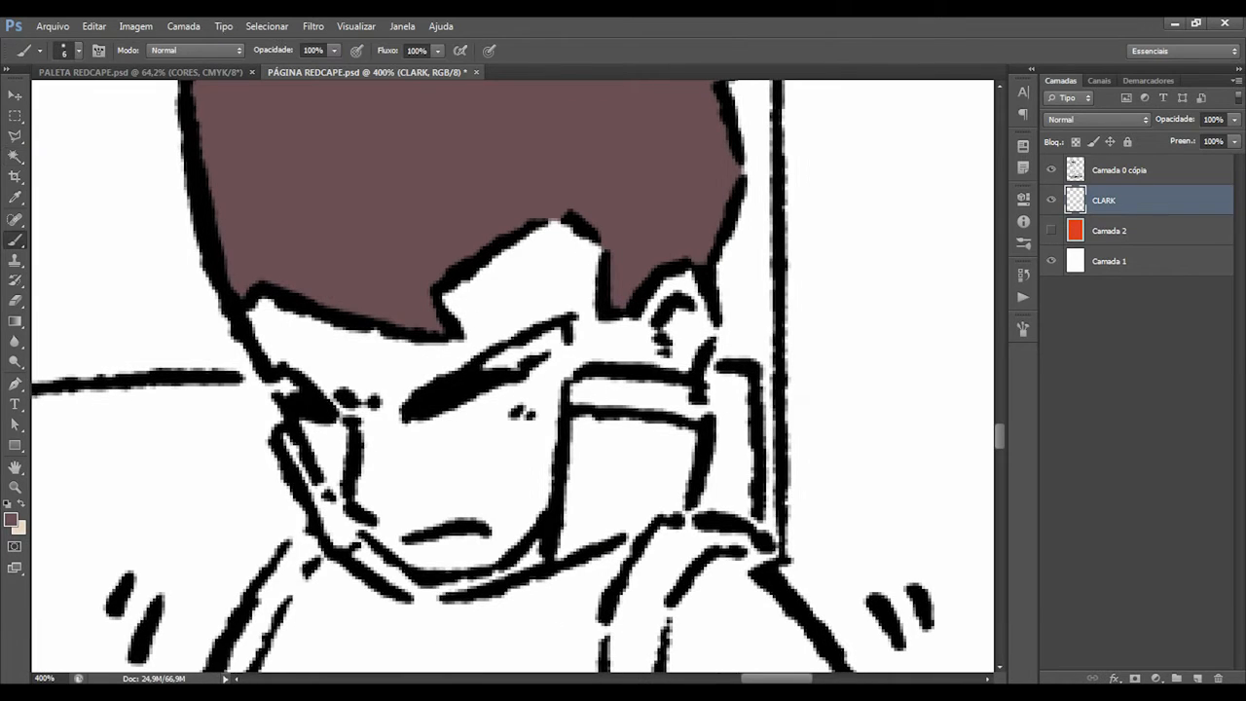
left_click_drag(486, 363, 562, 333)
left_click_drag(291, 388, 282, 387)
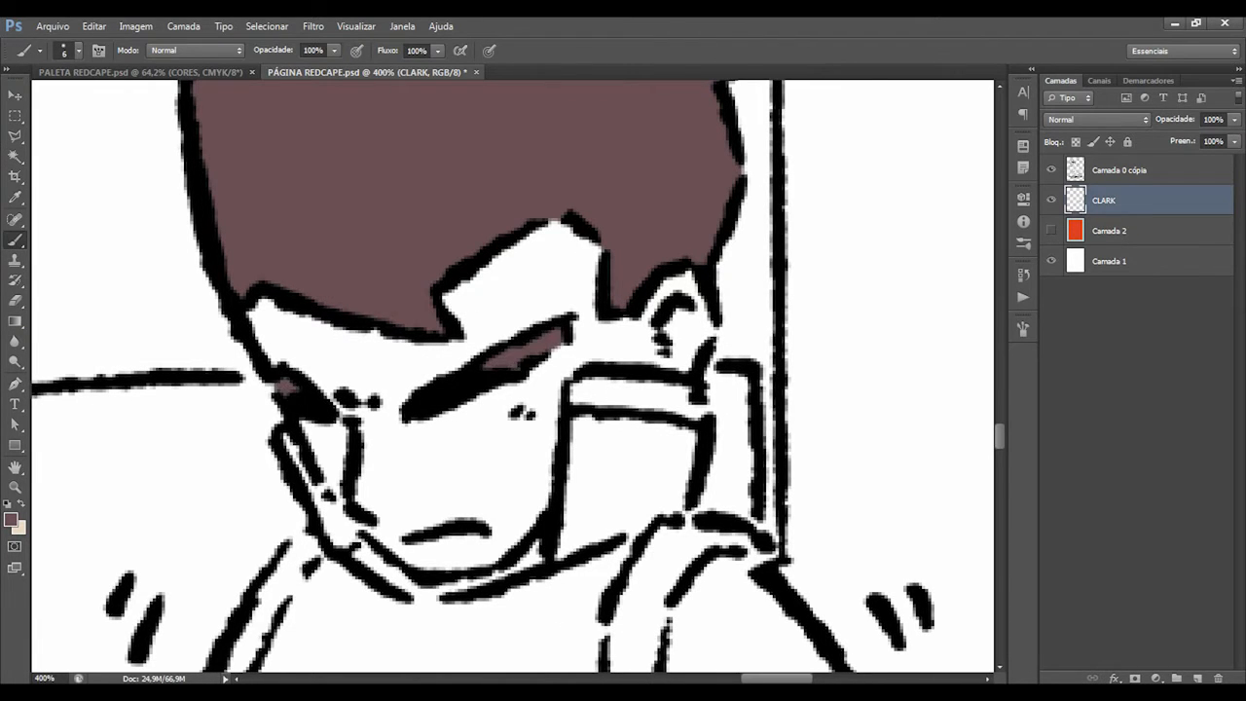
Make skin beige the foreground colour and add a new layer between CLARK and Camada 2.
key("z")
left_click_drag(499, 302, 389, 306)
left_click(502, 340)
mouse_move(501, 341)
left_mouse_down()
mouse_move(417, 224)
mouse_move(475, 354)
left_mouse_up()
key("x")
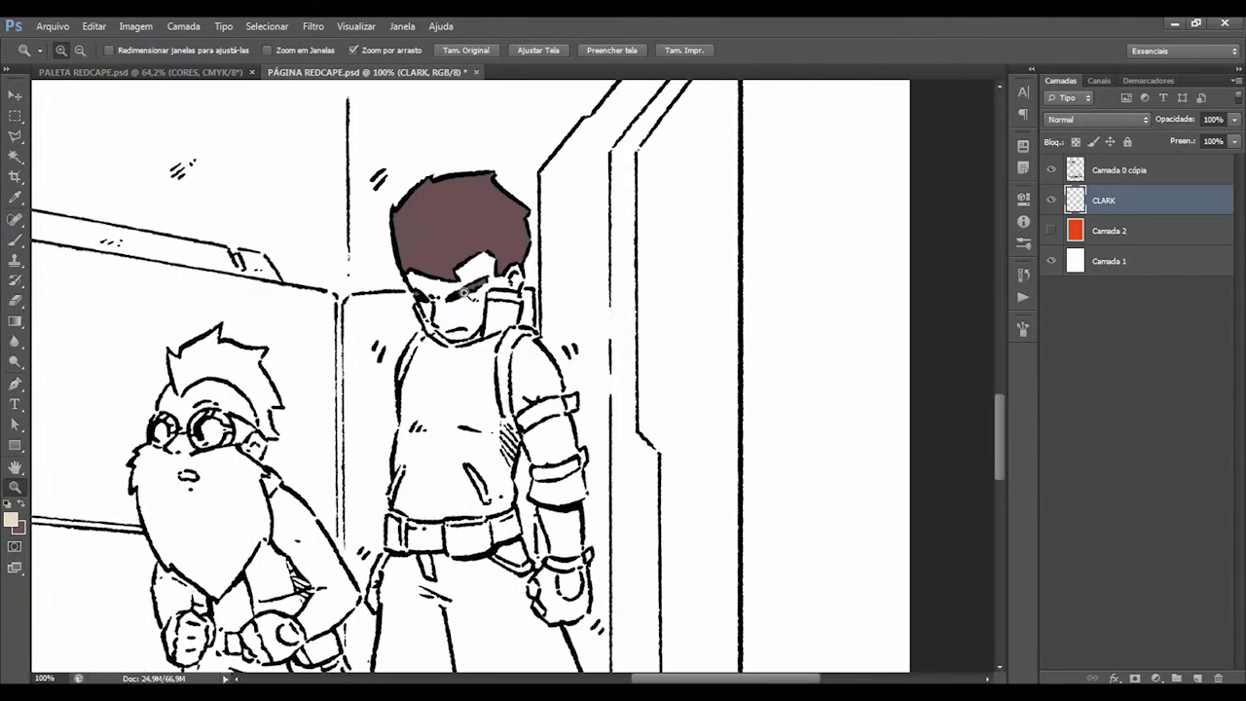
left_click(1126, 237)
left_click(1197, 677)
Paint Clark's face and ear skin beige beneath the hair layer with a 30 px brush.
left_click_drag(472, 263, 526, 273)
key("b")
left_click_drag(304, 337, 611, 282)
key("ctrl+z")
mouse_move(355, 326)
left_mouse_down()
mouse_move(375, 326)
mouse_move(342, 311)
mouse_move(394, 389)
left_mouse_up()
key("bracketleft")
key("bracketleft")
key("bracketleft")
mouse_move(477, 290)
left_mouse_down()
mouse_move(565, 248)
mouse_move(654, 297)
mouse_move(558, 297)
mouse_move(514, 314)
left_mouse_up()
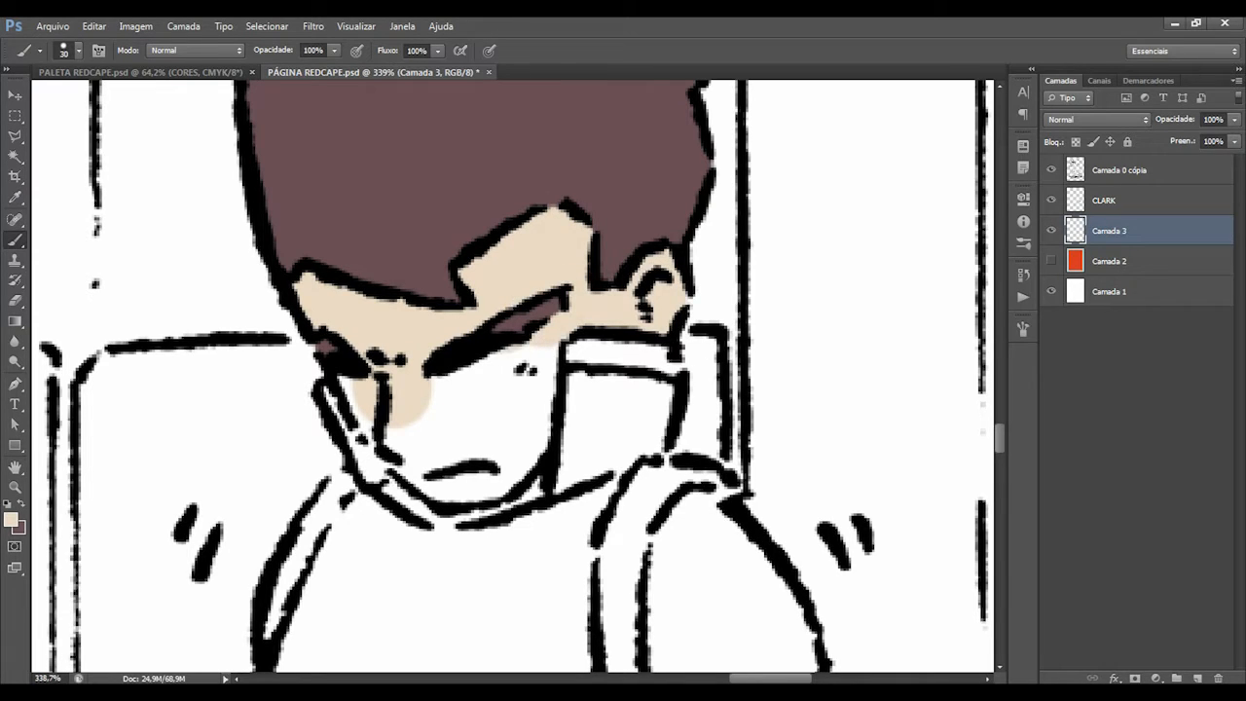
mouse_move(355, 392)
left_mouse_down()
mouse_move(391, 444)
mouse_move(458, 495)
mouse_move(537, 437)
mouse_move(525, 370)
mouse_move(496, 450)
mouse_move(417, 431)
mouse_move(478, 448)
mouse_move(452, 420)
left_mouse_up()
Paint Clark's exposed fingers beige and close the outline gaps around his forearm and glove opening with a 7 px brush.
key("z")
left_click_drag(536, 397, 468, 404)
left_click_drag(632, 569, 508, 412)
mouse_move(497, 512)
left_mouse_down()
mouse_move(565, 512)
mouse_move(474, 400)
left_mouse_up()
key("b")
left_click(470, 401)
left_click_drag(552, 401, 553, 366)
mouse_move(500, 520)
left_mouse_down()
mouse_move(515, 392)
mouse_move(531, 413)
left_mouse_up()
left_click(512, 352)
left_click_drag(554, 344, 561, 340)
left_click_drag(412, 386, 414, 397)
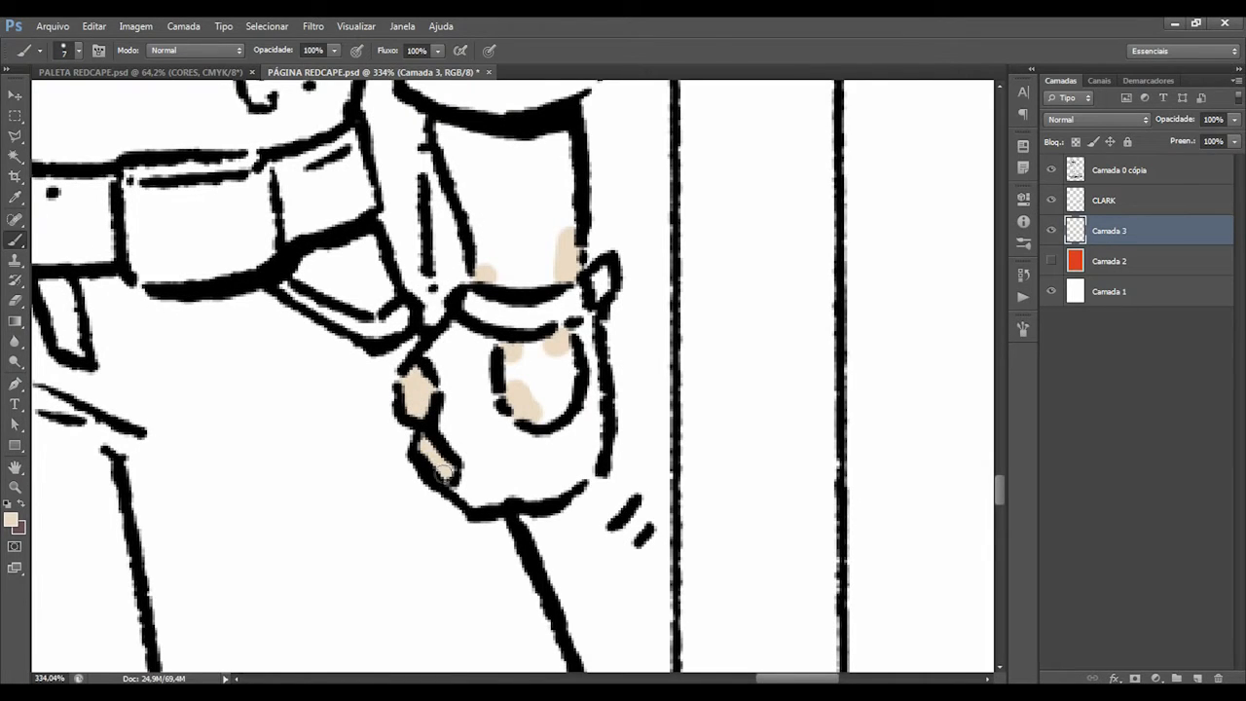
left_click_drag(568, 365, 541, 365)
Select Clark's bare forearm and the glove opening with the Magic Wand, fill them with skin beige and deselect.
key("w")
left_click(541, 277)
left_click(568, 383, "shift")
key("alt+BackSpace")
key("ctrl+d")
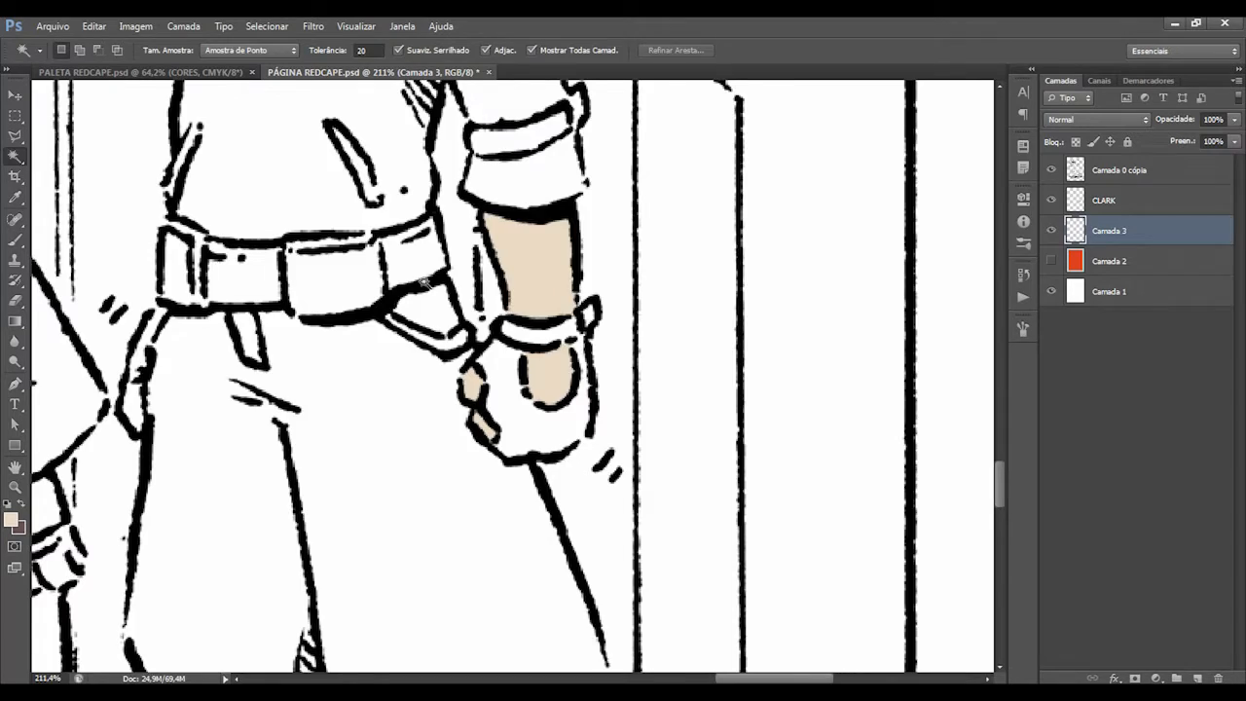
Paint Clark's other hand, partly hidden beside his hip, skin beige with the 7 px brush.
left_click_drag(430, 308, 510, 447)
key("b")
left_click_drag(666, 370, 706, 386)
key("ctrl+z")
left_click(98, 51)
left_click(689, 309)
left_click(672, 304)
left_click(979, 247)
left_click_drag(328, 380, 505, 313)
mouse_move(572, 338)
left_mouse_down()
mouse_move(461, 343)
mouse_move(542, 350)
mouse_move(573, 338)
left_mouse_up()
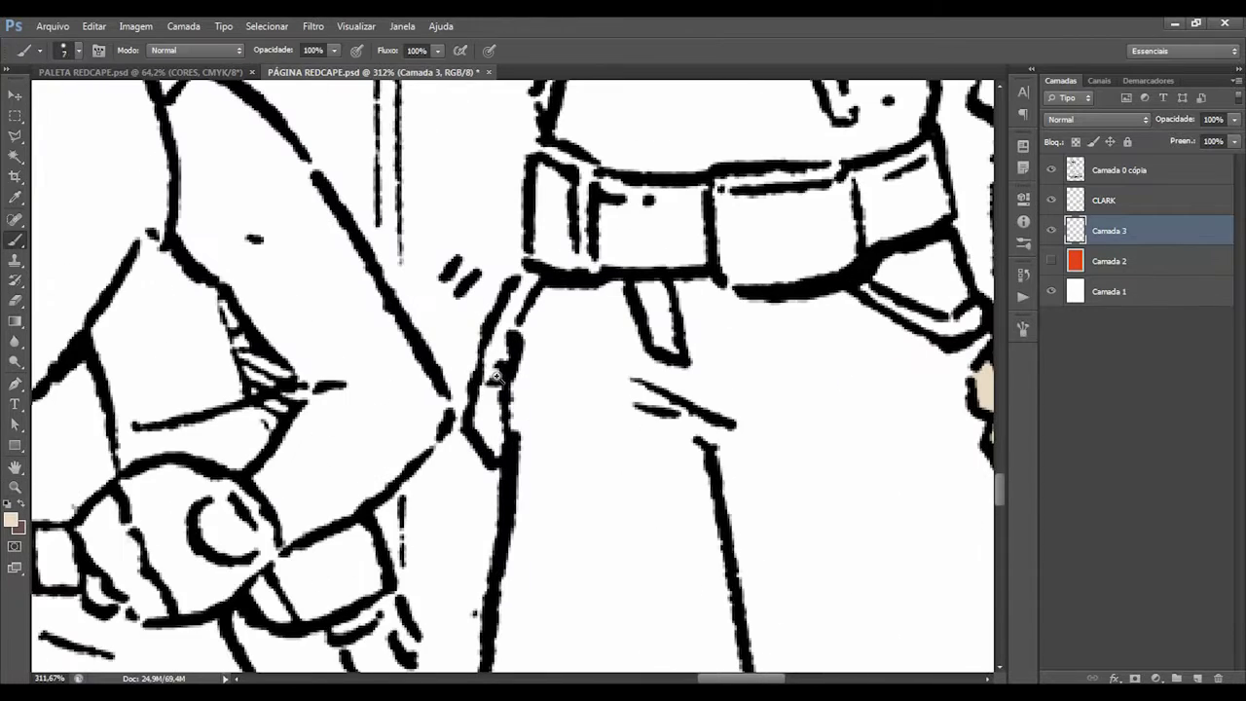
left_click_drag(487, 394, 496, 455)
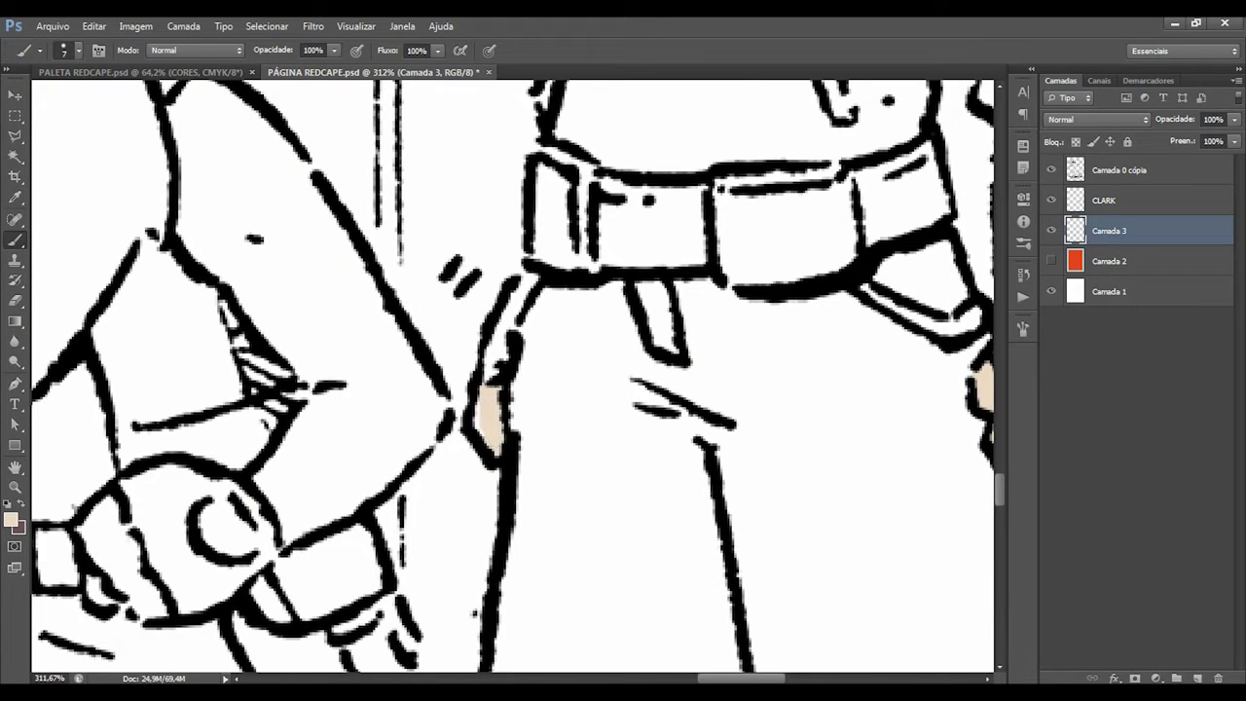
Check the painted skin areas by hiding and showing Camada 3.
mouse_move(585, 361)
left_mouse_down()
mouse_move(521, 403)
mouse_move(455, 407)
mouse_move(487, 305)
left_mouse_up()
left_click_drag(463, 364, 399, 377)
left_click_drag(506, 370, 498, 396)
left_click(1052, 232)
left_click(1051, 232)
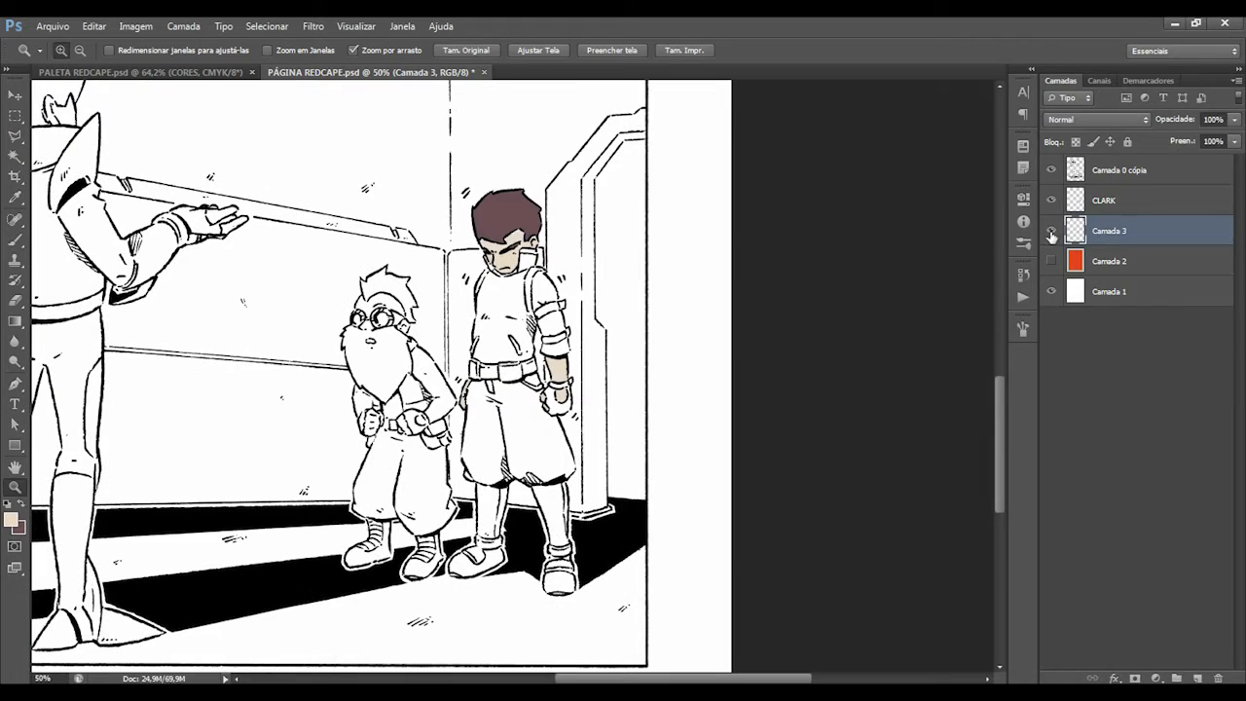
Add a new layer above Camada 2 and sample CLARK HACK's mid teal and slate blue from the palette file.
left_click(1117, 266)
left_click(1197, 679)
key("ctrl+Tab")
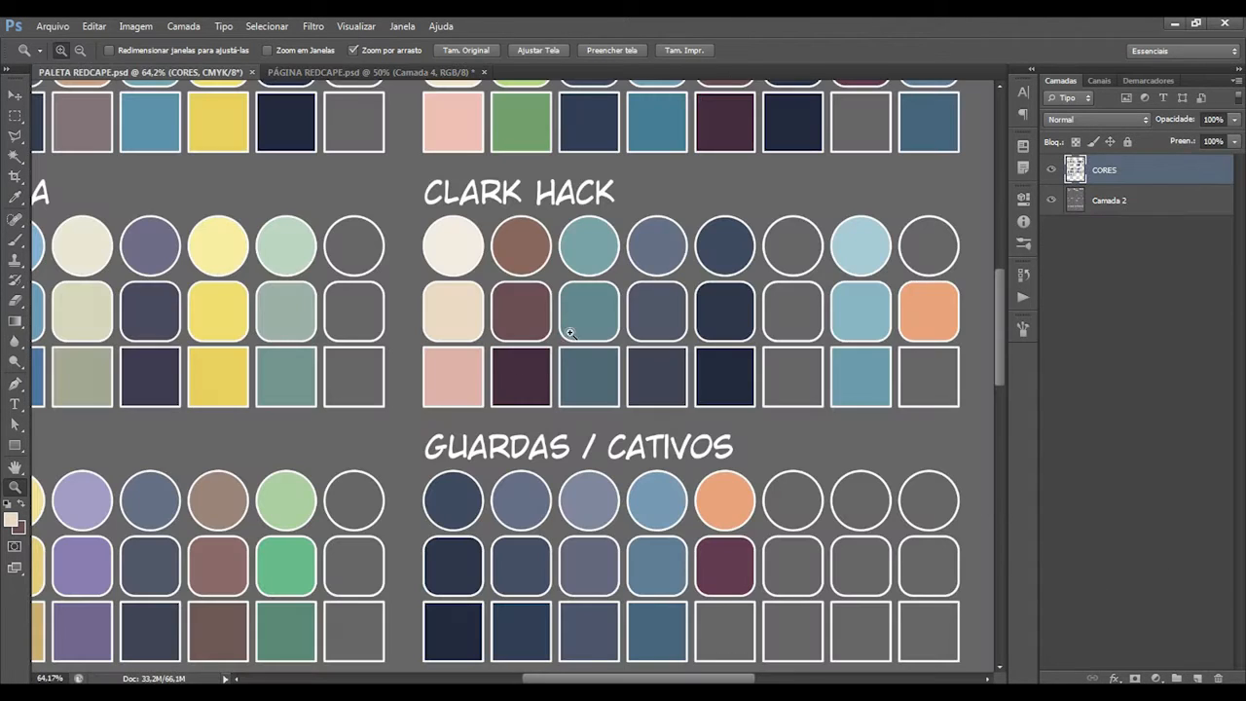
key("i")
left_click(590, 308)
key("x")
left_click(652, 316)
key("ctrl+Tab")
Paint teal over the outline gaps at Clark's collar and both shoulder seams on Camada 4 with the 4 px brush.
key("z")
left_click_drag(508, 326, 550, 321)
key("x")
left_click_drag(484, 200, 490, 309)
left_click_drag(483, 356, 502, 323)
key("b")
left_click_drag(450, 315, 491, 263)
left_click_drag(565, 321, 528, 372)
left_click_drag(679, 188, 525, 286)
left_click_drag(547, 381, 521, 312)
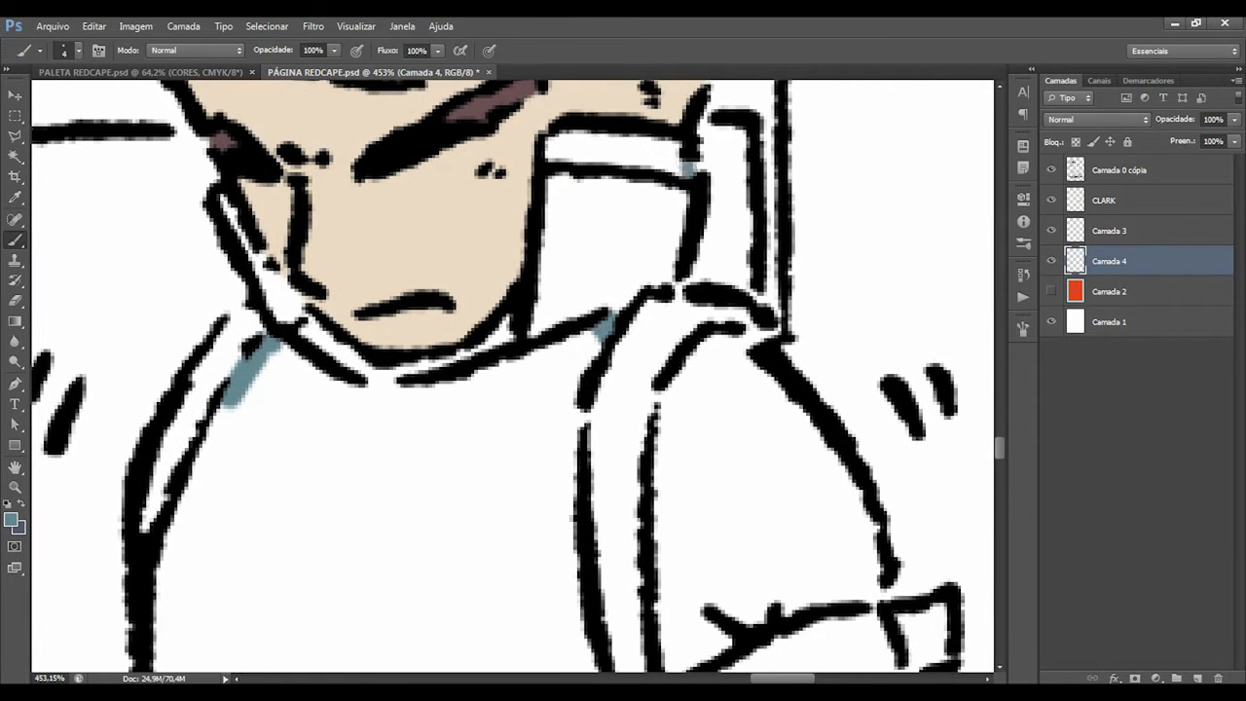
Fill Clark's upper collar band with teal using a Magic Wand selection, deselect, and brush teal along the gap below the neckline.
key("w")
left_click(604, 151)
key("alt+BackSpace")
key("ctrl+d")
mouse_move(299, 347)
left_mouse_down()
mouse_move(352, 289)
mouse_move(418, 332)
mouse_move(479, 329)
left_mouse_up()
key("b")
left_click_drag(458, 383, 512, 353)
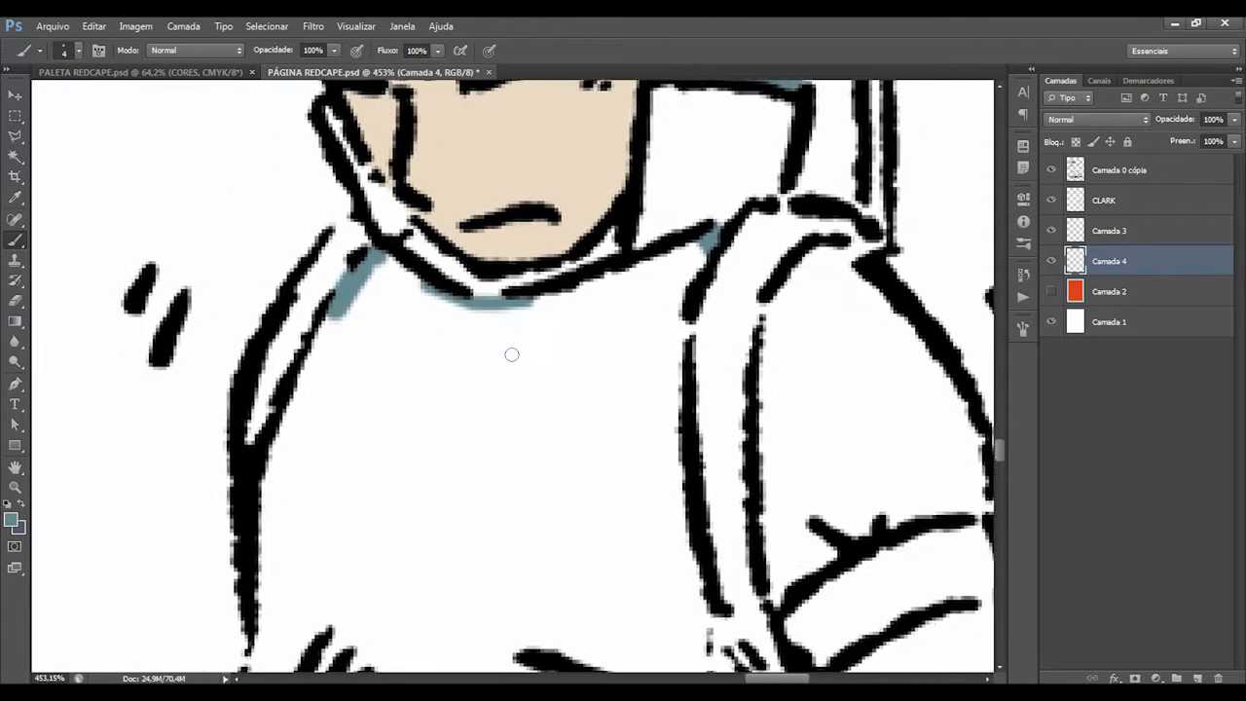
Sample Clark's skin beige, switch to Camada 3 and paint the narrow strip under his chin.
left_click_drag(500, 238, 476, 334)
key("i")
left_click(511, 254)
left_click(1106, 229)
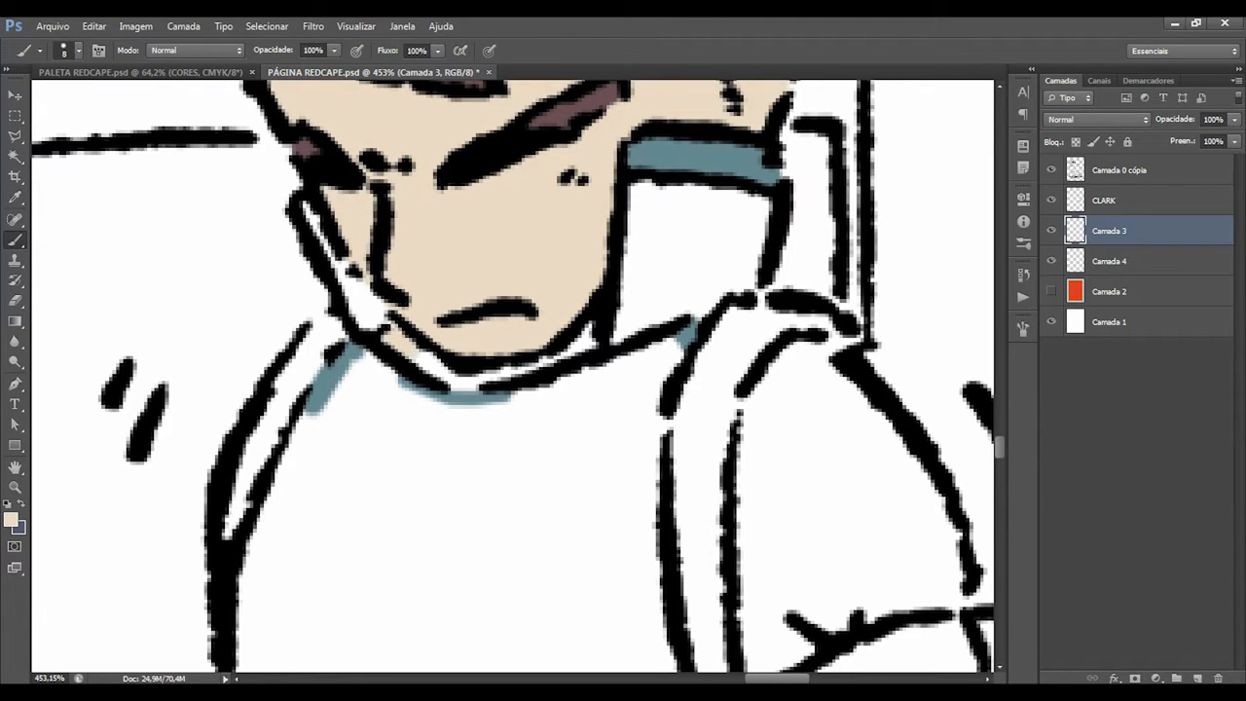
Sample the collar band's teal, return to Camada 4 and select the white area inside Clark's collar with the Magic Wand.
key("i")
left_click(684, 142)
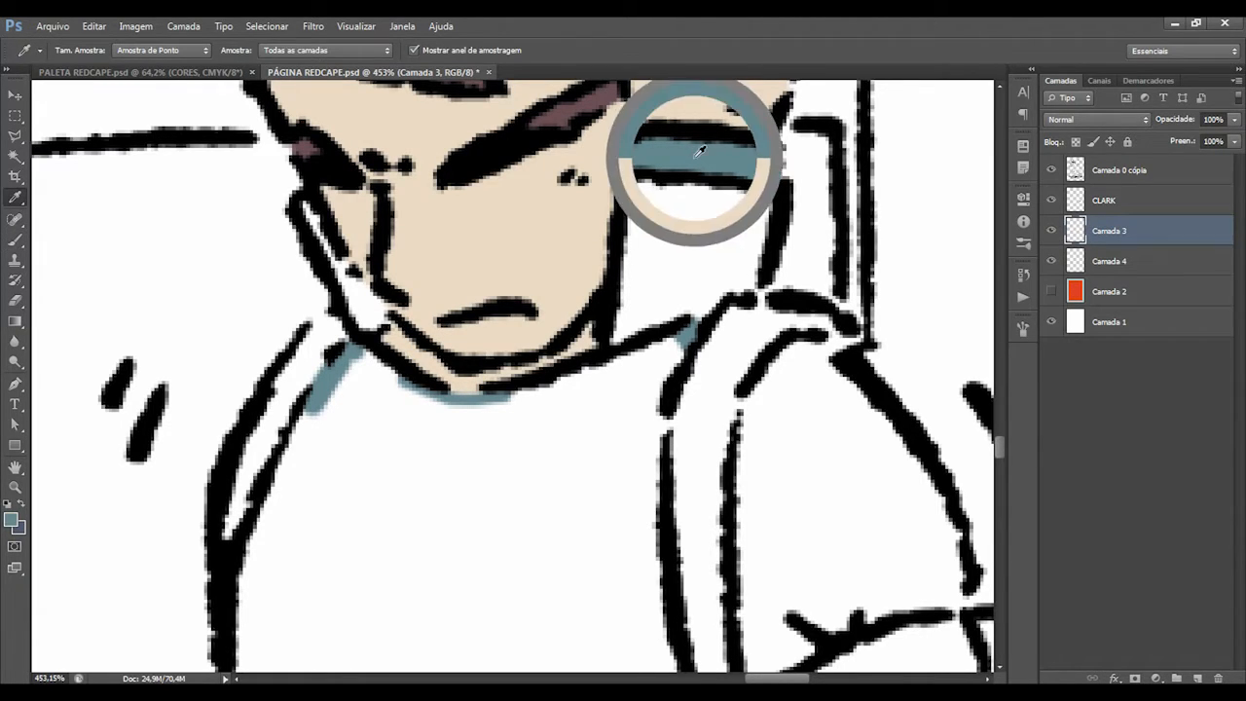
left_click(1105, 261)
key("w")
left_click(676, 265)
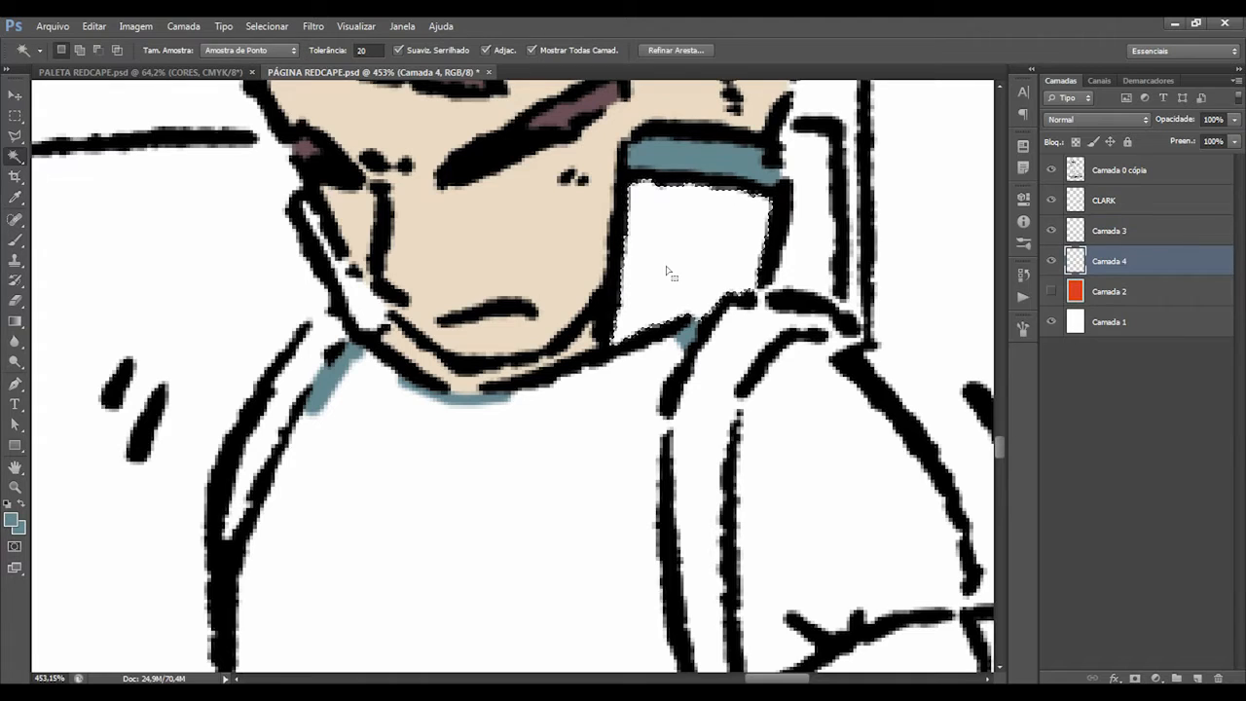
Expand the collar selection with the Principal set's Expand action and examine the recorded action.
left_click(1022, 296)
left_click(864, 117)
left_click(863, 118)
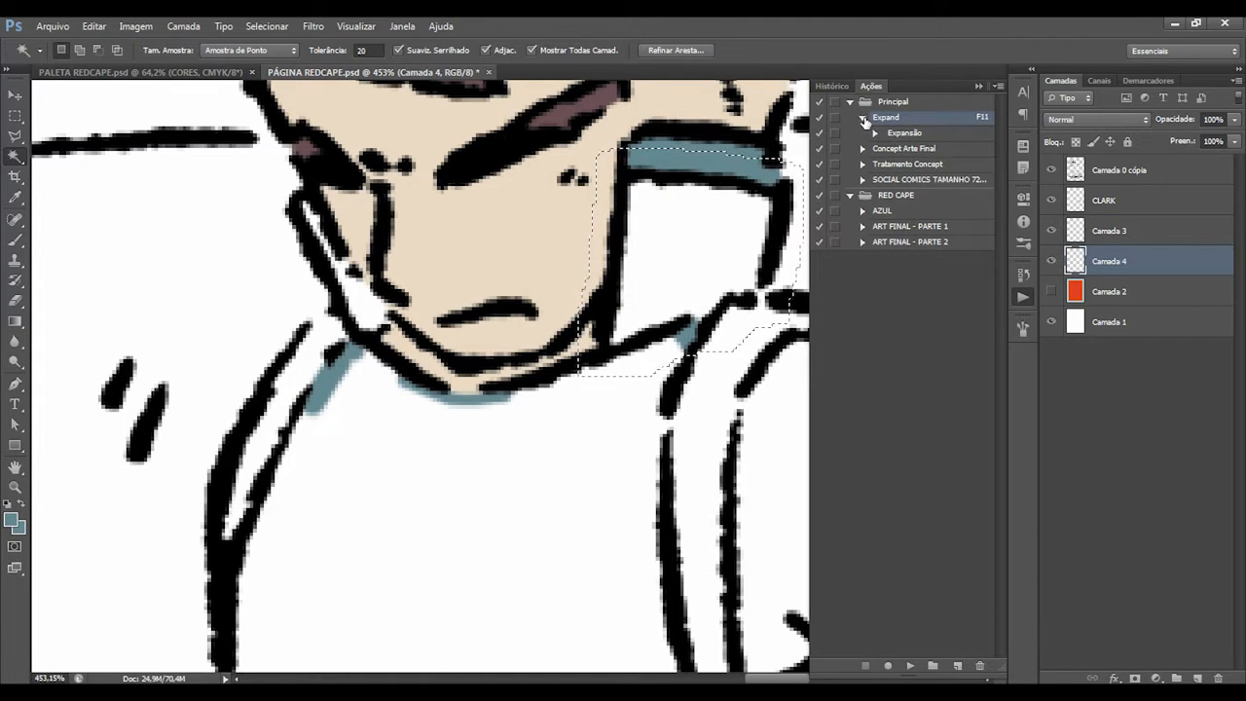
left_click(851, 102)
left_click(851, 117)
left_click(1023, 300)
key("ctrl+space")
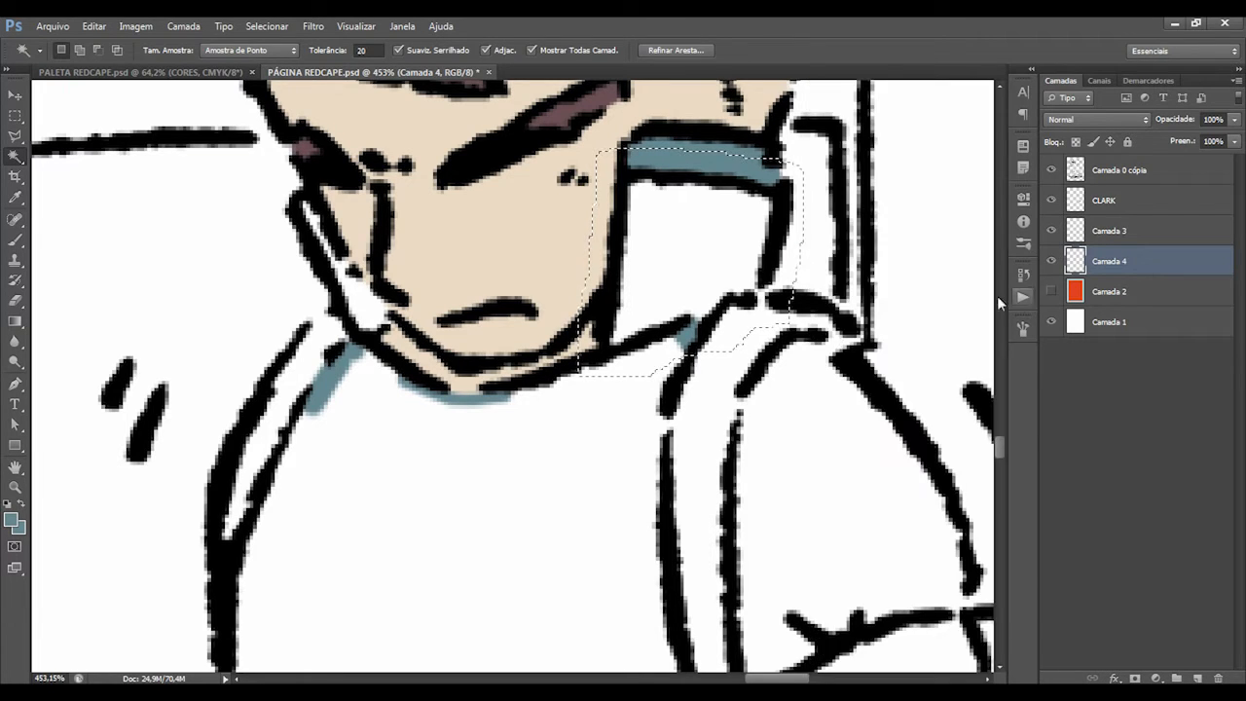
Reselect the white area inside Clark's collar with the Magic Wand and open the selection commands.
left_click_drag(526, 391, 471, 434)
left_click_drag(609, 342, 696, 343)
left_click(549, 372)
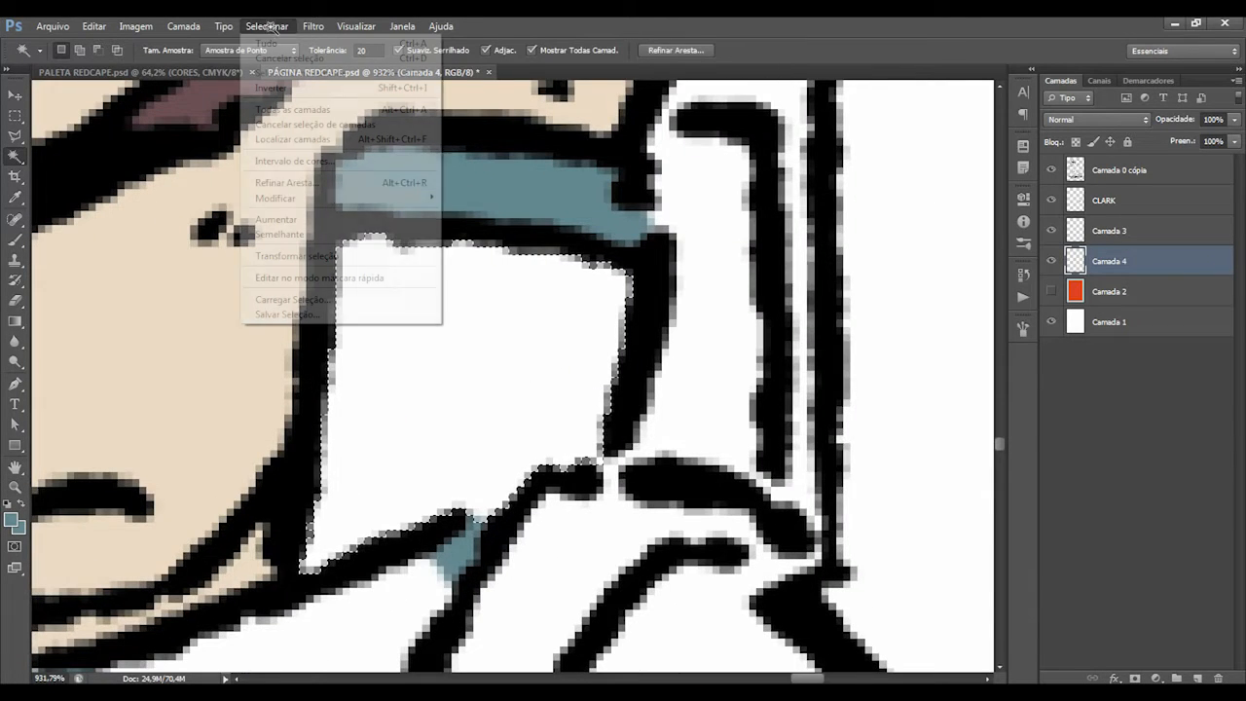
left_click(267, 26)
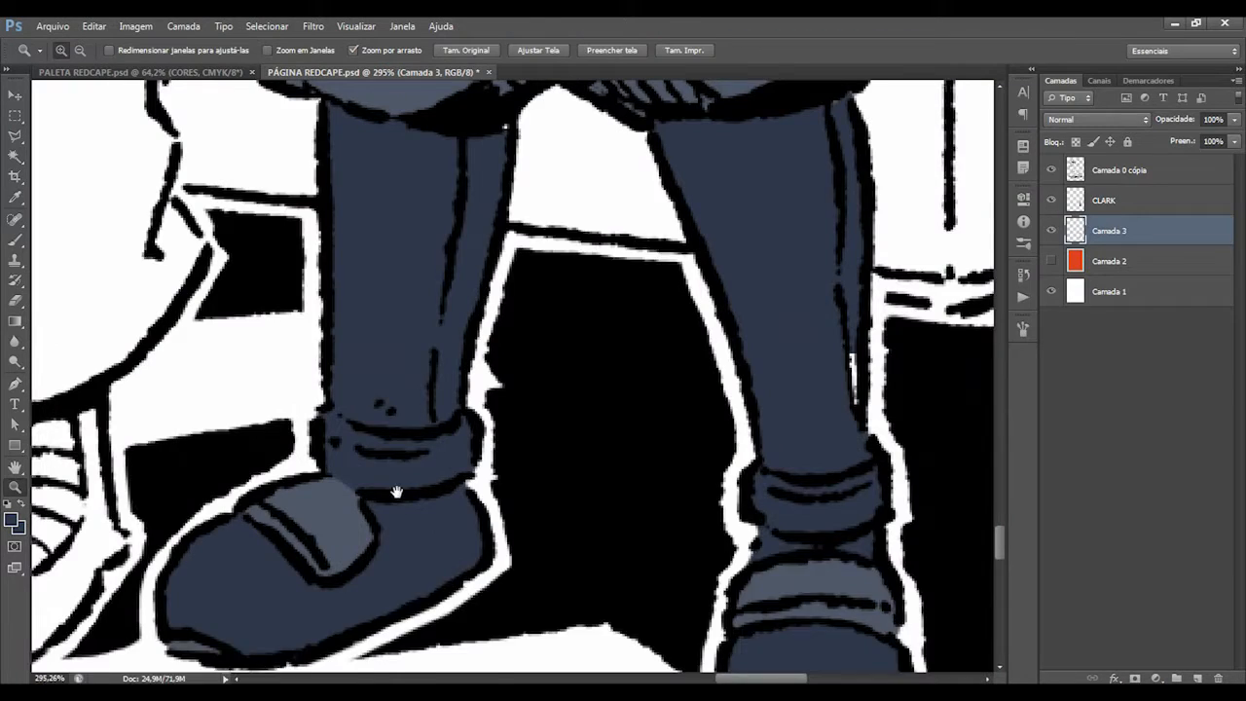
Paint the remaining white gap along the side of Clark's lower leg dark navy with the 7 px brush.
left_click_drag(458, 295, 433, 453)
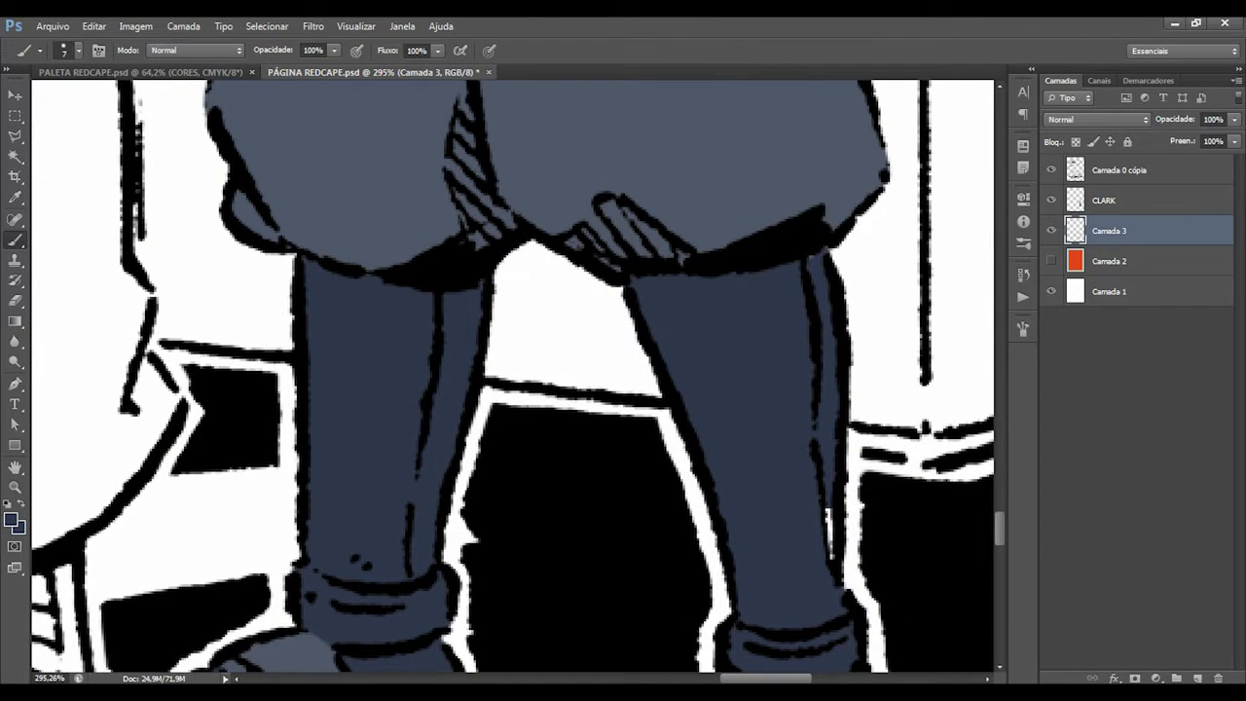
left_click_drag(725, 370, 507, 354)
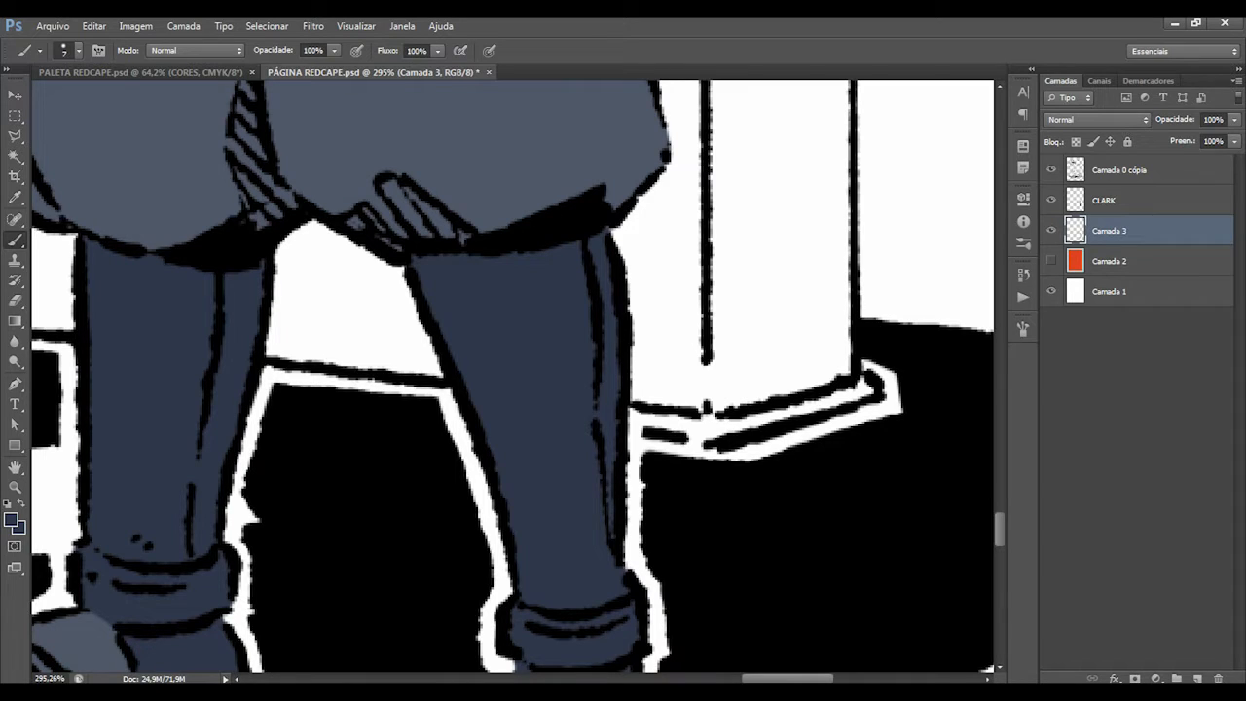
Examine Clark's coloured legs and boots up close and the whole figure in the full-page view for missed spots.
left_click_drag(592, 376, 543, 167)
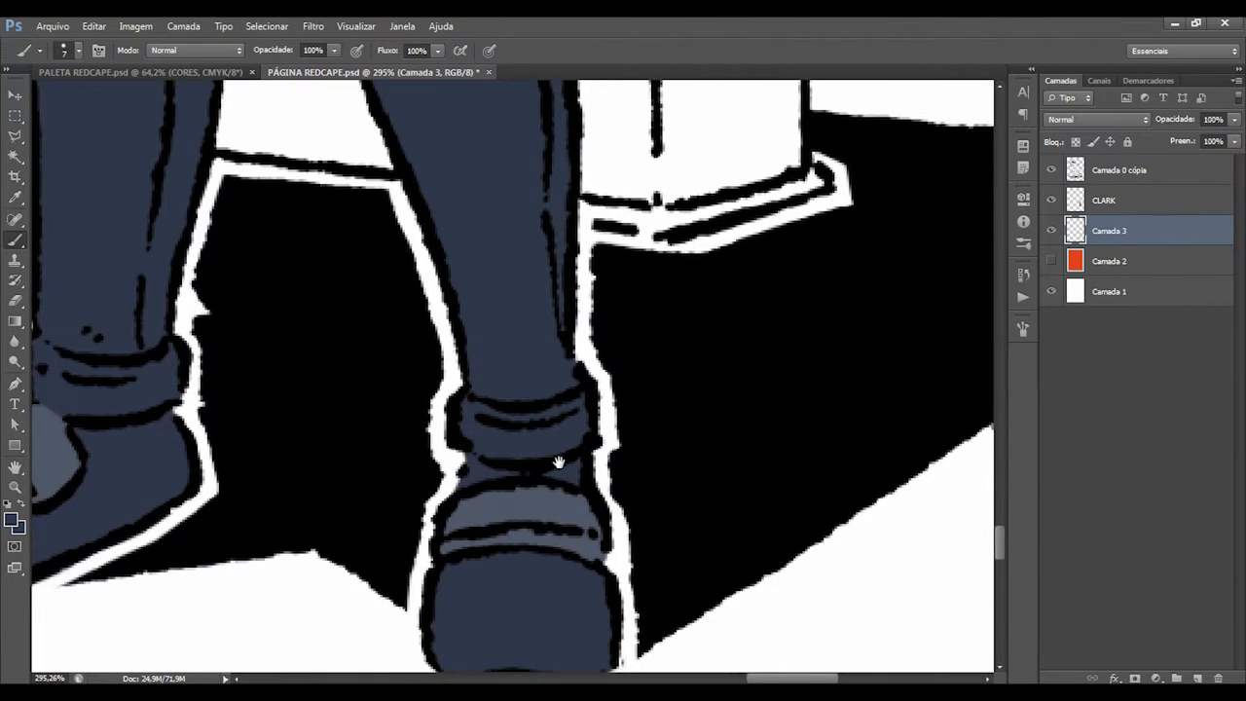
left_click_drag(559, 462, 550, 322)
left_click_drag(591, 429, 485, 451)
left_click_drag(555, 333, 543, 317)
left_click(566, 258)
left_click(564, 255)
left_click(560, 234)
left_click_drag(562, 234, 551, 356)
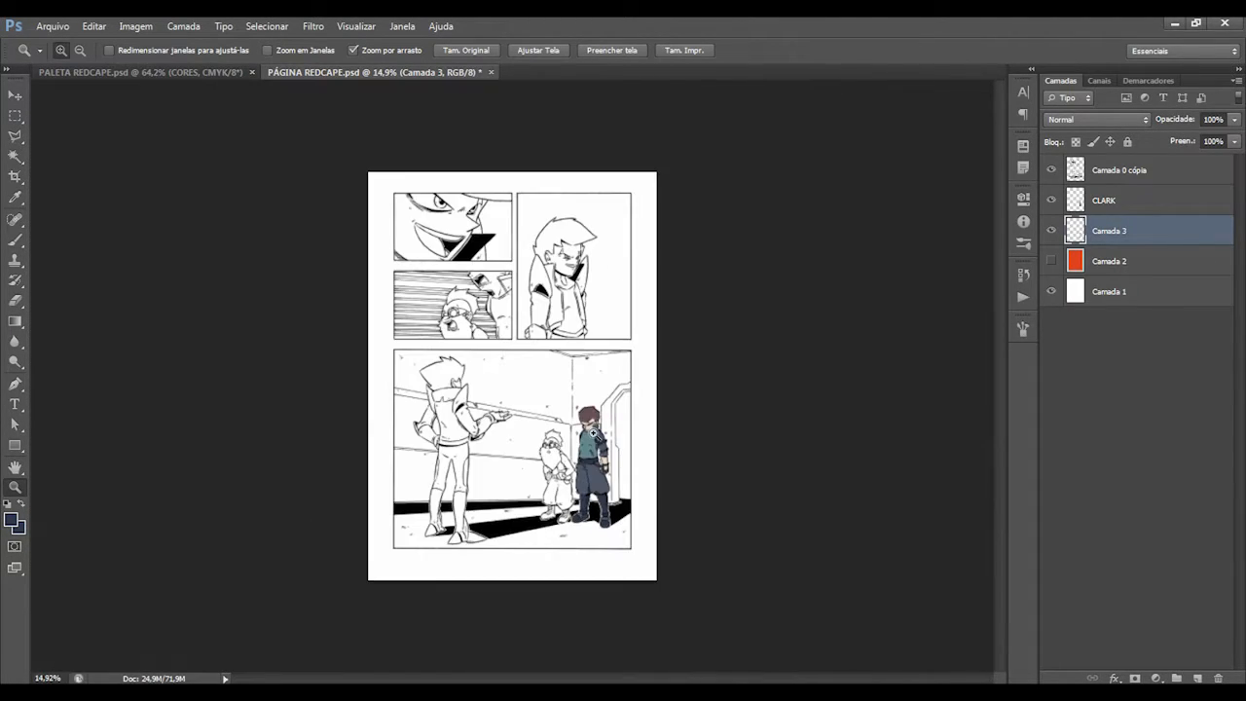
left_click(606, 494)
left_click(610, 498)
left_click(609, 497)
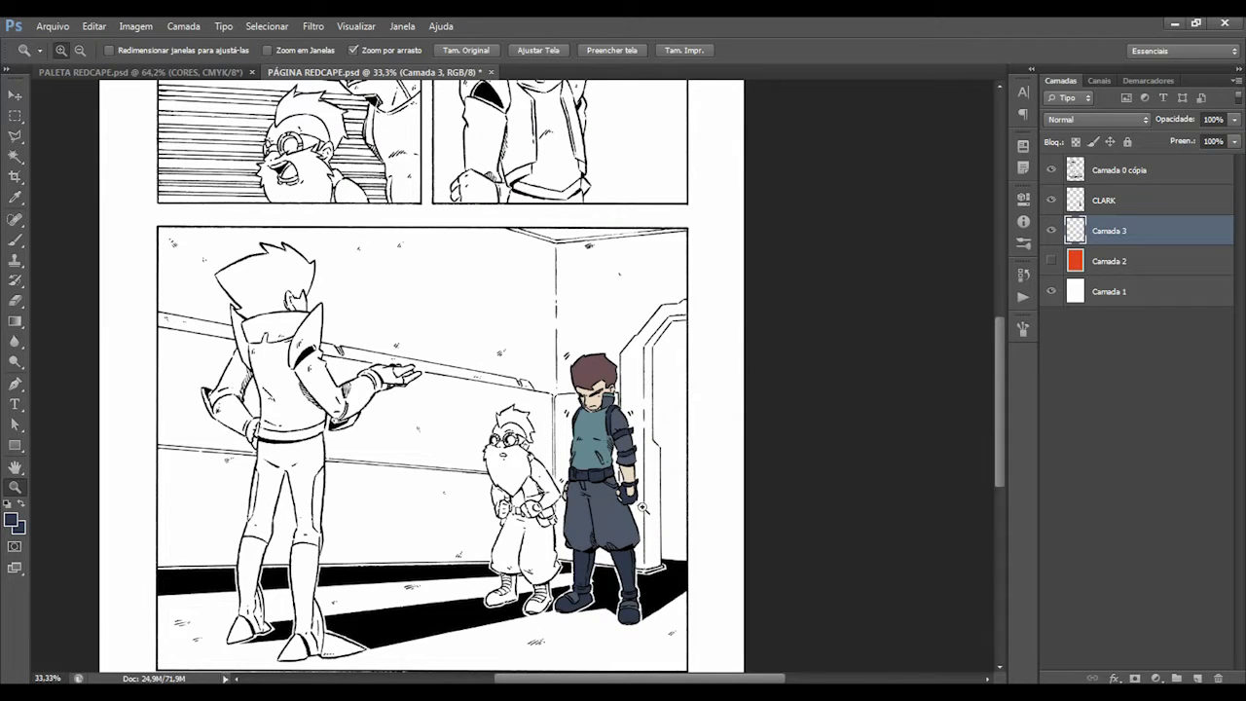
Merge Camada 3 with the CLARK layer and check the merged colours by hiding and showing the layer.
left_click_drag(629, 563, 650, 545)
left_click_drag(614, 455, 643, 446)
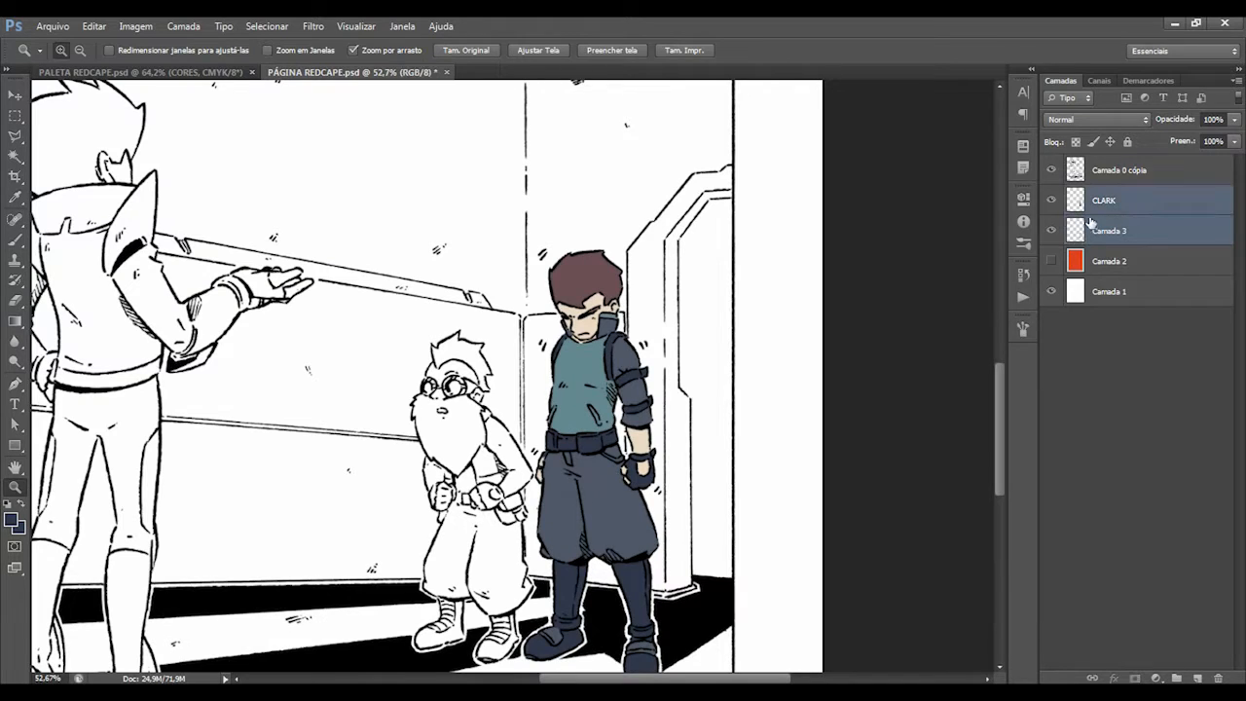
key("ctrl+e")
left_click(1050, 200)
left_click(1051, 201)
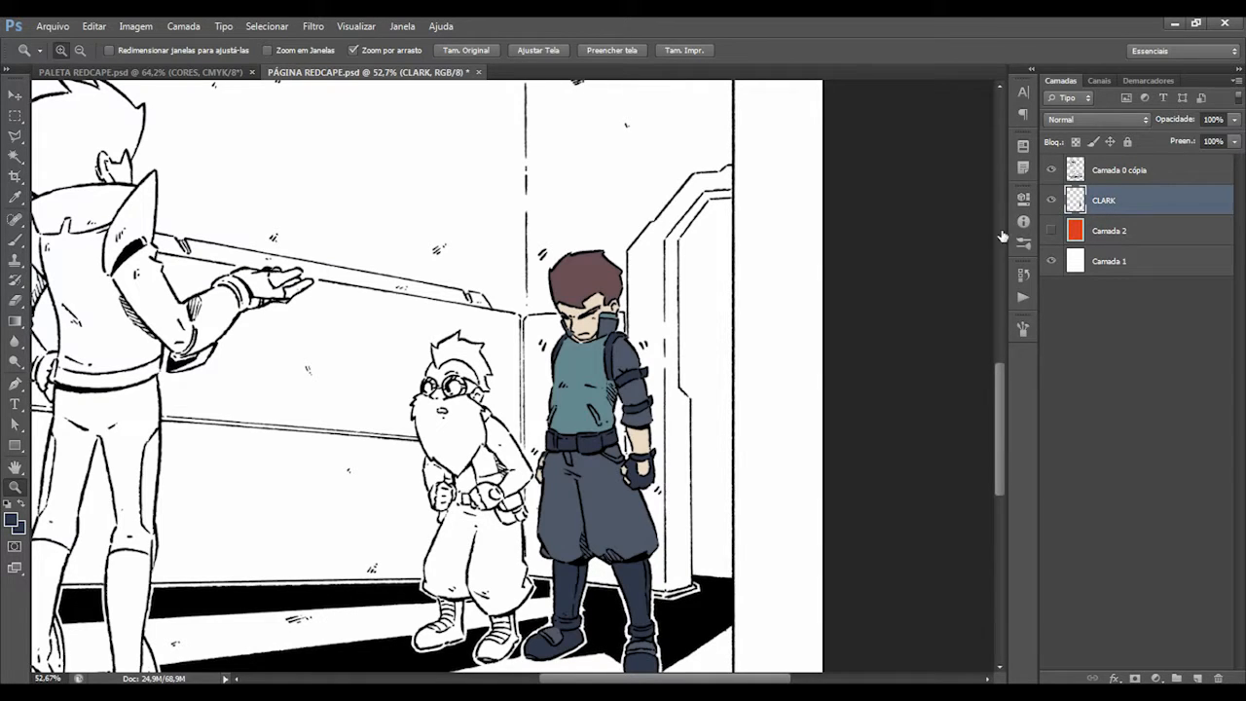
Try a Hue/Saturation adjustment of hue +16, saturation +72 and lightness +24 on the CLARK layer and cancel it.
key("ctrl+u")
left_click_drag(1031, 194, 969, 196)
left_click_drag(1031, 269, 1091, 232)
left_click_drag(968, 195, 1044, 195)
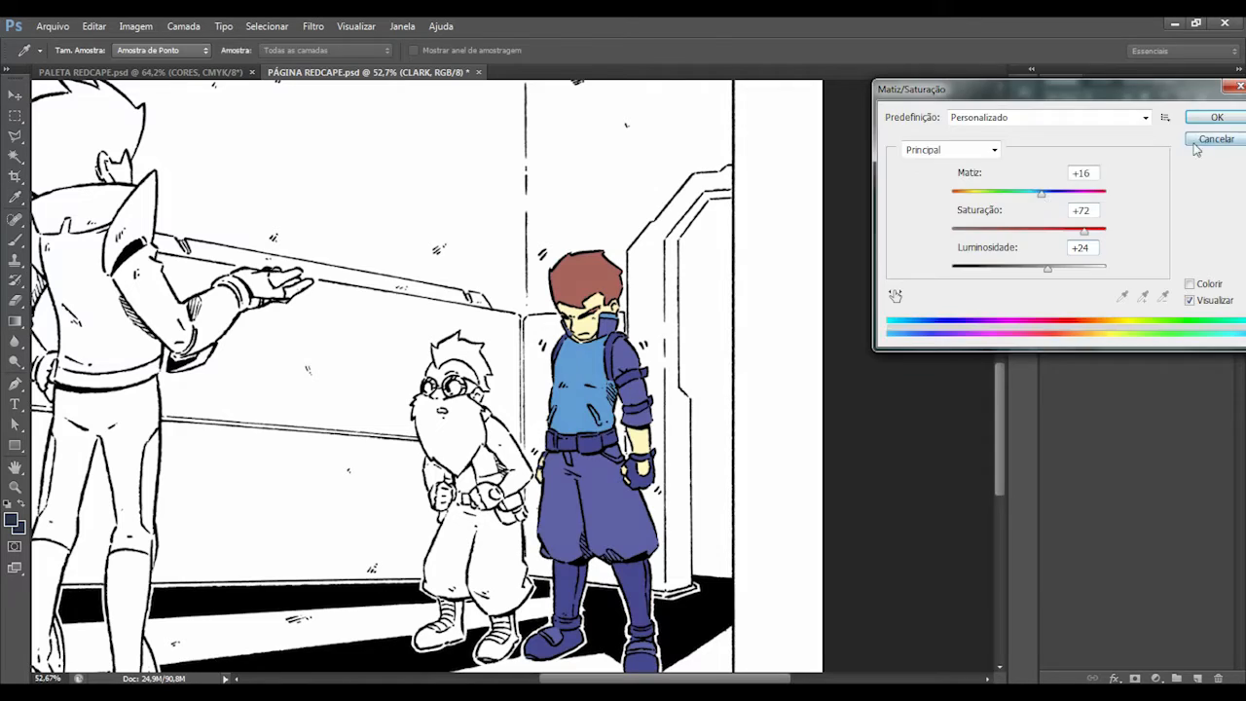
left_click(1202, 143)
Compare the page with and without Clark's colours by hiding and showing the CLARK layer.
left_click_drag(598, 309, 594, 338)
left_click(1050, 200)
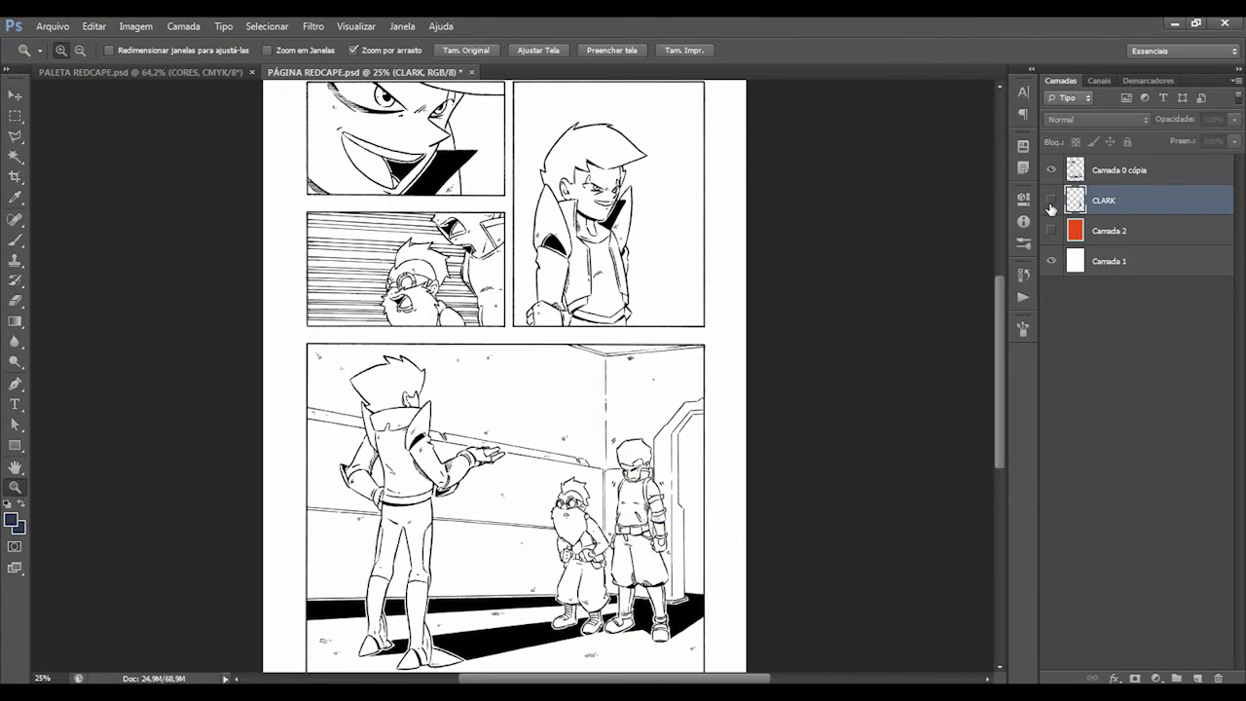
left_click(1051, 201)
Sample Clark's skin beige and brush it over the outline gaps of his face in the speed-line panel.
left_click_drag(647, 545, 672, 545)
key("i")
left_click(639, 417)
left_click_drag(381, 350, 506, 351)
key("b")
left_click_drag(381, 494, 401, 541)
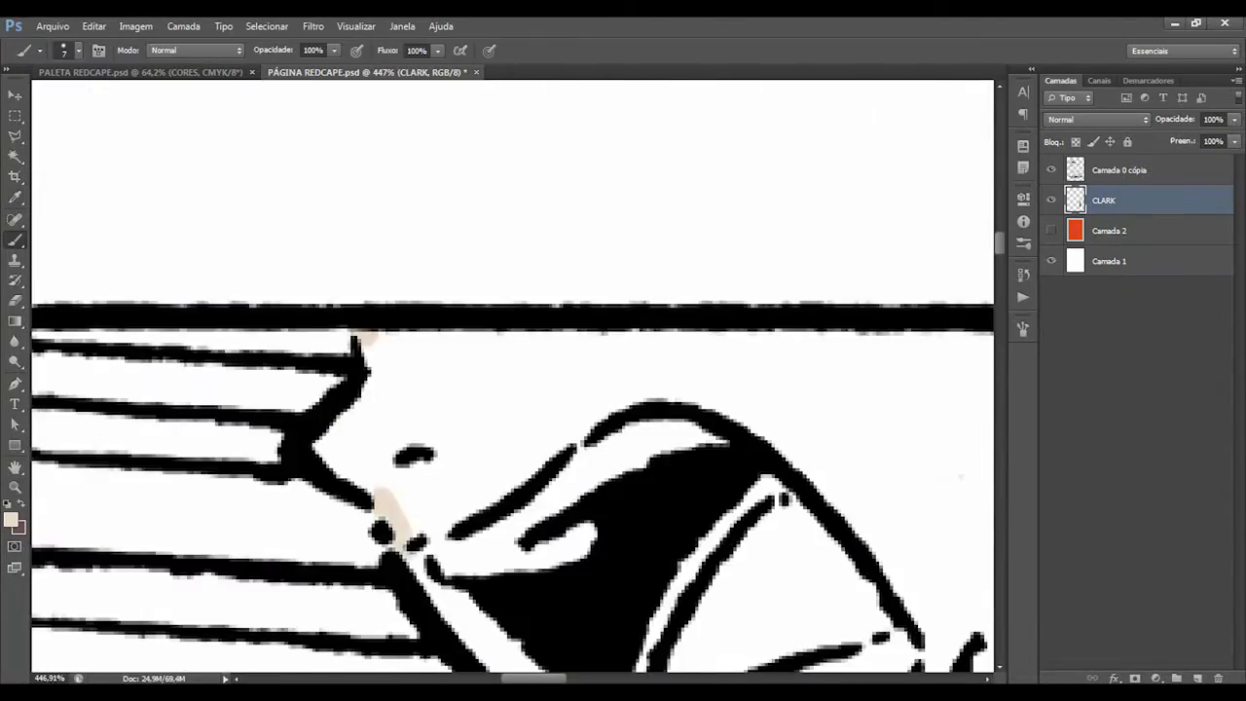
Close the remaining gaps around Clark's face in the speed-line panel and fill the face beige with the Paint Bucket.
left_click_drag(961, 477, 282, 451)
left_click_drag(698, 313, 698, 336)
left_click_drag(545, 623, 578, 95)
left_click_drag(457, 529, 503, 527)
left_click_drag(526, 431, 512, 475)
key("g")
left_click(458, 316)
Fill the visible piece of Clark's hair in the speed-line panel with the brown swatch using the Paint Bucket.
key("z")
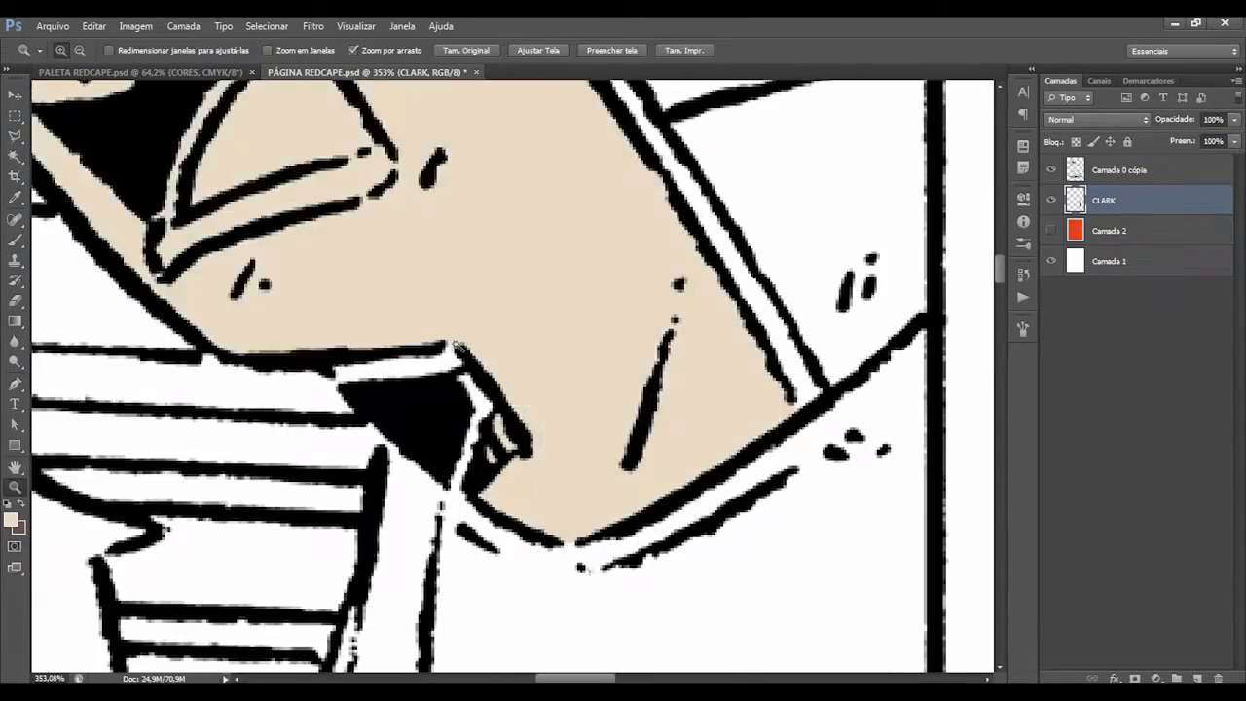
left_click_drag(601, 238, 531, 238)
left_click_drag(645, 166, 706, 166)
key("x")
key("g")
left_click(572, 329)
key("z")
left_click_drag(502, 278, 414, 278)
left_click_drag(494, 301, 564, 301)
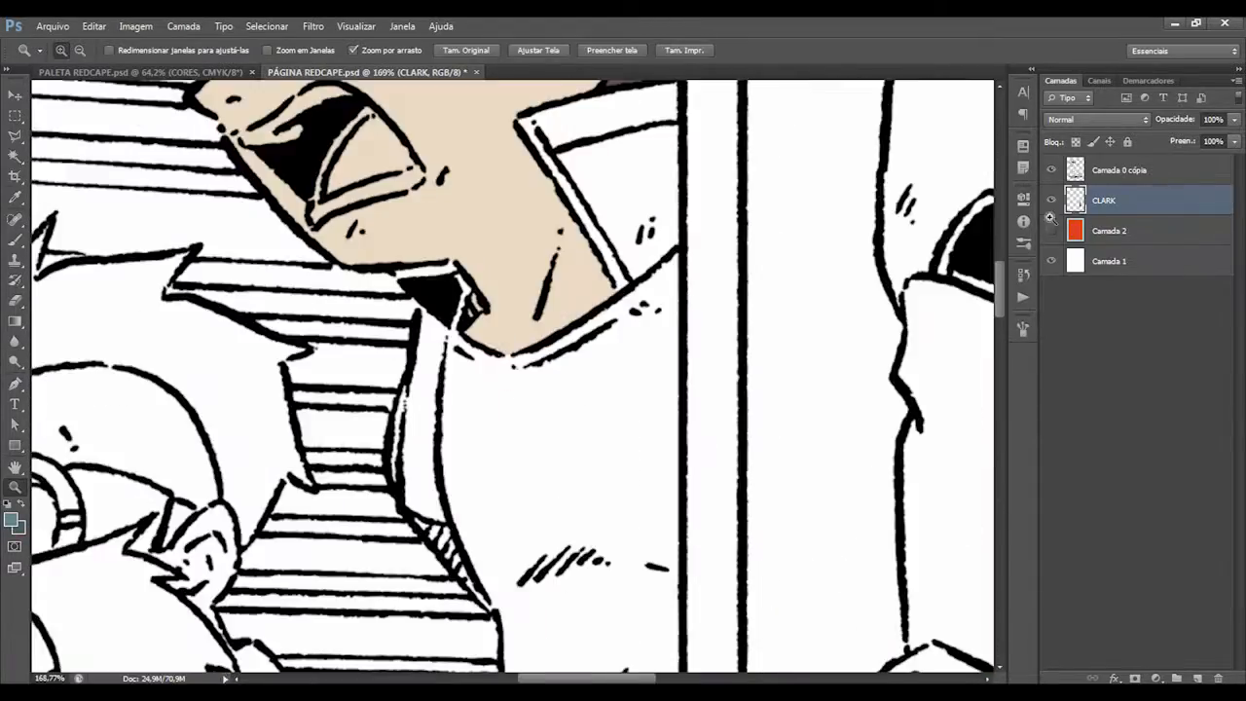
Add a new layer above Camada 2 and paint the folded collar edge beneath Clark's chin slate blue.
left_click(1110, 231)
left_click(1197, 678)
left_click_drag(468, 322, 531, 321)
key("b")
left_click_drag(458, 280, 449, 229)
left_click_drag(440, 228, 349, 238)
Brush teal along Clark's neckline and over his upper collar band in the speed-line panel.
key("x")
left_click_drag(454, 404, 673, 346)
left_click_drag(603, 263, 488, 541)
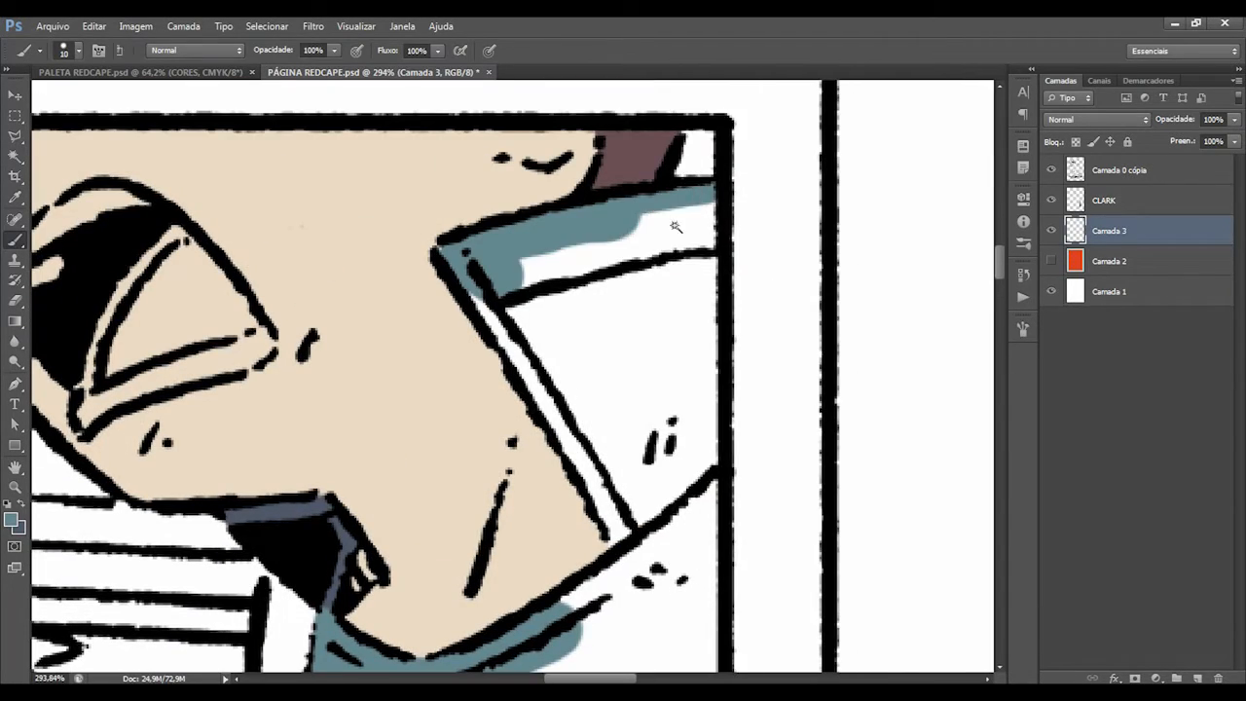
left_click_drag(674, 226, 705, 229)
Colour the narrow edge strip and the large inner area of Clark's collar slate blue.
left_click(1104, 200)
key("w")
key("x")
key("b")
left_click_drag(467, 277, 618, 530)
key("w")
key("b")
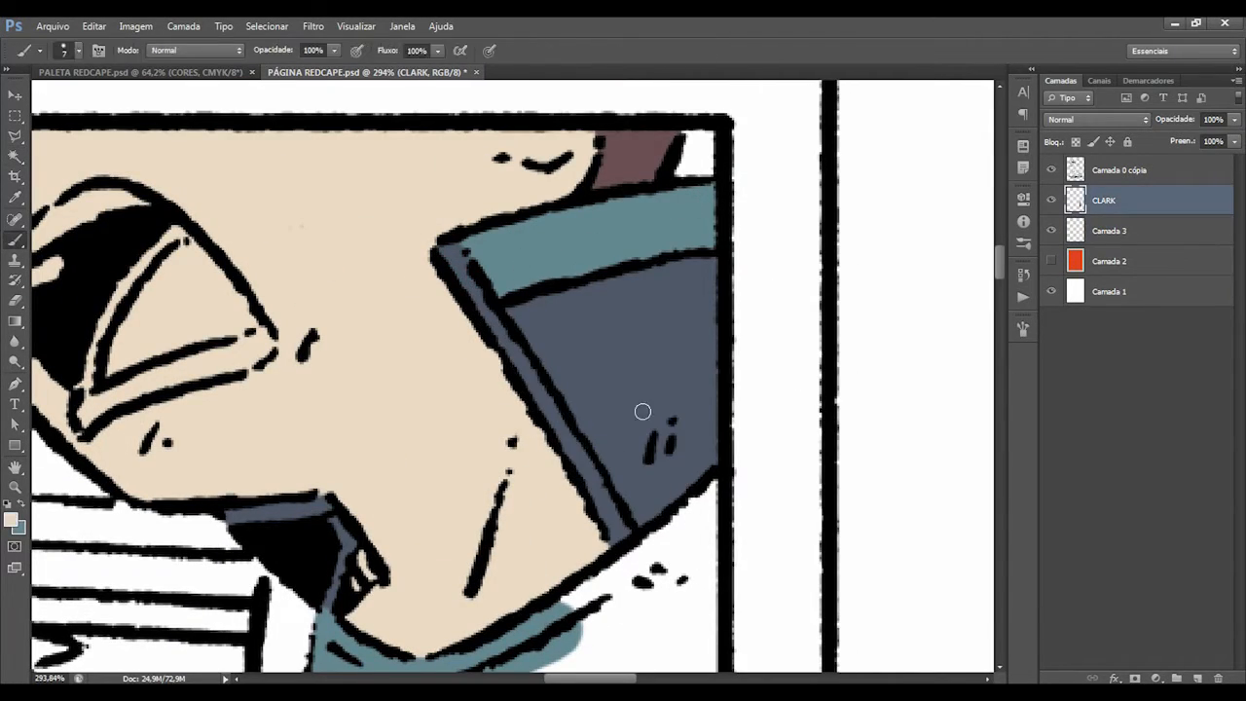
Select Clark's shirt in the speed-line panel with the Magic Wand and fill it with teal on Camada 3.
key("i")
left_click(1103, 233)
key("w")
left_click(568, 493)
key("alt+BackSpace")
key("z")
left_click(516, 195)
key("b")
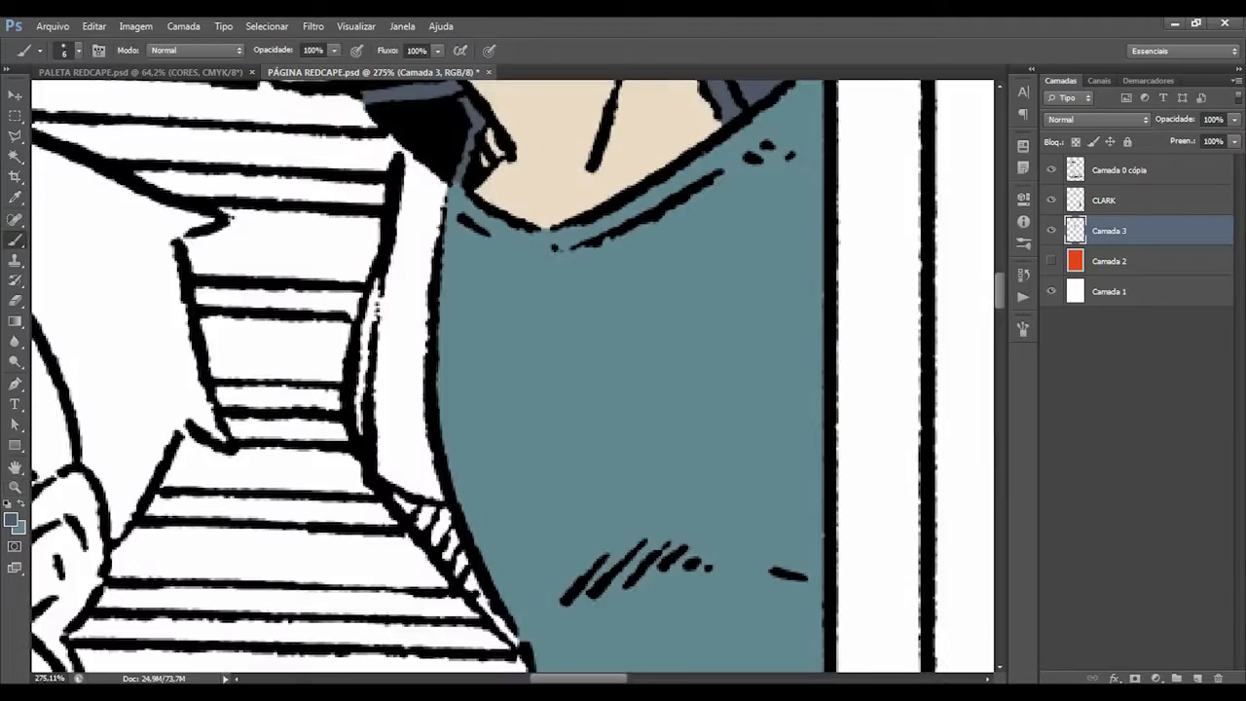
key("z")
key("ctrl+minus")
key("ctrl+minus")
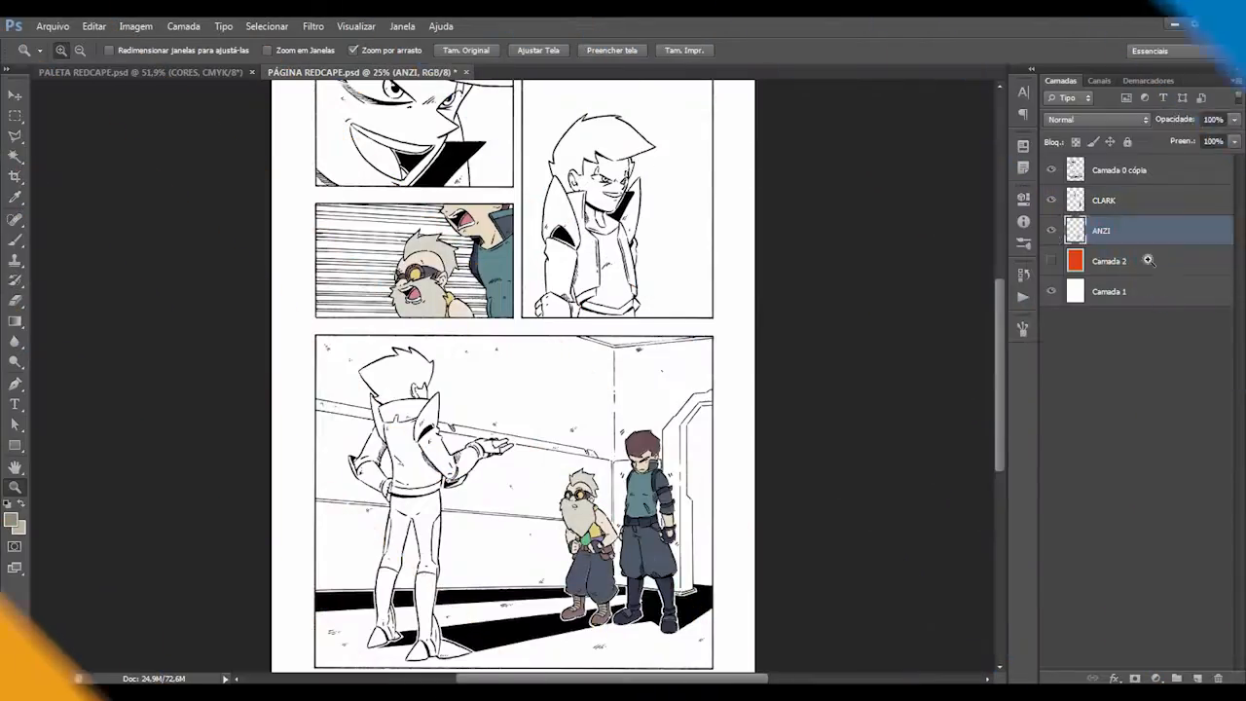
Add a layer named ZENDER above Camada 2 and sample the peach skin colour from the palette file.
left_click(1107, 261)
key("ctrl+Tab")
key("ctrl+Tab")
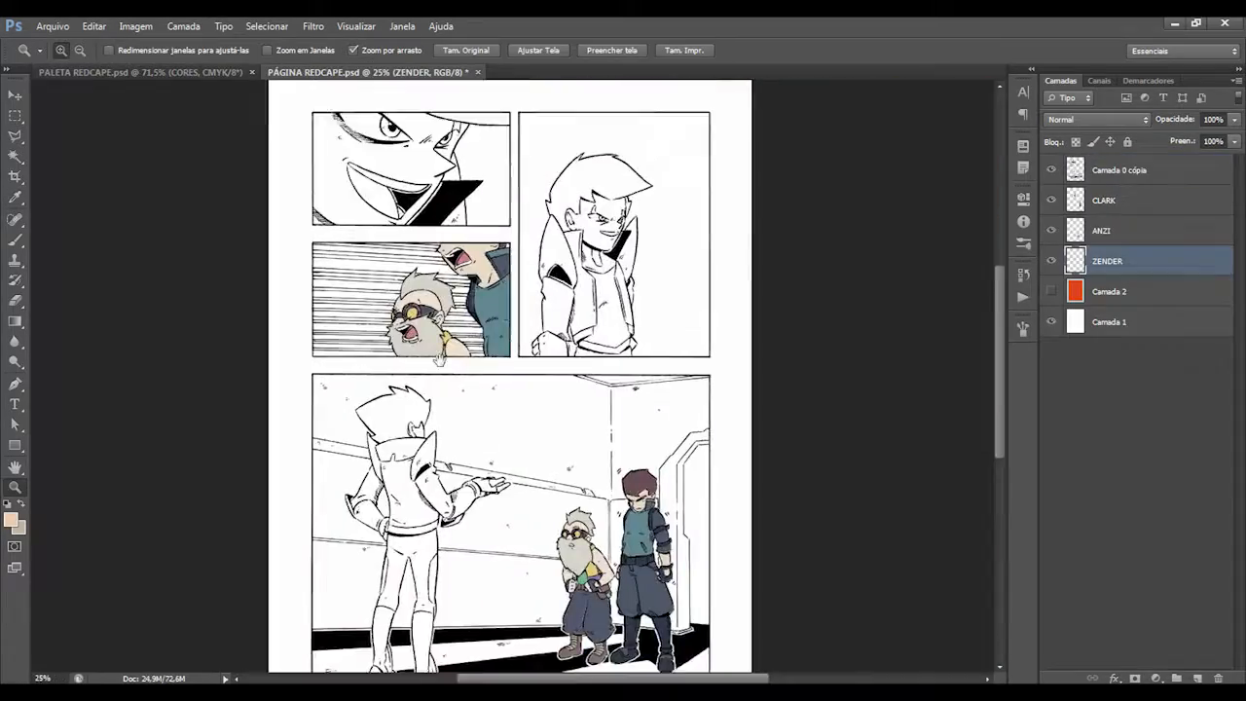
Paint Zender's hand resting on his hip in the large panel peach with the 7 px brush.
left_click_drag(391, 573, 486, 573)
key("b")
left_click_drag(376, 384, 372, 370)
key("z")
left_click_drag(452, 488, 331, 488)
key("b")
left_click_drag(807, 396, 675, 432)
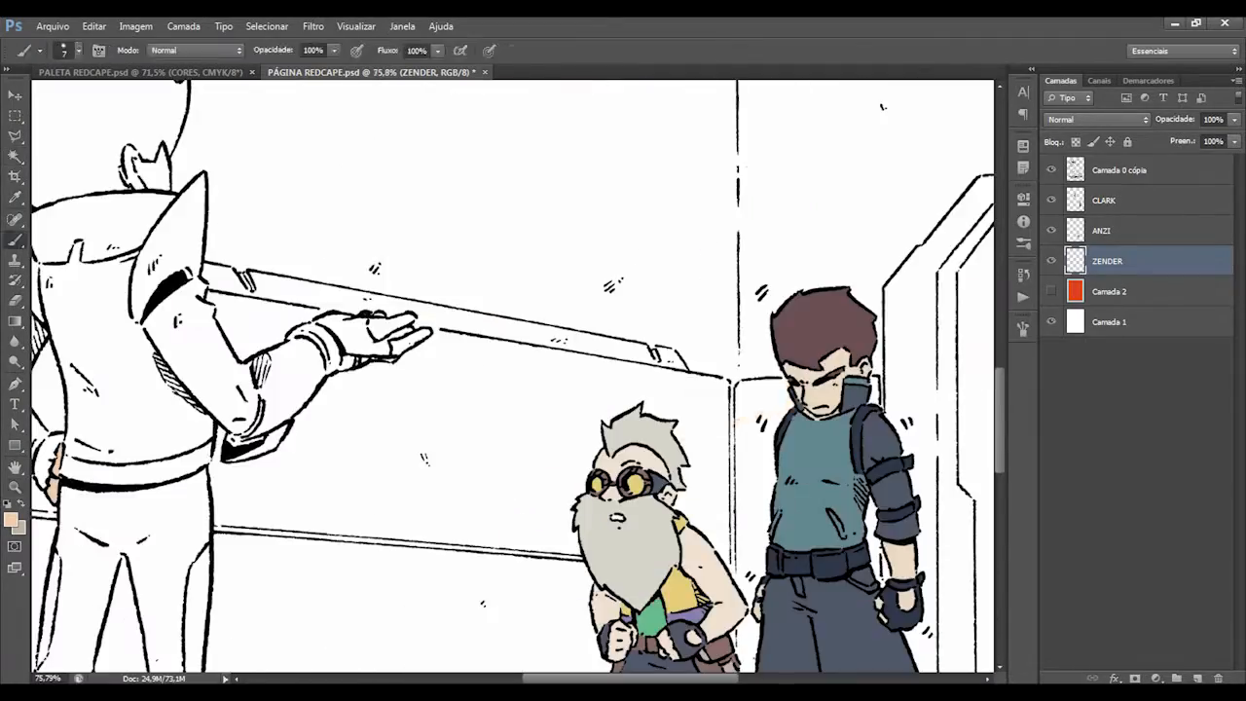
Brush peach over the finger outline gaps of Zender's outstretched hand and fill the Magic Wand-selected hand areas with peach.
key("z")
left_click_drag(377, 330, 486, 330)
key("b")
left_click_drag(382, 251, 413, 249)
key("z")
left_click_drag(438, 389, 331, 390)
left_click_drag(421, 409, 531, 409)
key("b")
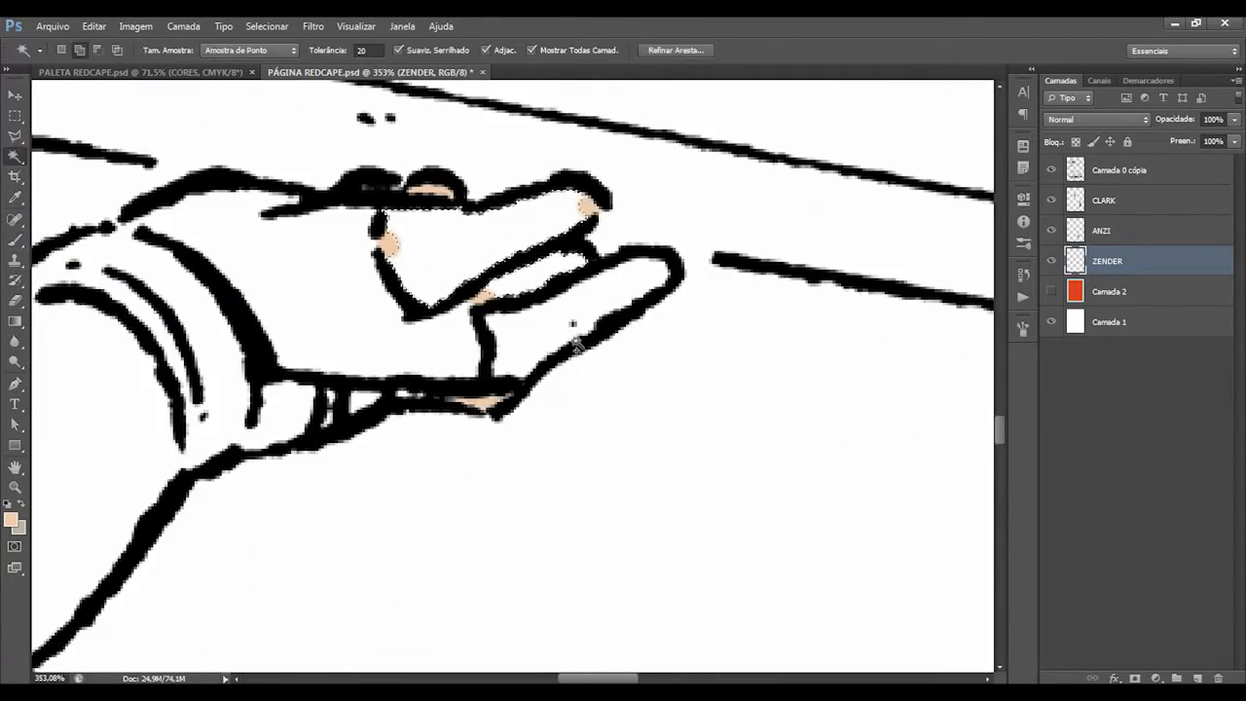
left_click(504, 238)
key("alt+BackSpace")
Select Zender's face in the close-up panel with the Magic Wand and fill it with skin peach.
key("z")
left_click_drag(506, 263, 389, 263)
left_click_drag(356, 166, 468, 165)
key("b")
key("z")
left_click_drag(584, 379, 496, 377)
mouse_move(437, 126)
left_mouse_down()
mouse_move(564, 372)
mouse_move(681, 408)
left_mouse_up()
key("w")
left_click(564, 373)
key("alt+BackSpace")
Select the far side of Zender's face beyond the nose in the close-up panel with the Magic Wand and fill it with peach.
key("b")
key("w")
left_click(749, 276)
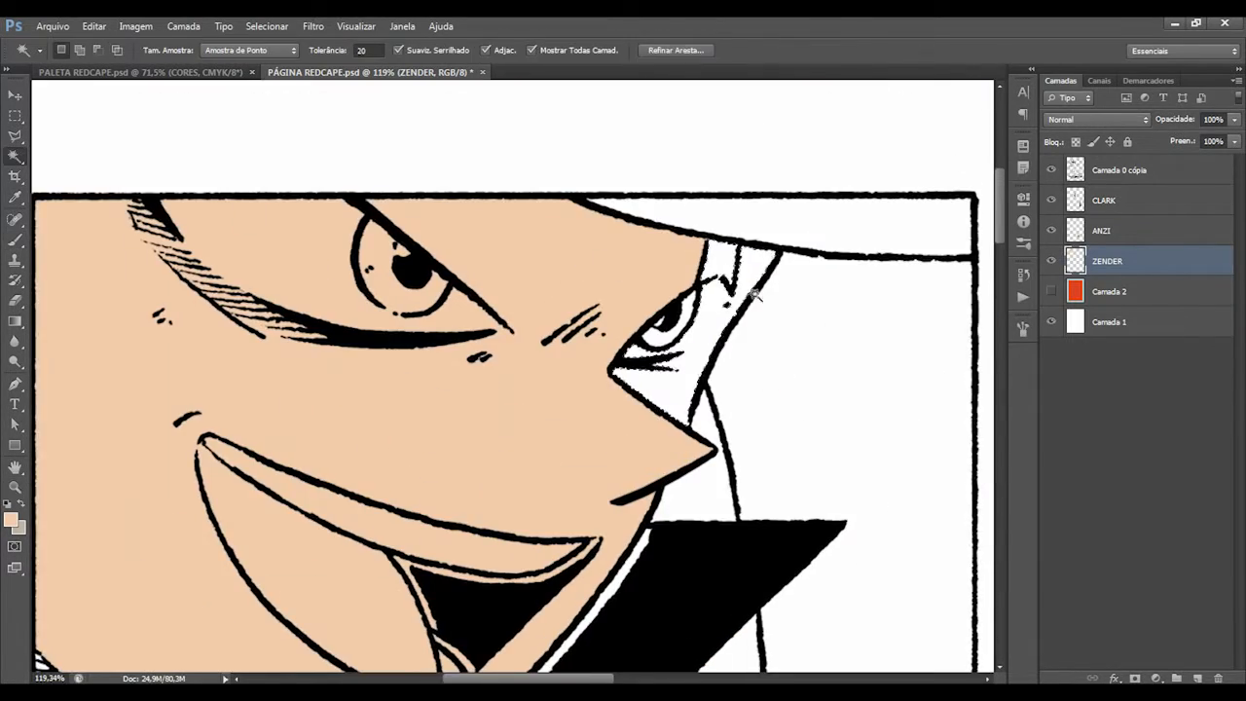
key("alt+BackSpace")
Brush peach over the outline gaps around Zender's face in the panel where he stands smirking.
key("z")
left_click_drag(745, 283, 779, 283)
left_click_drag(584, 390, 445, 399)
left_click_drag(611, 352, 710, 353)
key("b")
left_click(481, 380)
left_click_drag(487, 281, 552, 290)
left_click_drag(683, 243, 730, 249)
left_click_drag(623, 409, 607, 298)
left_click_drag(668, 504, 650, 524)
mouse_move(471, 185)
left_mouse_down()
mouse_move(725, 278)
mouse_move(584, 336)
left_mouse_up()
Select the remaining area of Zender's smirking face with the Magic Wand and fill it with peach.
key("z")
mouse_move(738, 310)
left_mouse_down()
mouse_move(617, 330)
mouse_move(584, 420)
mouse_move(584, 389)
left_mouse_up()
key("b")
key("w")
left_click(585, 384)
key("alt+BackSpace")
Brush peach over the gaps of Zender's hand in the smirking panel and fill the Magic Wand-selected hand area with peach.
key("z")
mouse_move(643, 574)
left_mouse_down()
mouse_move(575, 582)
mouse_move(662, 581)
left_mouse_up()
key("b")
left_click(593, 473)
key("w")
left_click(573, 501)
key("alt+BackSpace")
Add a layer beneath ZENDER for his remaining flat colours and merge his colour layers into ZENDER.
left_click_drag(662, 322, 549, 321)
left_click(1198, 678, "ctrl")
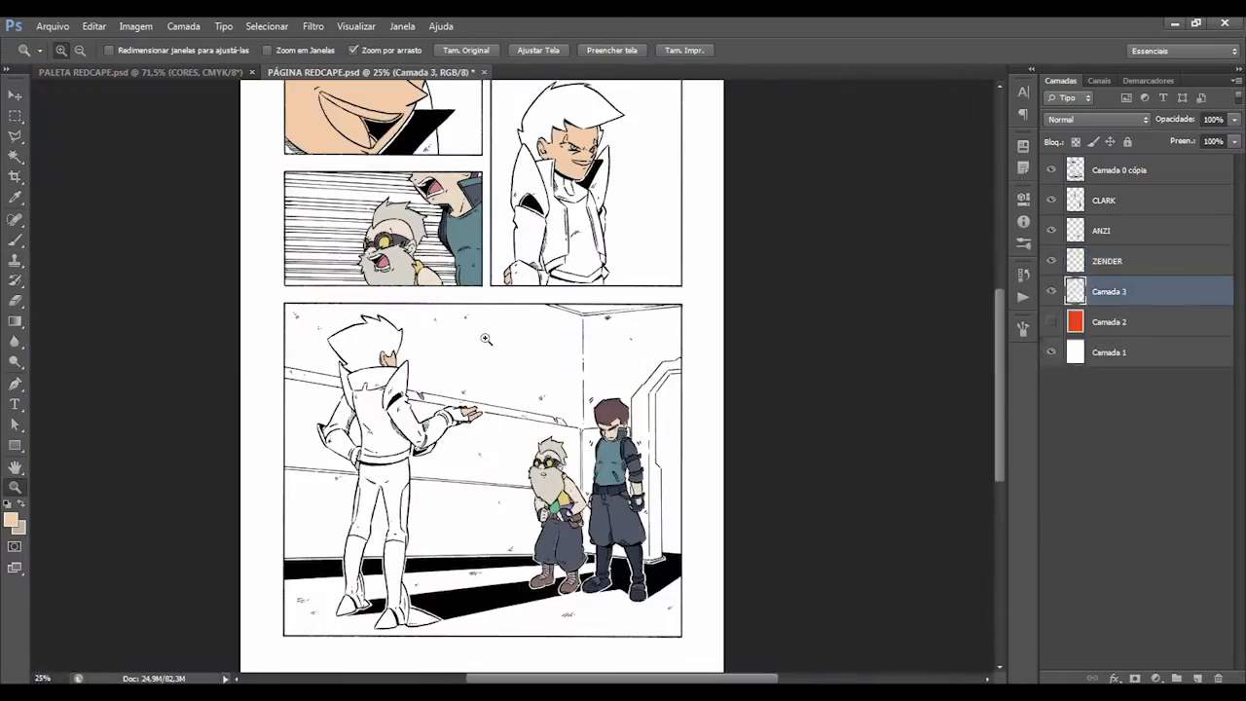
key("ctrl+Tab")
key("ctrl+Tab")
left_click_drag(395, 360, 465, 364)
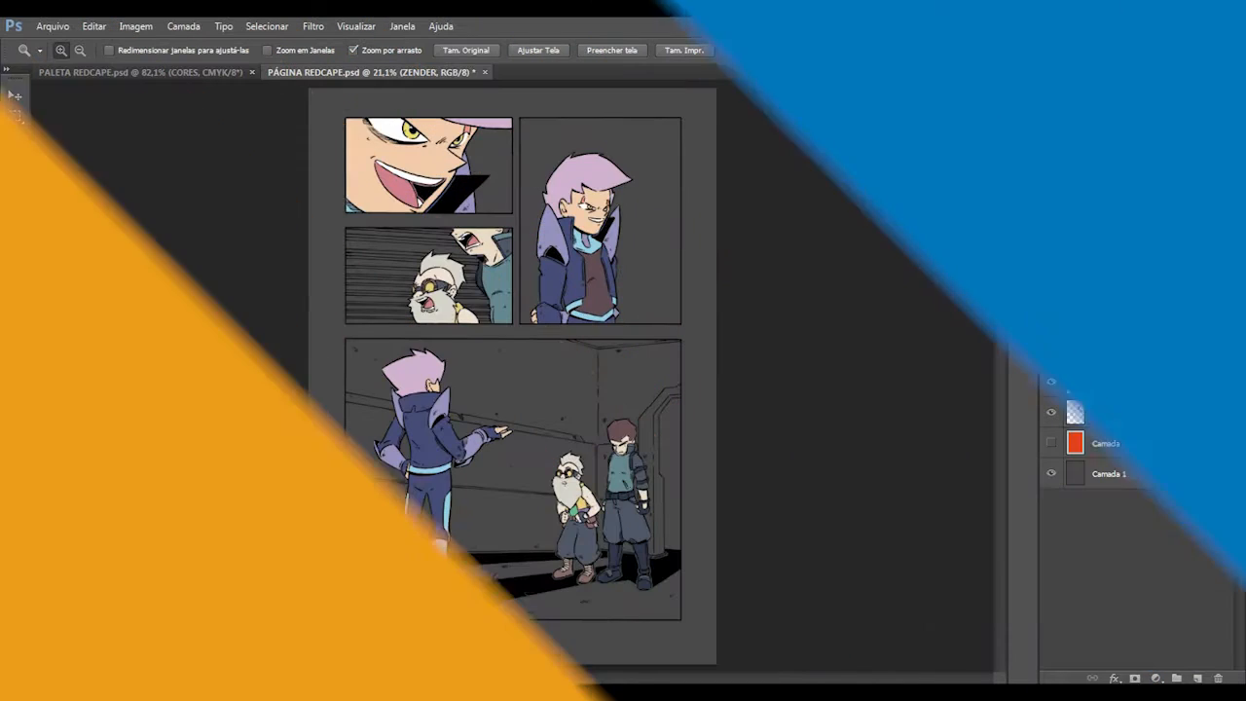
key("ctrl+e")
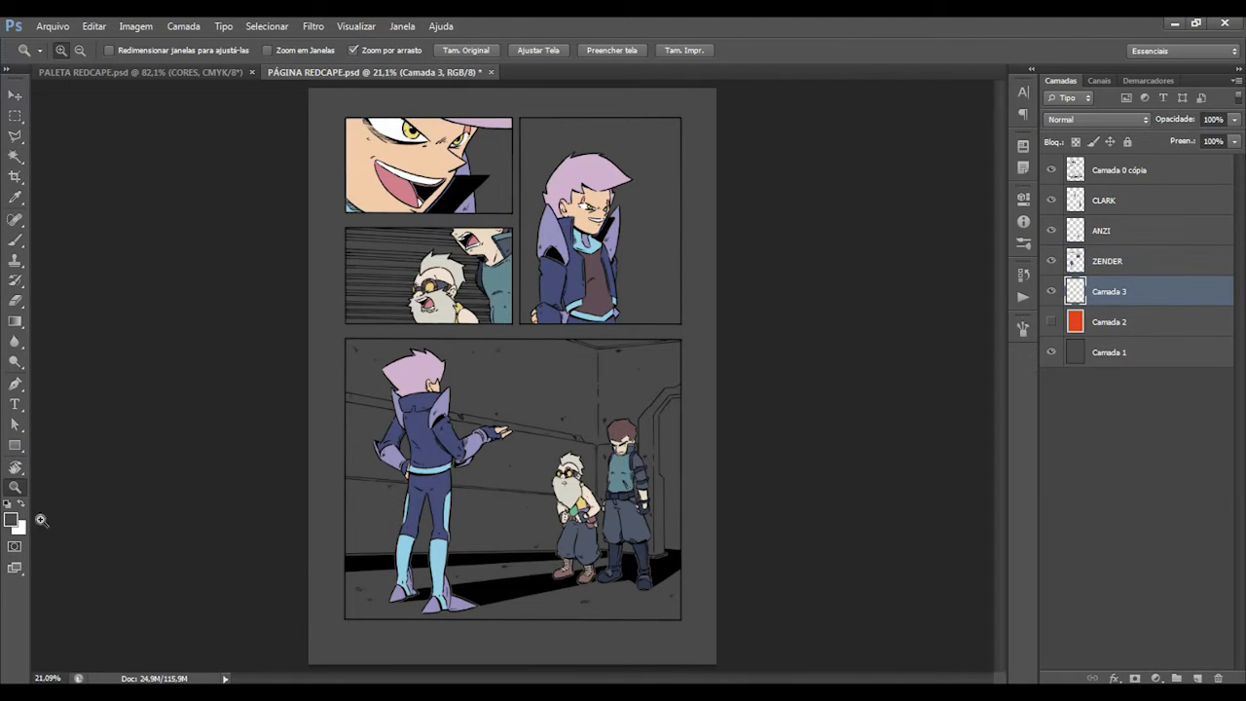
Choose a bright blue, outline the whole large panel on Camada 3 with the Polygonal Lasso and fill it blue.
left_click(12, 520)
key("Return")
key("z")
key("l")
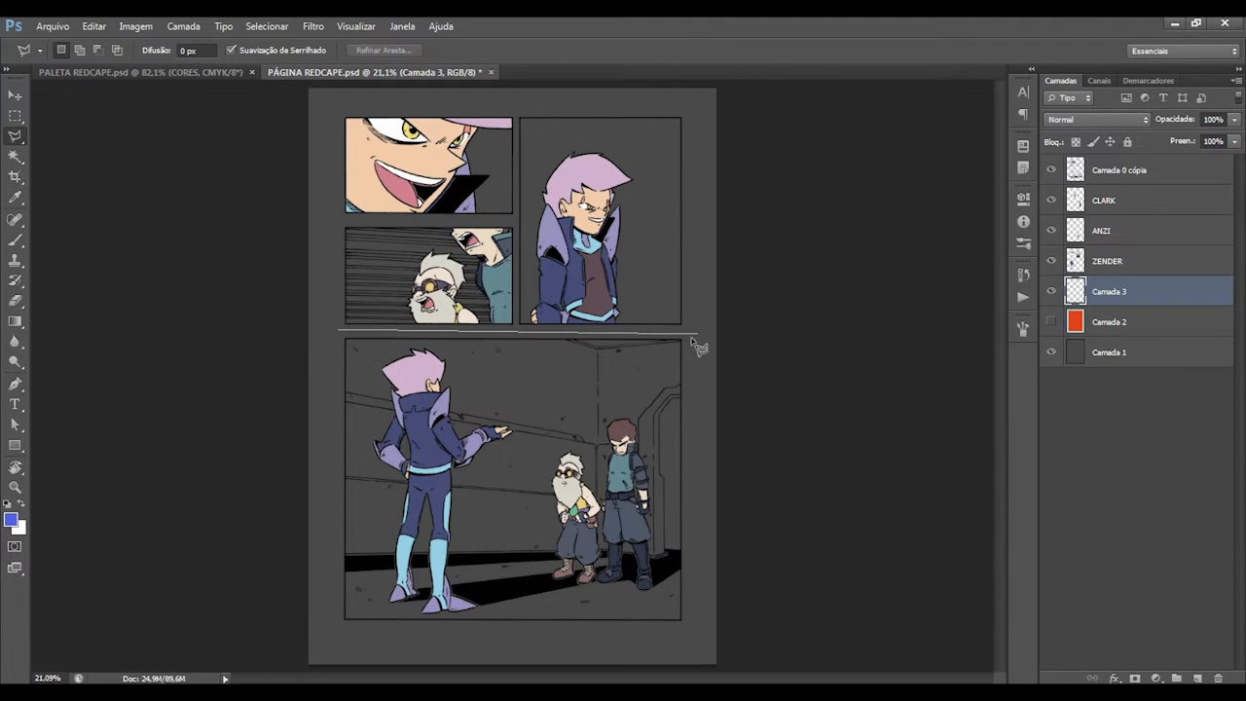
double_click(336, 630)
key("alt+BackSpace")
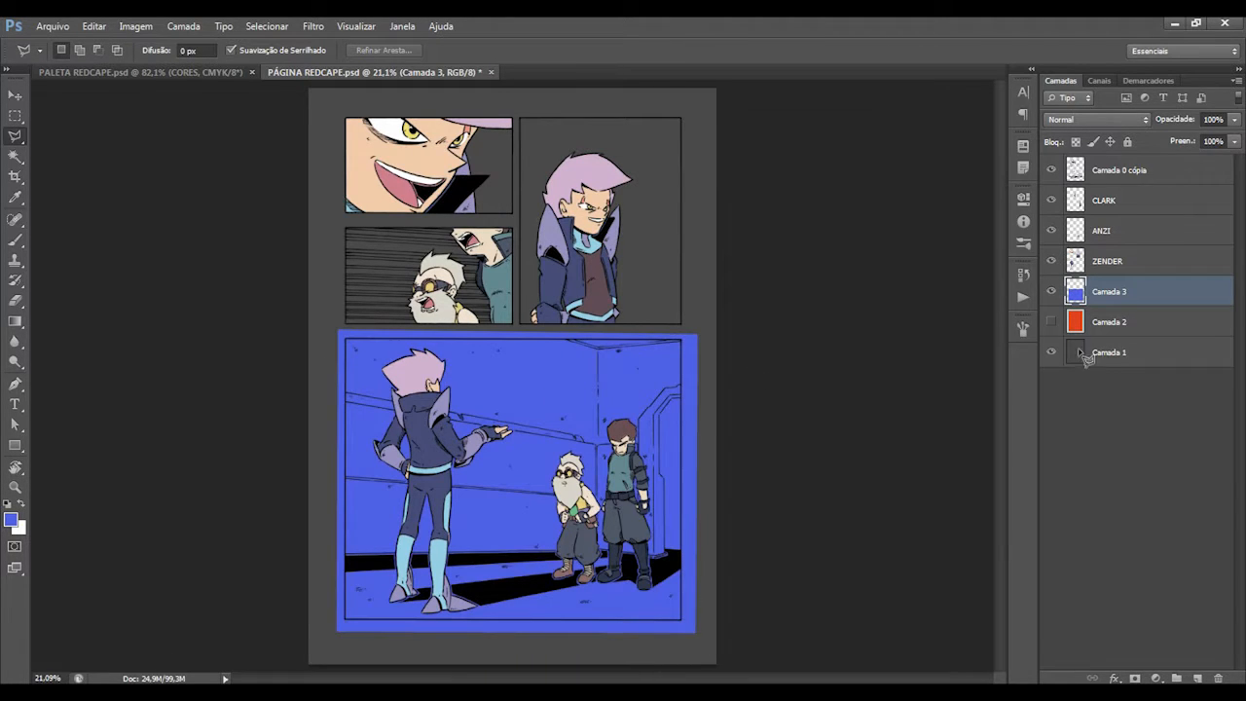
Reset the colours to default and fill the Camada 1 background layer with white.
left_click(1085, 355)
key("d")
key("ctrl+BackSpace")
On Camada 3, select the blue spilling outside the large panel's frame with the Magic Wand, delete it and deselect.
left_click(1071, 293)
key("z")
left_click_drag(542, 449, 544, 452)
left_click_drag(346, 326, 392, 306)
key("w")
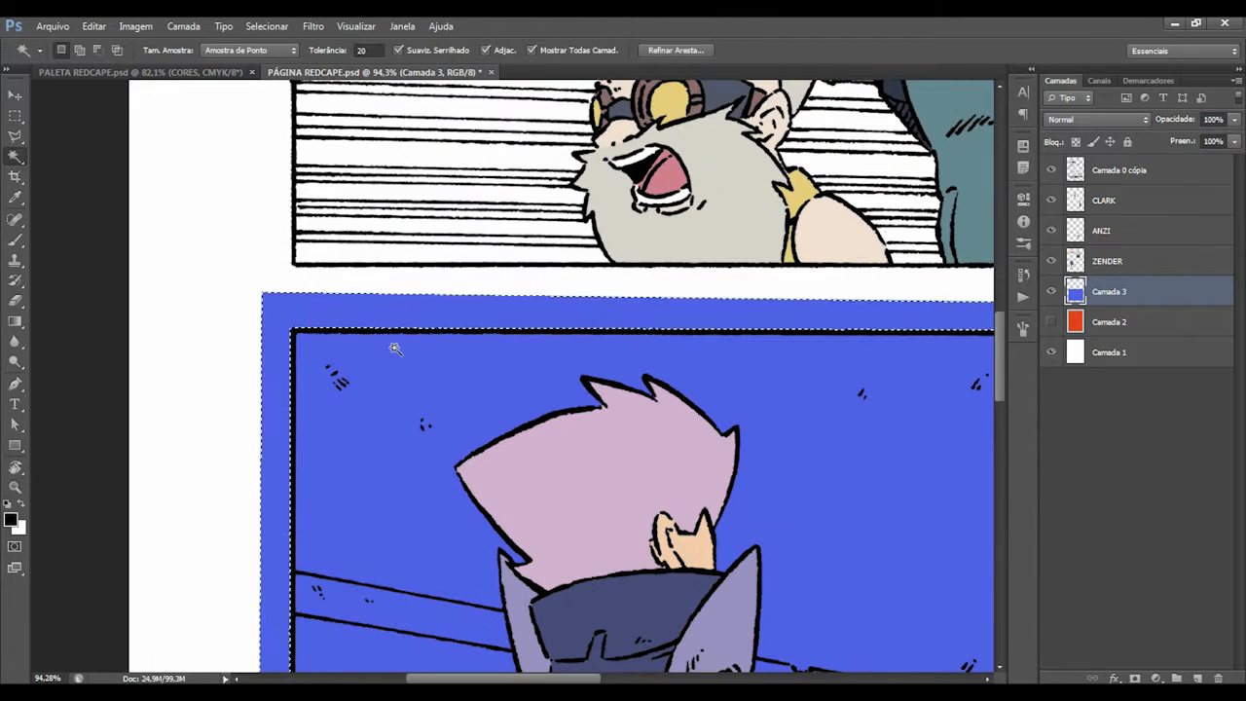
key("Delete")
key("ctrl+d")
Turn the large panel's background dark purple using Hue/Saturation with hue +83, saturation -34 and lightness -59.
key("z")
key("ctrl+0")
left_click(560, 433)
key("ctrl+u")
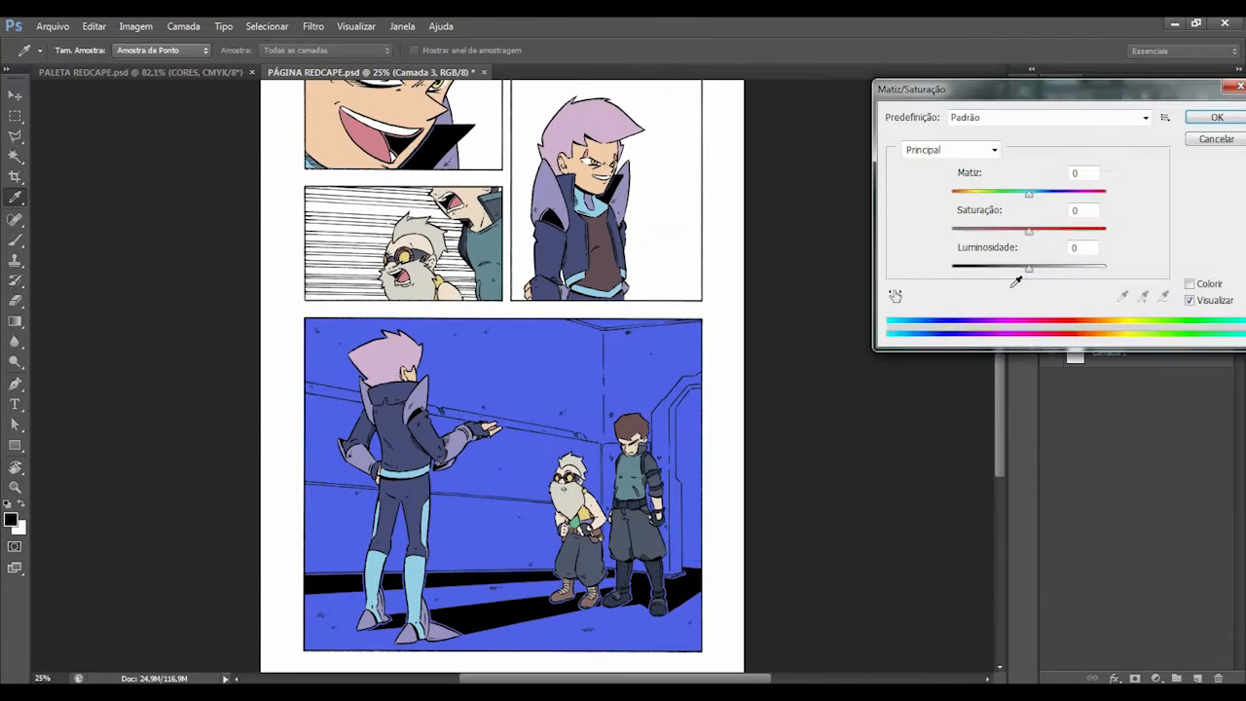
left_click_drag(1029, 269, 987, 273)
mouse_move(1051, 199)
left_mouse_down()
mouse_move(996, 210)
mouse_move(1103, 211)
mouse_move(953, 204)
mouse_move(1103, 210)
mouse_move(1070, 200)
left_mouse_up()
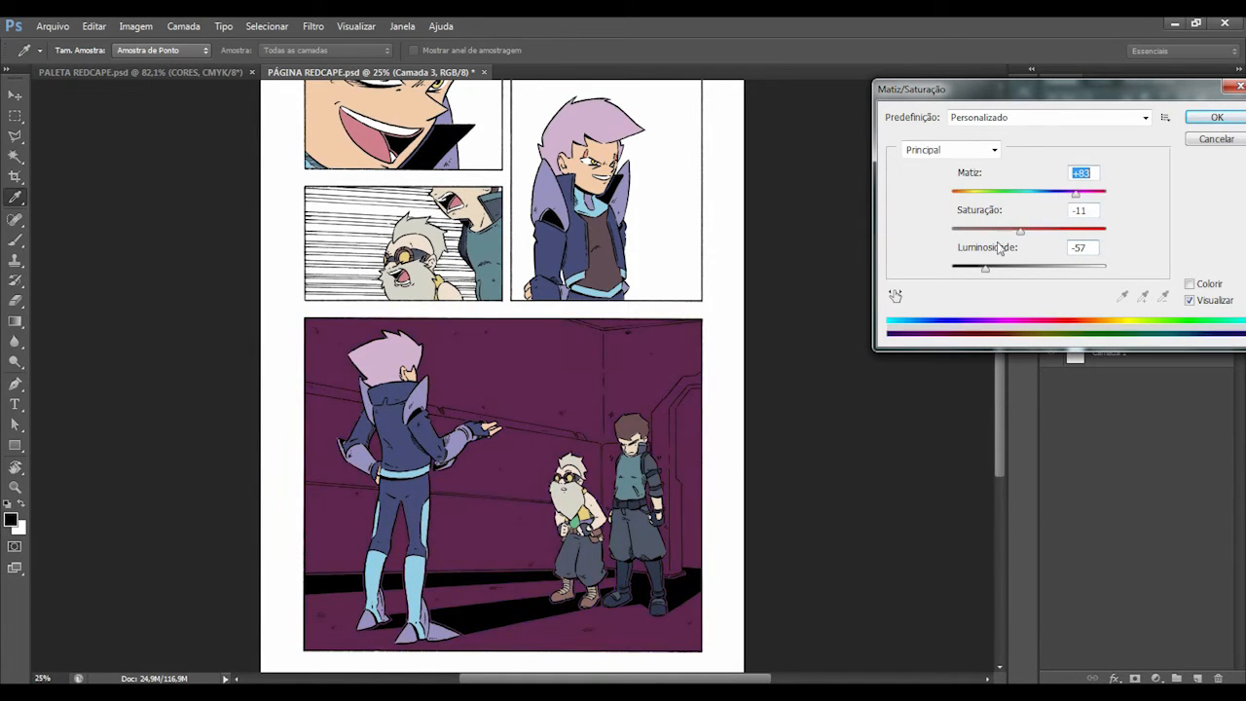
left_click_drag(991, 234, 996, 234)
left_click_drag(985, 271, 983, 270)
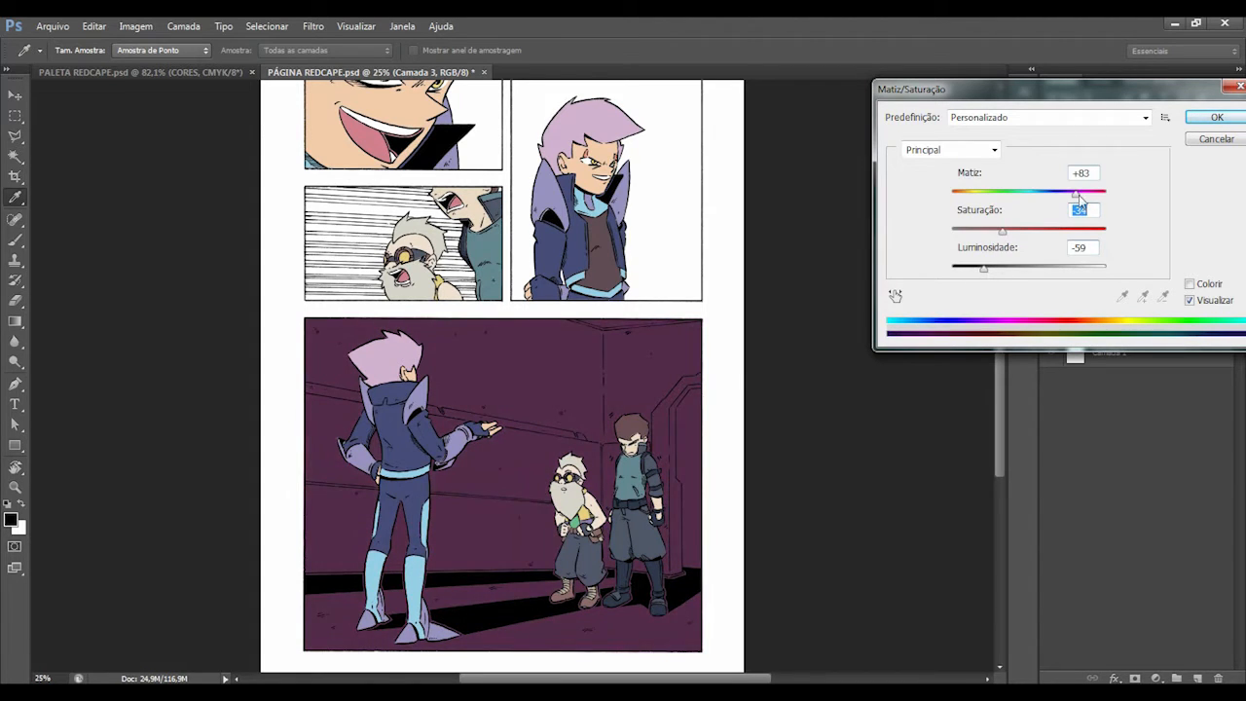
left_click(1199, 304)
left_click(1198, 303)
left_click(1199, 120)
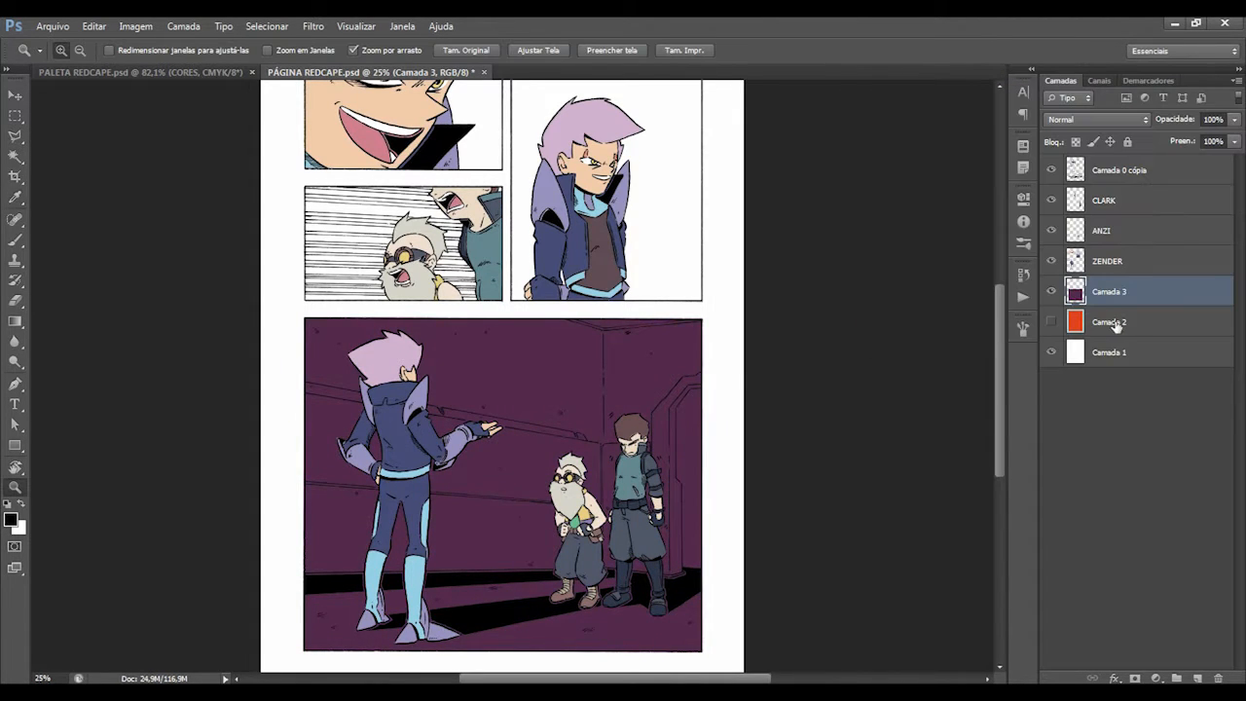
Add a layer above Camada 3, sample the background purple and change the foreground colour to a greyish teal.
left_click(1199, 679)
key("i")
left_click(527, 364)
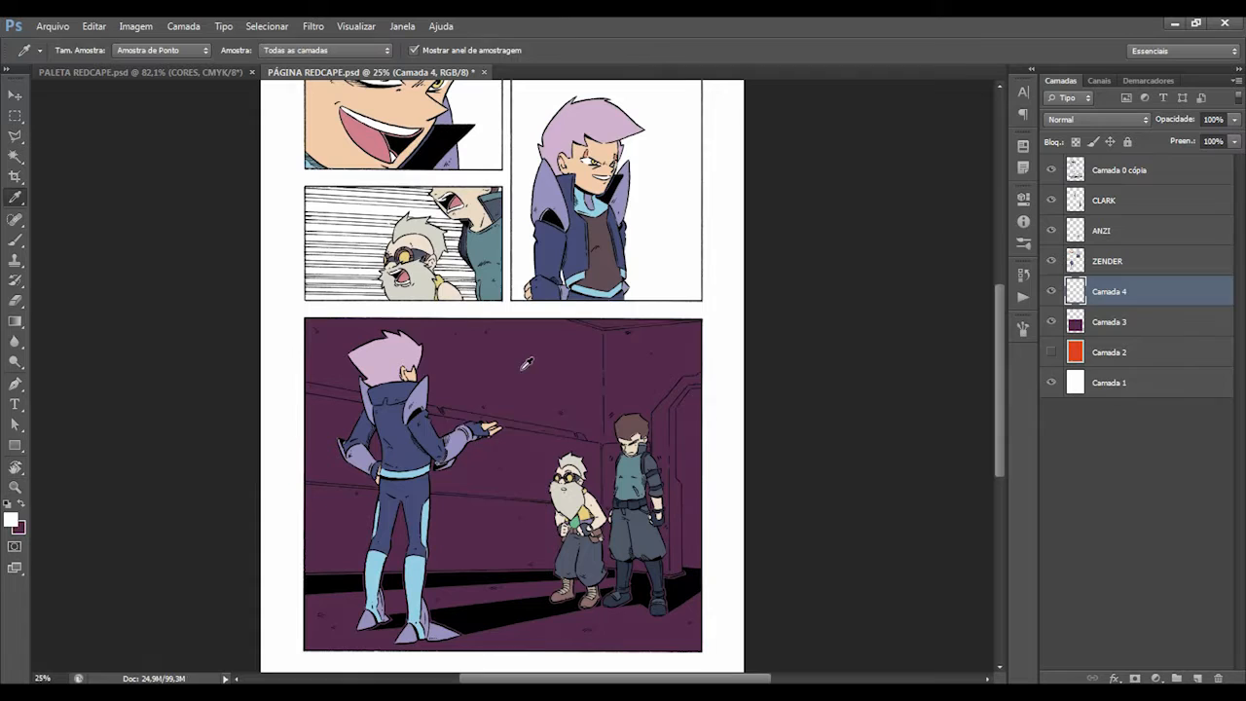
left_click(14, 524)
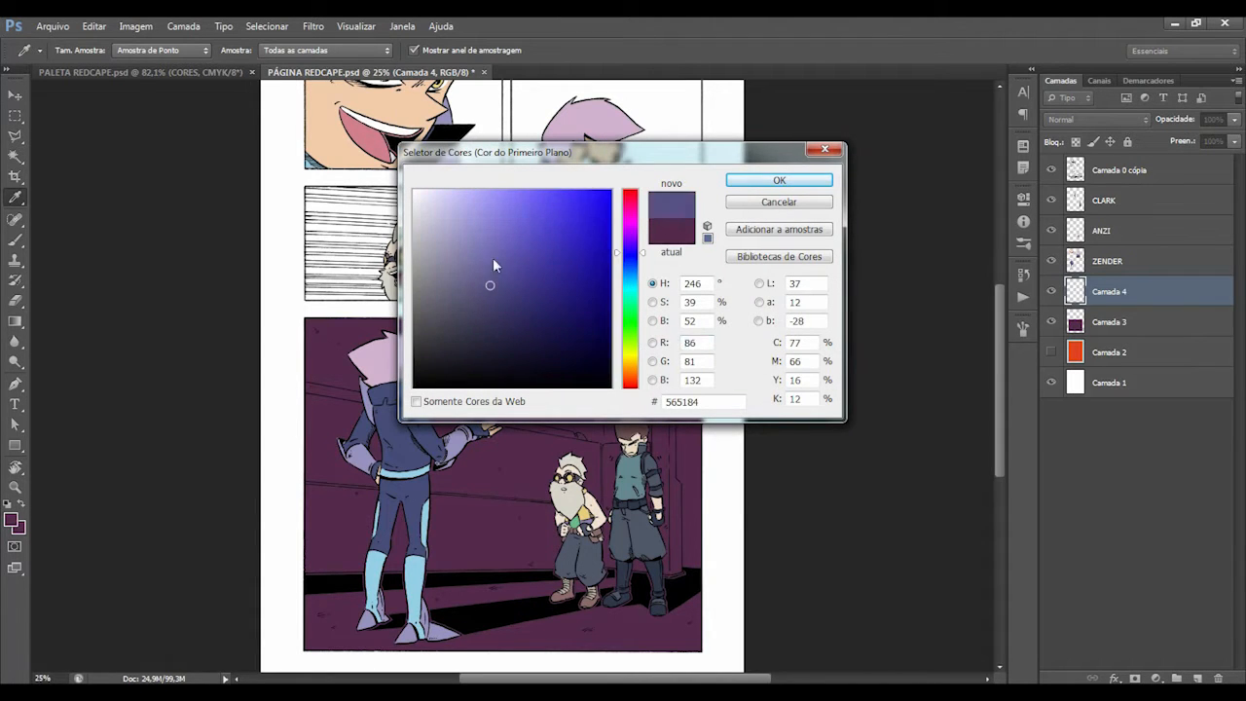
left_click(631, 291)
left_click(779, 180)
Select the lower wall section behind Zender's back with the Magic Wand and fill it with teal on Camada 4.
key("z")
left_click_drag(333, 428, 519, 453)
key("w")
scroll(392, 350, "down", 5)
left_click(381, 418)
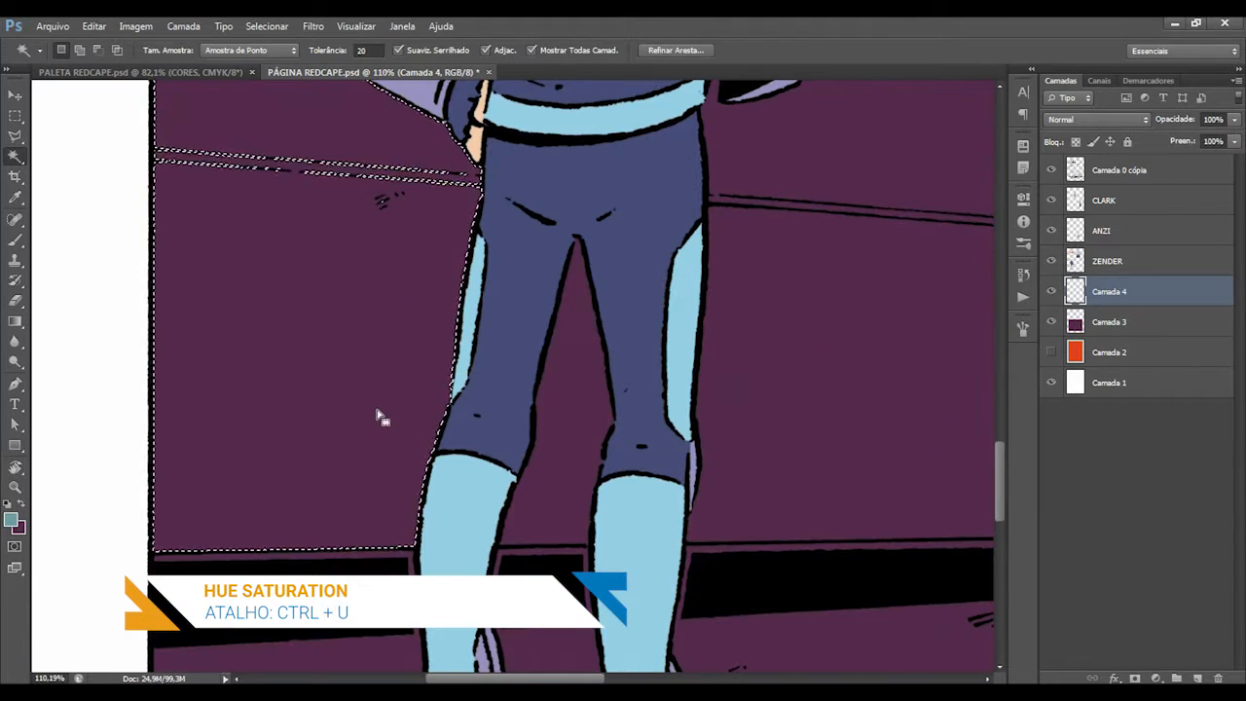
key("alt+BackSpace")
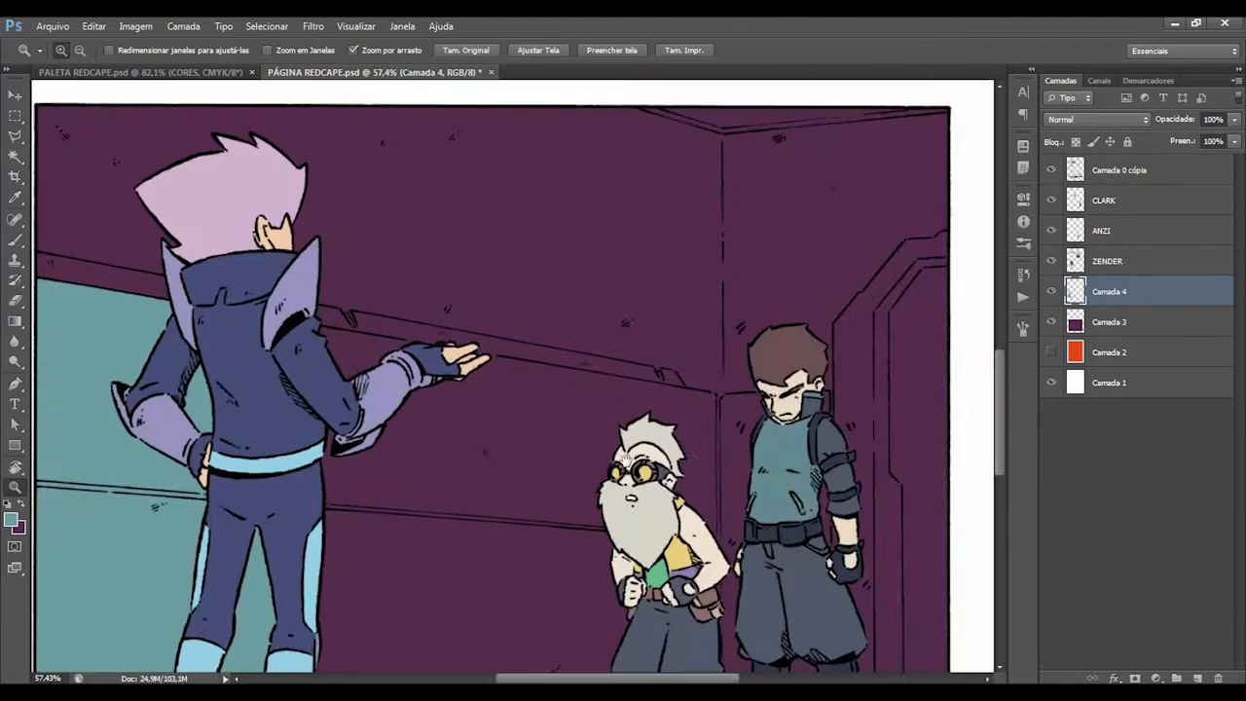
Brush teal along the open wall edges at the room's corner and around Anzi, closing the gaps in the line art.
scroll(696, 342, "up", 5)
left_click_drag(693, 342, 716, 356)
scroll(709, 381, "down", 10)
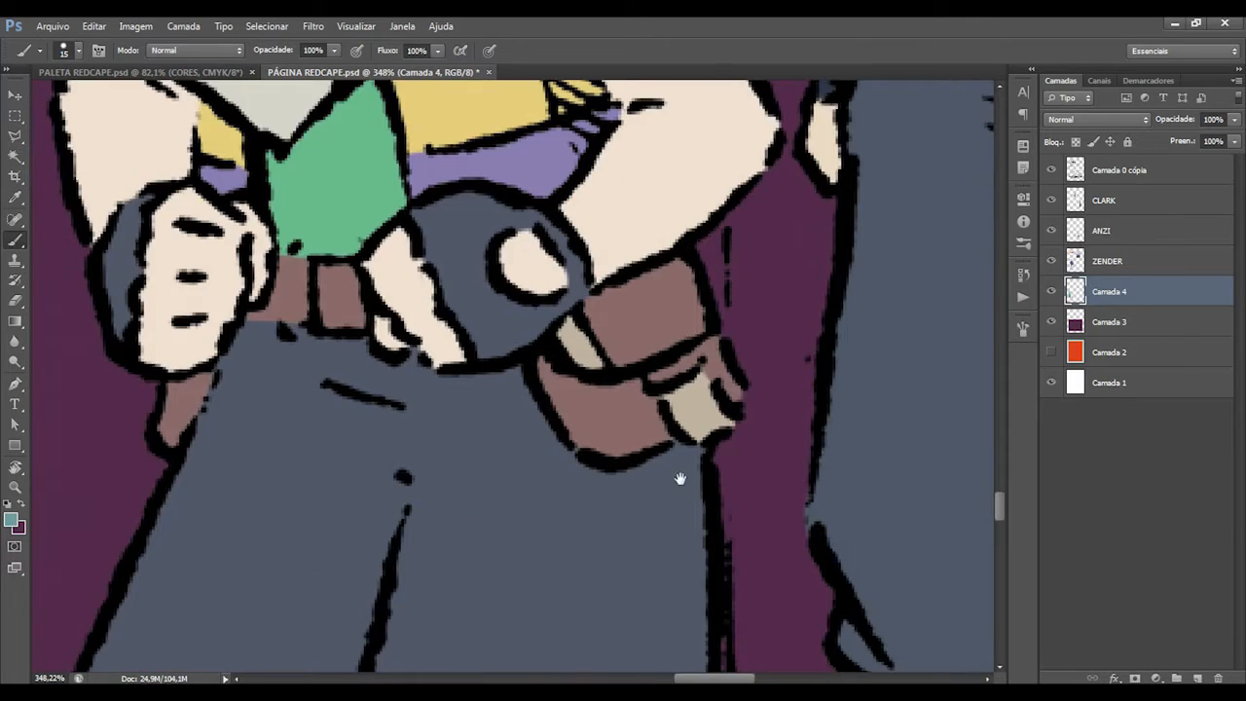
mouse_move(686, 516)
left_mouse_down()
mouse_move(685, 432)
mouse_move(428, 478)
mouse_move(472, 478)
left_mouse_up()
left_click_drag(329, 470, 374, 471)
left_click_drag(374, 471, 108, 389)
left_click_drag(107, 389, 379, 443)
Select the lower wall section between Zender and Anzi with the Magic Wand, fill it with teal and deselect.
key("w")
left_click(380, 441)
left_click_drag(382, 250, 441, 421)
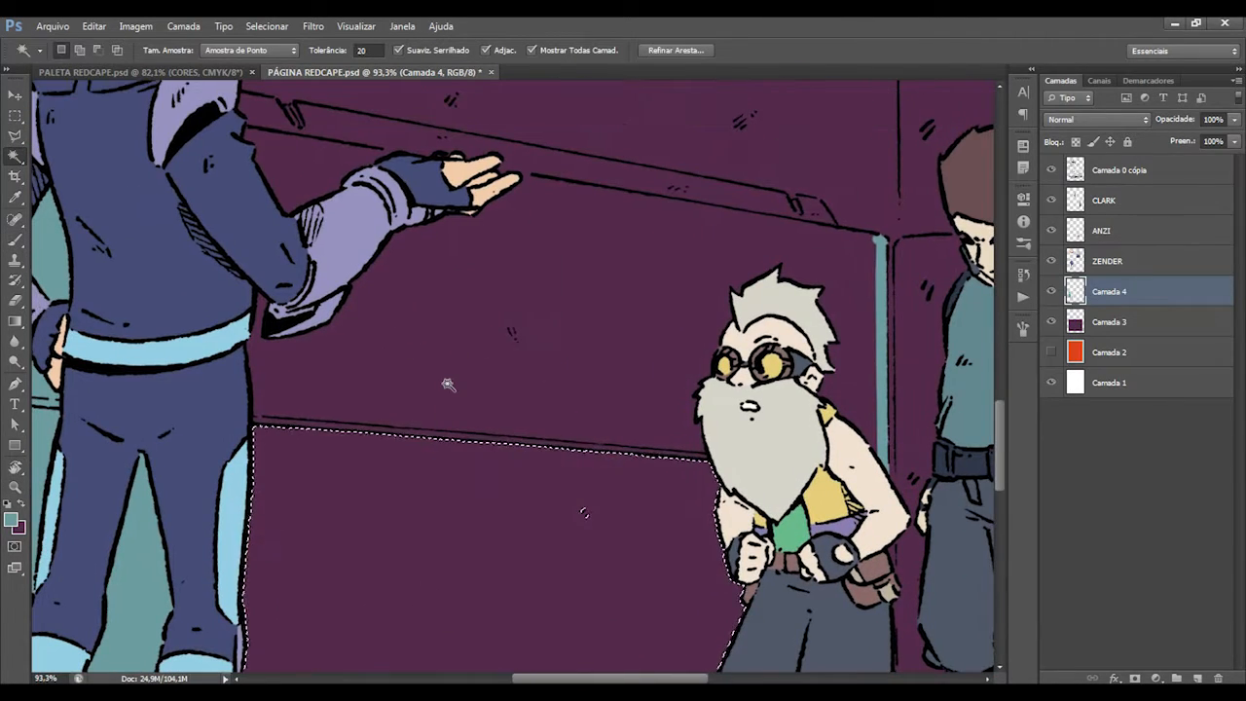
key("alt+BackSpace")
key("ctrl+d")
Paint straight teal strips along the wall's upper edge beneath the ledge, passing behind Zender's outstretched hand.
mouse_move(450, 561)
left_mouse_down()
mouse_move(414, 331)
mouse_move(448, 492)
left_mouse_up()
key("b")
left_click(233, 350)
left_click(722, 392, "shift")
left_click_drag(389, 146, 354, 318)
left_click_drag(311, 239, 356, 240)
left_click(71, 257)
left_click(745, 375, "shift")
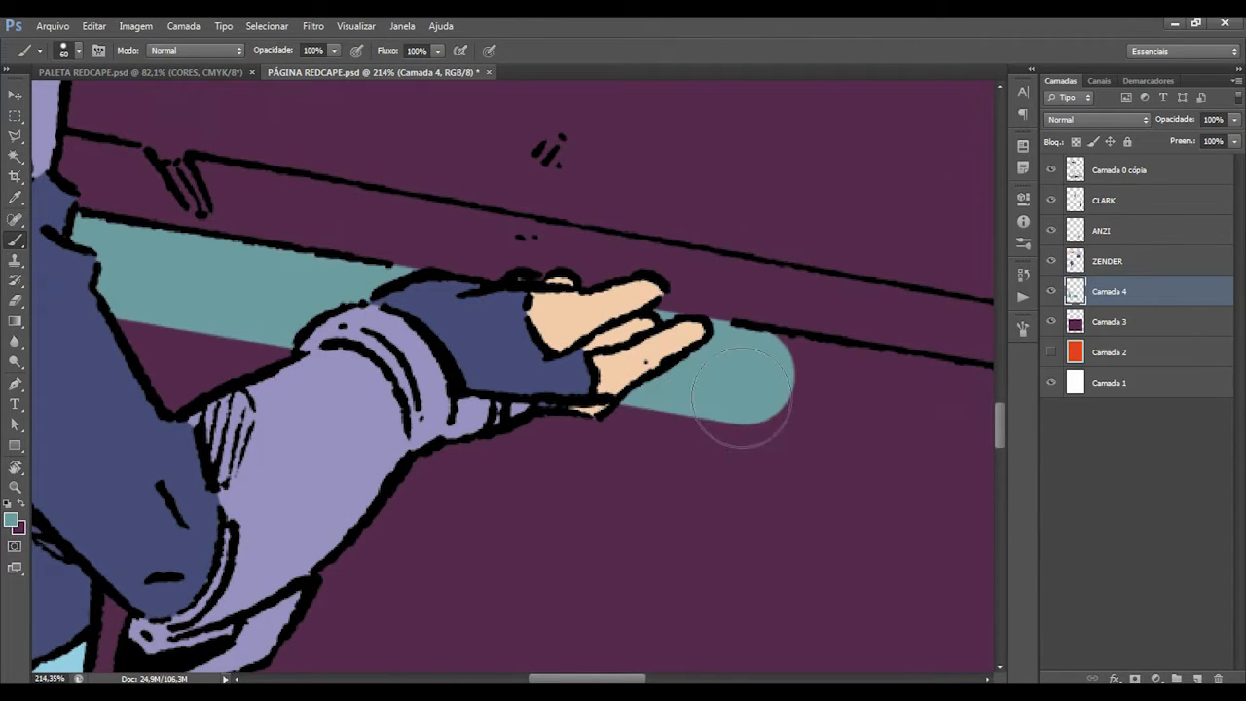
Select the remaining wall areas around Zender's outstretched arm with the Magic Wand, fill them with teal and deselect.
left_click_drag(714, 427, 609, 419)
key("w")
left_click(494, 398)
left_click_drag(773, 506, 620, 476)
left_click(562, 493, "shift")
key("alt+BackSpace")
key("ctrl+d")
left_click(454, 529)
key("ctrl+d")
Adjust the selected floor and ceiling colour using Hue/Saturation with hue +15 and saturation -45.
key("z")
left_click_drag(613, 356, 716, 358)
left_click_drag(232, 366, 673, 470)
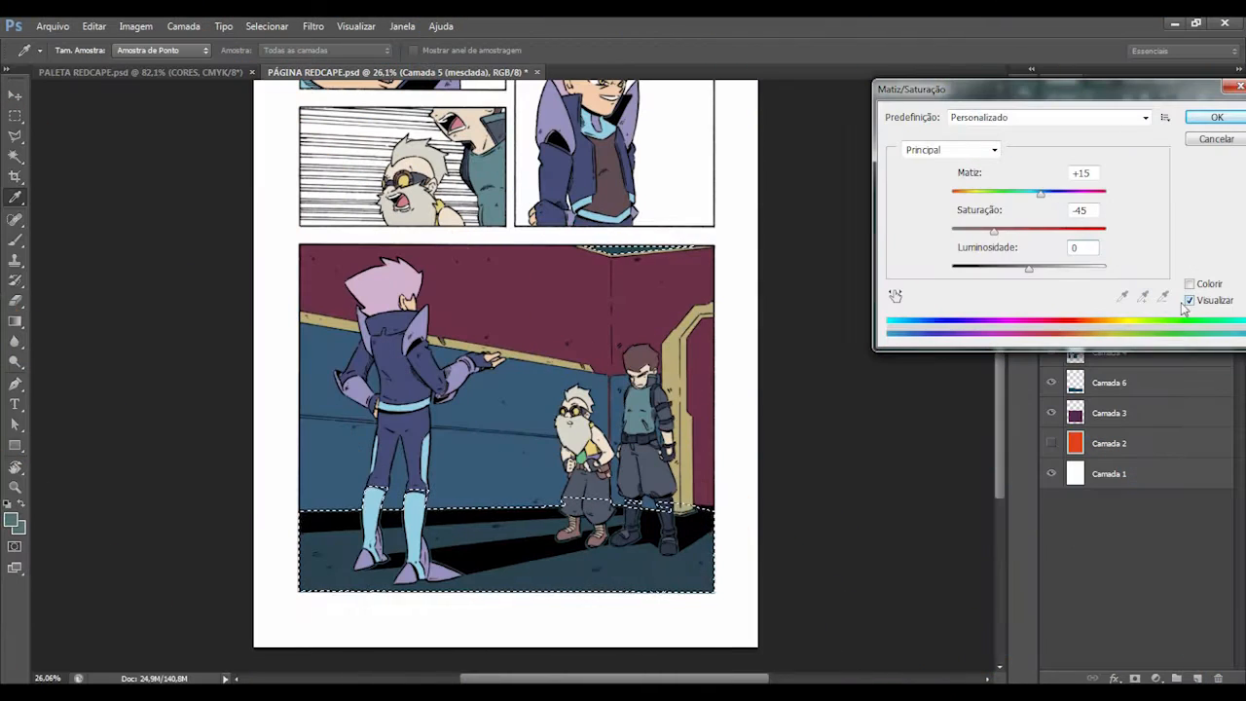
key("Return")
left_click_drag(638, 254, 650, 317)
Sample the lower wall's blue as the foreground colour and get the Brush ready at the room's upper corner.
key("i")
key("z")
key("i")
left_click(575, 393)
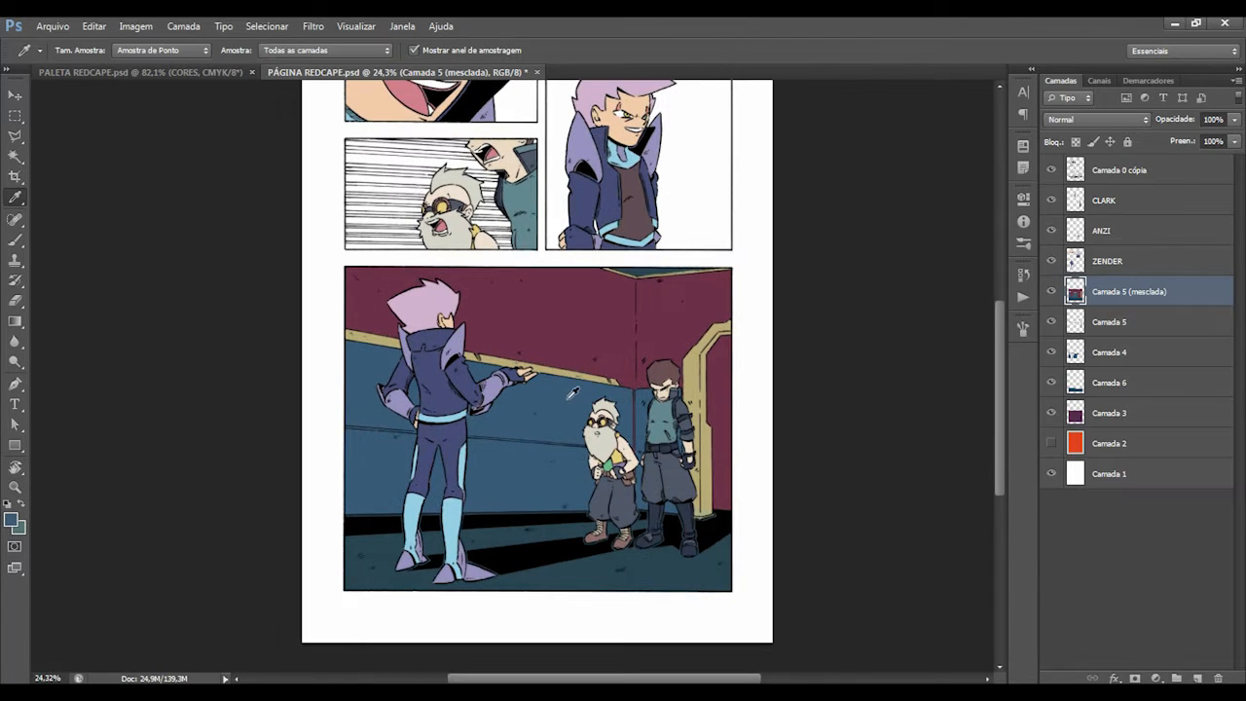
key("z")
left_click_drag(628, 235, 682, 235)
key("b")
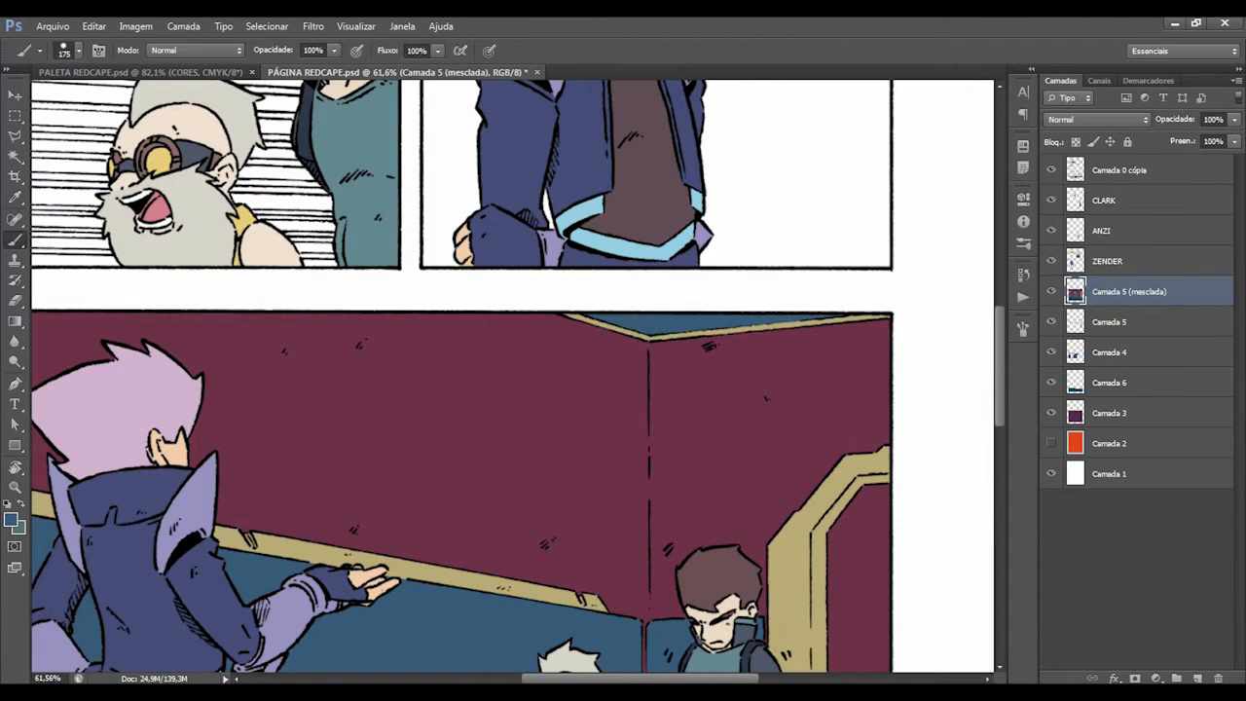
key("z")
left_click_drag(810, 358, 707, 362)
left_click(706, 362)
key("ctrl+u")
mouse_move(1029, 195)
left_mouse_down()
mouse_move(984, 198)
mouse_move(1077, 197)
mouse_move(1012, 199)
left_mouse_up()
left_click(1201, 302)
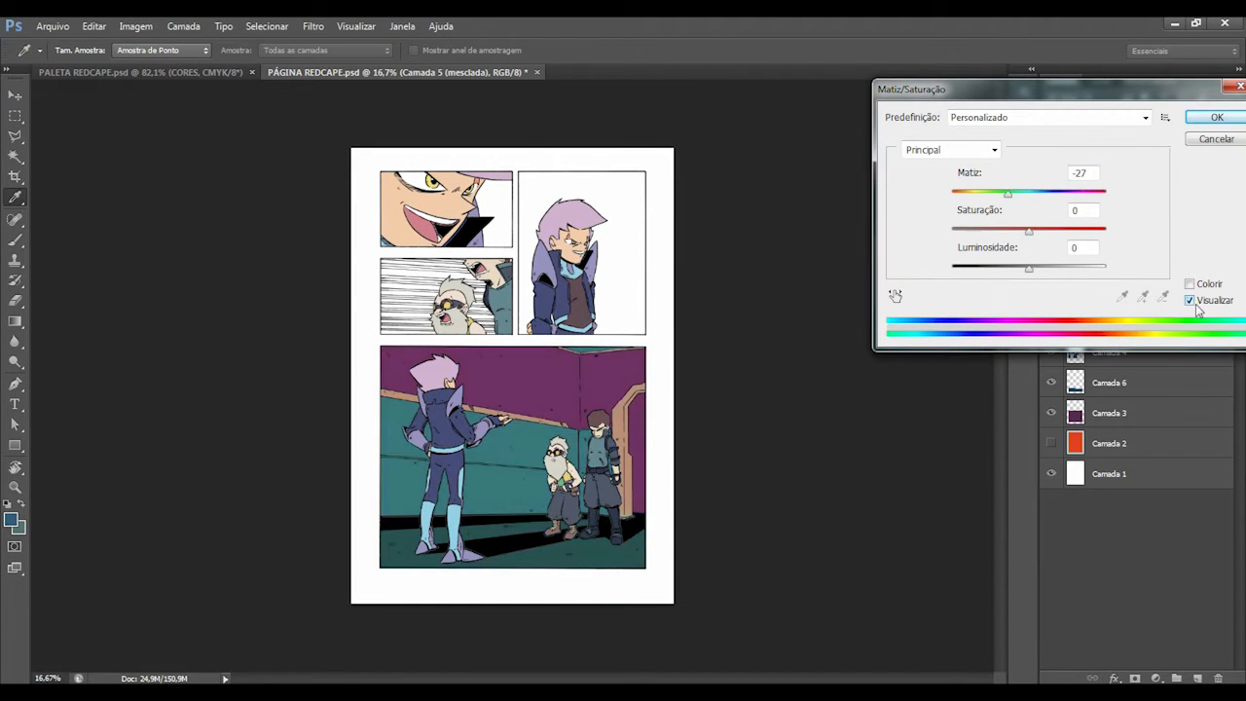
left_click(1217, 138)
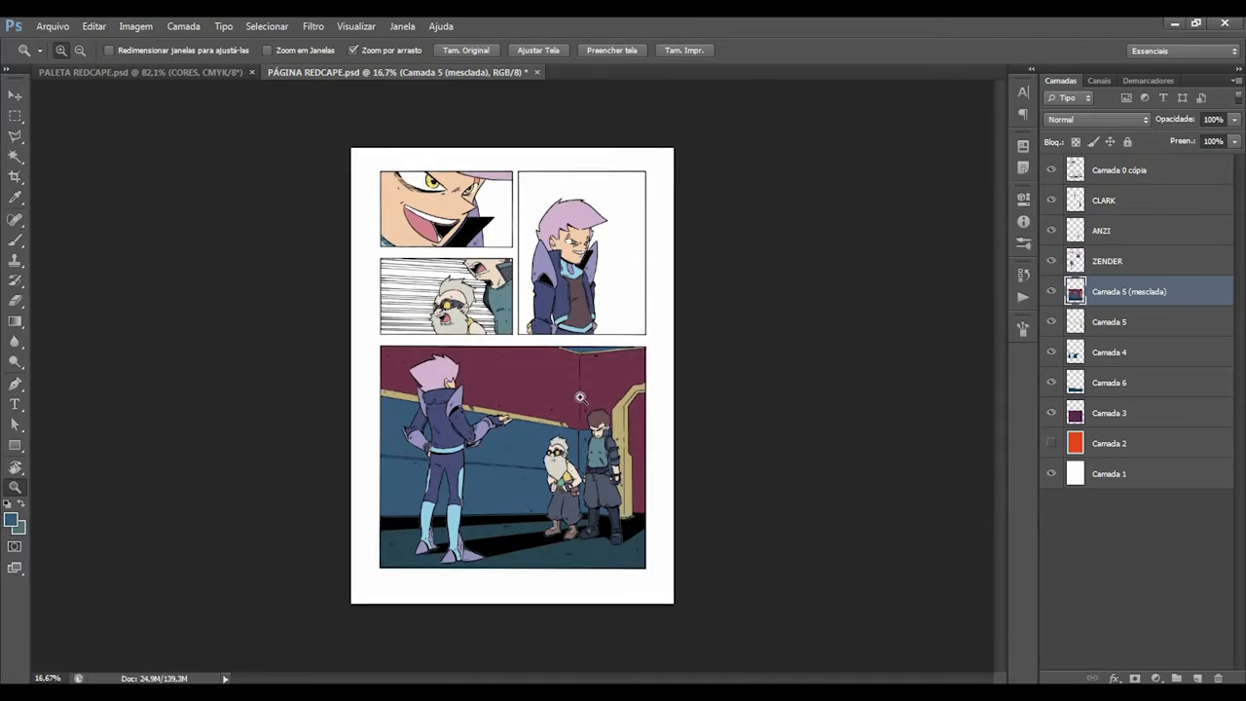
left_click(580, 397)
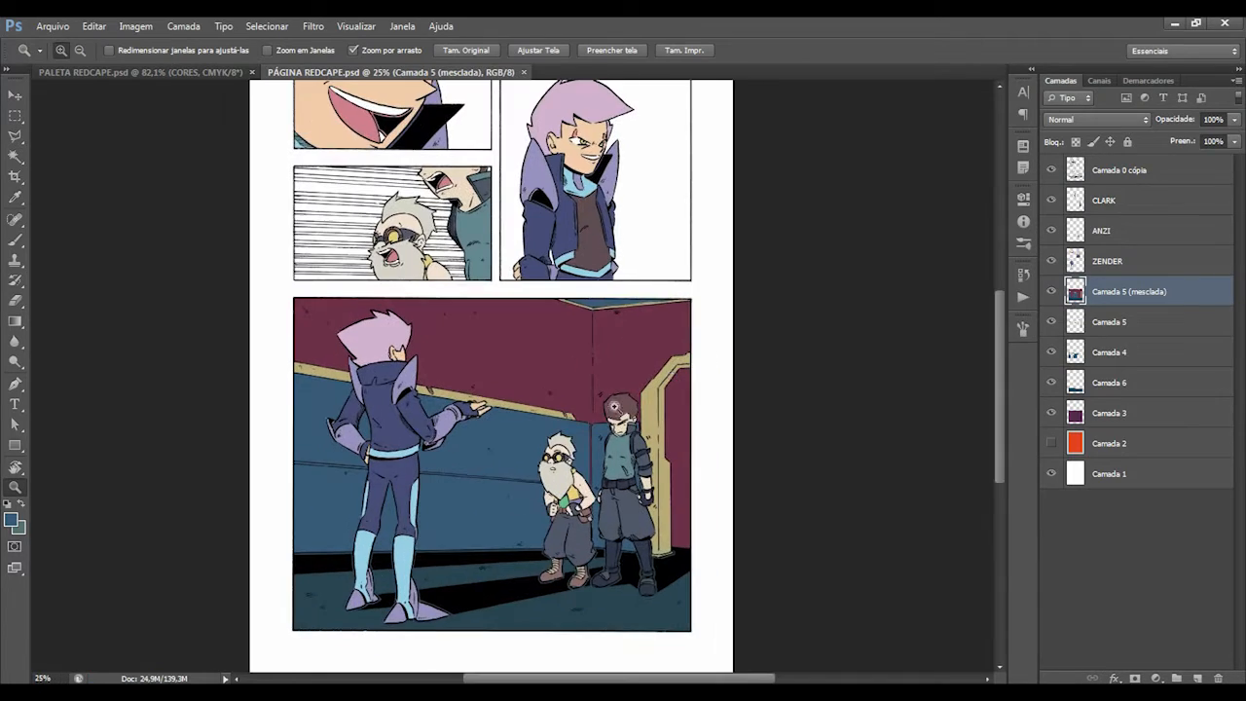
left_click(659, 401, "alt")
left_click(631, 395)
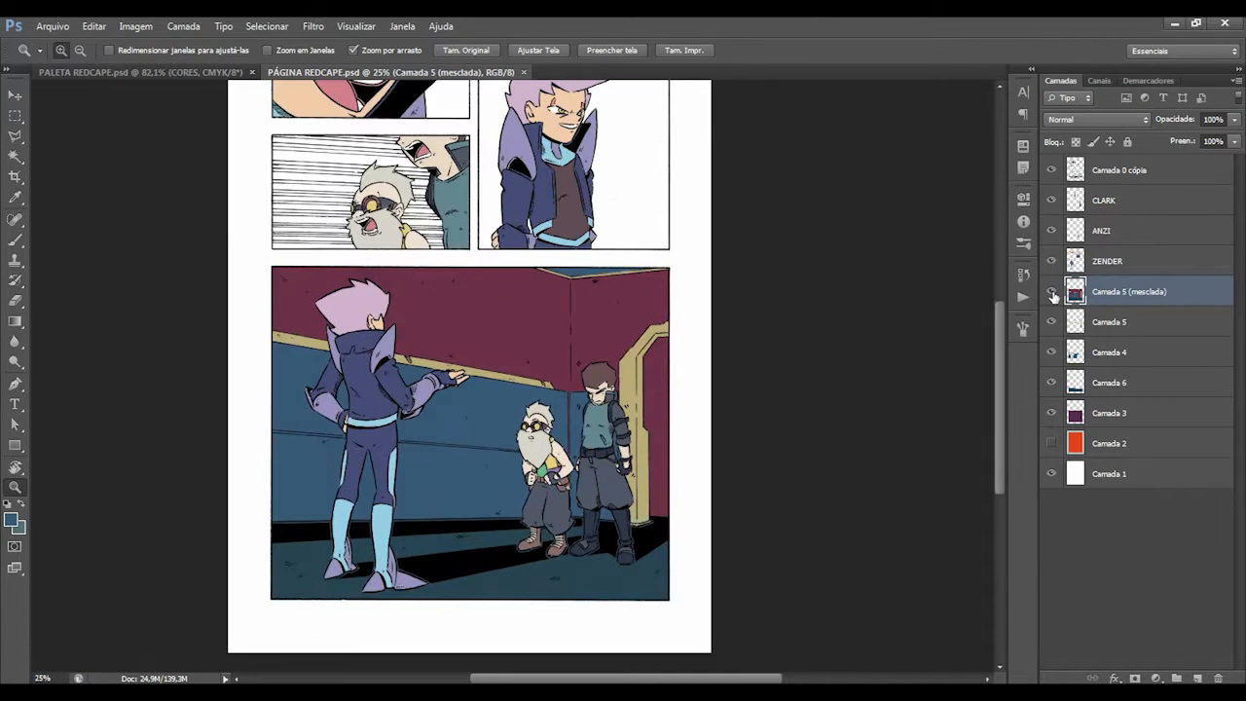
left_click(1053, 294)
Select the door's inner area with the Magic Wand, apply Hue/Saturation with hue -5, saturation -34 and lightness -9, and deselect.
left_click_drag(665, 493, 697, 487)
key("w")
left_click(660, 426)
key("z")
left_click_drag(633, 223, 685, 239)
left_click_drag(689, 440, 611, 436)
key("ctrl+u")
mouse_move(1028, 269)
left_mouse_down()
mouse_move(1043, 272)
mouse_move(1024, 272)
left_mouse_up()
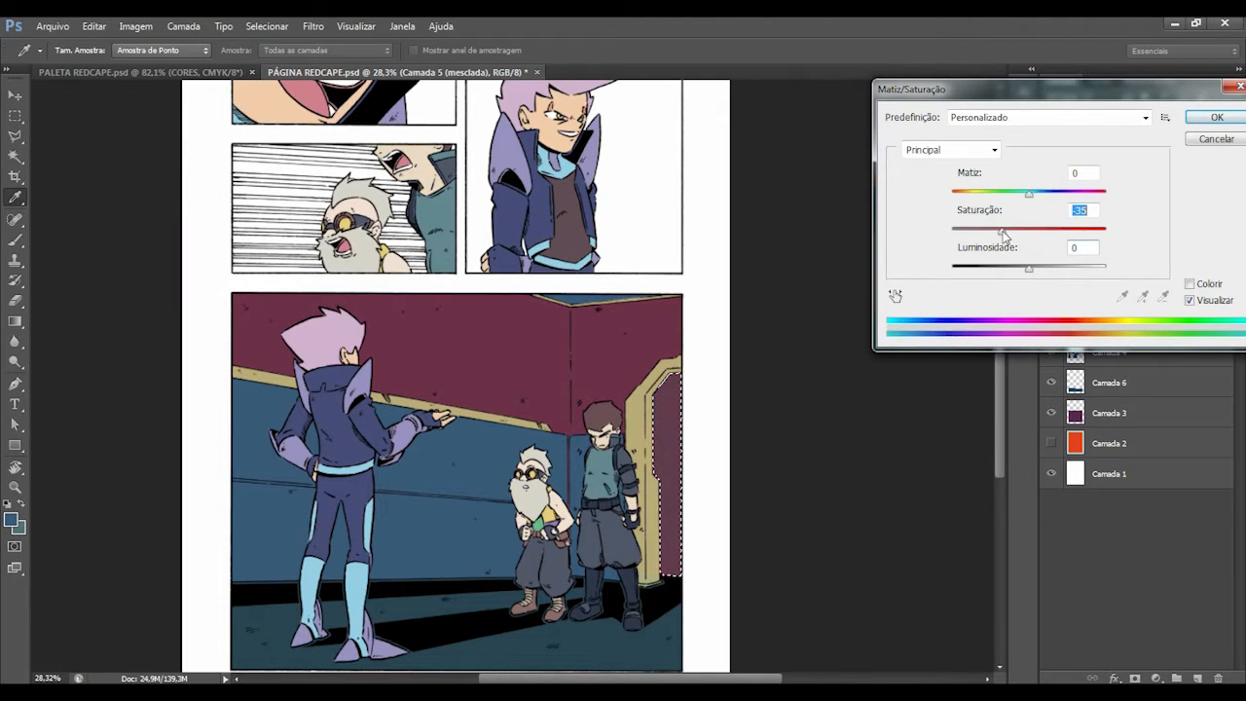
left_click(1217, 117)
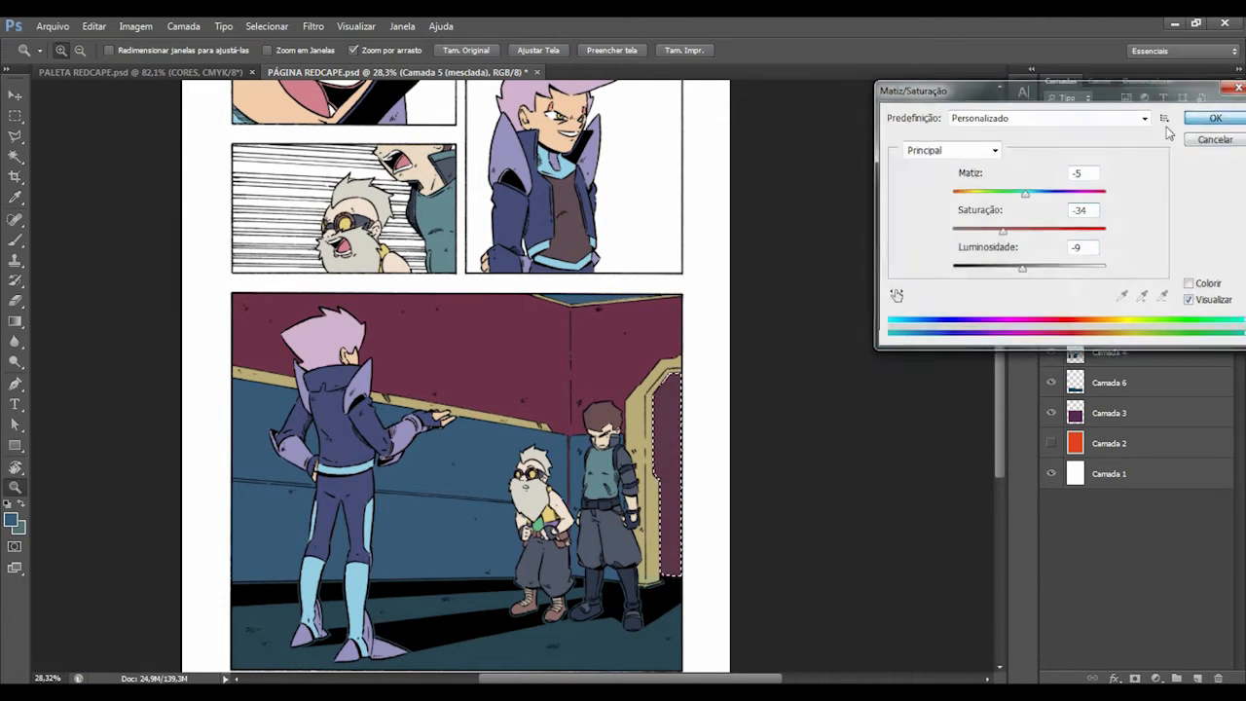
key("ctrl+d")
Move the Camada 5, Camada 4, Camada 6 and Camada 3 layers beneath the white Camada 1 layer.
left_click_drag(667, 387, 738, 399)
left_click_drag(679, 467, 514, 490)
left_click(514, 489)
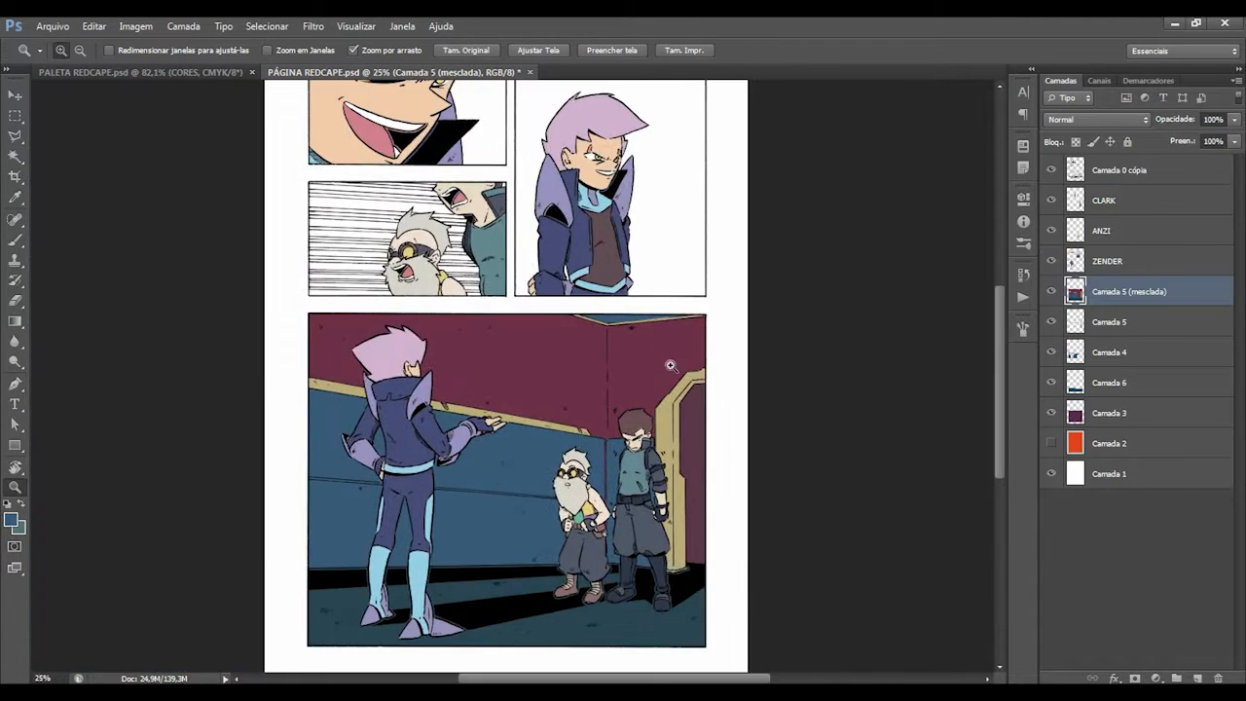
key("i")
left_click(1102, 325)
left_click(1107, 413, "shift")
left_click_drag(1107, 413, 1104, 484)
Hide Camada 5, Camada 4 and Camada 3, clear the area covered by Camada 4 from Camada 6, and deselect.
left_click(1053, 384)
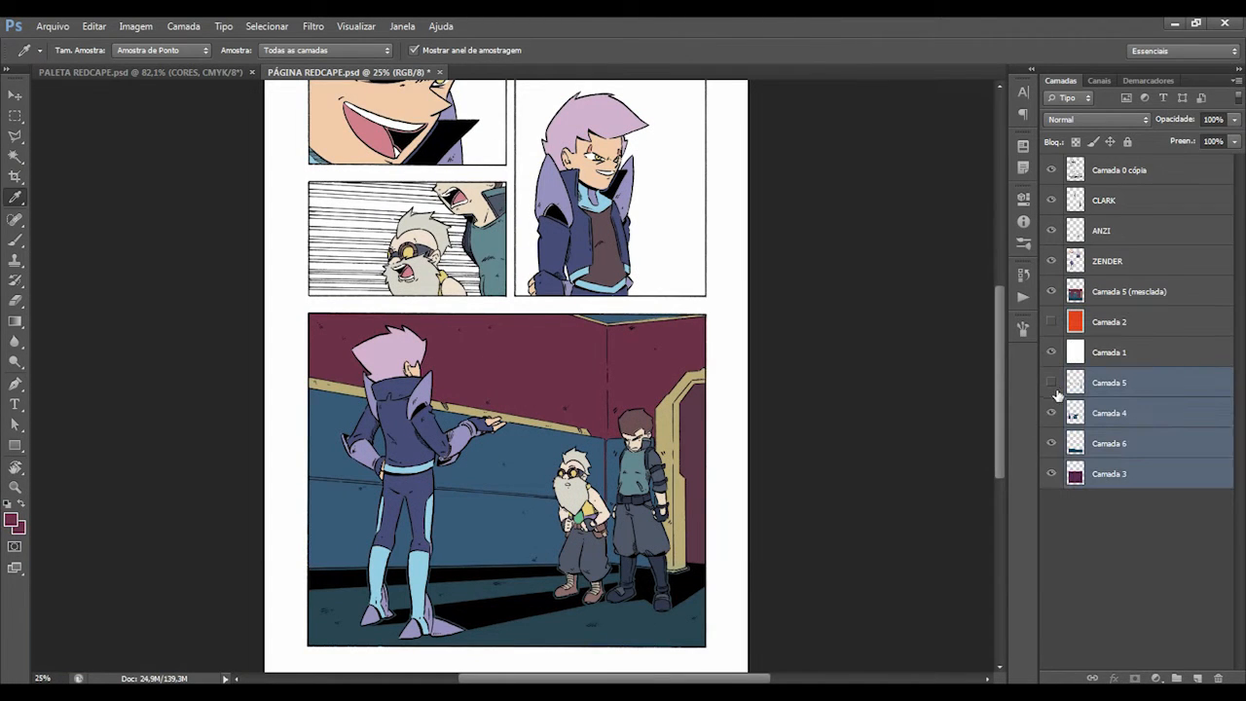
left_click(1074, 416, "ctrl")
left_click(1079, 443)
left_click(1080, 443, "ctrl")
key("ctrl+z")
left_click(1052, 443)
key("Delete")
key("ctrl+d")
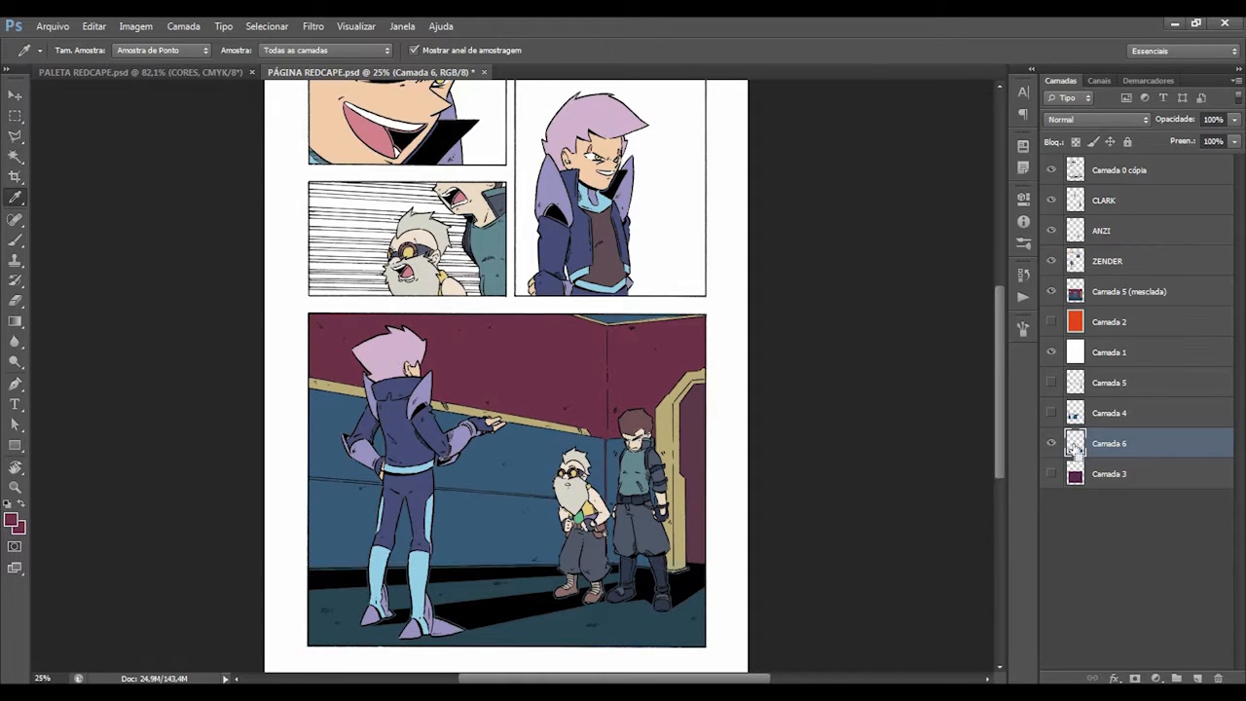
Limit the Camada 6 selection to the ceiling, paint it on Camada 4 with the wall's sampled blue, and deselect.
left_click(15, 118)
left_click_drag(289, 475, 752, 652)
key("i")
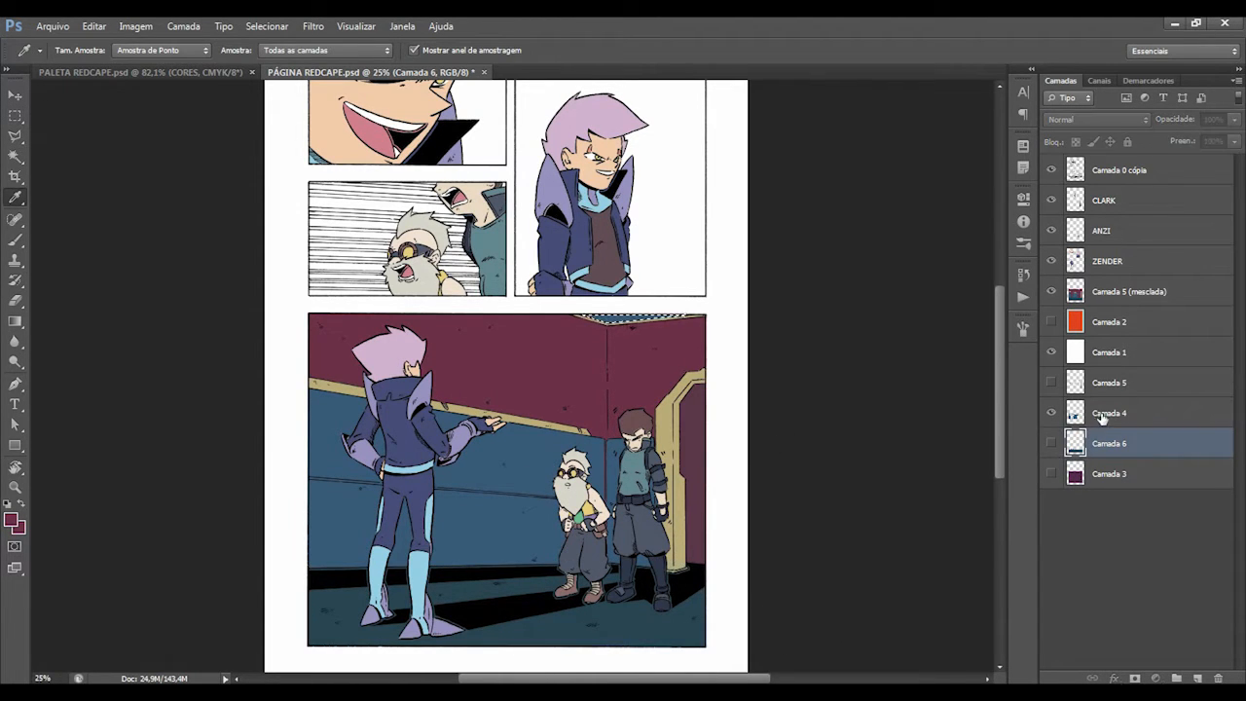
left_click(1102, 419)
left_click_drag(1052, 170, 1051, 352)
left_click(501, 458)
key("b")
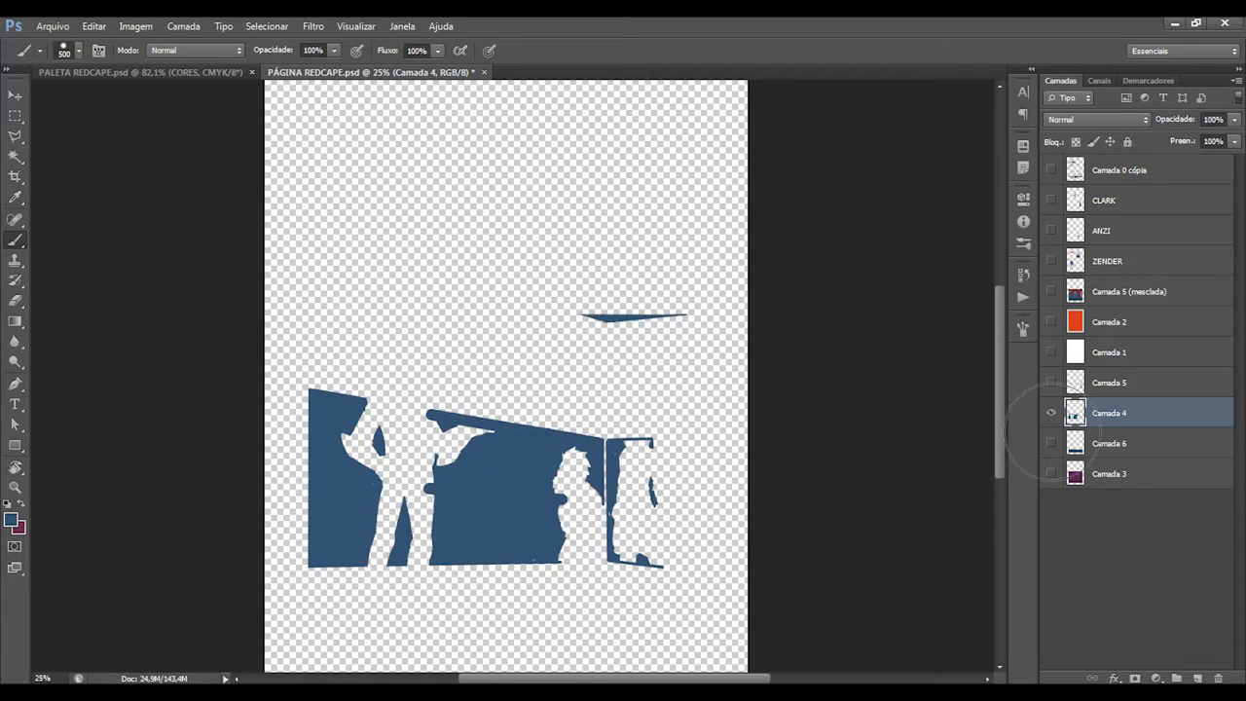
key("ctrl+d")
Hide Camada 4, show Camada 1, the merged scenery, character and line-art layers again, and select Camada 5 (mesclada).
left_click(1051, 413)
left_click(1052, 351)
left_click_drag(1052, 292, 1056, 166)
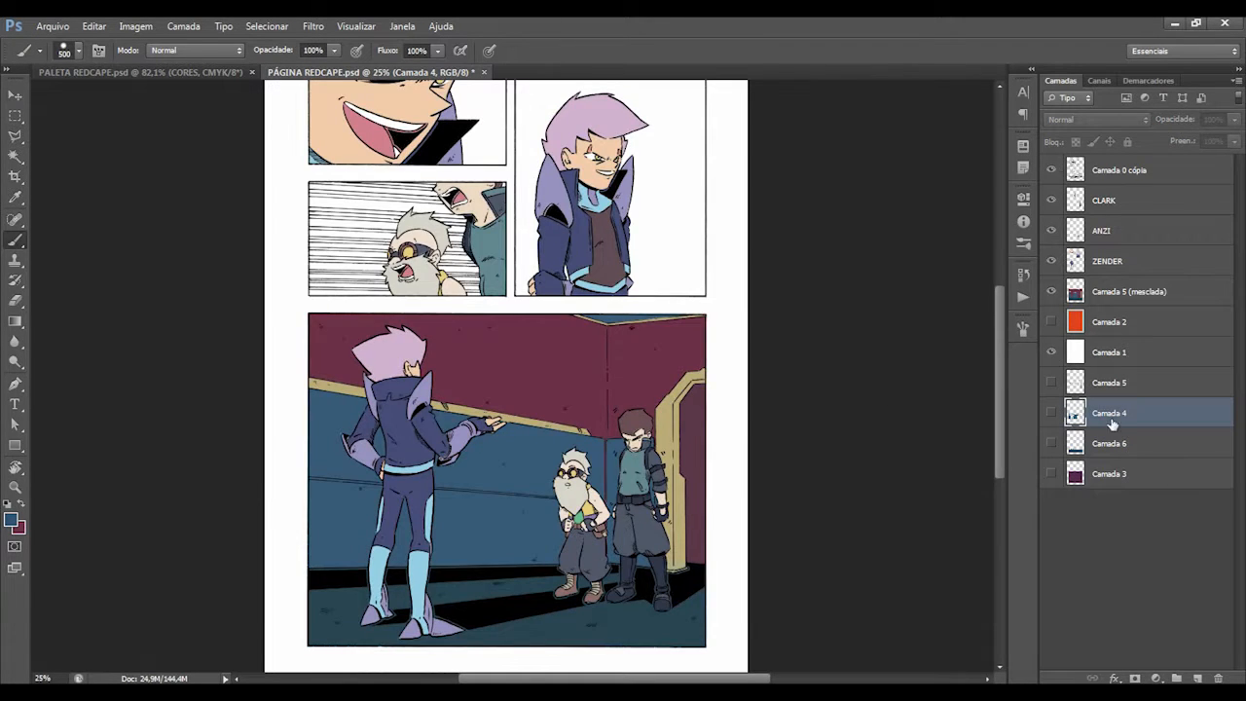
left_click(1120, 292)
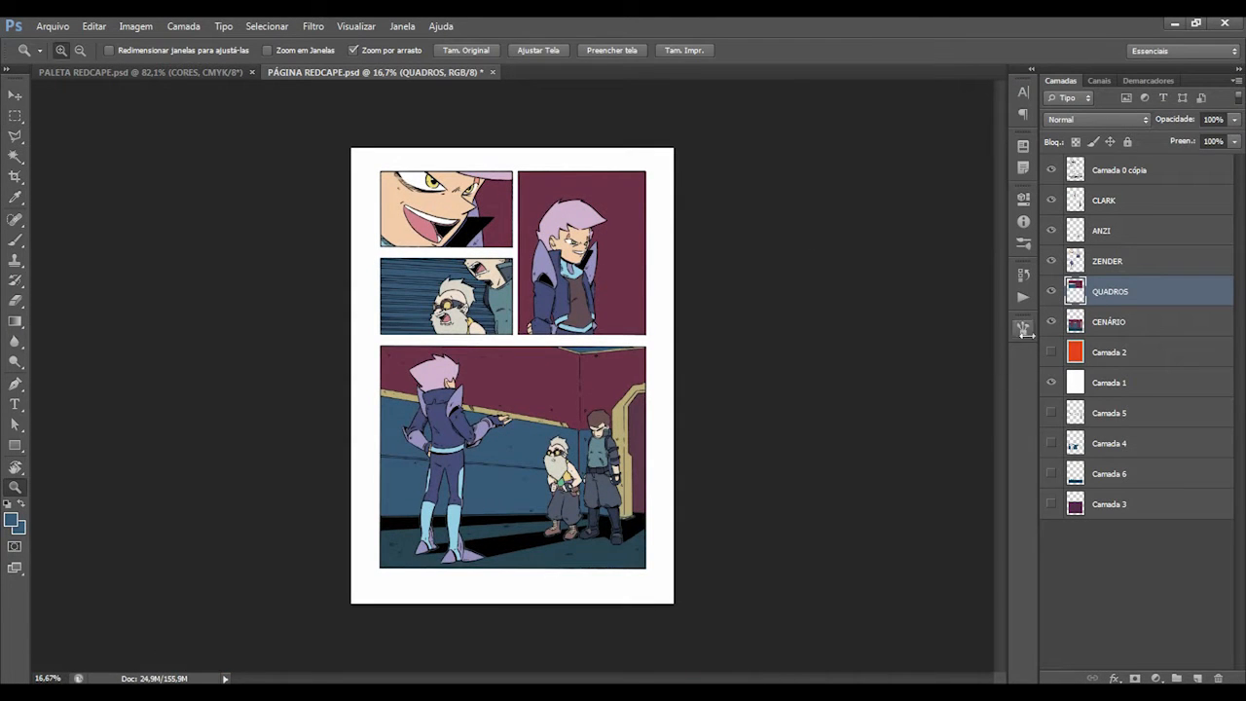
Hide the CENÁRIO layer and add two new layers above Camada 5, named SOMBRA and LUZ.
left_click(523, 54)
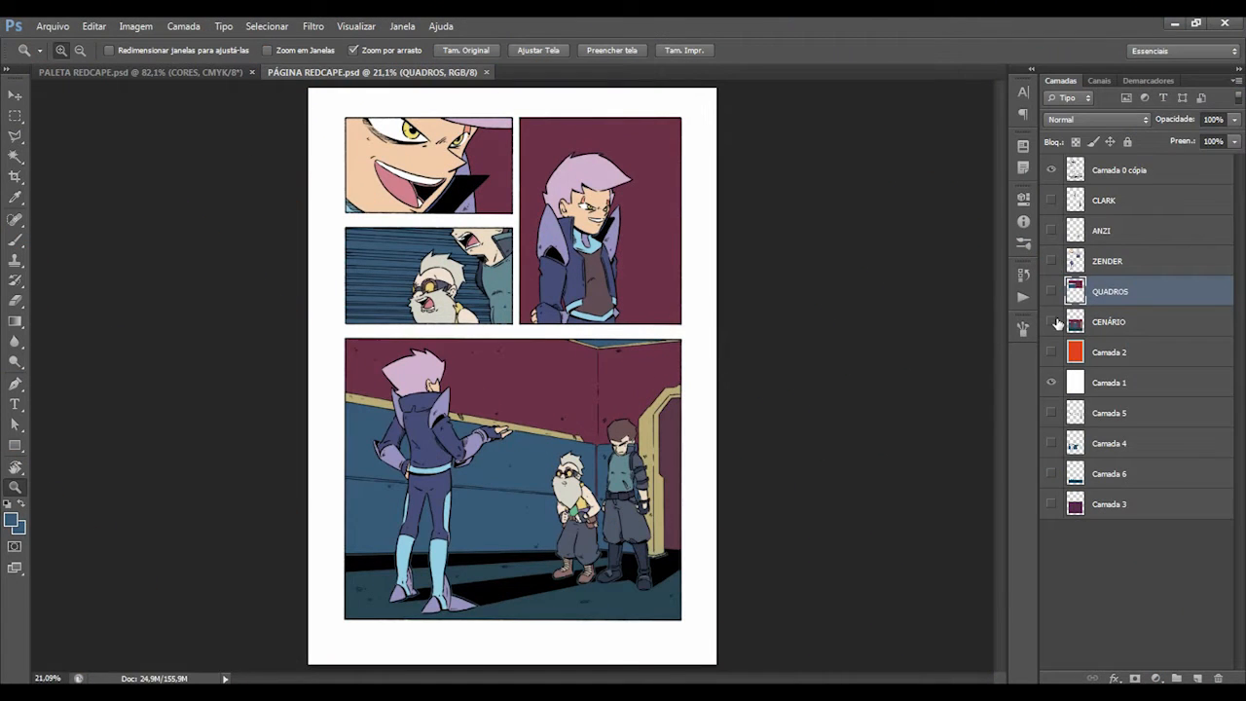
left_click(1052, 322)
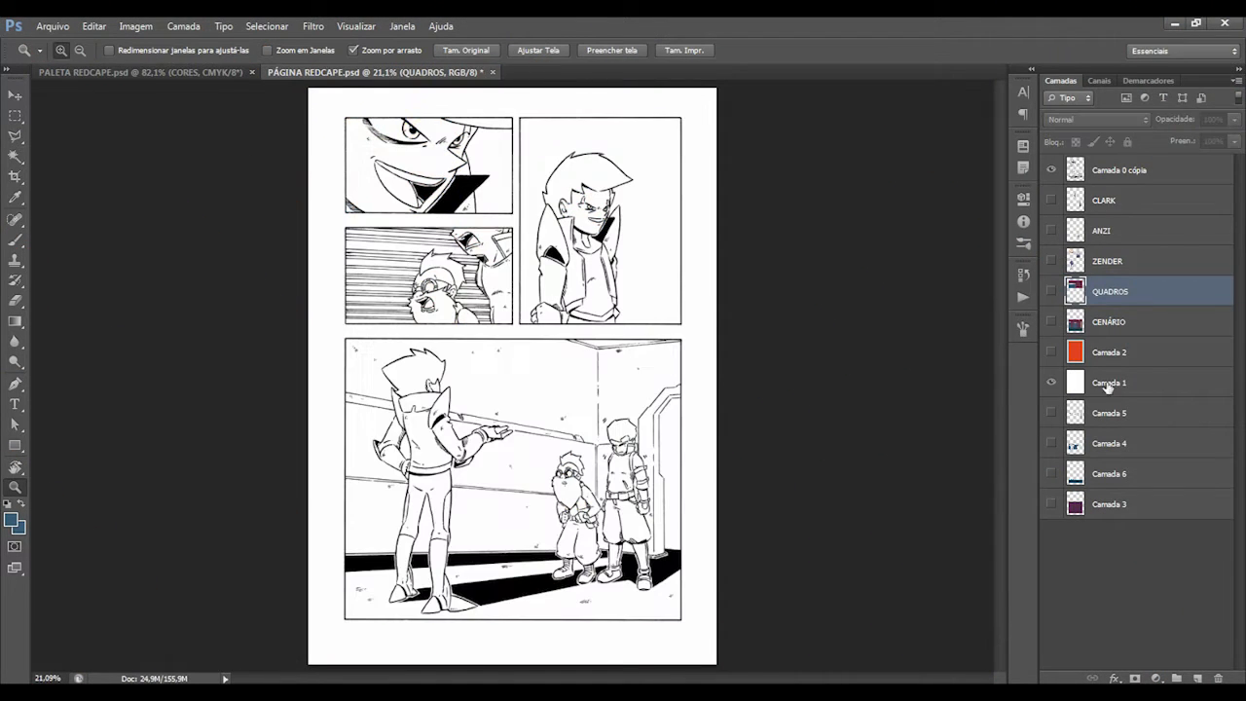
left_click(1105, 416)
left_click(1197, 679)
left_click(1198, 678)
double_click(1112, 414)
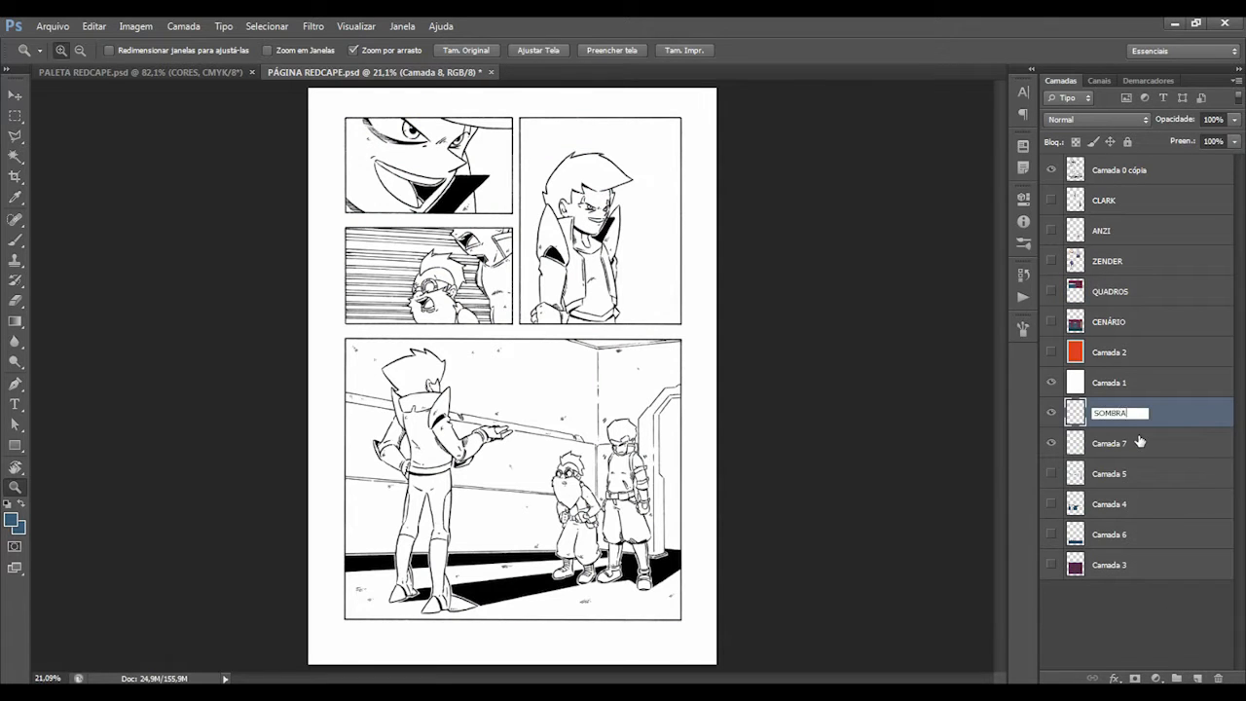
double_click(1114, 447)
left_click(851, 172)
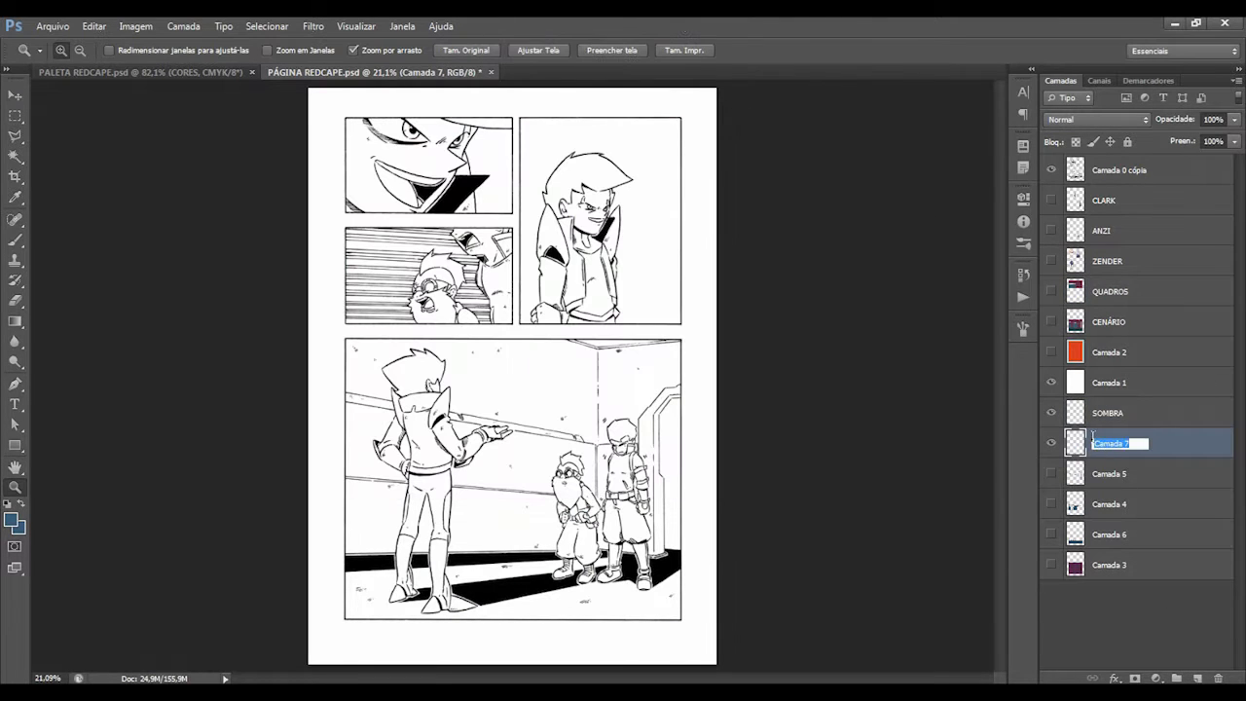
Set the foreground and background colours to pure green and pure red.
left_click(11, 520)
left_click(631, 386)
left_click(611, 191)
left_click(779, 180)
left_click(20, 503)
left_click(11, 520)
left_click(630, 319)
left_click(611, 190)
left_click(779, 180)
Move the SOMBRA and LUZ layers above Camada 1, then select SOMBRA with red as the foreground colour.
left_click(1113, 442, "shift")
left_click_drag(1113, 413, 1112, 372)
left_click(551, 354)
left_click(596, 277)
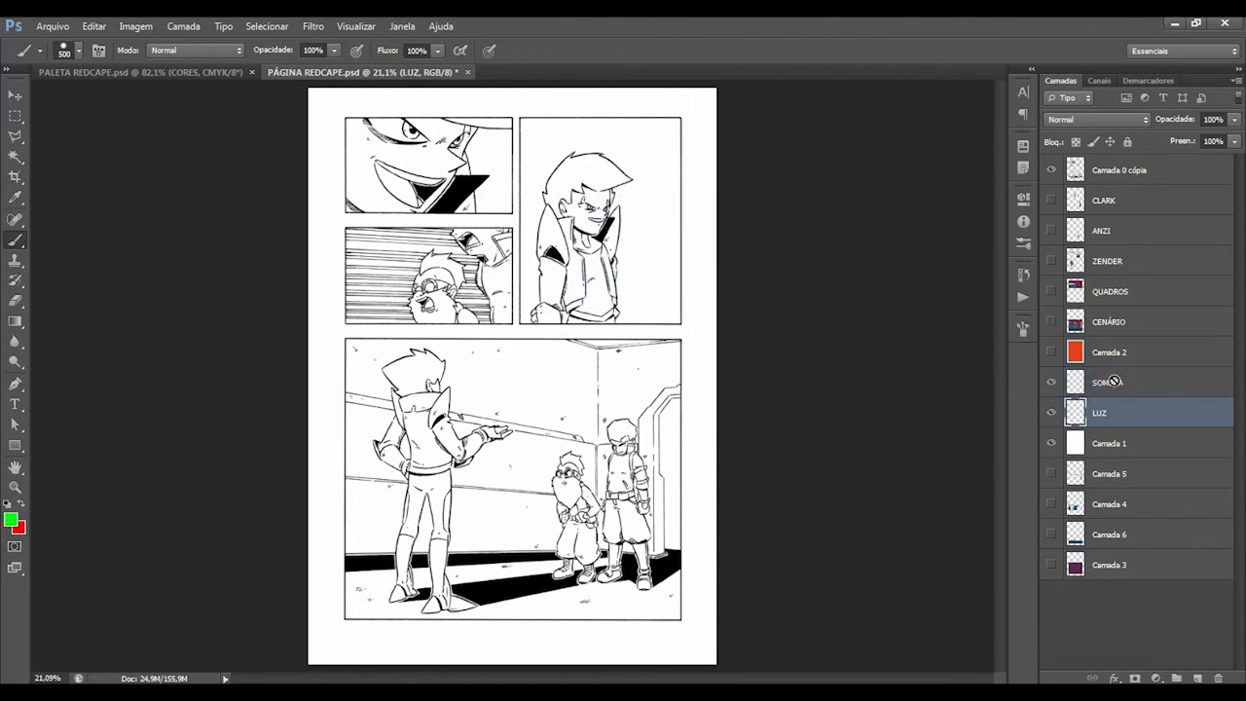
left_click(1110, 385)
key("x")
Adjust the brush settings, trying red test strokes on the SOMBRA layer and undoing them.
left_click_drag(622, 298, 468, 295)
key("ctrl+z")
key("z")
mouse_move(451, 185)
left_mouse_down()
mouse_move(487, 190)
mouse_move(437, 208)
mouse_move(506, 234)
left_mouse_up()
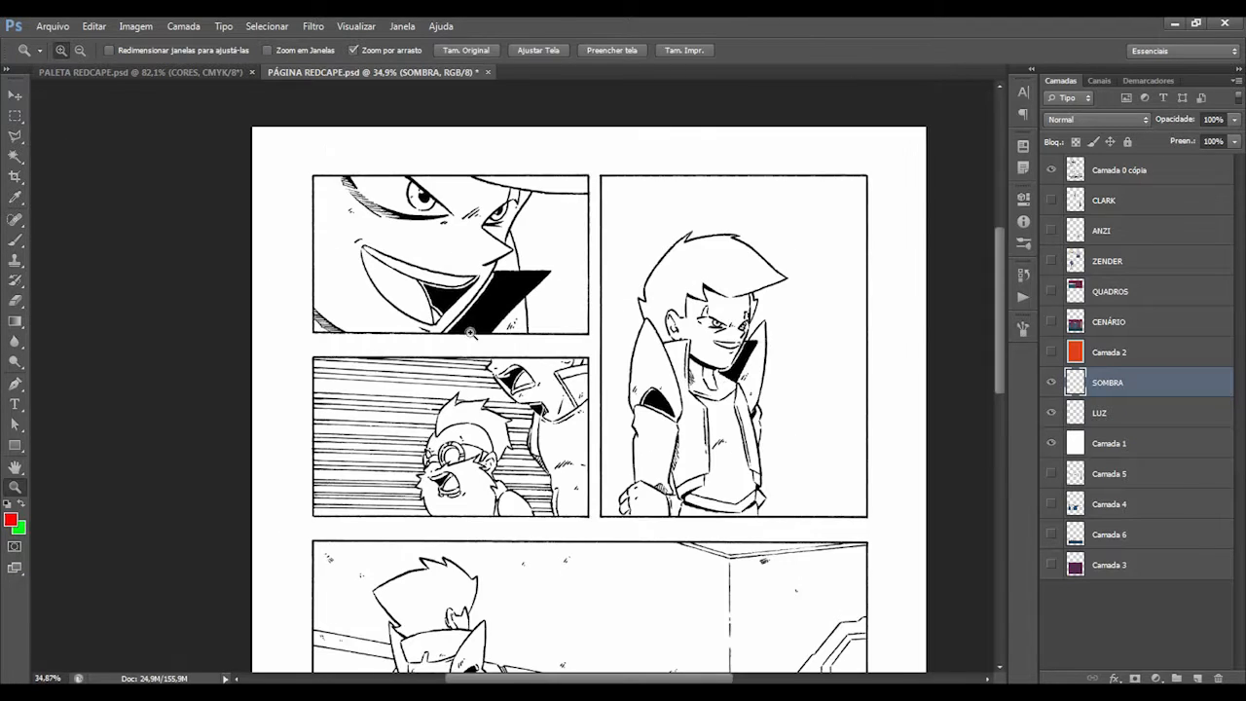
key("b")
left_click(101, 50)
left_click(678, 306)
left_click(981, 241)
mouse_move(502, 380)
left_mouse_down()
mouse_move(723, 393)
mouse_move(487, 390)
mouse_move(533, 382)
left_mouse_up()
key("ctrl+z")
Draw a red shadow edge on Zender's jacket from the hatching under his raised arm down across the belt.
key("z")
key("b")
key("z")
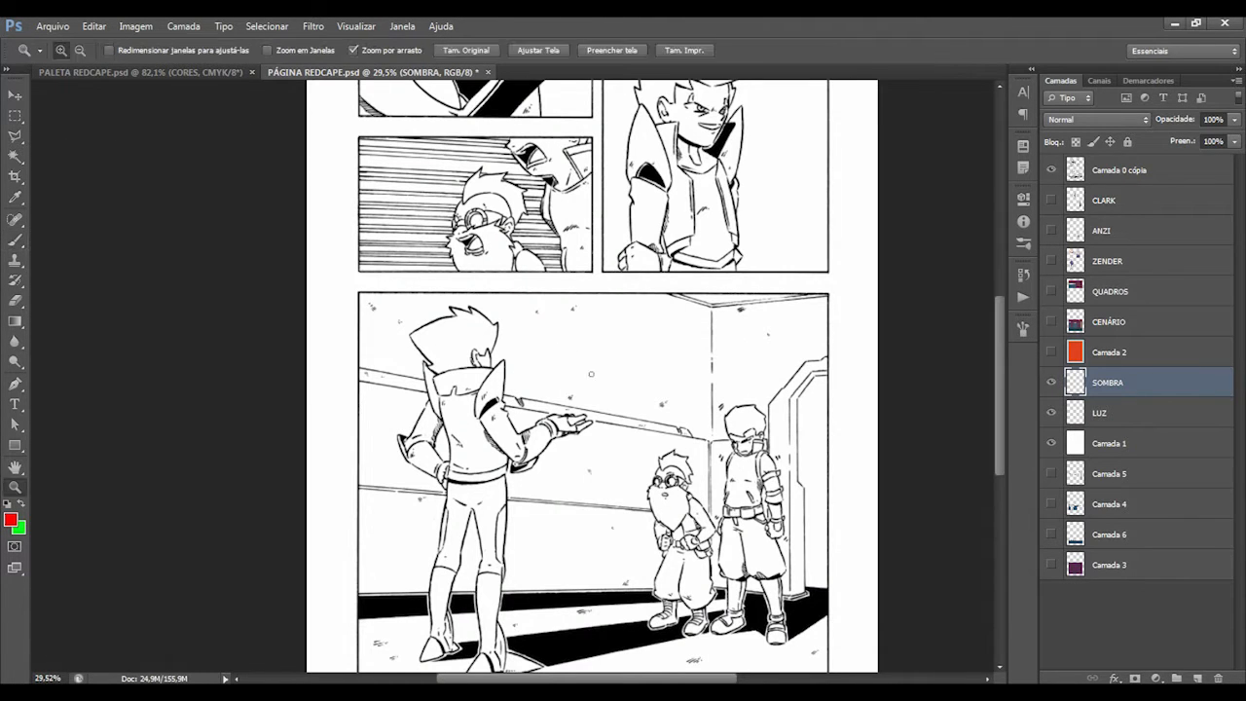
left_click_drag(438, 350, 417, 224)
left_click_drag(458, 444, 498, 473)
left_click(499, 474)
left_click_drag(434, 444, 604, 429)
mouse_move(420, 418)
left_mouse_down()
mouse_move(503, 425)
mouse_move(404, 346)
mouse_move(479, 331)
left_mouse_up()
key("ctrl+space")
left_click_drag(474, 237, 461, 527)
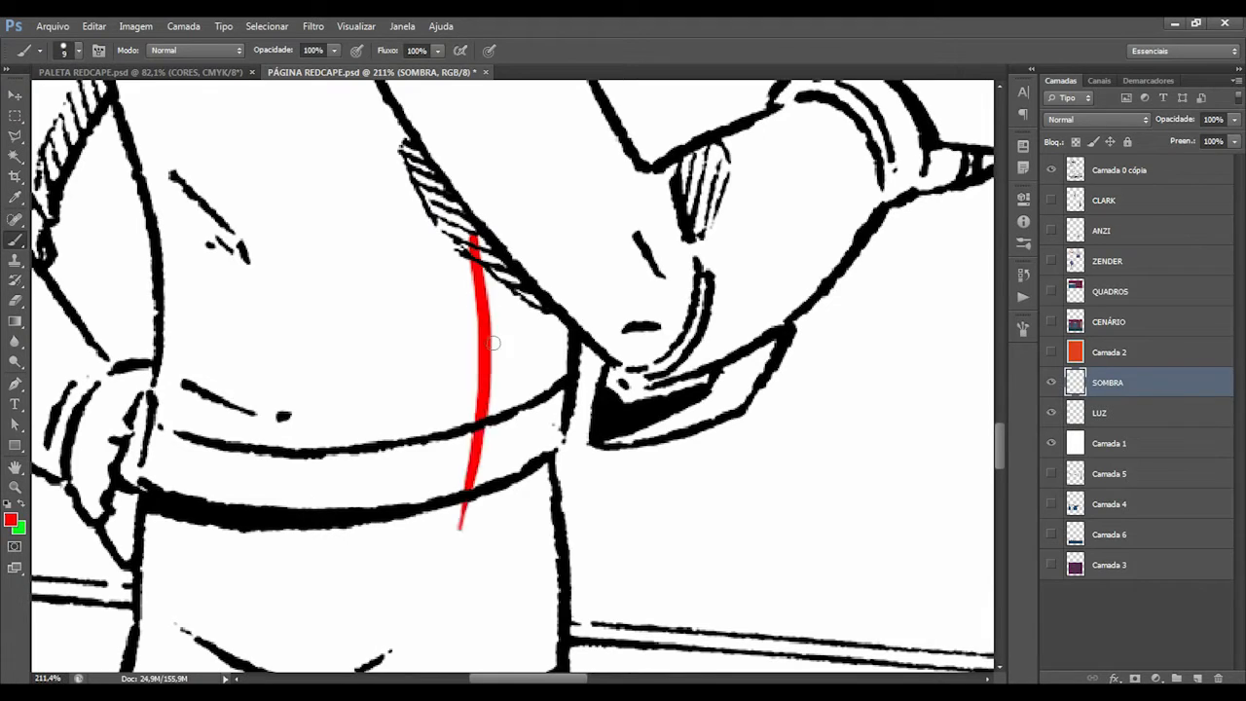
Close the gap at the belt's outer edge, fill the jacket and belt area beside the shadow edge with red, and deselect.
key("ctrl+space")
key("w")
left_click(529, 430)
key("b")
left_click_drag(561, 437, 553, 447)
key("ctrl+d")
key("w")
left_click(530, 430)
key("alt+BackSpace")
key("ctrl+d")
Brush red into the white gaps between the hatching lines under Zender's raised arm.
key("ctrl+space")
left_click_drag(490, 487, 555, 486)
key("b")
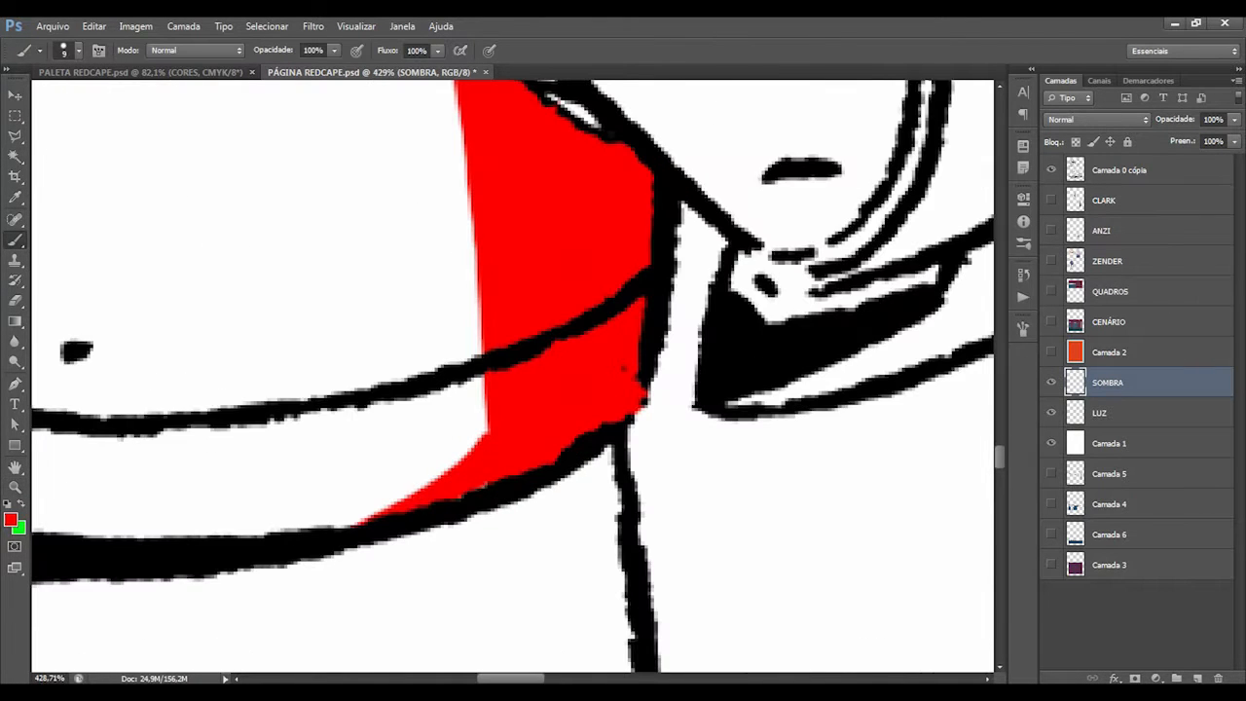
scroll(497, 479, "up", 3)
left_click_drag(438, 207, 460, 253)
key("space")
left_click_drag(463, 278, 531, 432)
left_click_drag(397, 216, 391, 191)
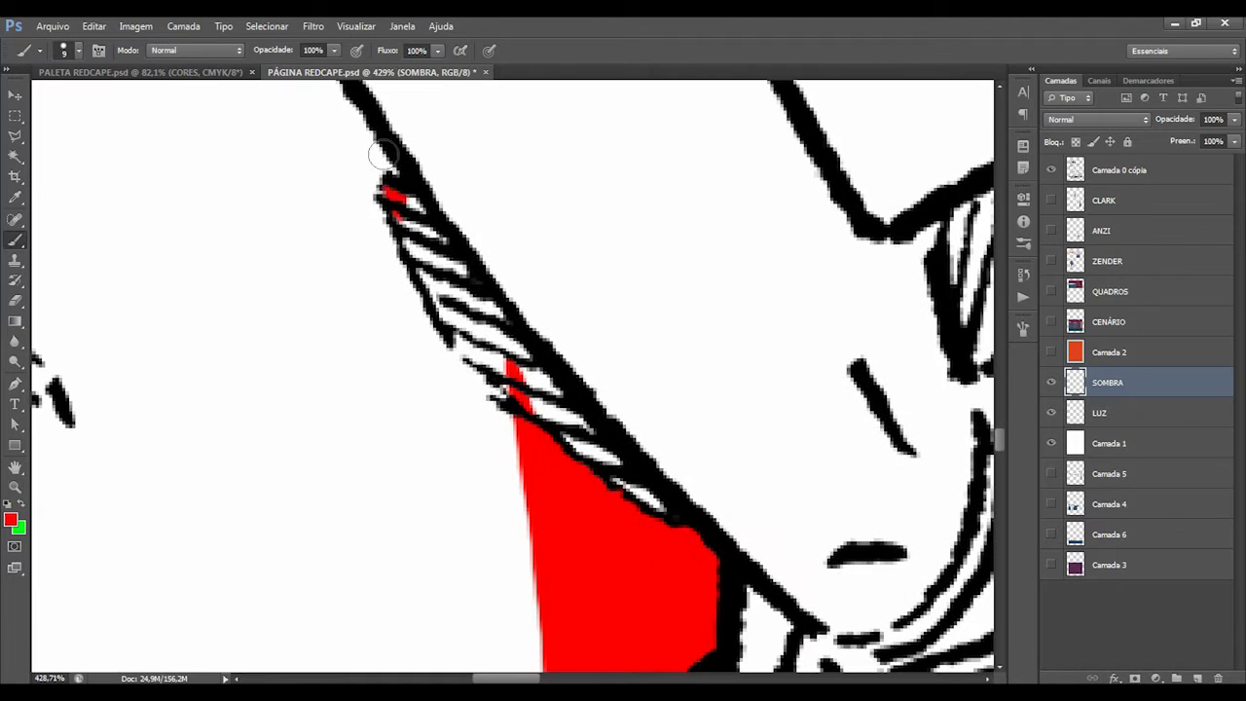
left_click_drag(579, 440, 617, 460)
left_click_drag(621, 483, 662, 510)
Draw a red shadow edge from Zender's belt down the outer part of his right thigh.
key("ctrl+space")
left_click_drag(774, 452, 584, 463)
left_click_drag(755, 494, 964, 492)
key("ctrl+space")
left_click_drag(681, 434, 642, 435)
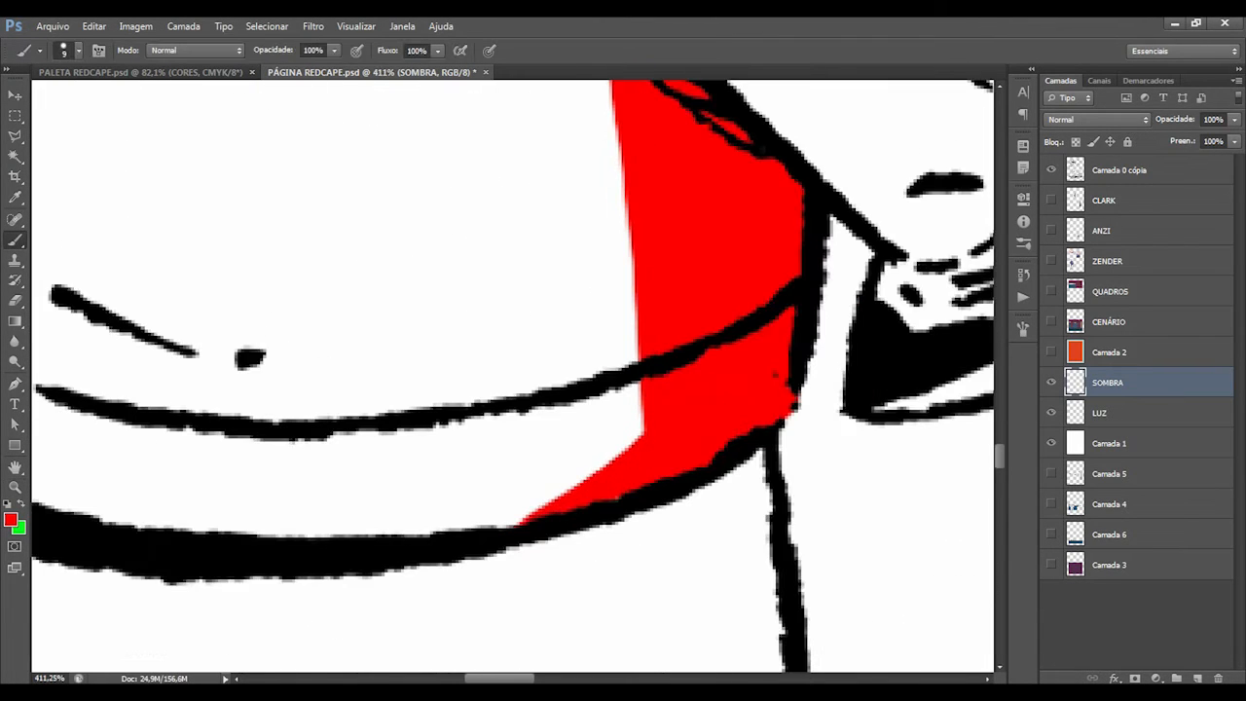
key("ctrl+space")
left_click_drag(555, 401, 390, 403)
left_click_drag(561, 446, 672, 446)
left_click_drag(576, 319, 613, 579)
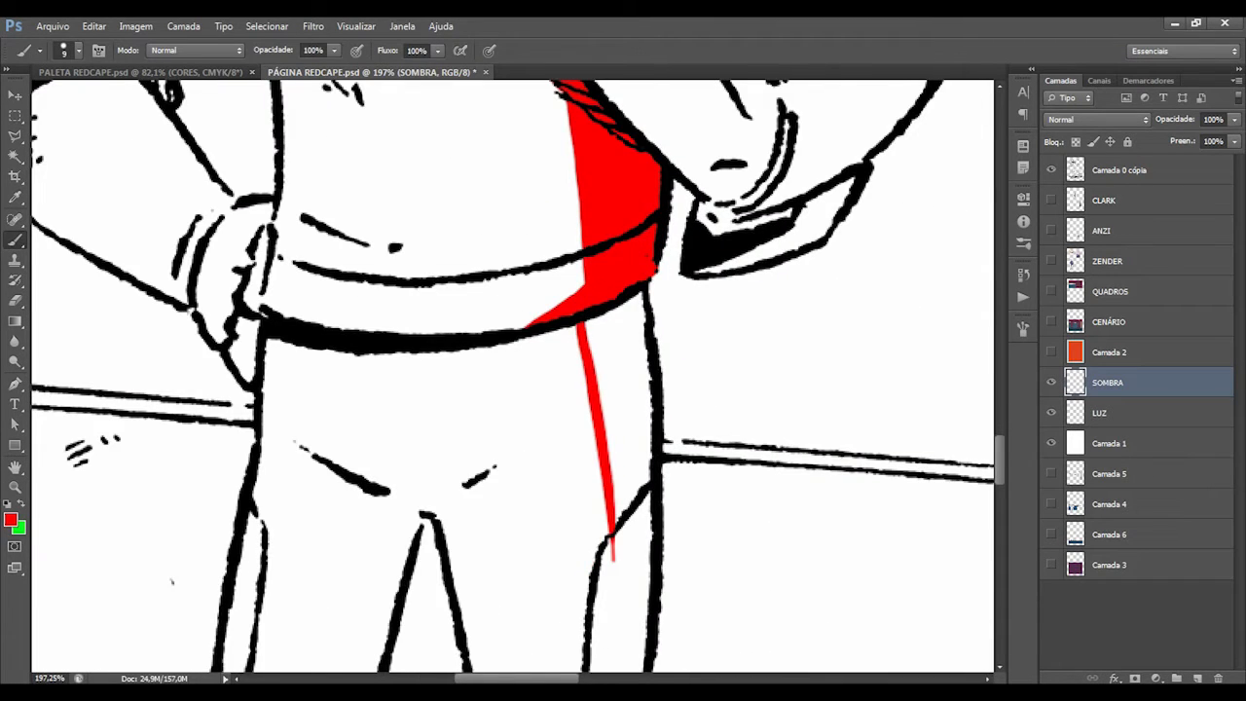
Draw the red shadow edge down Zender's right lower leg, with a short stroke crossing the shin.
key("ctrl+space")
left_click_drag(631, 401, 516, 403)
left_click_drag(538, 504, 634, 502)
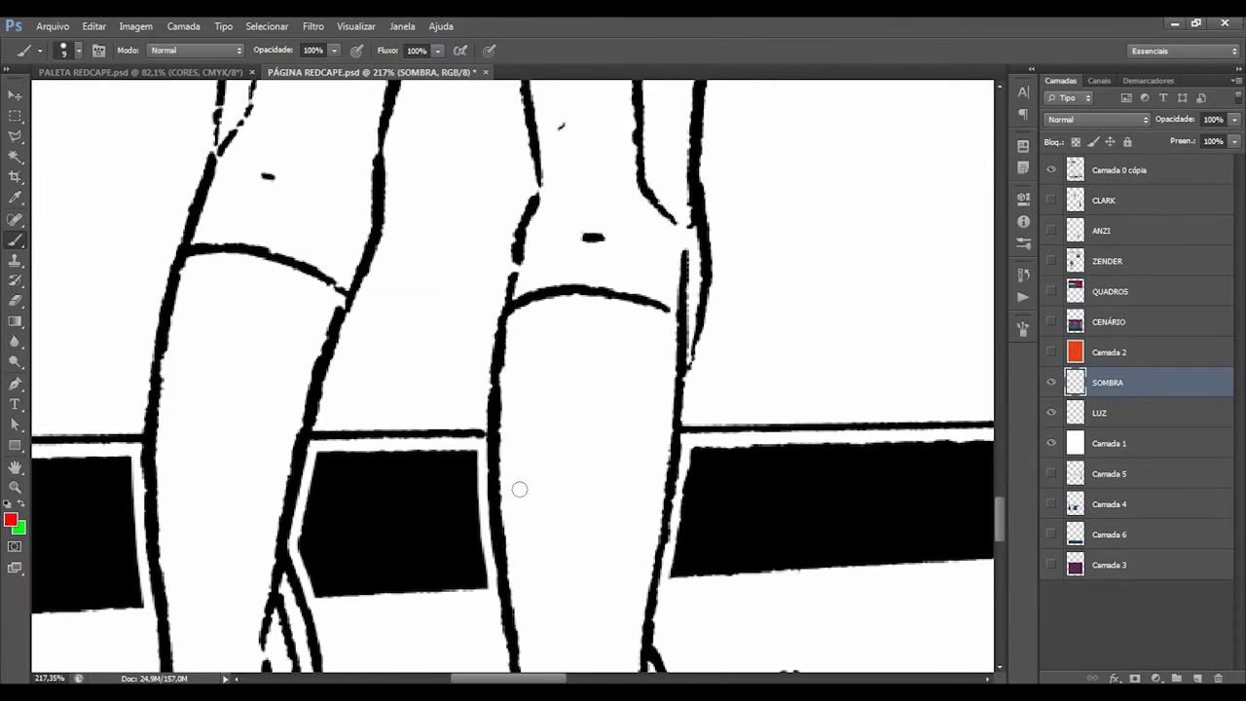
left_click_drag(659, 316, 619, 563)
key("ctrl+space")
left_click_drag(640, 495, 677, 495)
left_click_drag(602, 501, 642, 467)
Continue the red shadow edge along the side stripe of Zender's right leg past the knee and erase the excess.
key("ctrl+space")
left_click_drag(574, 569, 429, 569)
left_click_drag(566, 468, 645, 469)
mouse_move(615, 312)
left_mouse_down()
mouse_move(604, 553)
mouse_move(689, 575)
left_mouse_up()
key("ctrl+space")
key("e")
left_click_drag(581, 215, 576, 344)
key("ctrl+space")
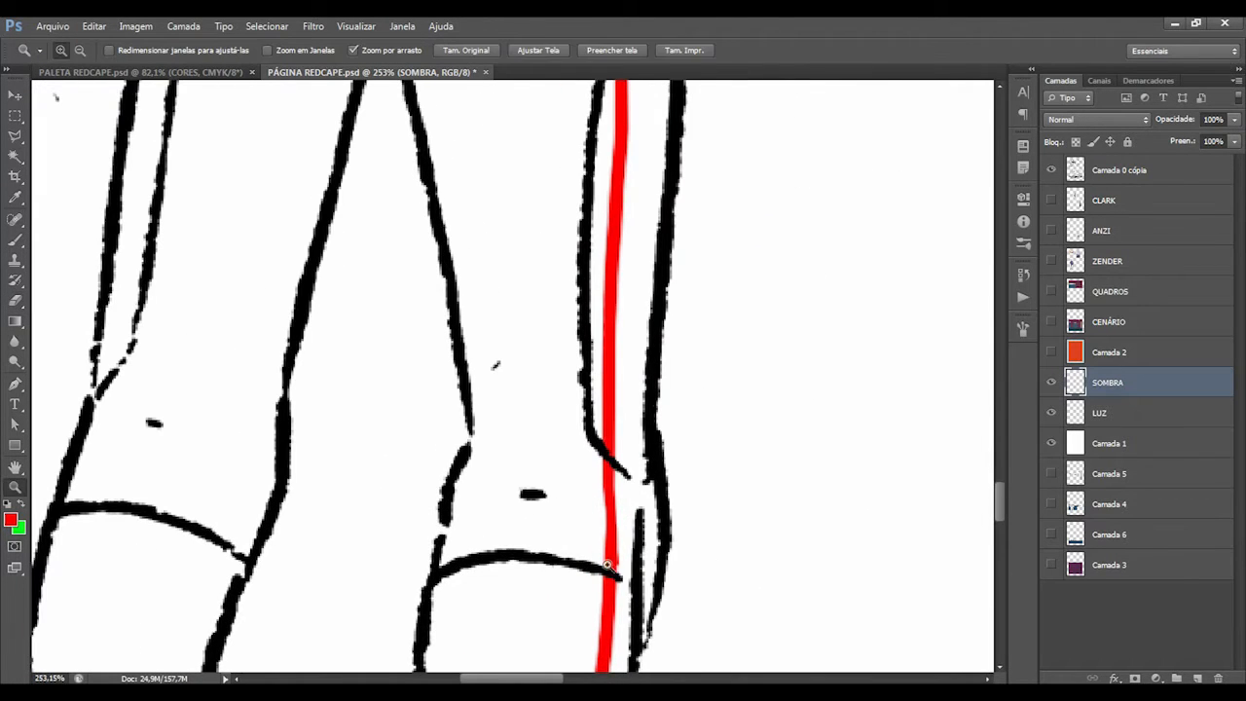
left_click_drag(603, 572, 630, 570)
Paint a small red shadow above the crease mark at Zender's right knee, cleaning its edge with the Eraser.
key("b")
left_click_drag(621, 472, 625, 518)
key("ctrl+space")
mouse_move(646, 464)
left_mouse_down()
mouse_move(605, 468)
mouse_move(629, 410)
mouse_move(682, 412)
left_mouse_up()
mouse_move(609, 394)
left_mouse_down()
mouse_move(645, 394)
mouse_move(592, 391)
mouse_move(667, 407)
left_mouse_up()
key("ctrl+space")
key("e")
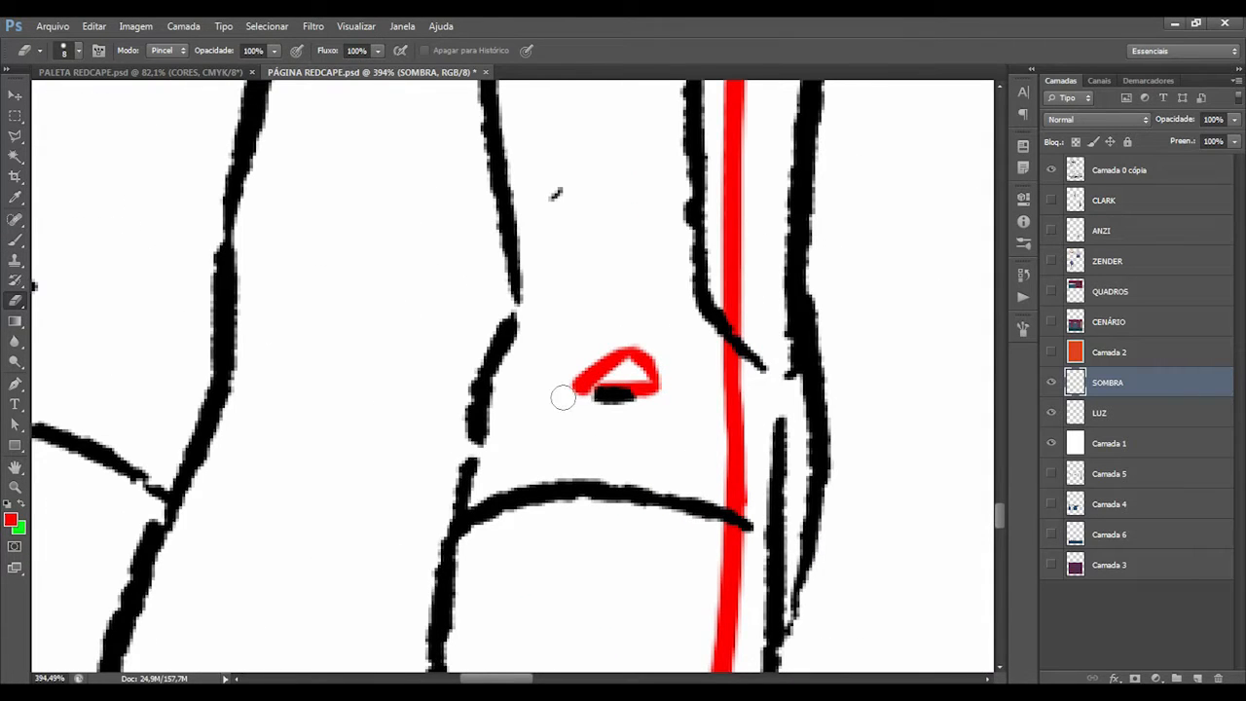
key("b")
mouse_move(613, 380)
left_mouse_down()
mouse_move(630, 386)
mouse_move(582, 395)
left_mouse_up()
key("e")
Outline the highlight on the toe of Zender's right shoe in red and fill the rest of the toe with red.
key("ctrl+space")
left_click_drag(666, 424, 555, 438)
left_click_drag(594, 584, 534, 419)
mouse_move(534, 419)
left_mouse_down()
mouse_move(639, 406)
mouse_move(641, 437)
left_mouse_up()
key("b")
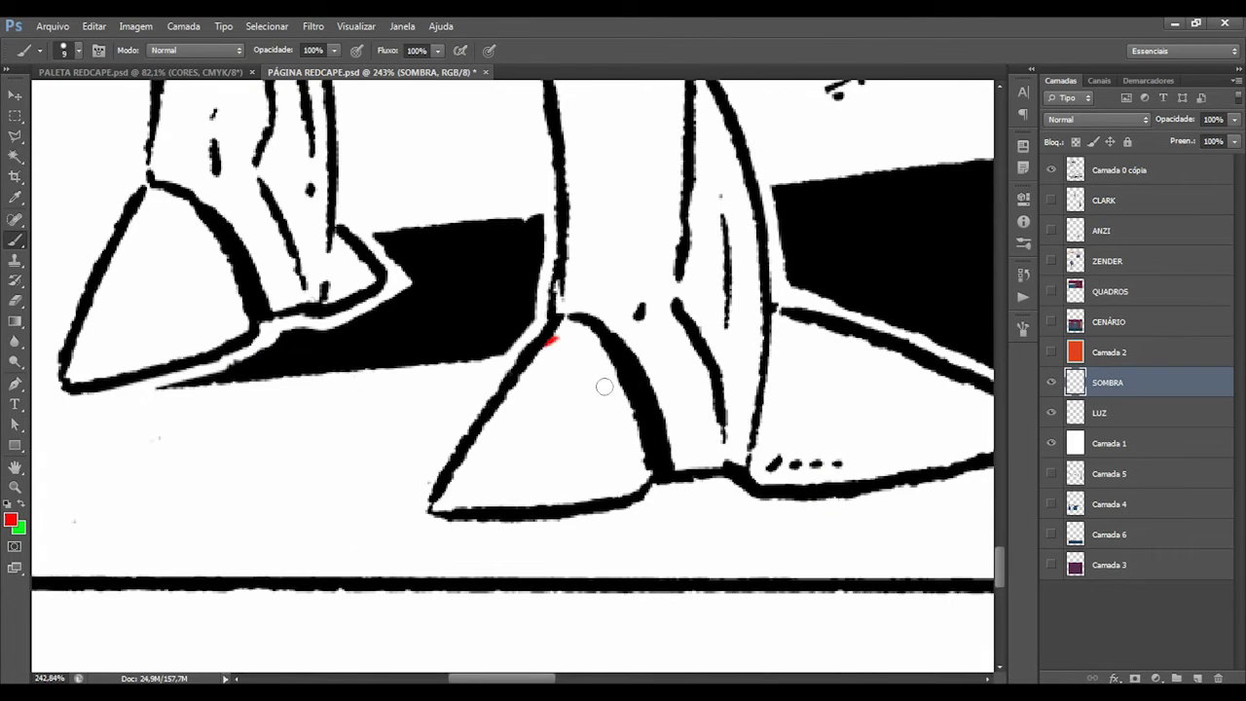
key("ctrl+space")
left_click_drag(536, 465, 589, 366)
key("e")
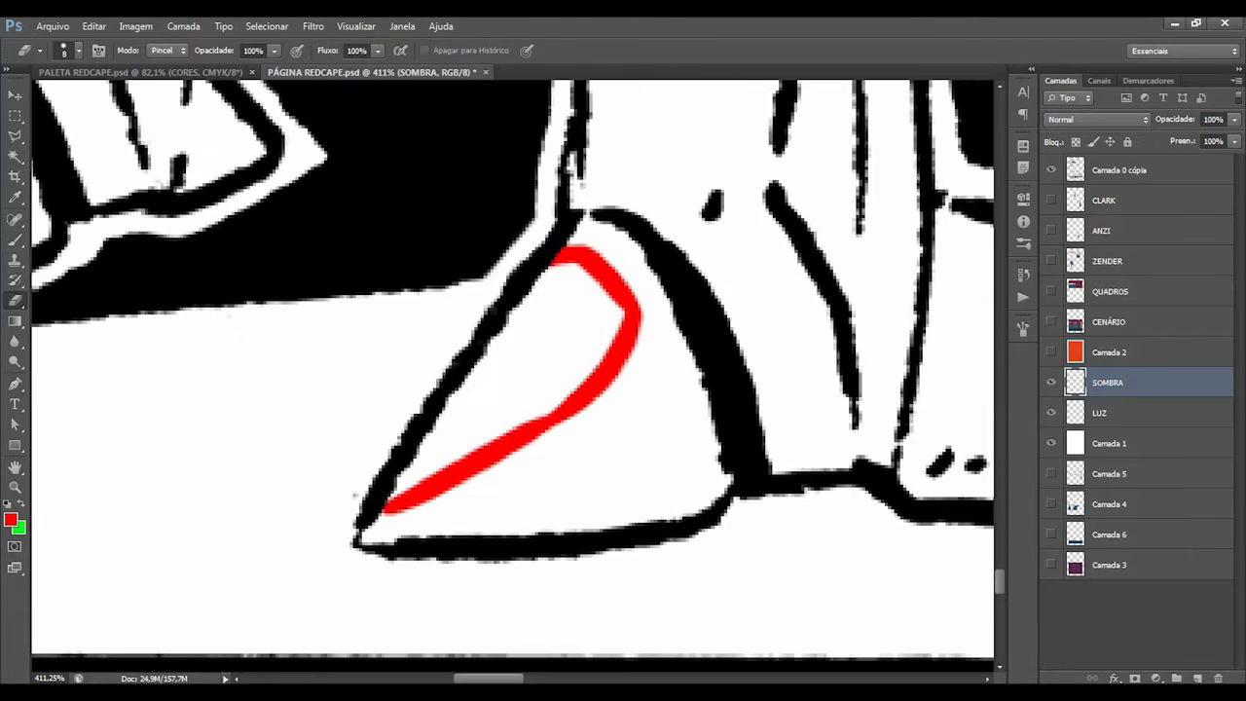
key("g")
left_click(610, 381)
key("e")
Load the ZENDER layer's outline as a selection and paint the right shoe's heel and lower leg red with a larger brush.
key("z")
mouse_move(509, 472)
left_mouse_down()
mouse_move(331, 477)
mouse_move(394, 476)
left_mouse_up()
left_click(1076, 263, "ctrl")
left_click_drag(596, 425, 623, 401)
key("b")
right_click(601, 467, "alt")
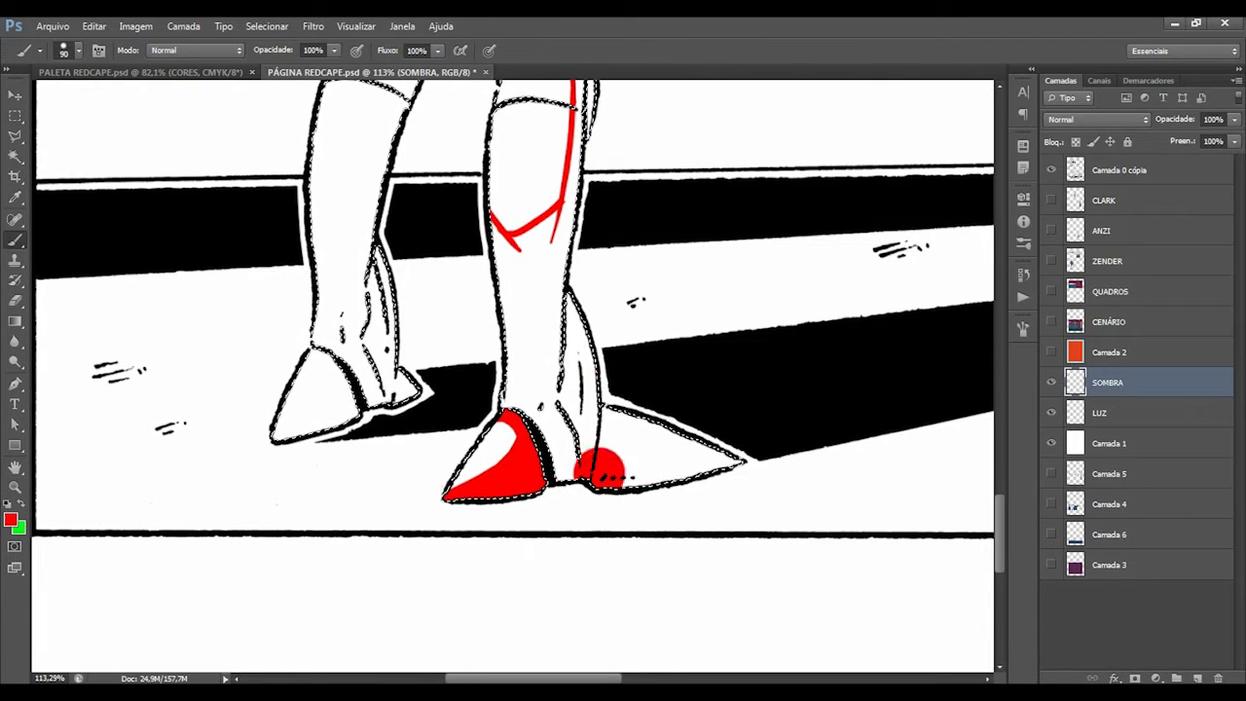
left_click_drag(609, 463, 589, 389)
mouse_move(575, 331)
left_mouse_down()
mouse_move(531, 365)
mouse_move(576, 414)
left_mouse_up()
Select the remaining white ankle area of the right shoe with the Magic Wand, fill it with red and deselect.
key("w")
left_click(563, 438)
key("ctrl+space")
left_click(565, 437)
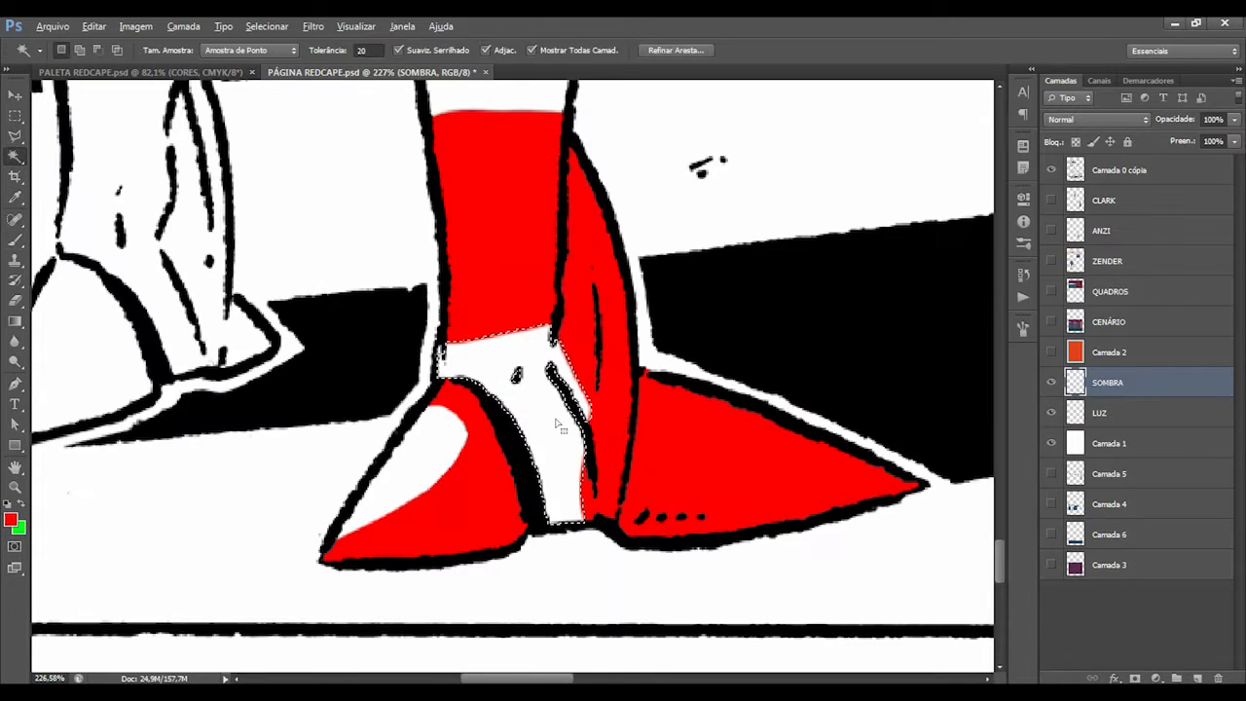
key("alt+BackSpace")
key("ctrl+d")
Outline the shadow's upper edge on Zender's right boot below the knee, then select the lower part and fill it with red.
key("b")
key("z")
left_click_drag(524, 348, 500, 412)
left_click_drag(536, 210, 585, 209)
key("w")
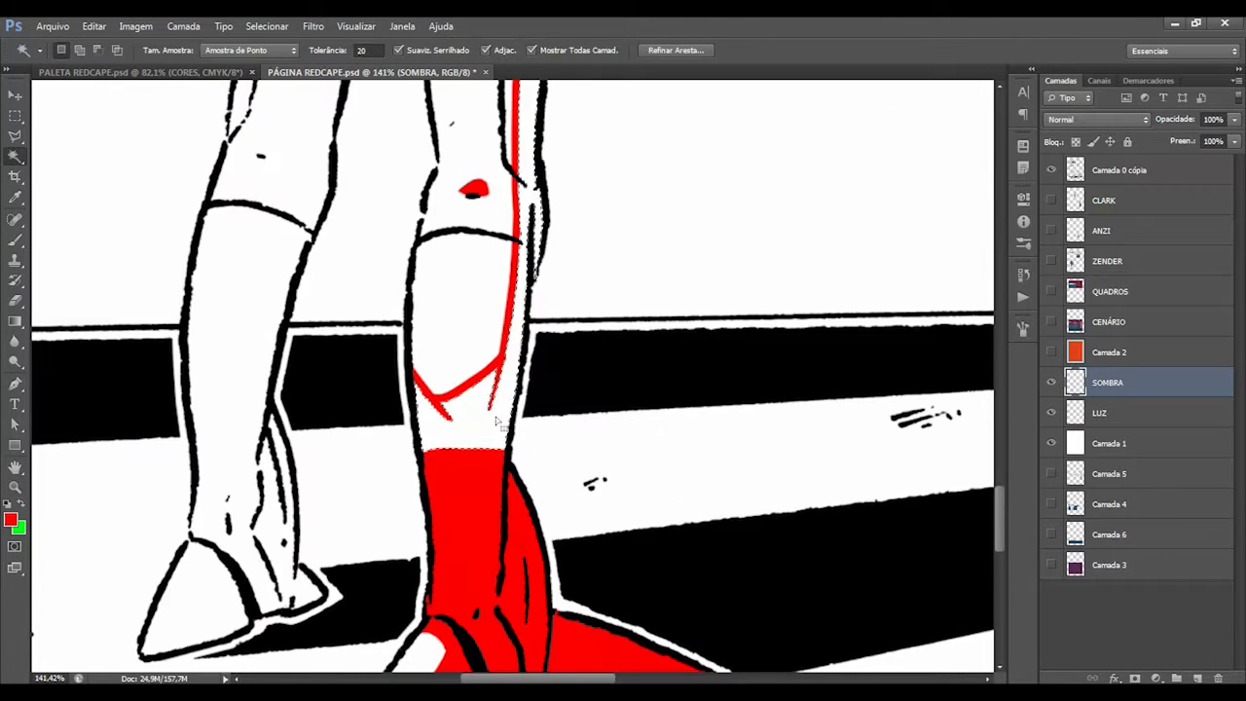
left_click(501, 422)
key("alt+BackSpace")
Clean the inner edge of the red shadow along Zender's right knee and thigh with the Eraser.
key("z")
mouse_move(438, 378)
left_mouse_down()
mouse_move(482, 378)
mouse_move(398, 406)
left_mouse_up()
key("e")
key("z")
left_click_drag(537, 263, 594, 273)
left_click_drag(529, 376, 448, 389)
left_click_drag(483, 351, 533, 351)
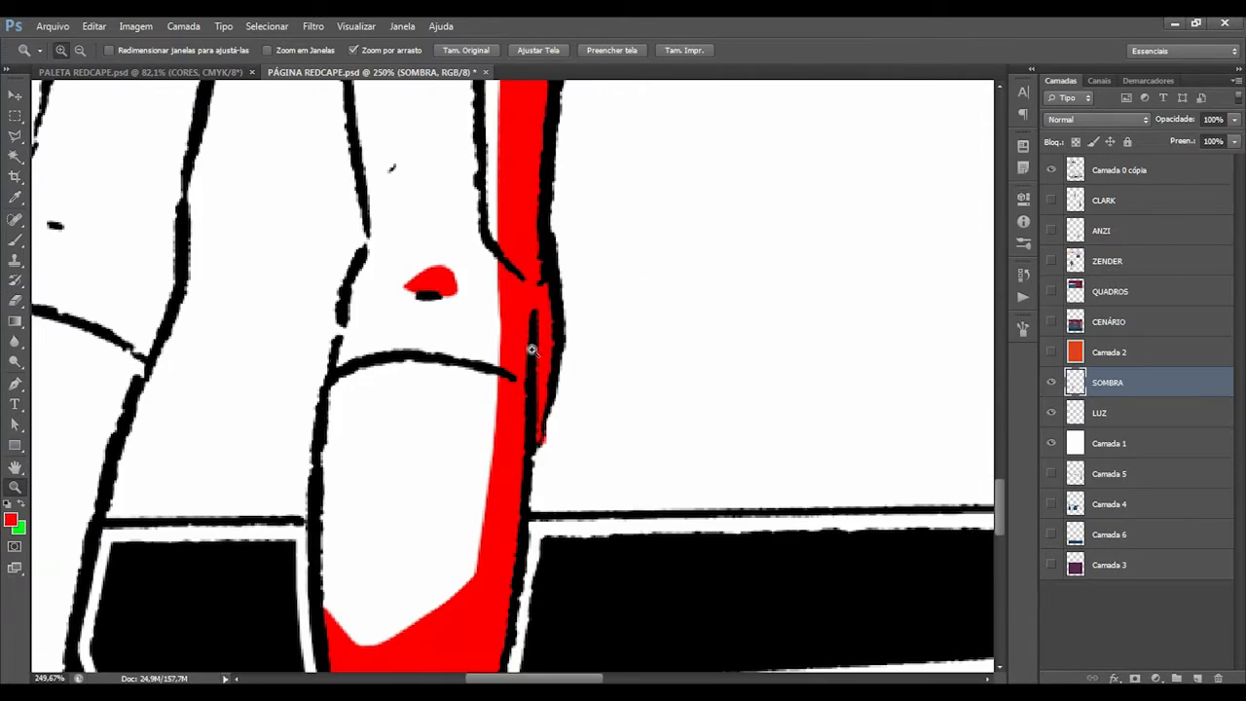
key("e")
left_click_drag(490, 123, 496, 312)
left_click_drag(502, 156, 502, 438)
key("z")
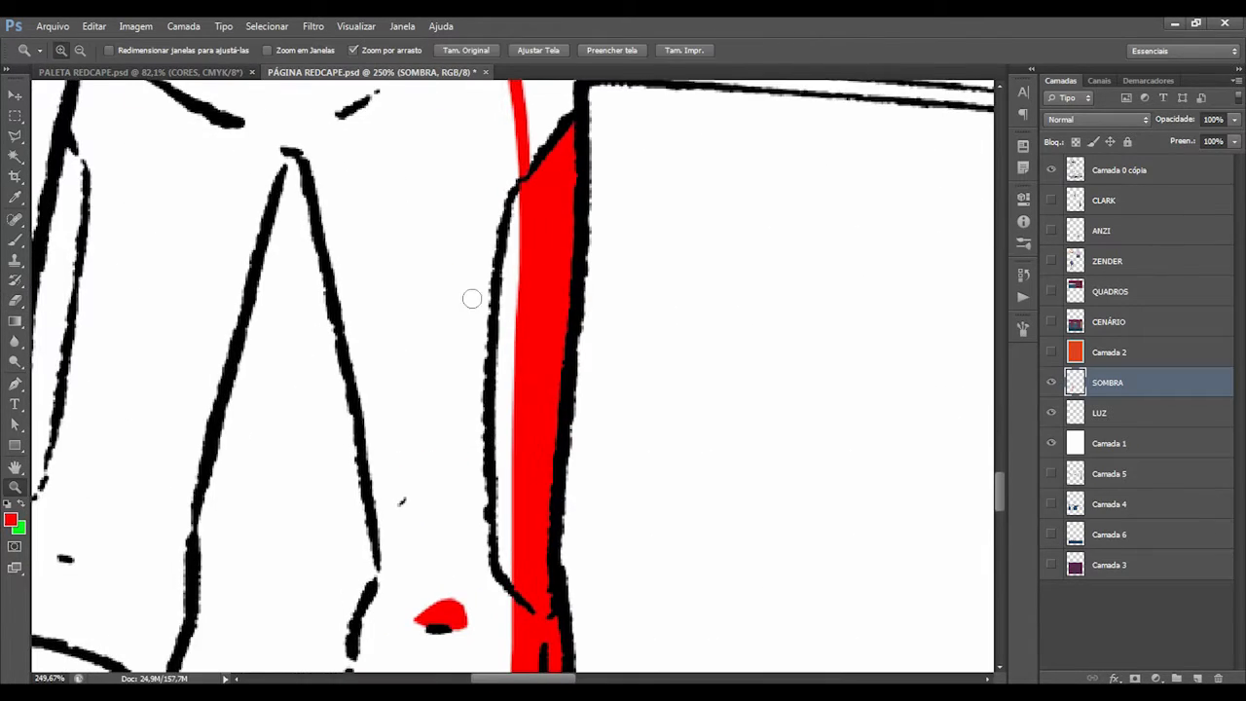
Select the outlined shadow area at Zender's right hip with the Magic Wand, fill it with red and deselect.
left_click_drag(472, 299, 418, 310)
key("w")
left_click_drag(511, 107, 532, 329)
key("alt+BackSpace")
key("ctrl+d")
Outline the shadow along the side of Zender's torso with the Brush and fill it with red.
key("z")
key("b")
mouse_move(460, 491)
left_mouse_down()
mouse_move(653, 439)
mouse_move(545, 389)
left_mouse_up()
key("z")
left_click_drag(541, 484, 681, 467)
key("b")
left_click_drag(516, 445, 755, 261)
key("alt+BackSpace")
Paint the hatched shadows beneath Zender's outstretched arm and at its inner elbow red.
key("z")
key("e")
key("b")
mouse_move(631, 473)
left_mouse_down()
mouse_move(471, 278)
mouse_move(414, 467)
left_mouse_up()
key("alt+BackSpace")
Outline the shadow on the raised collar flap above Zender's outstretched arm and fill it with red.
key("z")
key("b")
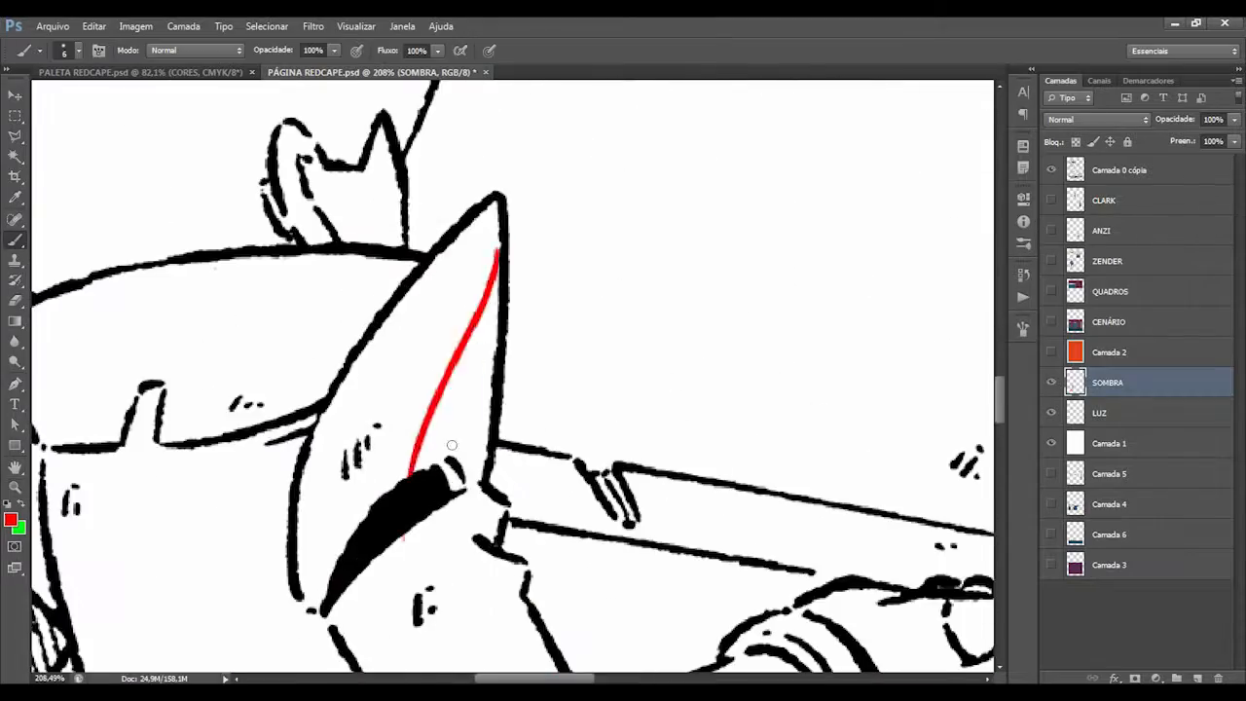
key("w")
key("alt+BackSpace")
key("z")
left_click_drag(516, 380, 361, 397)
left_click_drag(467, 467, 584, 389)
key("alt+BackSpace")
Outline the shadow along the underside of Zender's outstretched arm and palm, painting the elbow and fingers red with a larger brush.
key("b")
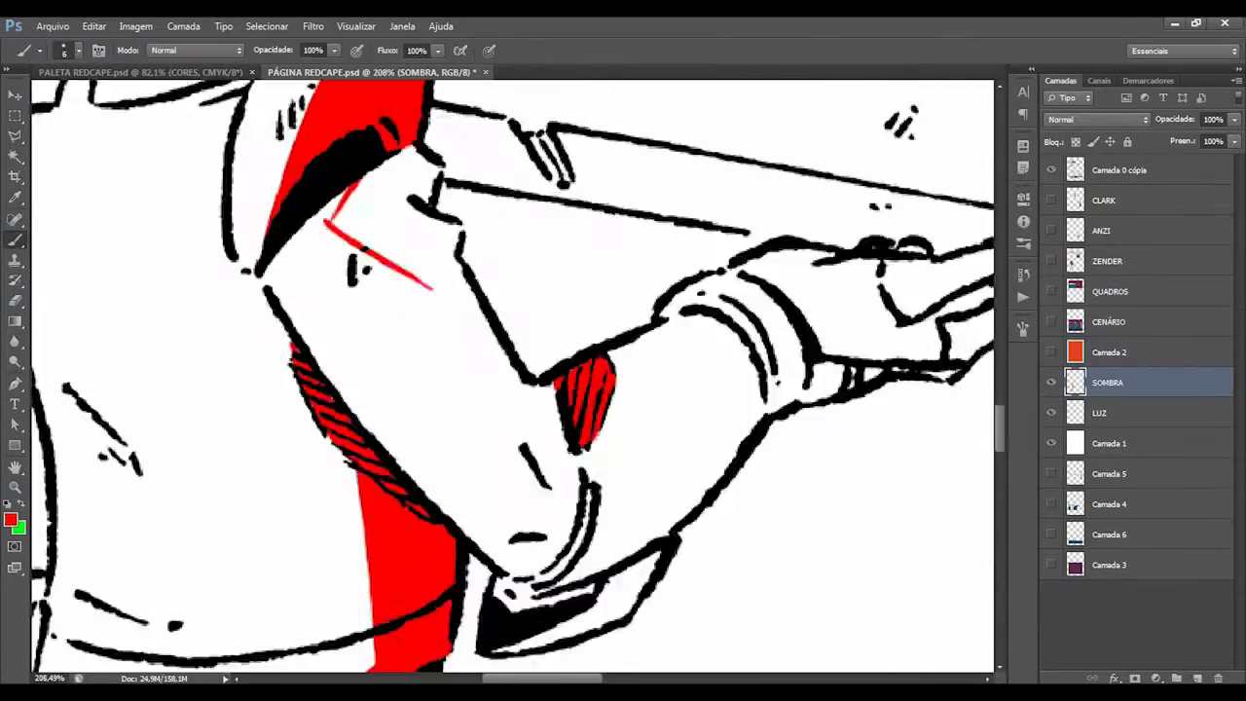
left_click_drag(543, 336, 599, 491)
key("z")
key("b")
left_click_drag(534, 295, 567, 352)
key("z")
key("b")
left_click_drag(361, 626, 675, 509)
left_click_drag(521, 458, 715, 389)
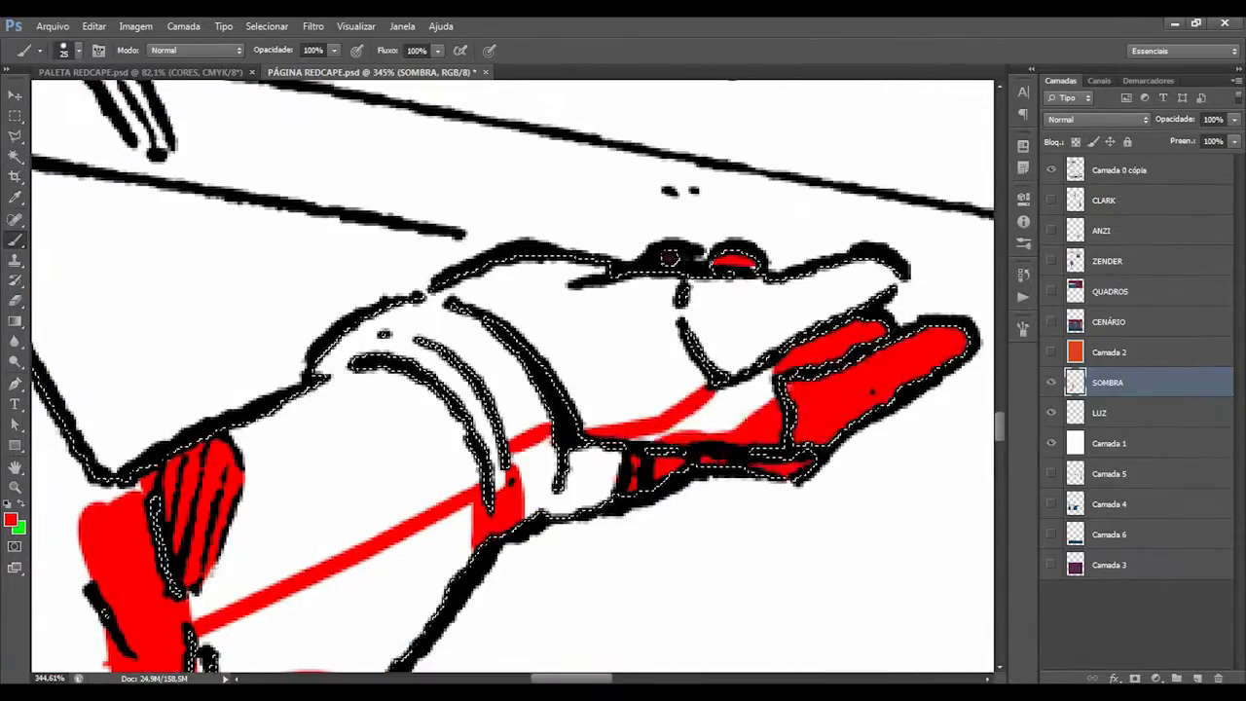
Fill the outlined underside of Zender's outstretched arm and hand with red, cleaning the shadow's edge with the Eraser.
key("w")
key("alt+BackSpace")
key("z")
key("b")
key("z")
key("b")
key("z")
key("e")
mouse_move(510, 434)
left_mouse_down()
mouse_move(590, 385)
mouse_move(639, 247)
left_mouse_up()
Paint the remaining red shadows on Zender's upper body, including the face area beside the ear.
key("z")
key("b")
left_click_drag(490, 403, 508, 469)
key("z")
key("b")
left_click_drag(637, 530, 596, 633)
key("z")
key("b")
left_click_drag(427, 425, 604, 421)
key("z")
key("b")
left_click_drag(458, 275, 501, 334)
Paint a jagged red shadow over the back of Zender's hair around the ear and refine its edge with the Eraser.
key("z")
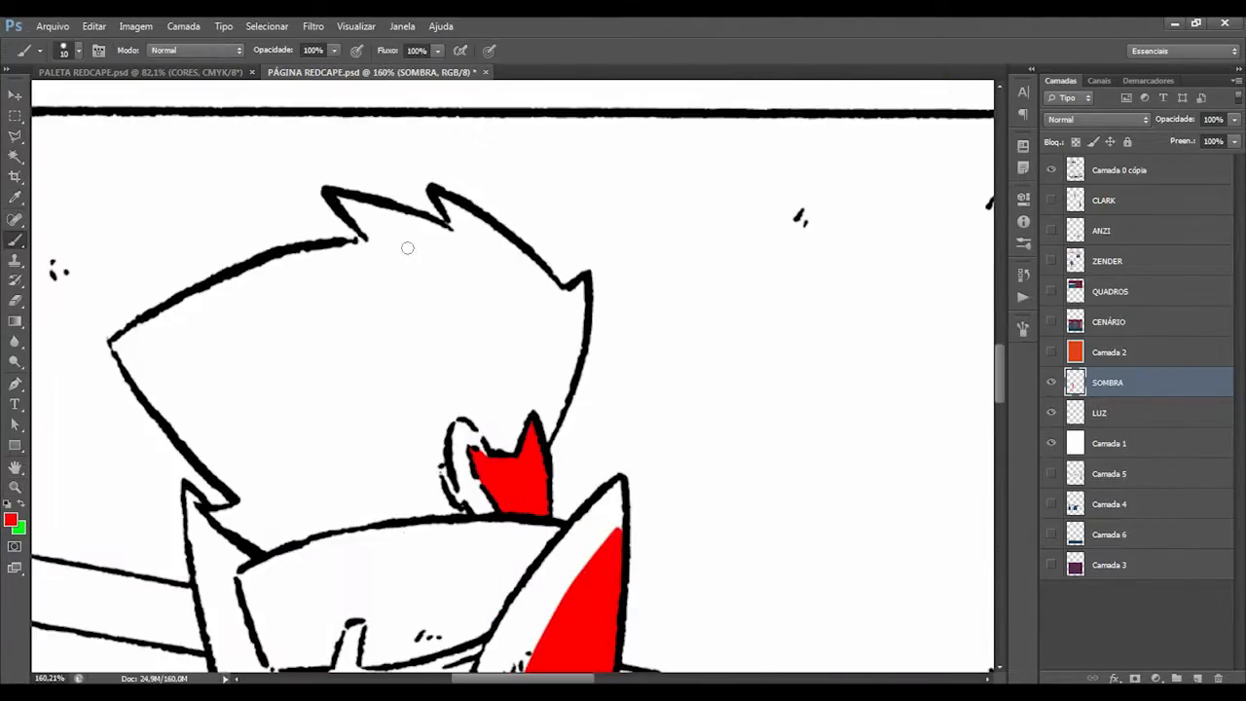
left_click_drag(556, 389, 376, 570)
key("z")
left_click_drag(648, 348, 834, 473)
key("e")
key("b")
left_click_drag(813, 523, 623, 584)
key("z")
key("e")
left_click_drag(413, 282, 428, 337)
key("e")
left_click_drag(548, 336, 256, 565)
Paint red shadows on the bearded man's hair, arm, trousers and shoes in the large bottom panel.
key("p")
left_click(364, 367)
left_click_drag(393, 468, 380, 548)
key("z")
key("b")
mouse_move(526, 359)
left_mouse_down()
mouse_move(631, 286)
mouse_move(674, 311)
left_mouse_up()
key("z")
key("e")
Paint red shadows on the face, arm, trousers and boots of the figure beside the bearded man, cleaning edges with the Eraser.
key("z")
key("b")
left_click_drag(542, 162, 645, 379)
key("e")
mouse_move(596, 278)
left_mouse_down()
mouse_move(484, 319)
mouse_move(534, 356)
mouse_move(409, 357)
left_mouse_up()
key("z")
mouse_move(370, 486)
left_mouse_down()
mouse_move(451, 340)
mouse_move(419, 360)
left_mouse_up()
key("e")
Paint the door frame and wall strip shadows red in the bottom panel and save the file.
key("z")
mouse_move(520, 346)
left_mouse_down()
mouse_move(465, 345)
mouse_move(532, 361)
left_mouse_up()
key("b")
left_click_drag(631, 270, 362, 418)
key("e")
key("z")
mouse_move(532, 361)
left_mouse_down()
mouse_move(584, 292)
mouse_move(495, 332)
mouse_move(604, 332)
left_mouse_up()
key("ctrl+s")
Paint red shadows on the faces, hair and clothes of the characters in the upper panels, cleaning edges with the Eraser.
key("b")
left_click_drag(426, 256, 361, 509)
key("z")
key("e")
key("z")
key("b")
mouse_move(557, 127)
left_mouse_down()
mouse_move(582, 373)
mouse_move(574, 409)
left_mouse_up()
key("e")
key("z")
left_click_drag(389, 448, 302, 448)
Fit the whole page on screen, keep bright green as the foreground colour and activate the LUZ layer.
left_click(519, 52)
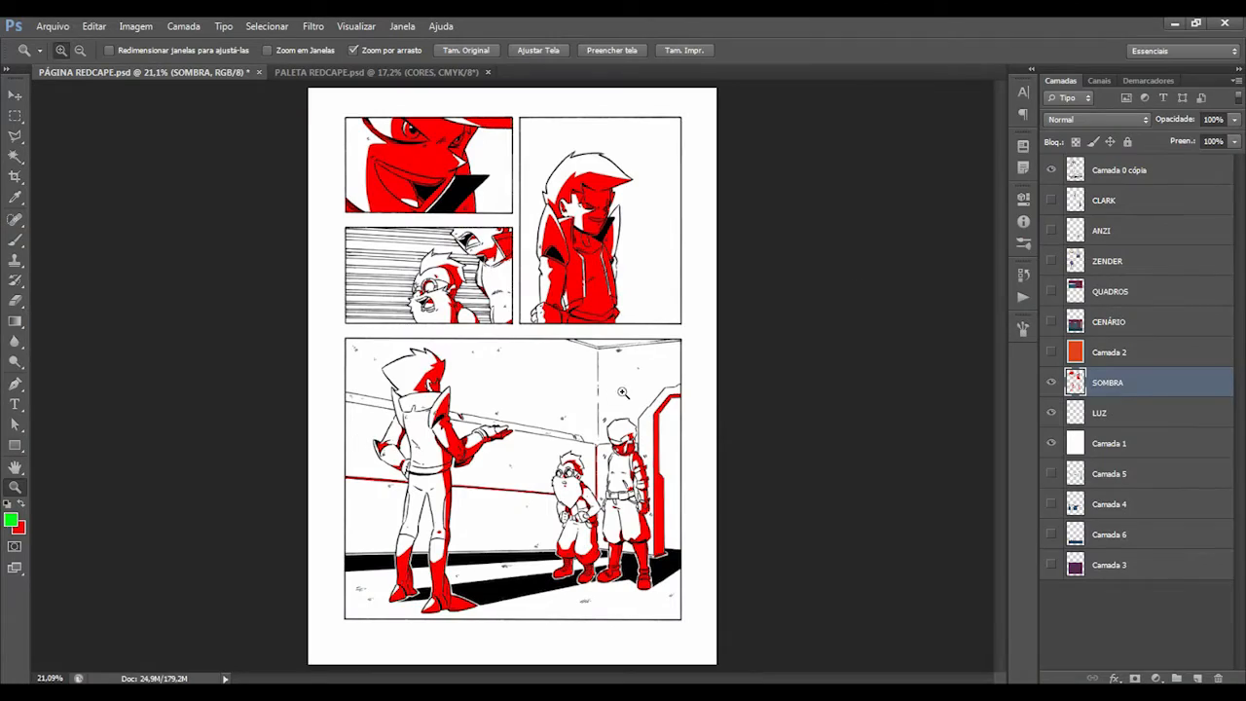
left_click(11, 520)
left_click(779, 181)
left_click(1085, 413)
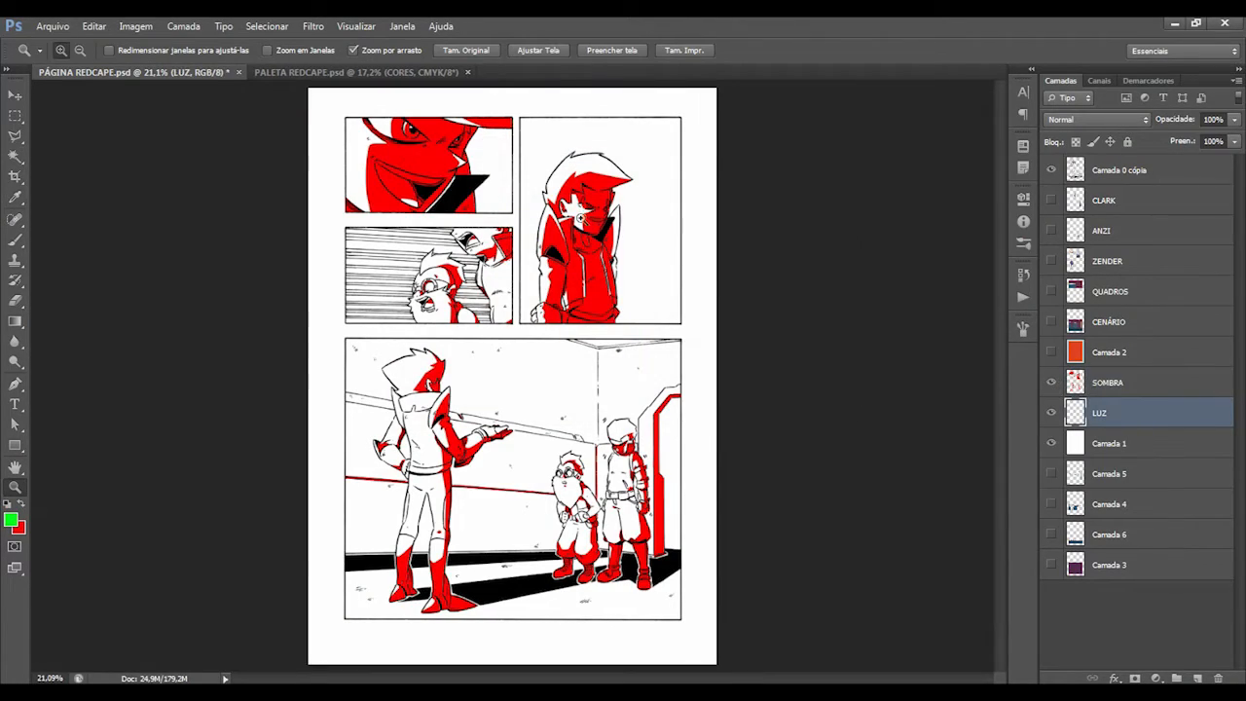
Paint a green highlight along the front tuft of the bearded man's hair in the speed-line panel.
left_click_drag(580, 218, 681, 226)
key("b")
key("z")
mouse_move(504, 295)
left_mouse_down()
mouse_move(413, 147)
mouse_move(533, 366)
left_mouse_up()
left_click_drag(532, 366, 480, 329)
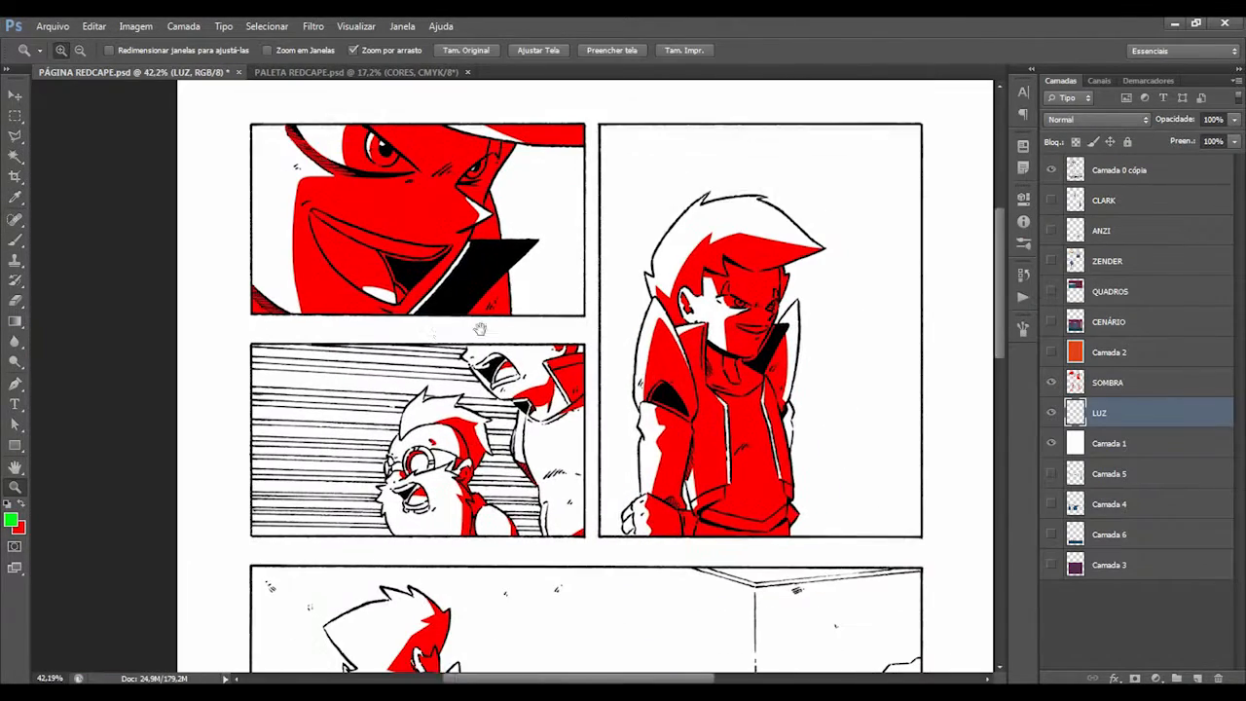
left_click(467, 450)
key("b")
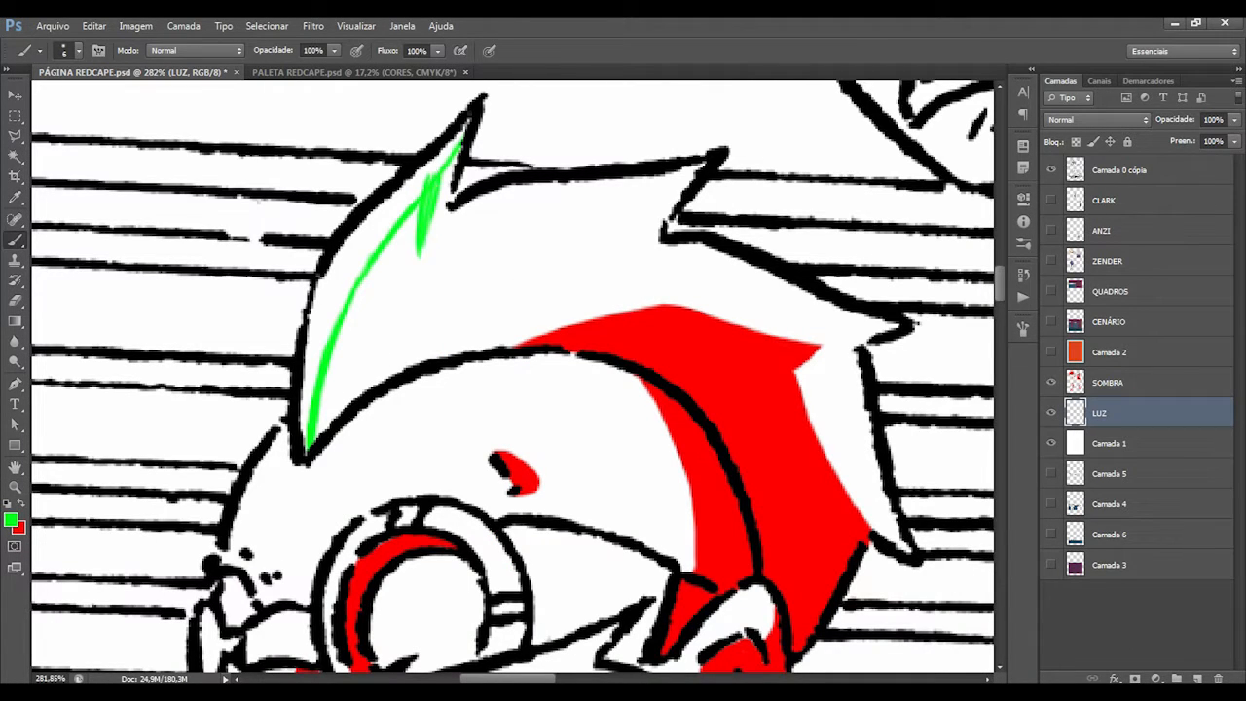
left_click_drag(406, 205, 327, 390)
Add further green highlights to the bearded man in the speed-line panel.
key("z")
key("b")
mouse_move(584, 341)
left_mouse_down()
mouse_move(571, 361)
mouse_move(369, 405)
mouse_move(432, 380)
left_mouse_up()
key("z")
left_click_drag(331, 428, 434, 425)
key("b")
left_click_drag(356, 336, 345, 413)
Draw green highlight outlines following the hair contour of the standing character in the upper panel, trimming them with the Eraser.
key("z")
left_click_drag(468, 386, 574, 386)
key("b")
left_click_drag(212, 362, 255, 382)
key("z")
key("b")
left_click_drag(374, 261, 715, 139)
key("e")
left_click_drag(326, 336, 317, 234)
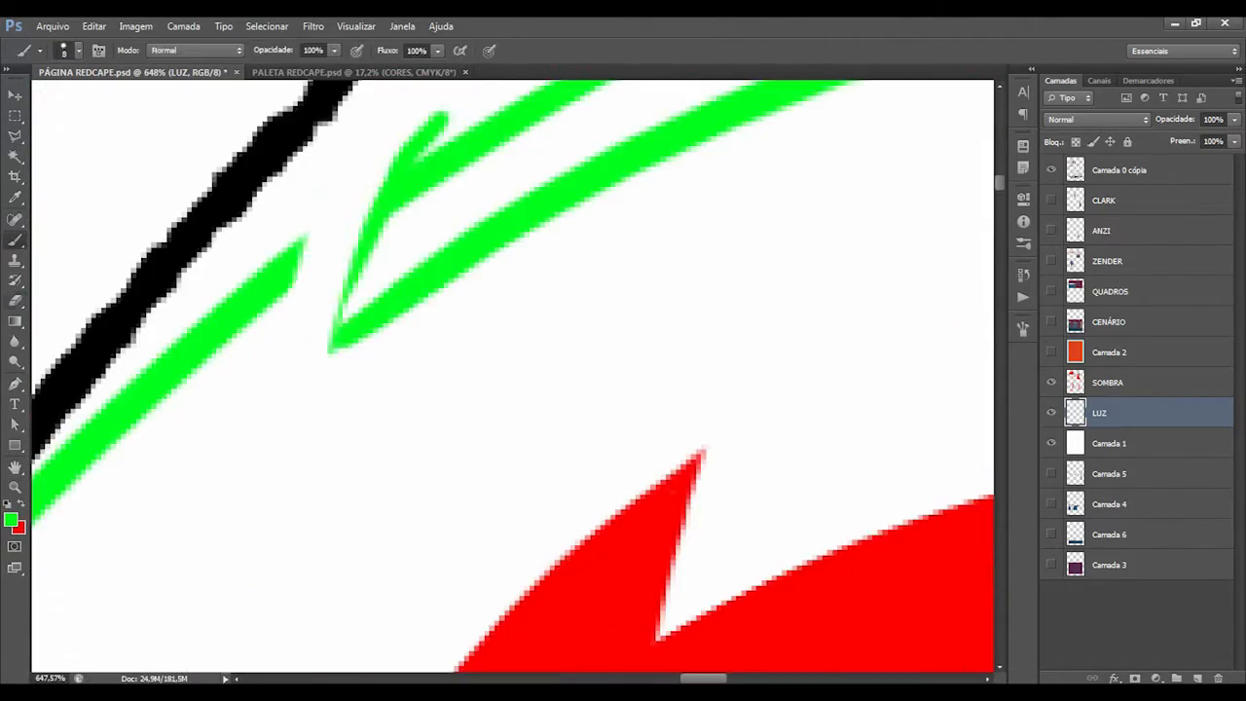
Finish and sharpen the standing character's green hair highlight with the Brush and Eraser, keeping LUZ as the active layer.
key("b")
left_click_drag(292, 360, 545, 210)
key("e")
left_click_drag(353, 412, 384, 362)
left_click(1120, 171)
left_click(1100, 413)
key("b")
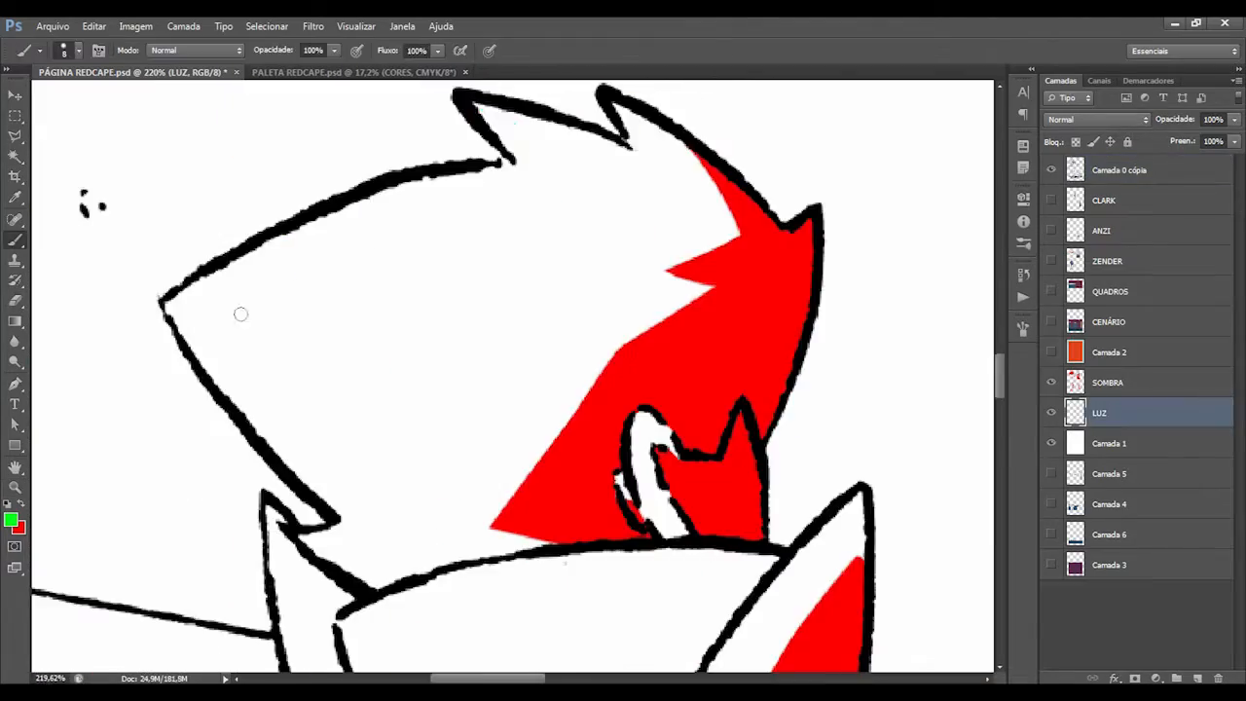
Paint a green highlight around the back of the standing character's hair in the large bottom panel, trimming it with the Eraser.
left_click_drag(592, 120, 265, 231)
left_click_drag(455, 351, 572, 547)
key("e")
left_click_drag(499, 368, 582, 516)
key("z")
left_click_drag(545, 407, 453, 408)
Outline the remaining hair highlight area with the Pen tool and fill it with green on LUZ.
key("p")
left_click(468, 275)
left_click(522, 323)
left_click(468, 275)
key("ctrl+Return")
key("alt+BackSpace")
Trace the inner edge of the standing character's green hair highlight with a Pen path to refine its contour.
key("z")
key("p")
left_click(551, 341)
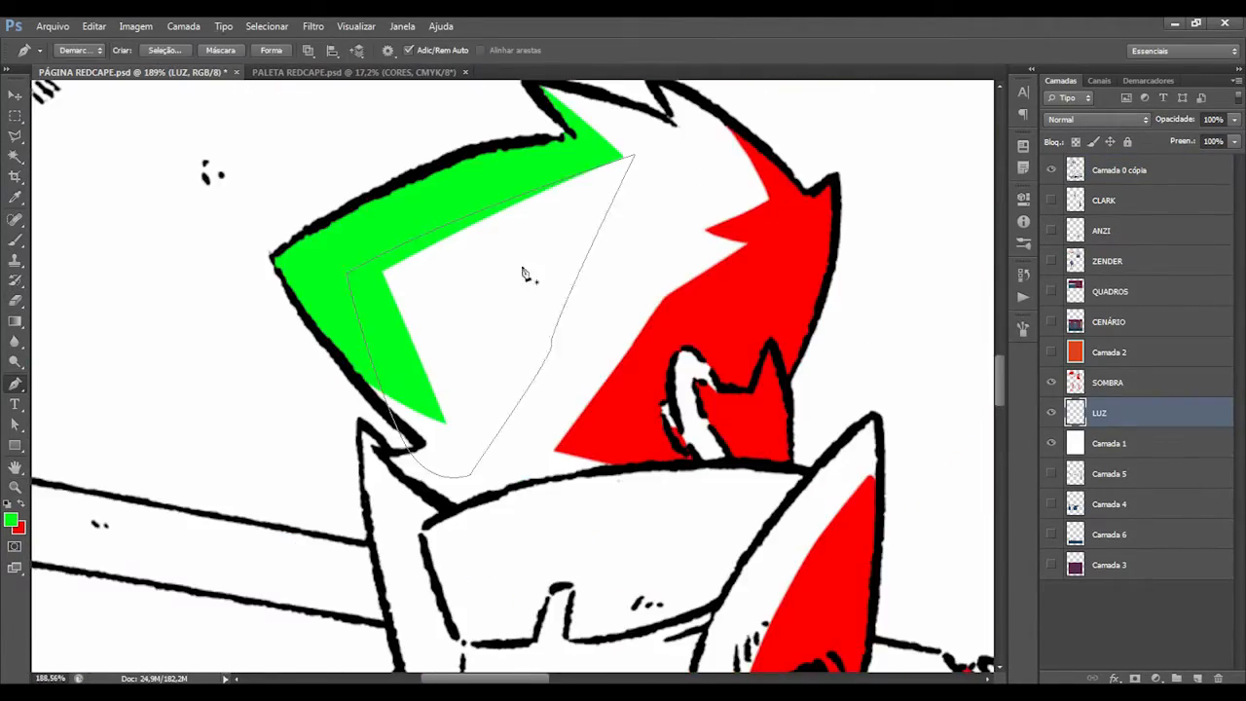
Merge Camada 7 with the LUZ layer so all green highlights share one layer.
key("z")
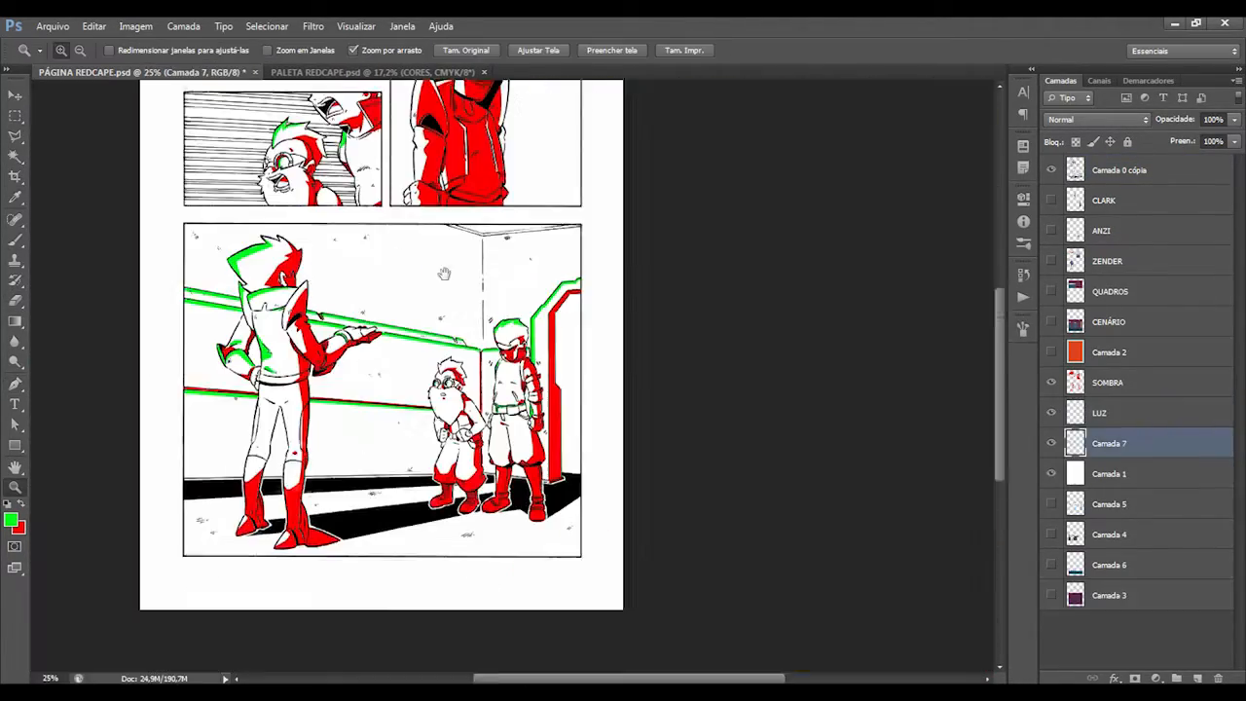
left_click_drag(444, 273, 437, 266)
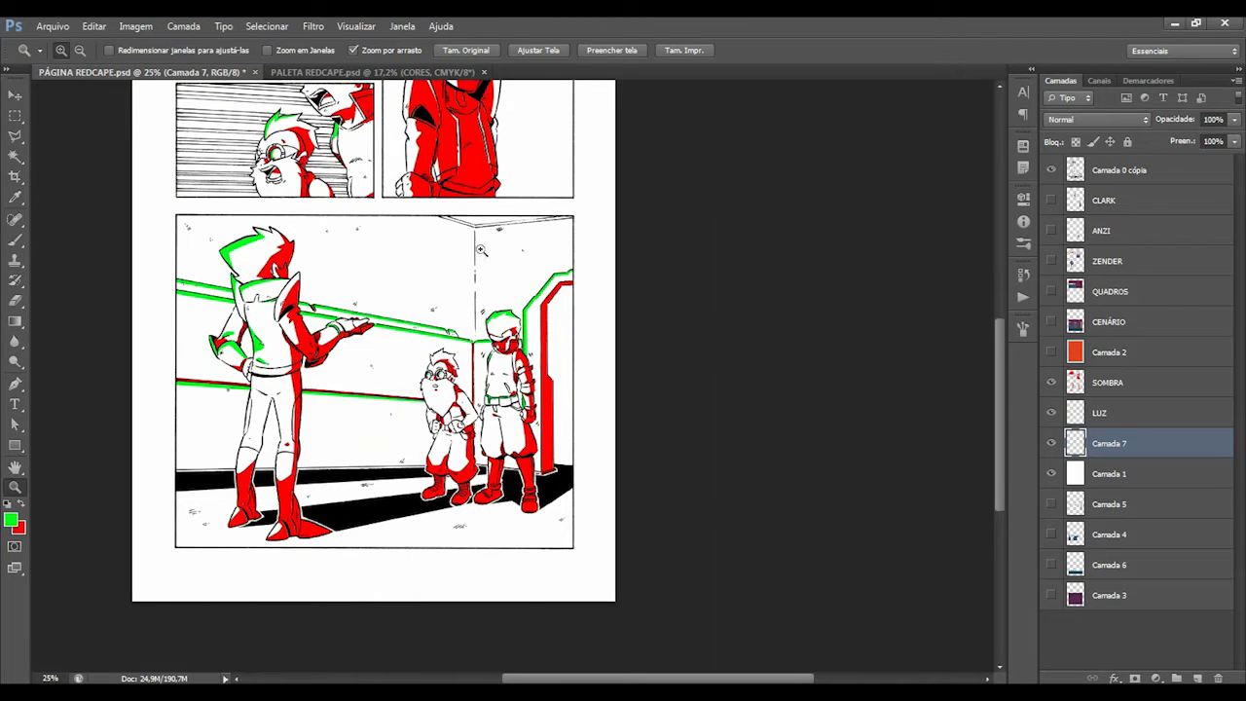
left_click_drag(643, 409, 400, 344)
left_click_drag(127, 250, 483, 343)
left_click_drag(575, 183, 498, 384)
left_click_drag(477, 471, 494, 355)
left_click(510, 360)
left_click(1119, 413, "shift")
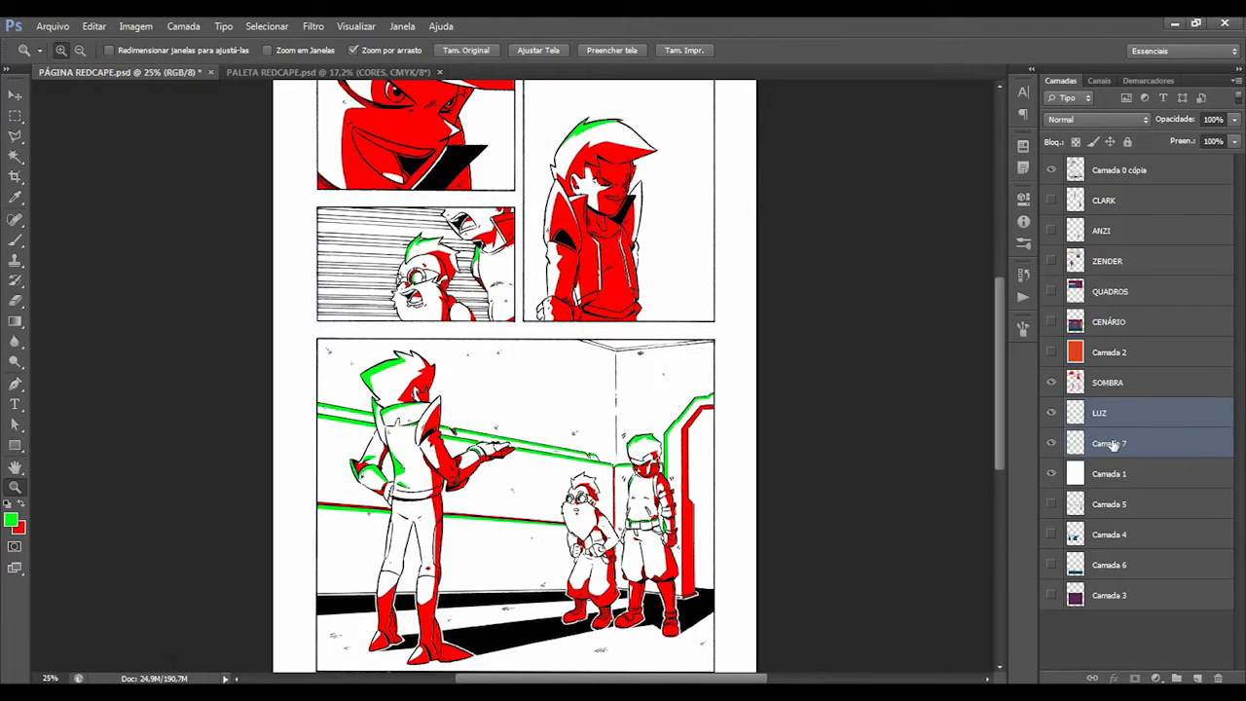
key("ctrl+e")
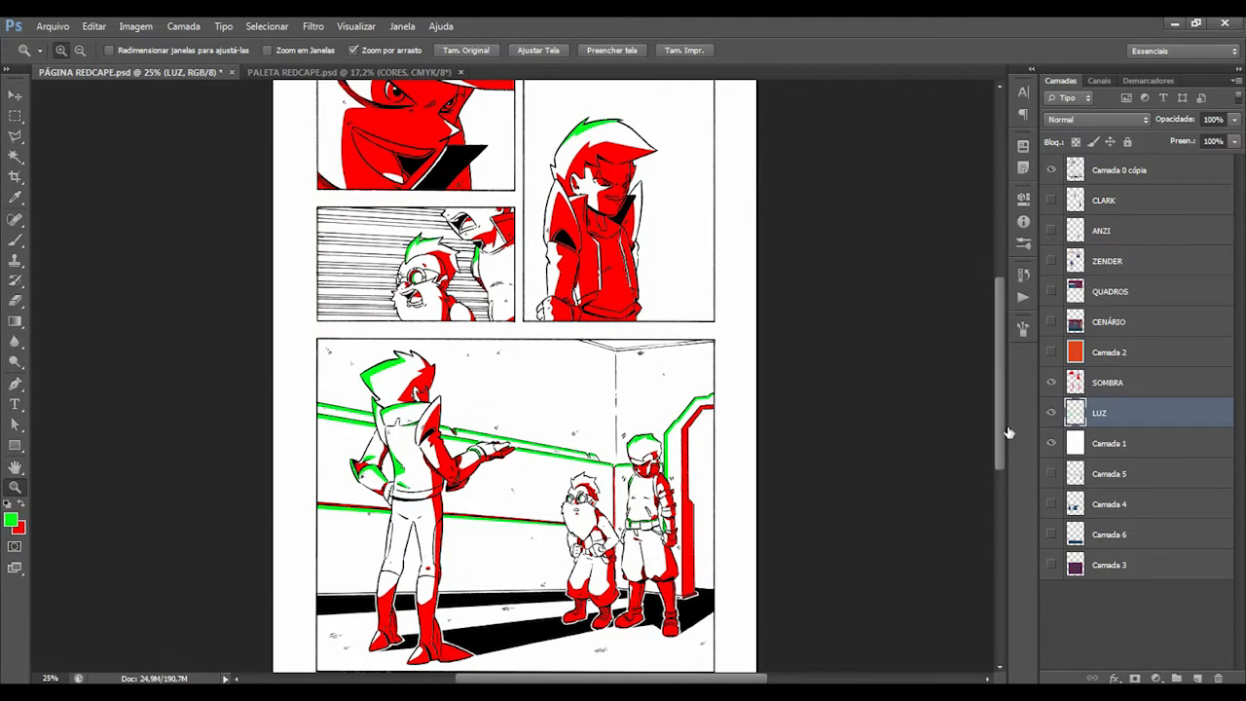
Examine the light and shadow markings up close and across the whole page, toggling the SOMBRA layer off and on.
left_click(466, 51)
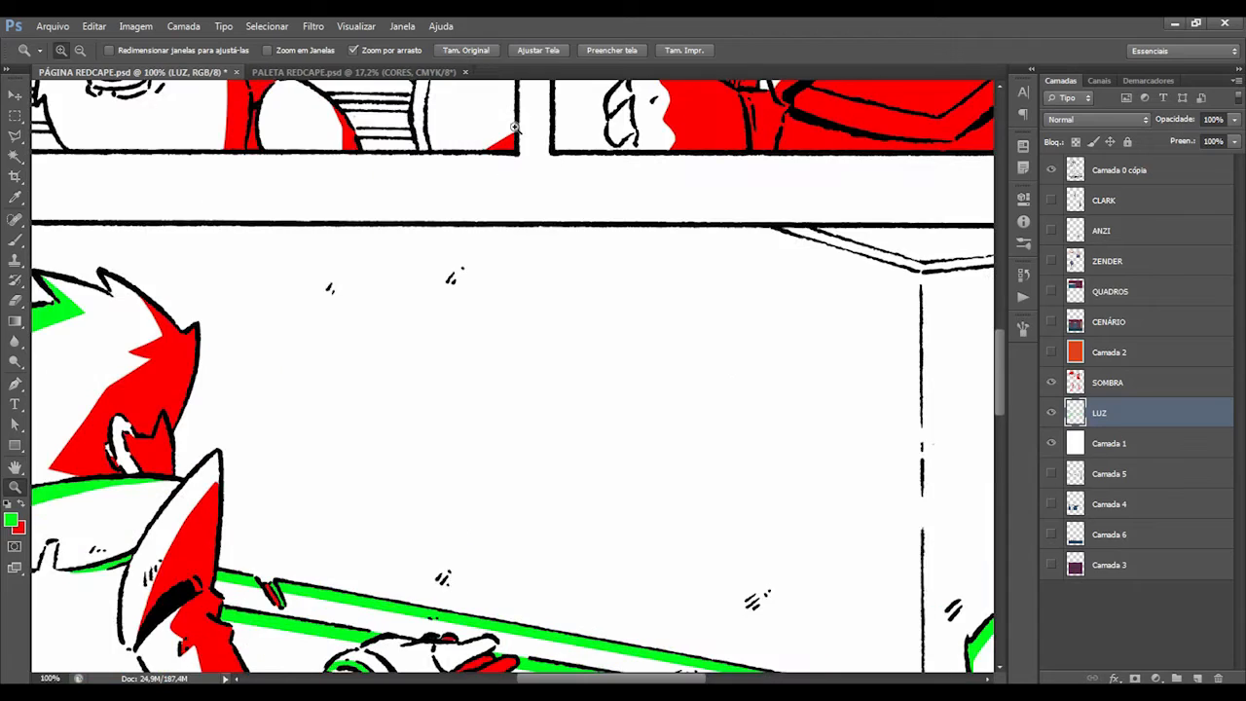
left_click(538, 51)
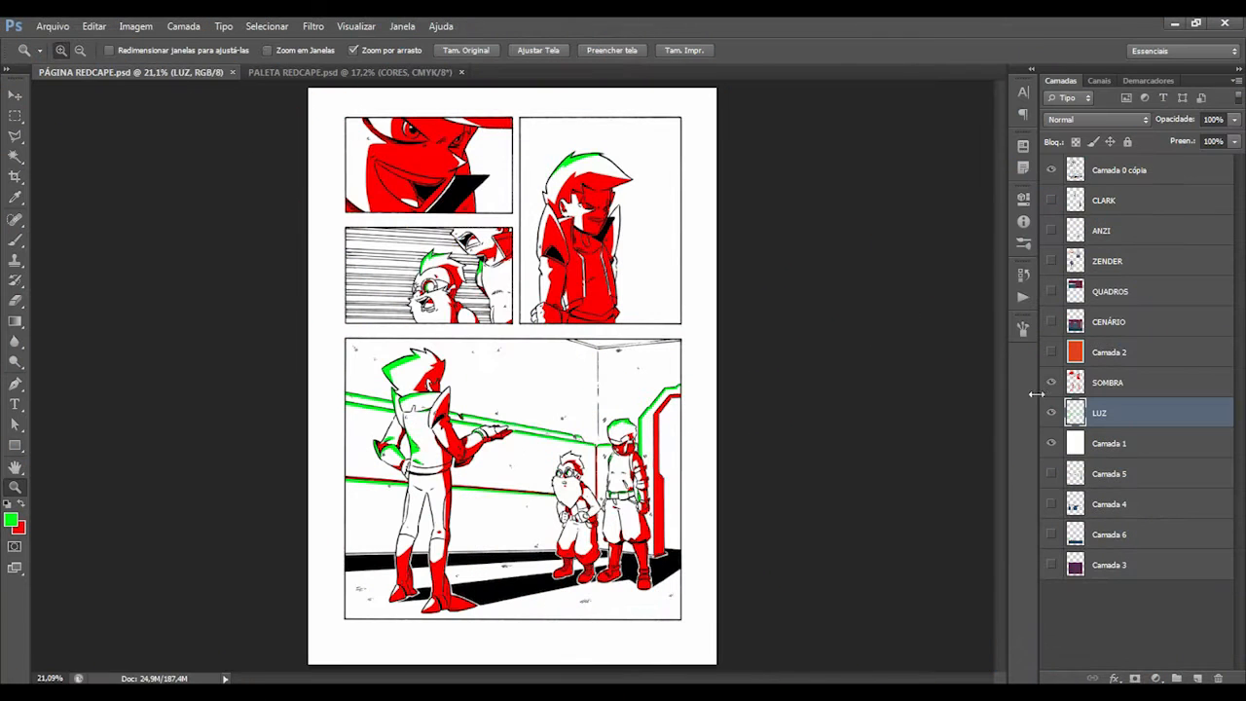
left_click(1051, 384)
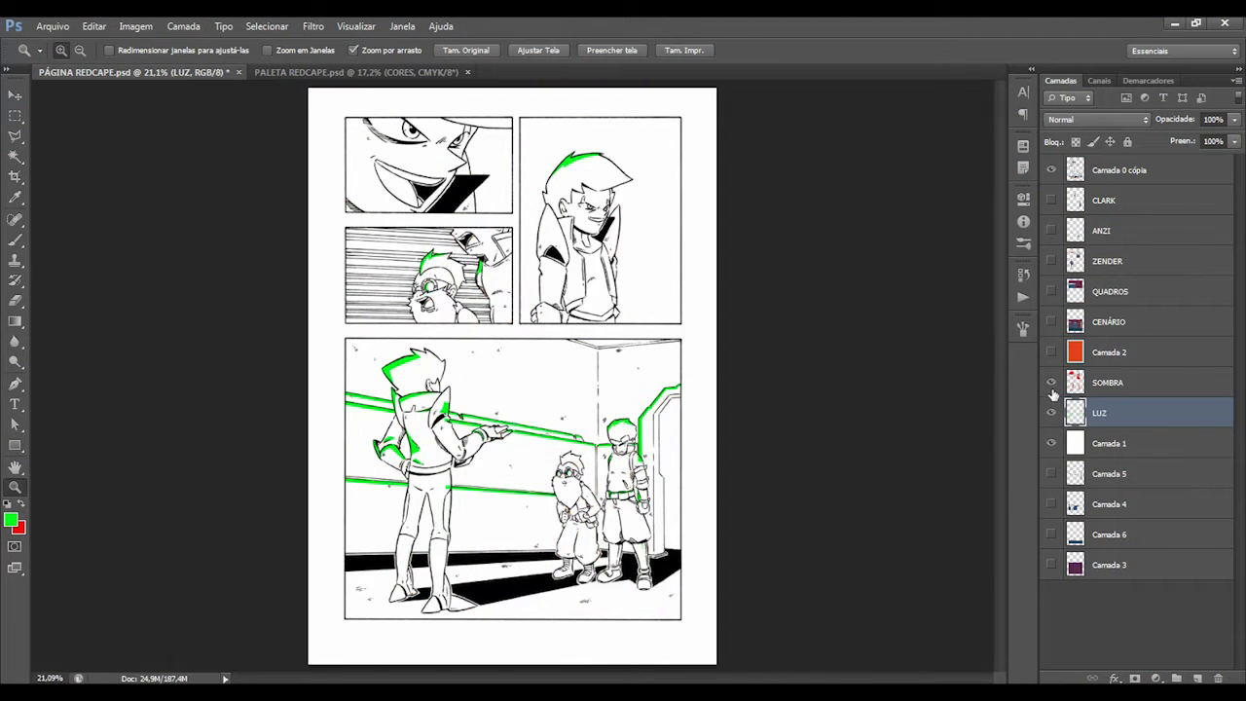
left_click(1051, 383)
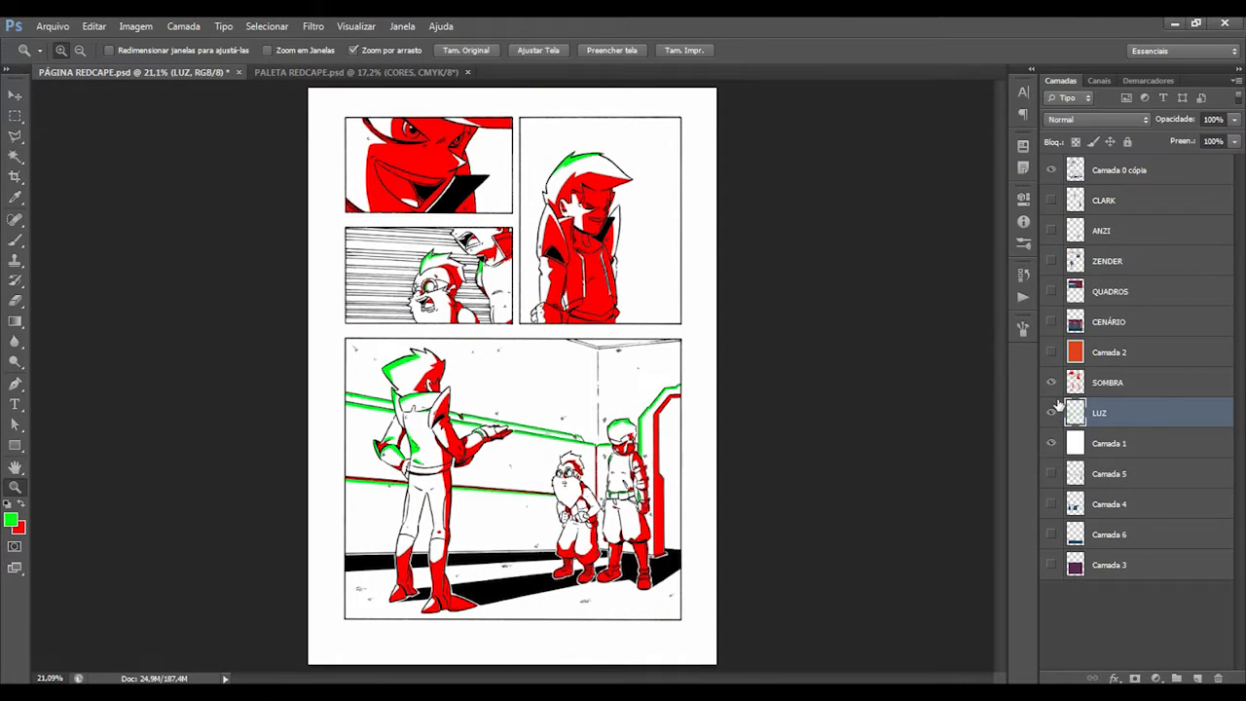
Hide the SOMBRA and LUZ marking layers, show the flat-colour layers from CENÁRIO up to CLARK, and select CLARK.
left_click(1052, 383)
left_click(1052, 413)
left_click_drag(1051, 327, 1051, 200)
left_click(1129, 200)
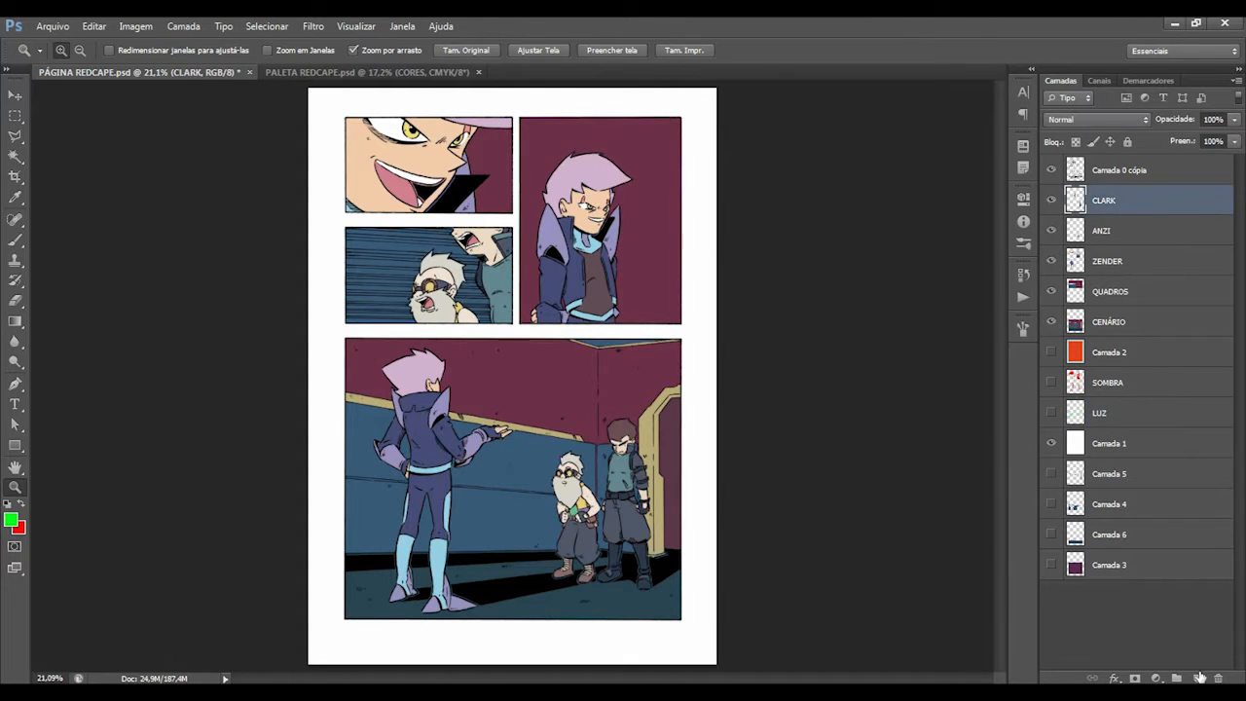
Add two new layers above CLARK and name them SOMBRA and LUZ.
left_click(1197, 678)
left_click(1198, 677)
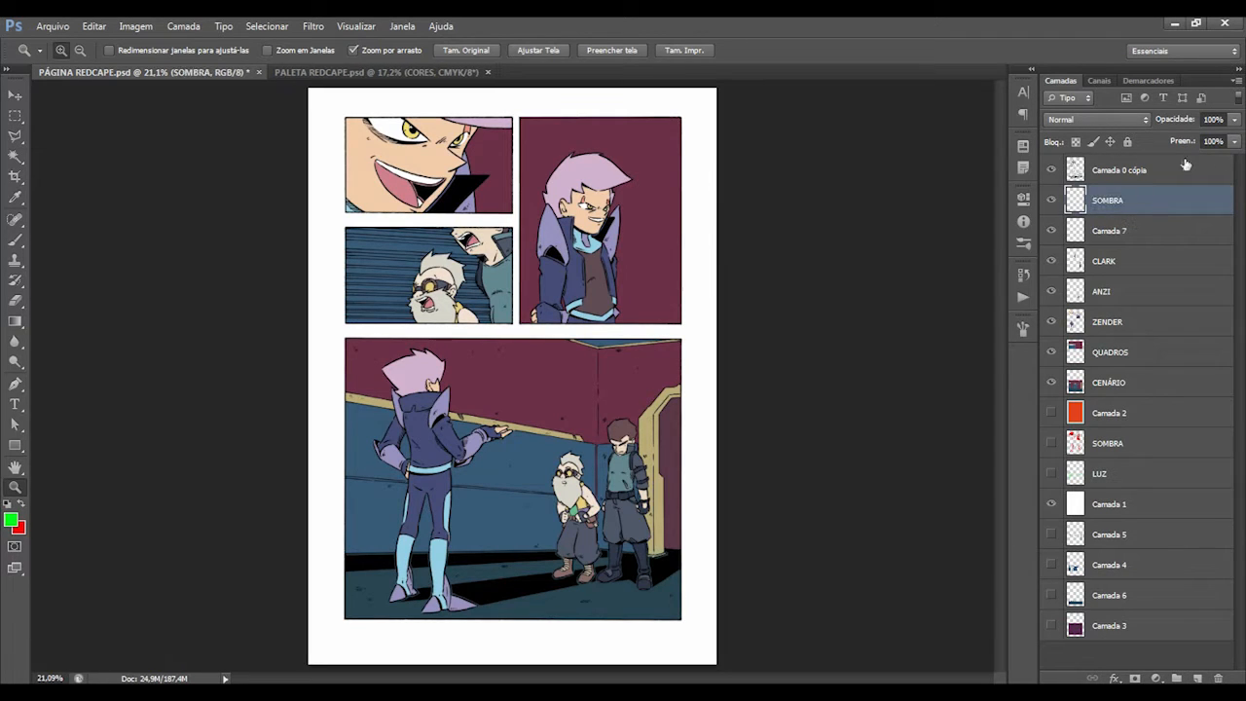
left_click(1115, 231)
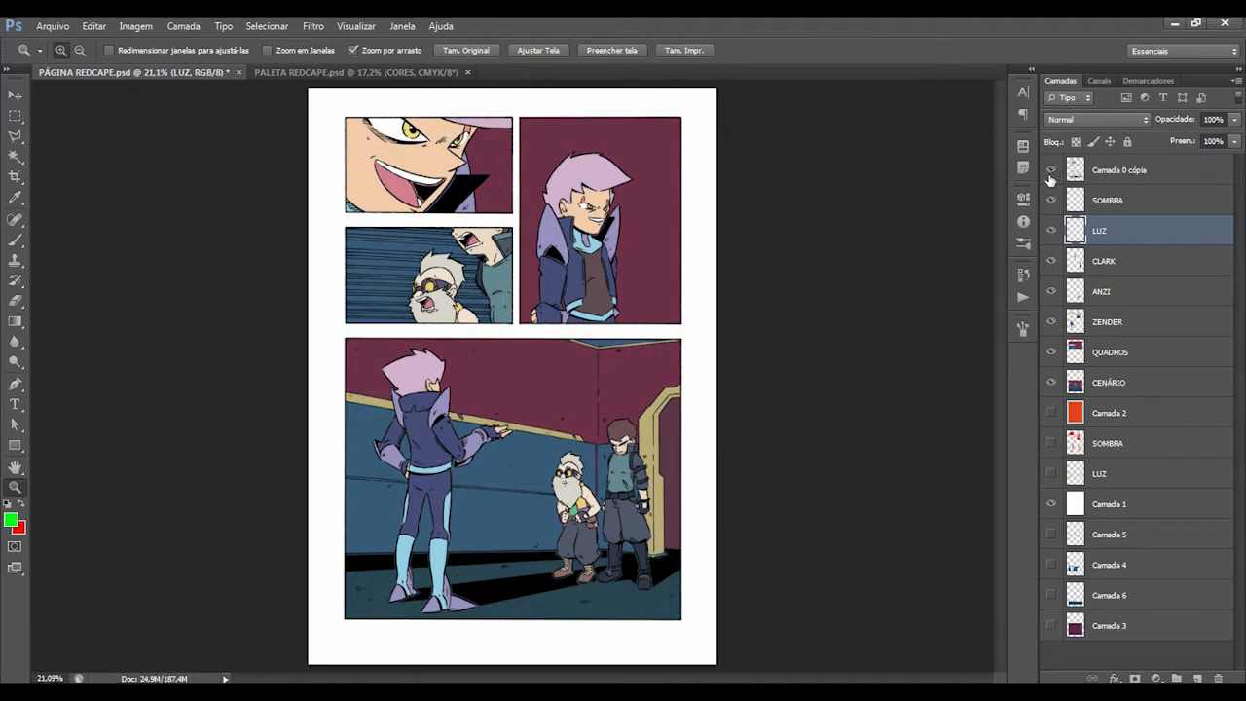
Hide the line art layer Camada 0 cópia so only the flat colours show.
mouse_move(615, 341)
left_mouse_down()
mouse_move(598, 342)
mouse_move(602, 355)
left_mouse_up()
left_click(599, 343)
left_click(606, 344)
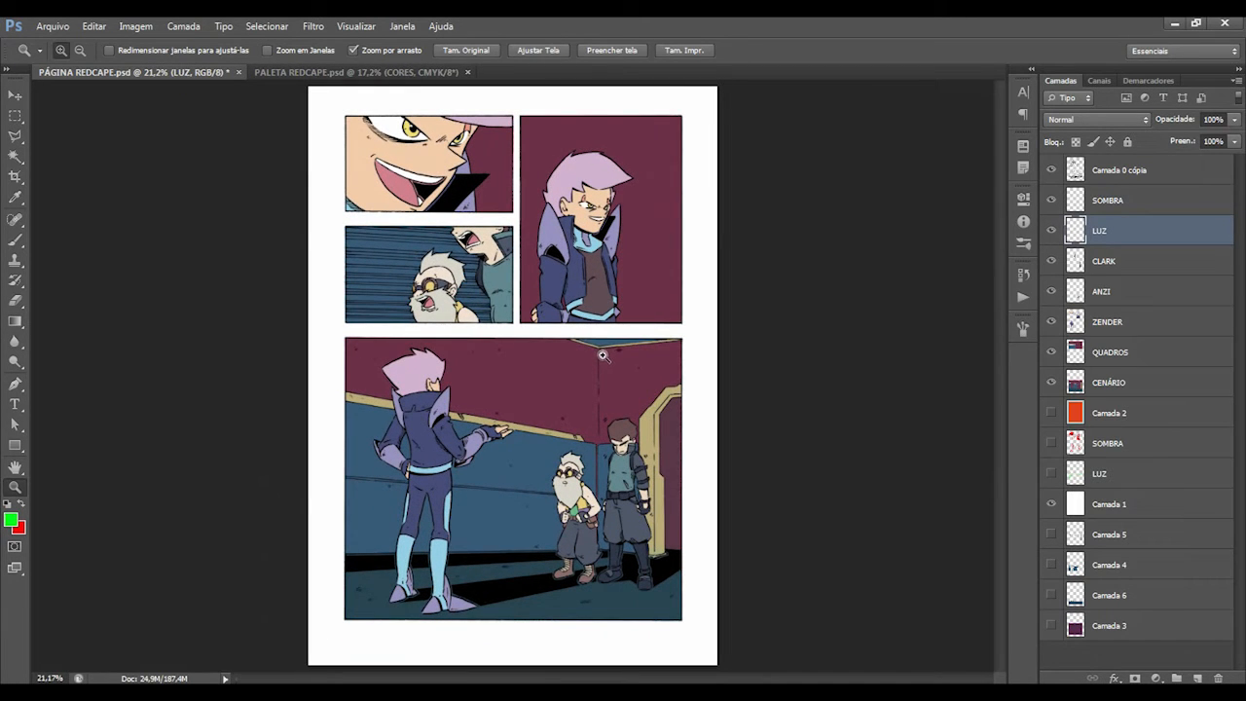
left_click(1052, 171)
left_click(1057, 172)
left_click(1069, 168)
left_click(1052, 170)
left_click(1054, 171)
left_click(1056, 172)
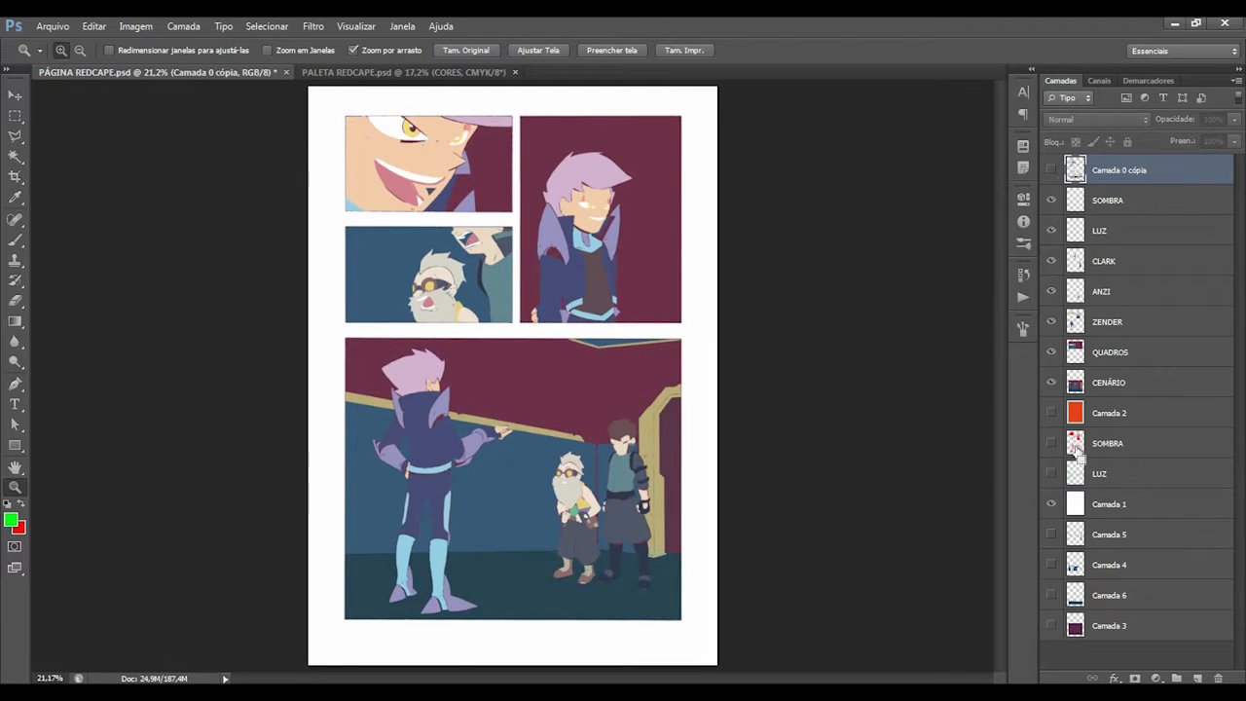
Select Zender's shaded skin on the new SOMBRA layer by intersecting the red marking selection with a non-contiguous Magic Wand at tolerance 4.
left_click(1095, 206)
key("w")
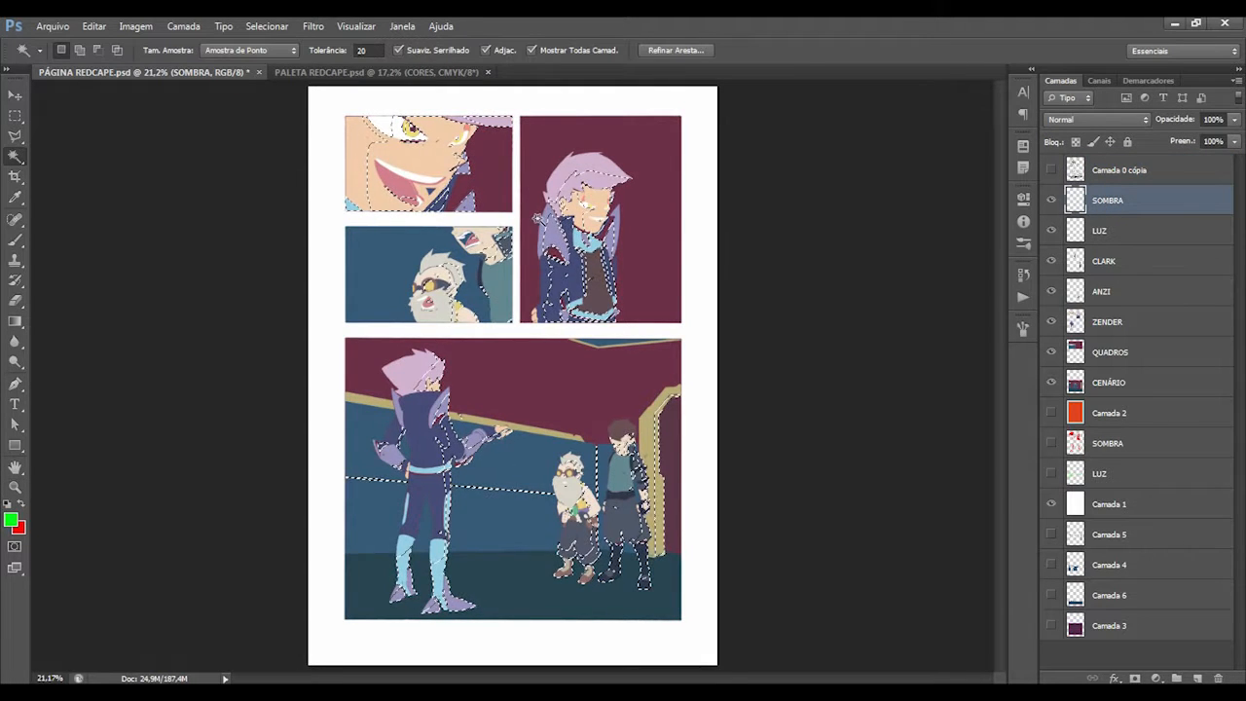
left_click(485, 49)
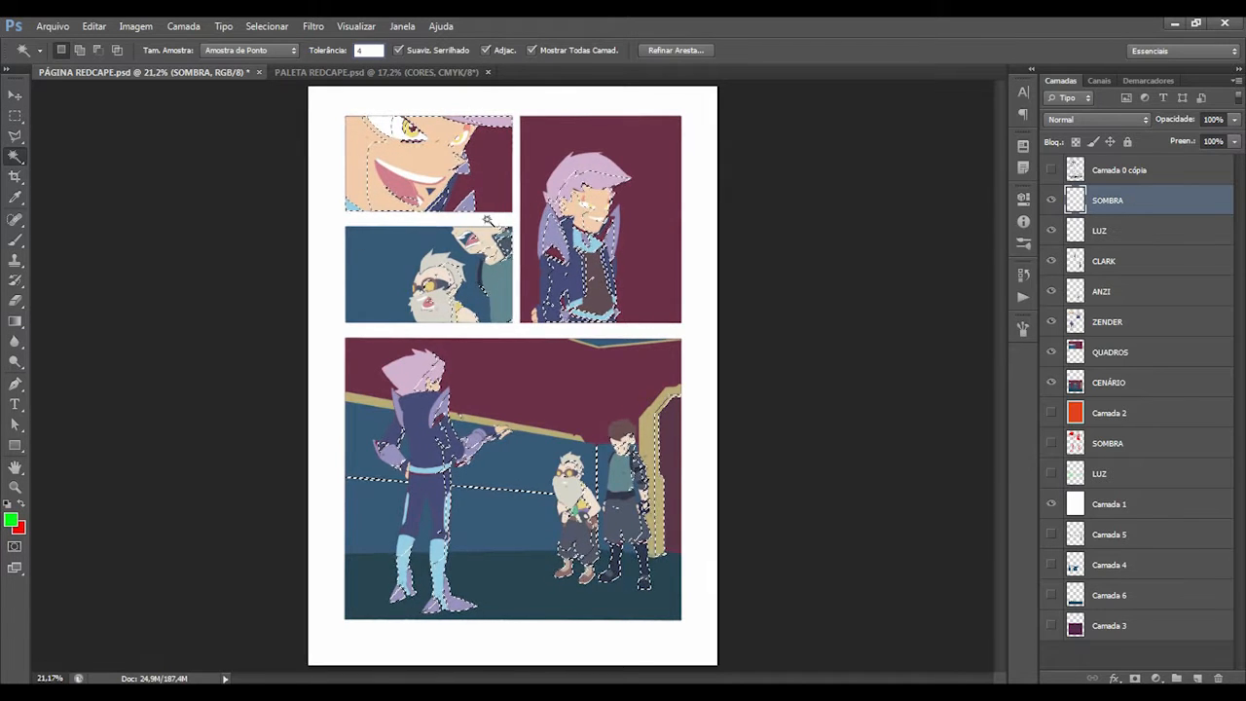
key("alt+shift")
left_click(417, 159, "alt+shift")
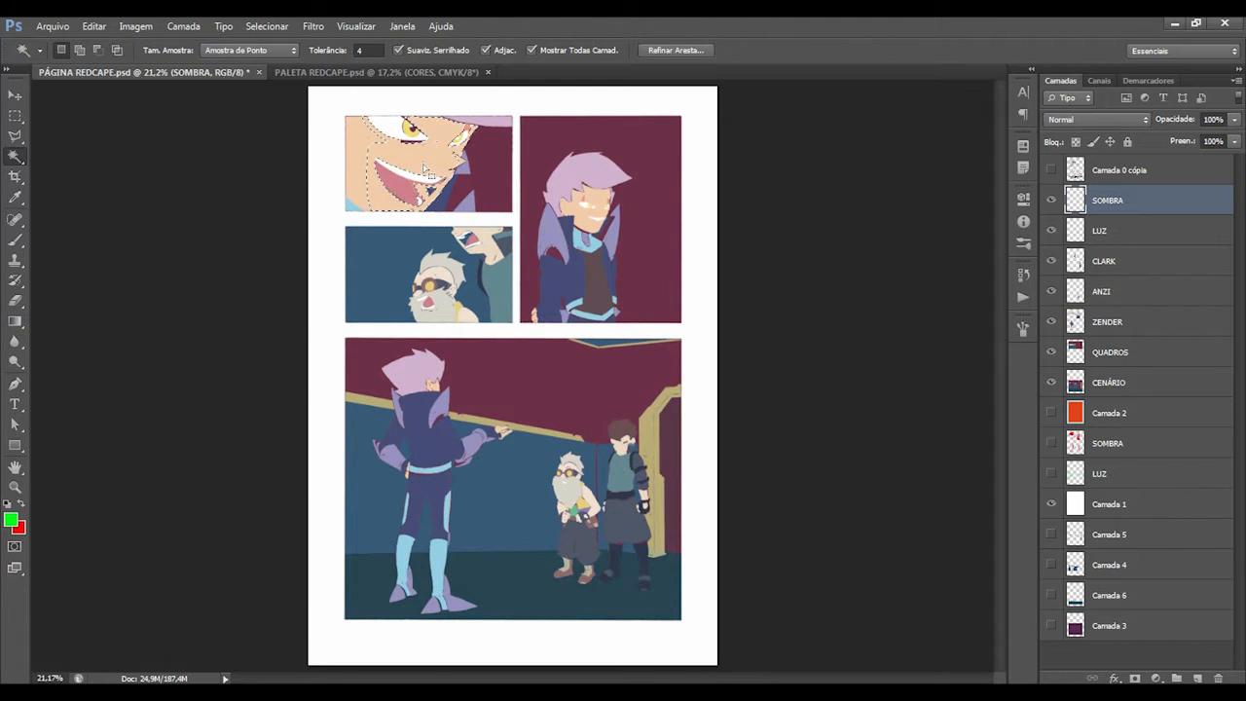
left_click(1075, 443, "ctrl")
left_click(421, 160, "alt+shift")
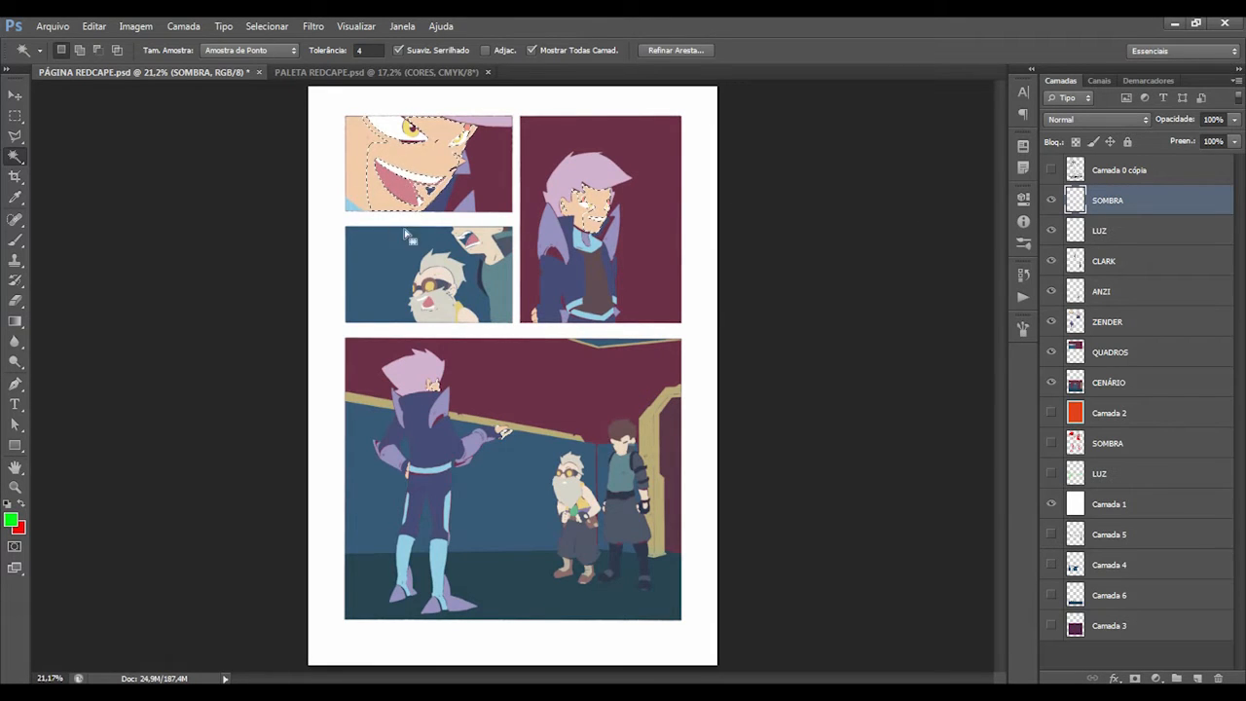
Sample the salmon skin-shadow swatch of the ZENDER palette in PALETA REDCAPE.psd and fill the selected skin shadows with it.
key("ctrl+Tab")
key("z")
left_click_drag(507, 301, 518, 349)
left_click_drag(354, 583, 434, 506)
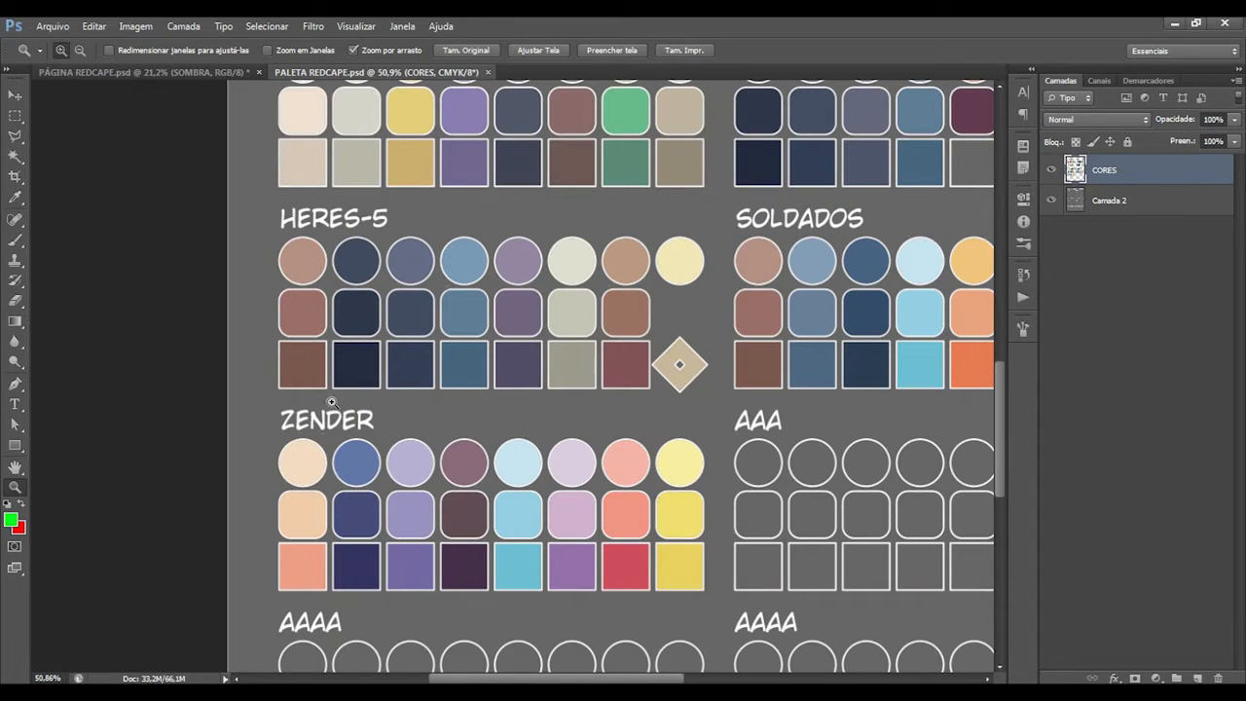
key("i")
key("ctrl+Tab")
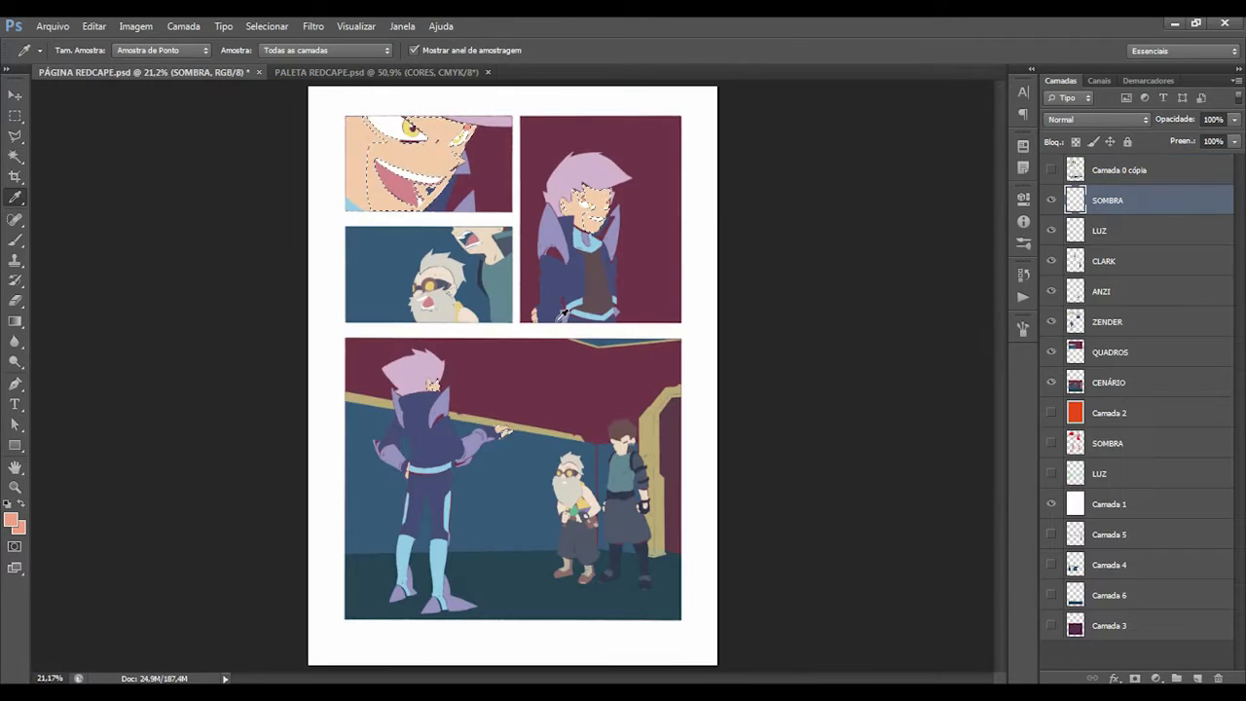
key("alt+BackSpace")
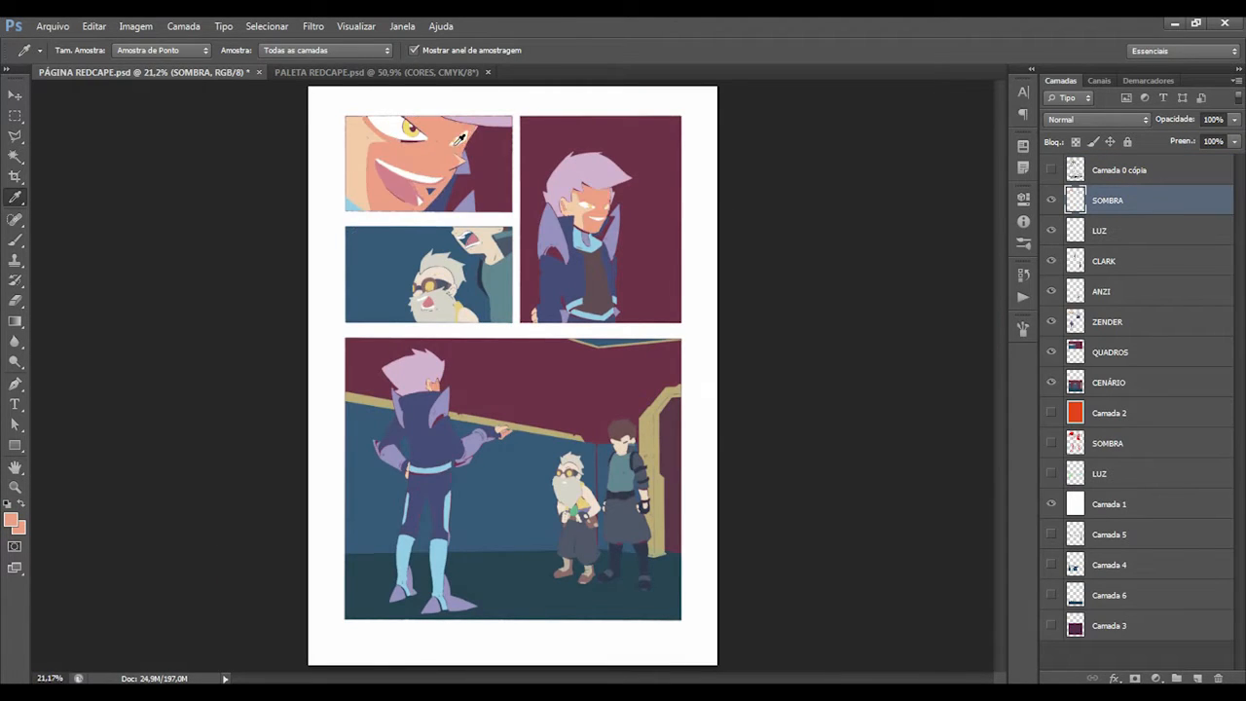
Compare the page with and without the skin shading by toggling the SOMBRA layer while the line art is shown.
key("z")
left_click_drag(467, 139, 509, 120)
left_click_drag(430, 181, 473, 294)
left_click_drag(555, 317, 486, 333)
left_click(477, 274)
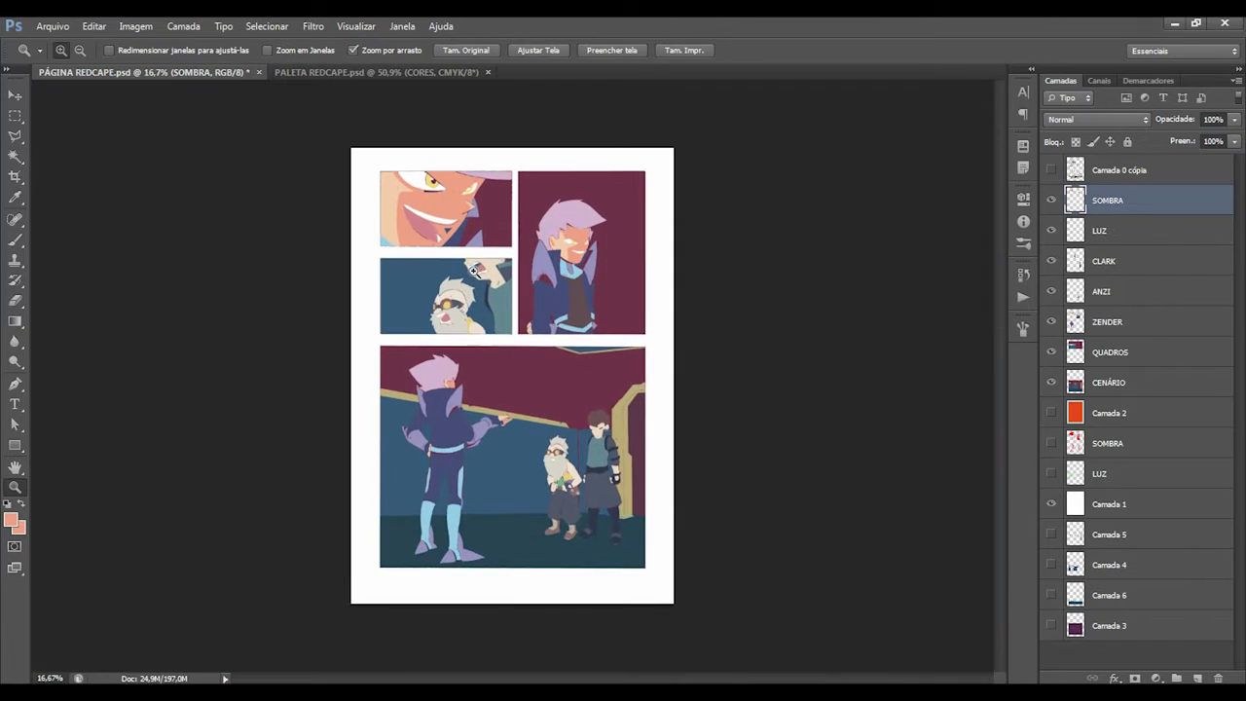
left_click(1050, 170)
left_click(1050, 199)
left_click(1050, 200)
left_click(1051, 200)
left_click(1050, 200)
left_click(1052, 171)
Fill the shaded parts of Zender's hair on SOMBRA with the purple hair-shadow swatch from the ZENDER palette.
left_click(1077, 446, "ctrl")
key("w")
key("ctrl+d")
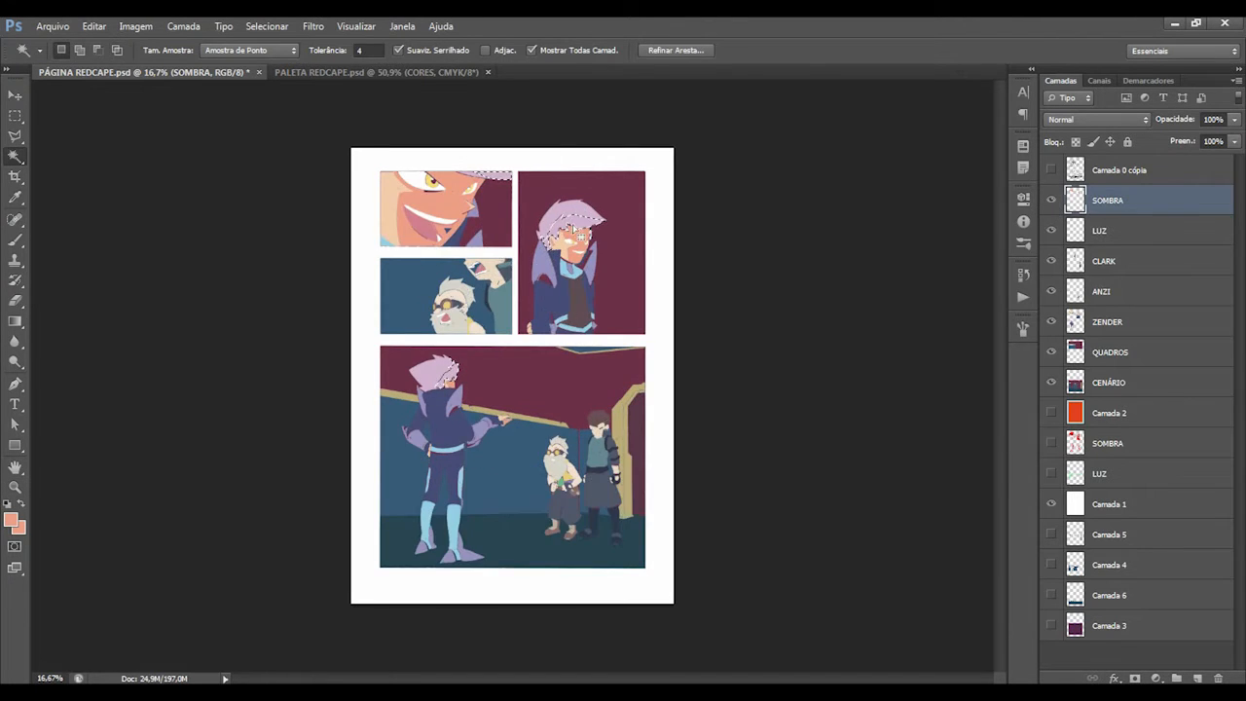
key("ctrl+Tab")
key("i")
left_click_drag(406, 563, 362, 564)
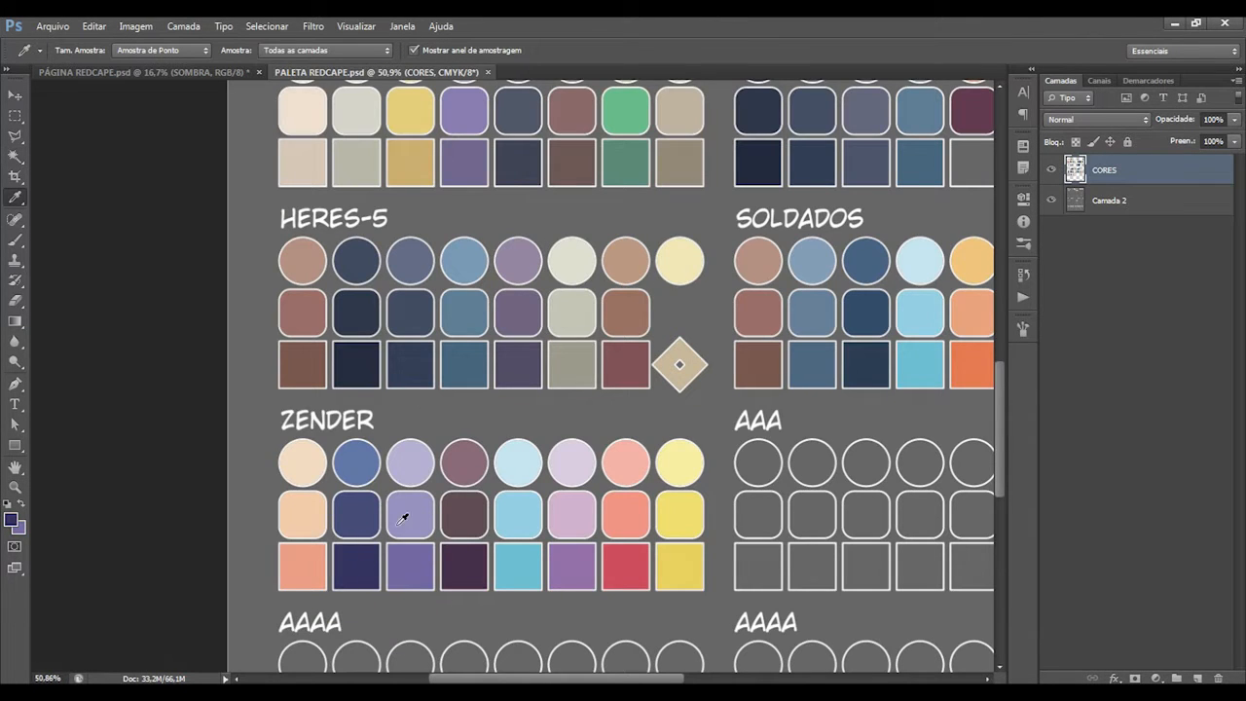
key("ctrl+Tab")
key("ctrl+Tab")
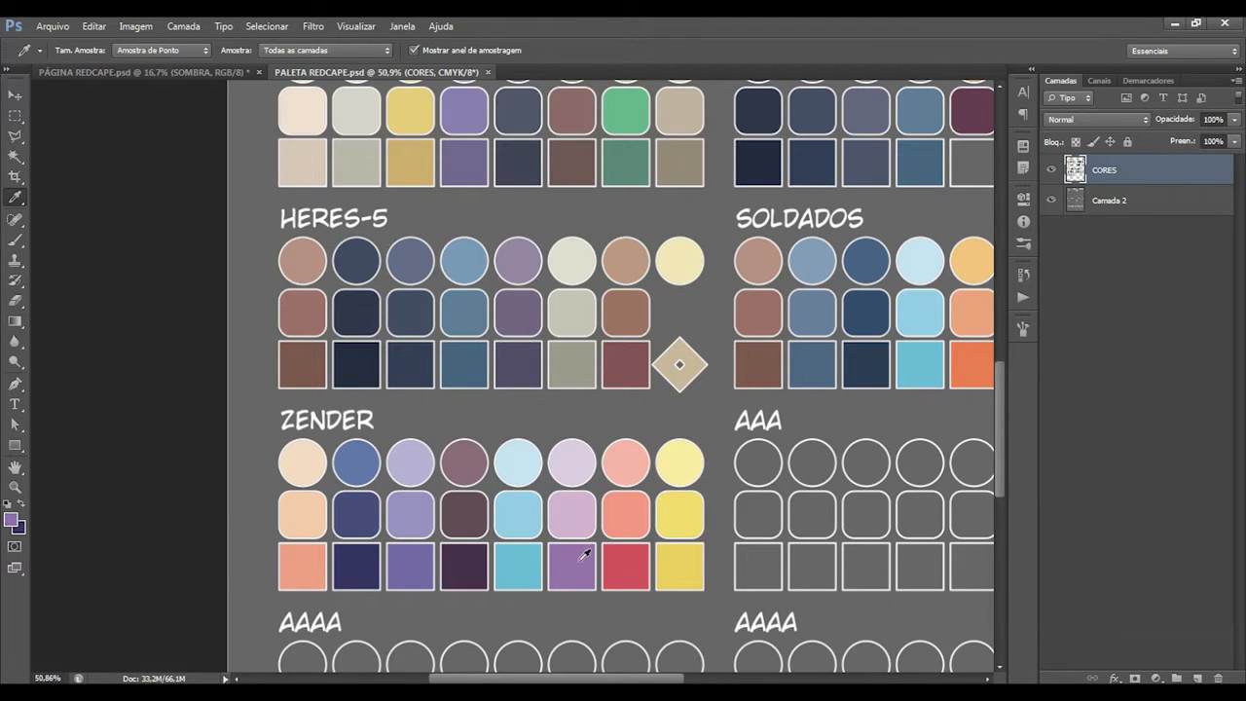
key("ctrl+Tab")
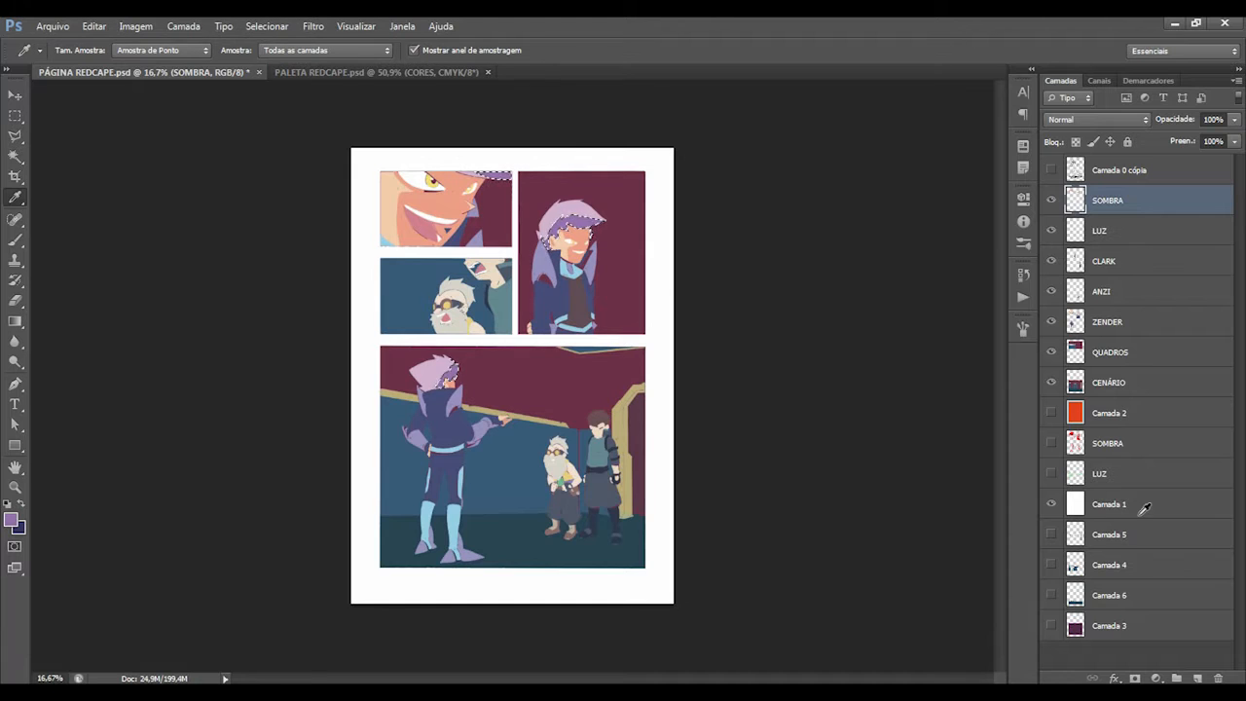
Shade Zender's navy suit and purple collar, gloves and boots on SOMBRA with their shadow colours, and sample the dark plum ZENDER swatch.
left_click(1077, 445, "ctrl")
key("w")
left_click(590, 277, "alt+shift")
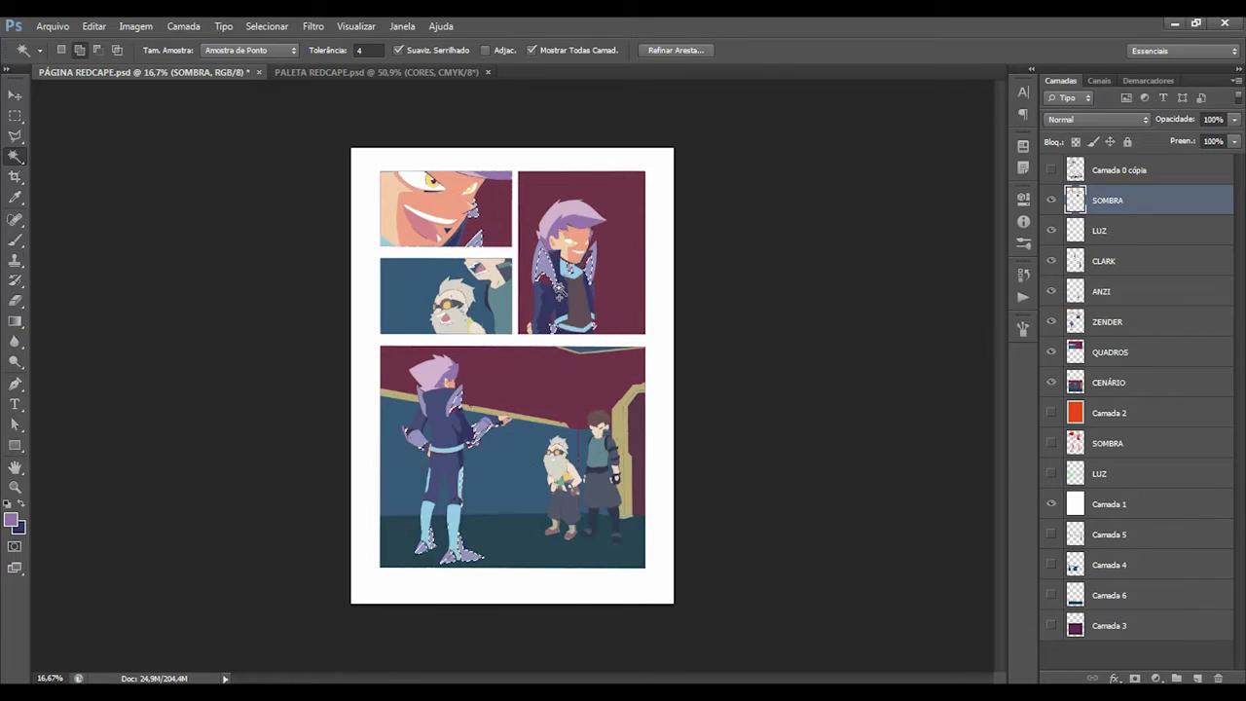
key("ctrl+Tab")
key("i")
mouse_move(451, 541)
left_mouse_down()
mouse_move(415, 556)
mouse_move(456, 522)
left_mouse_up()
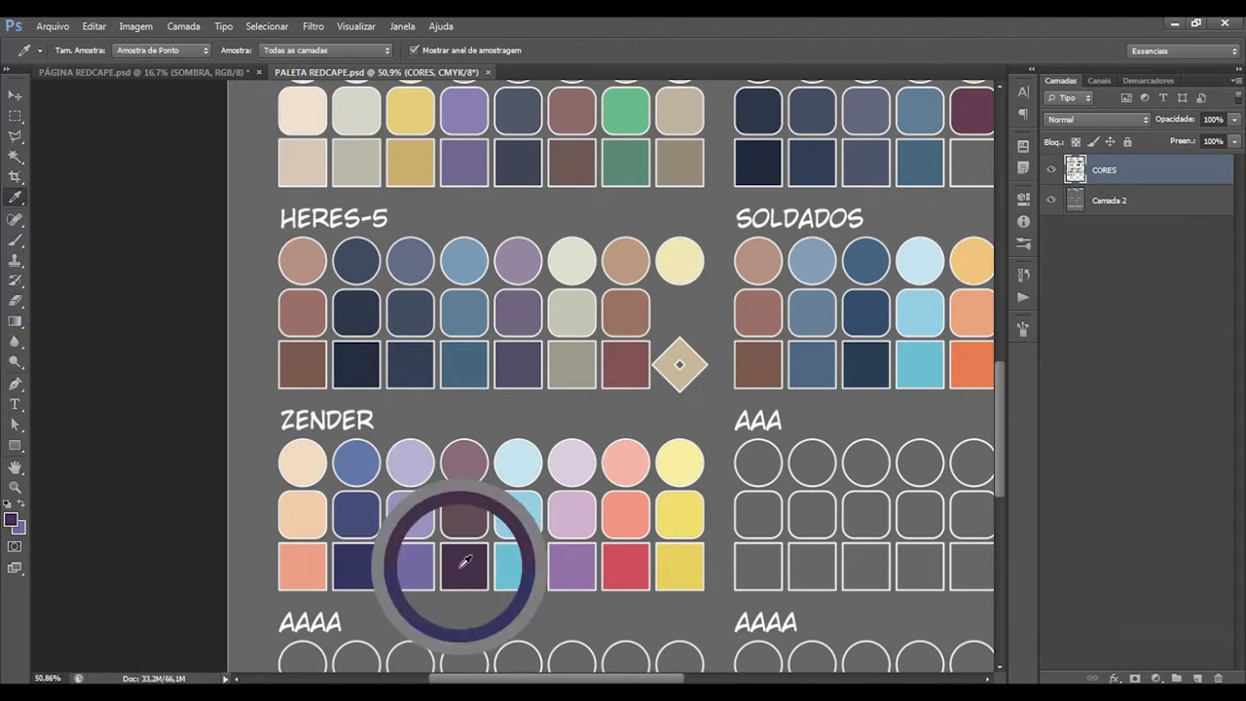
key("ctrl+Tab")
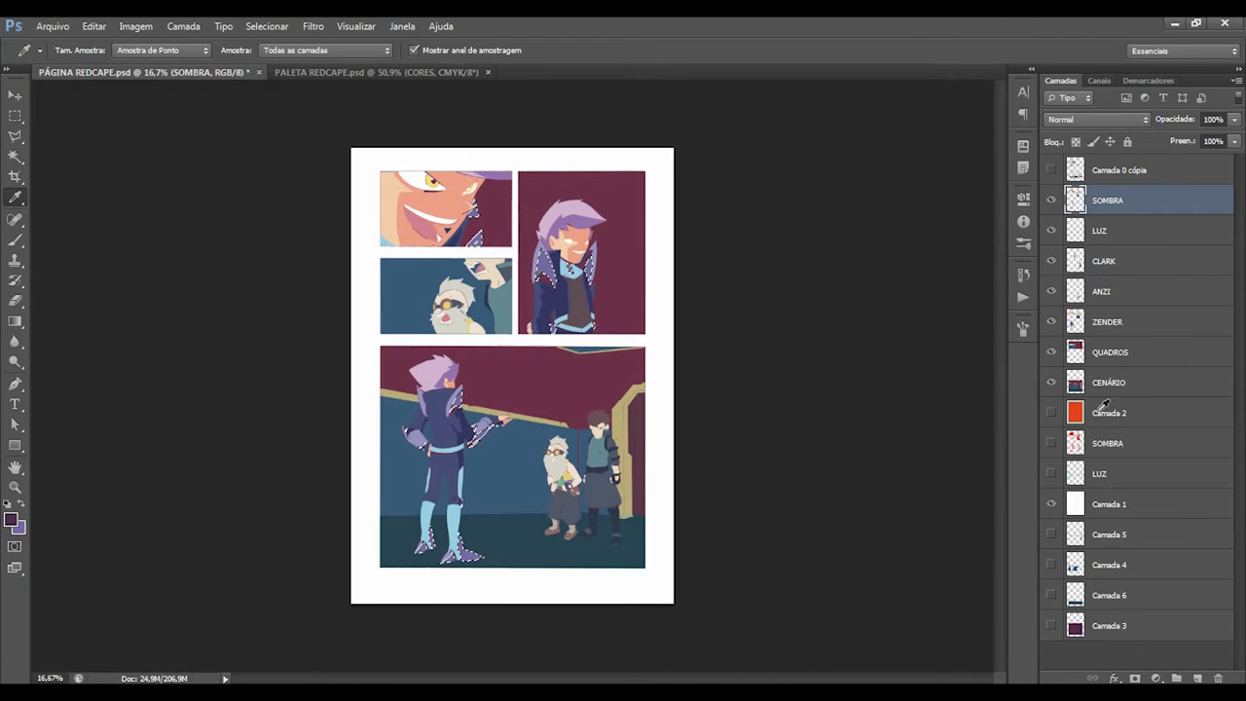
Fill the shaded area of Zender's brown shirt on SOMBRA with the sampled dark plum.
key("w")
left_click(588, 330)
left_click(601, 318)
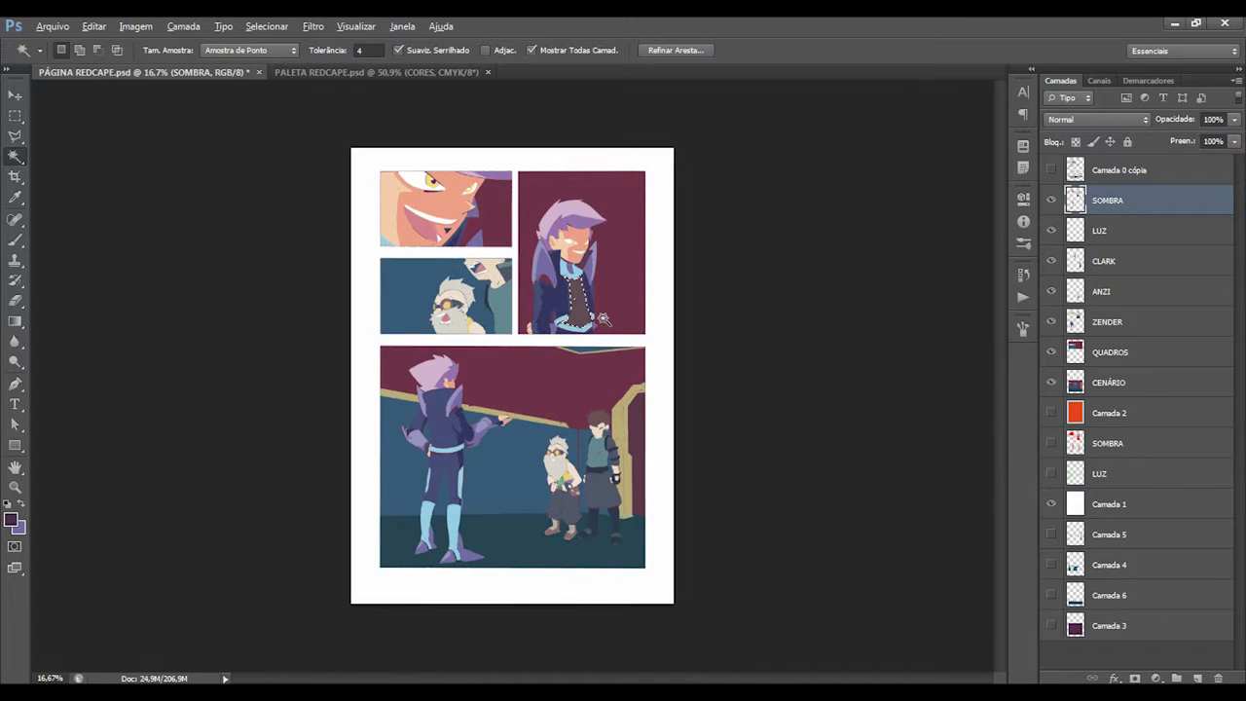
Fill the shaded parts of Zender's light-blue boots, belt and trim with the ZENDER cyan shadow swatch, and show the line art layer.
left_click(1075, 449, "ctrl")
left_click_drag(467, 516, 553, 489)
left_click(447, 516, "alt+shift")
key("ctrl+Tab")
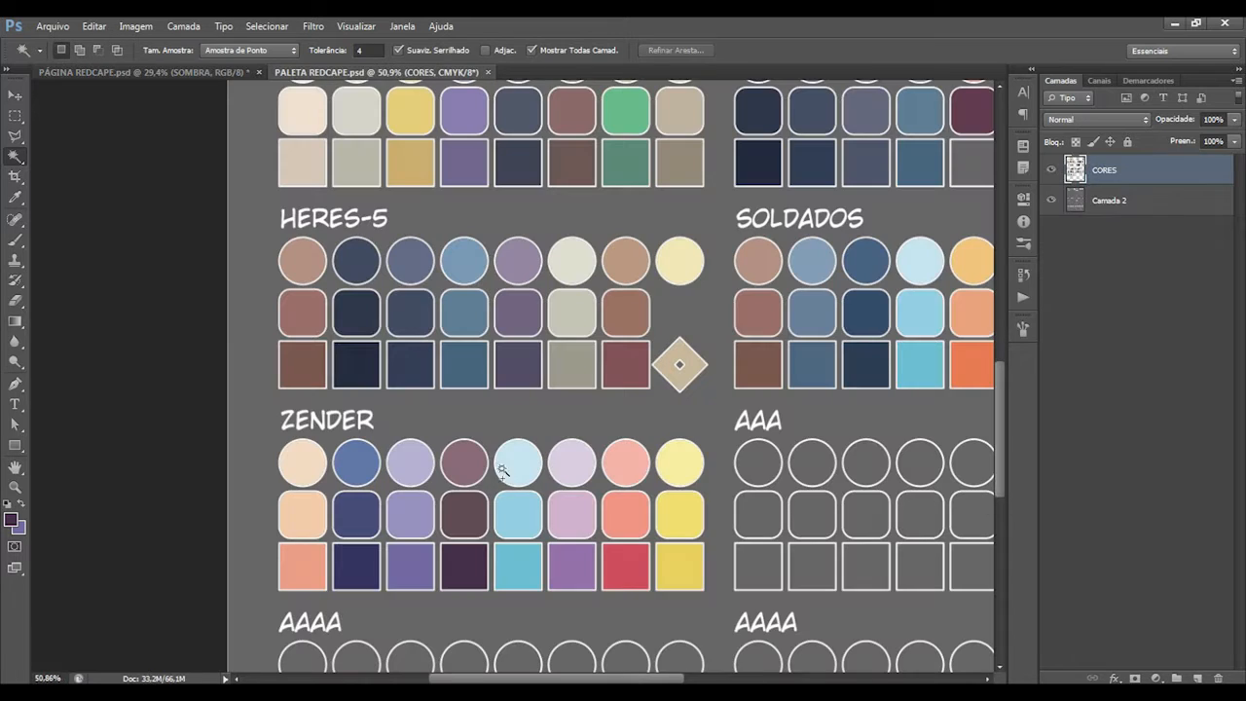
key("i")
left_click(516, 565)
key("ctrl+Tab")
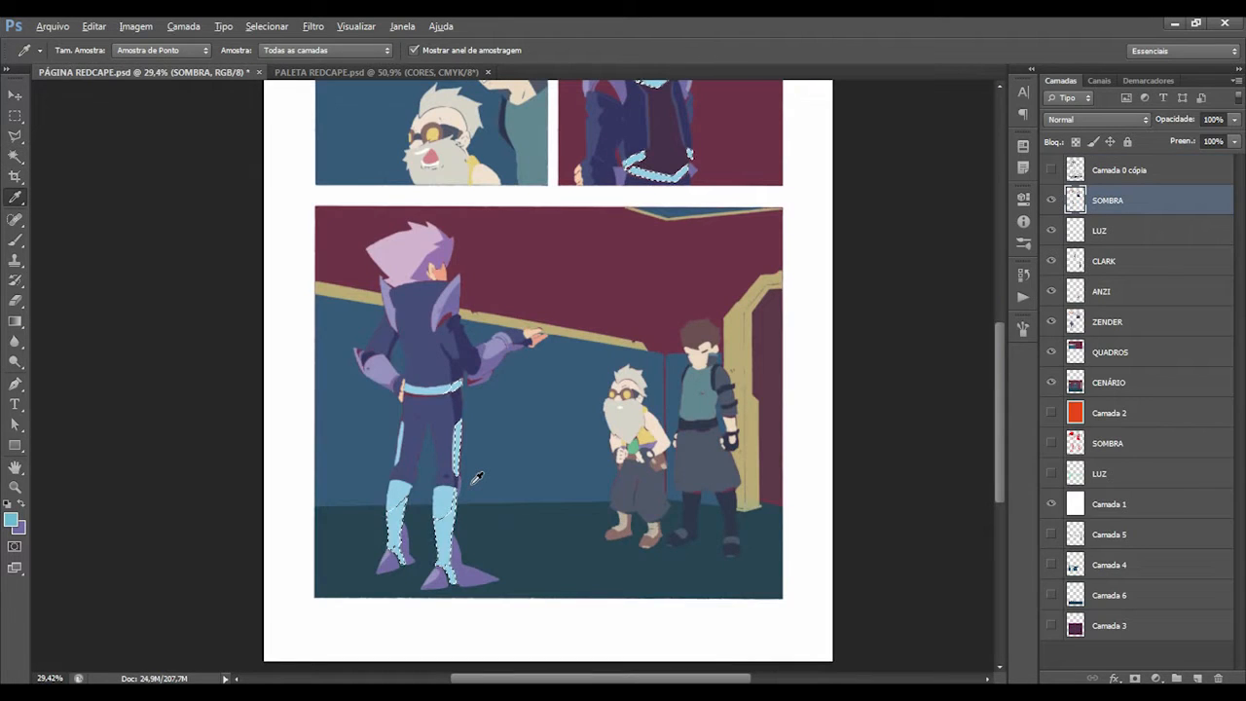
key("ctrl+d")
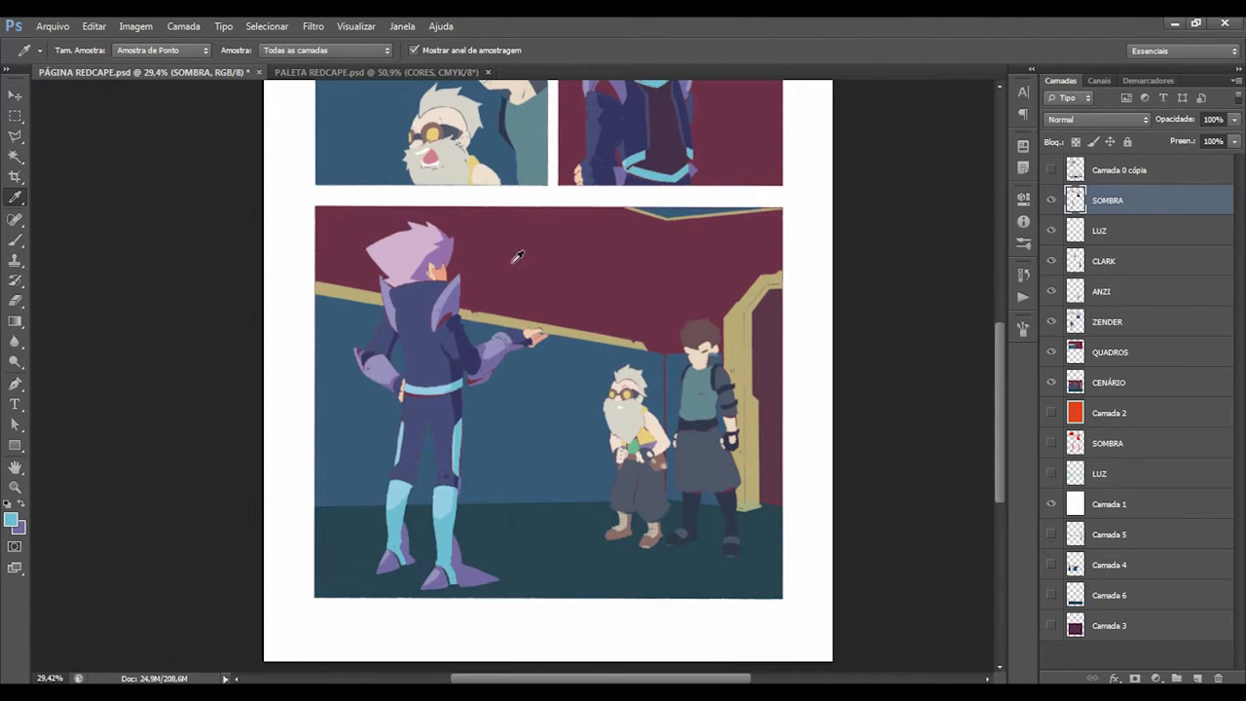
scroll(447, 523, "down", 1)
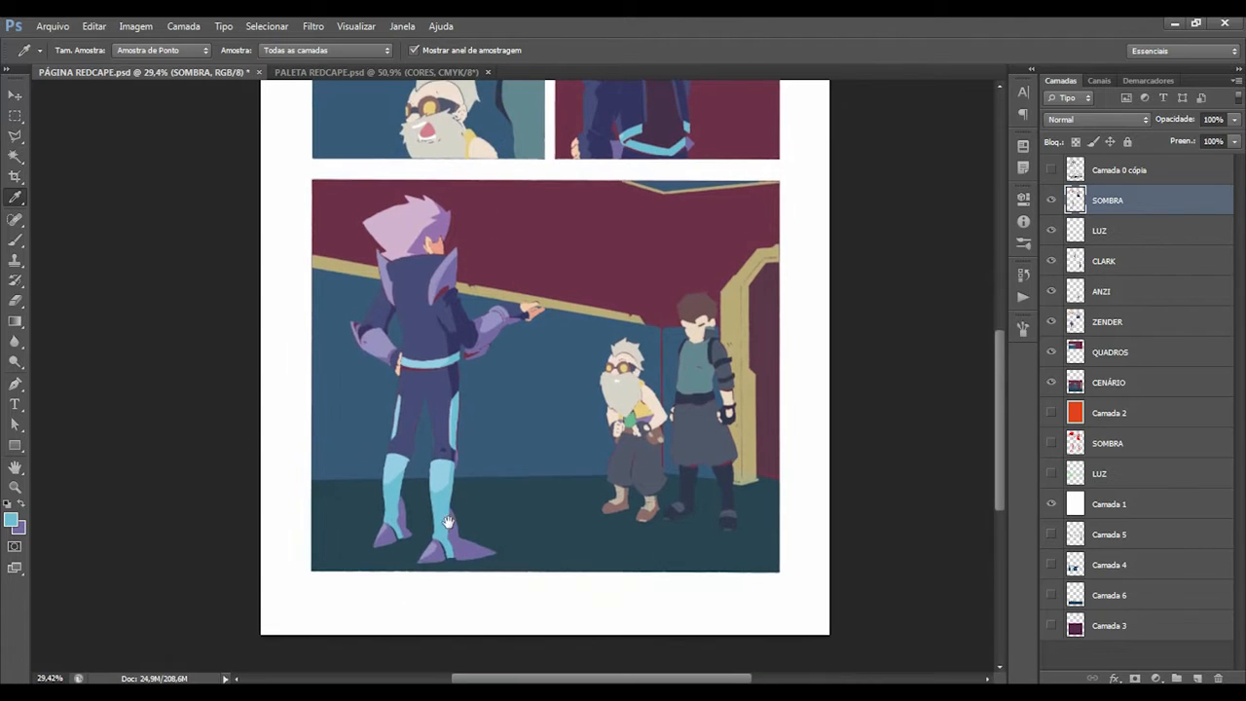
left_click(1051, 169)
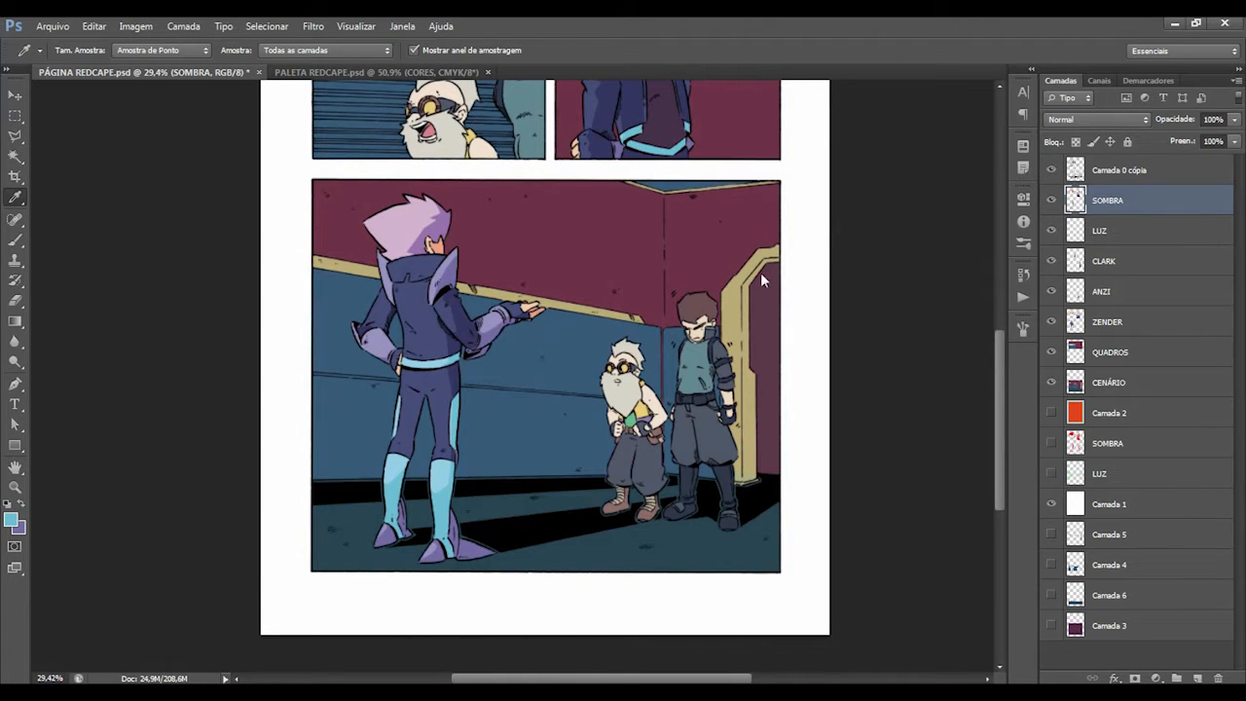
Darken the selected cyan shadow on Zender's boots, belt and trim with Hue/Saturation, and sample the shadow colour.
key("z")
left_click_drag(777, 276, 720, 234)
left_click(720, 234)
left_click_drag(427, 526, 477, 409)
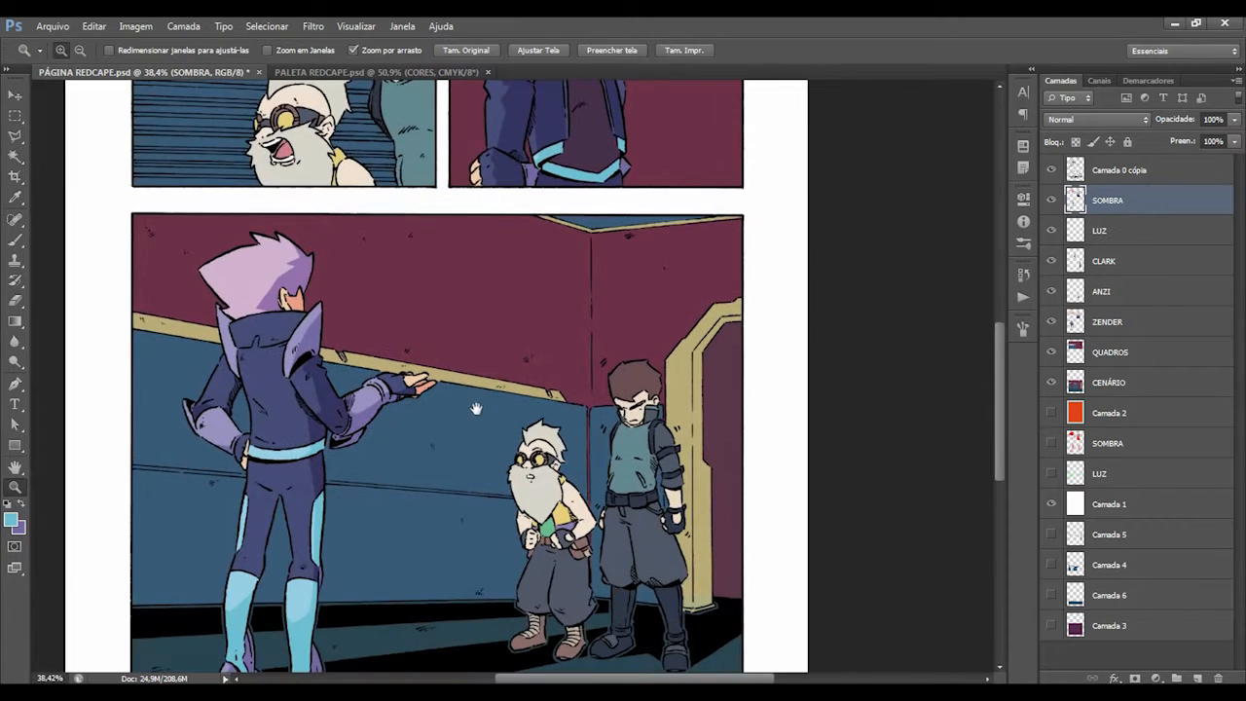
key("ctrl+z")
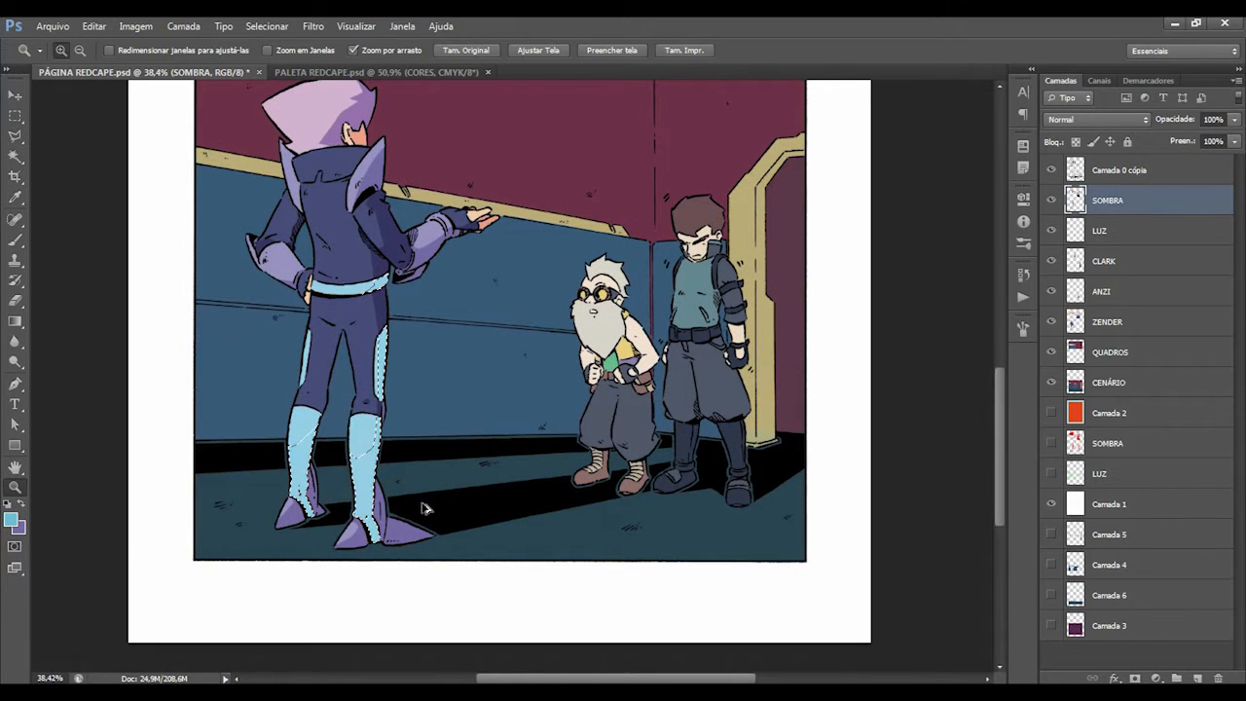
key("i")
left_click(363, 475)
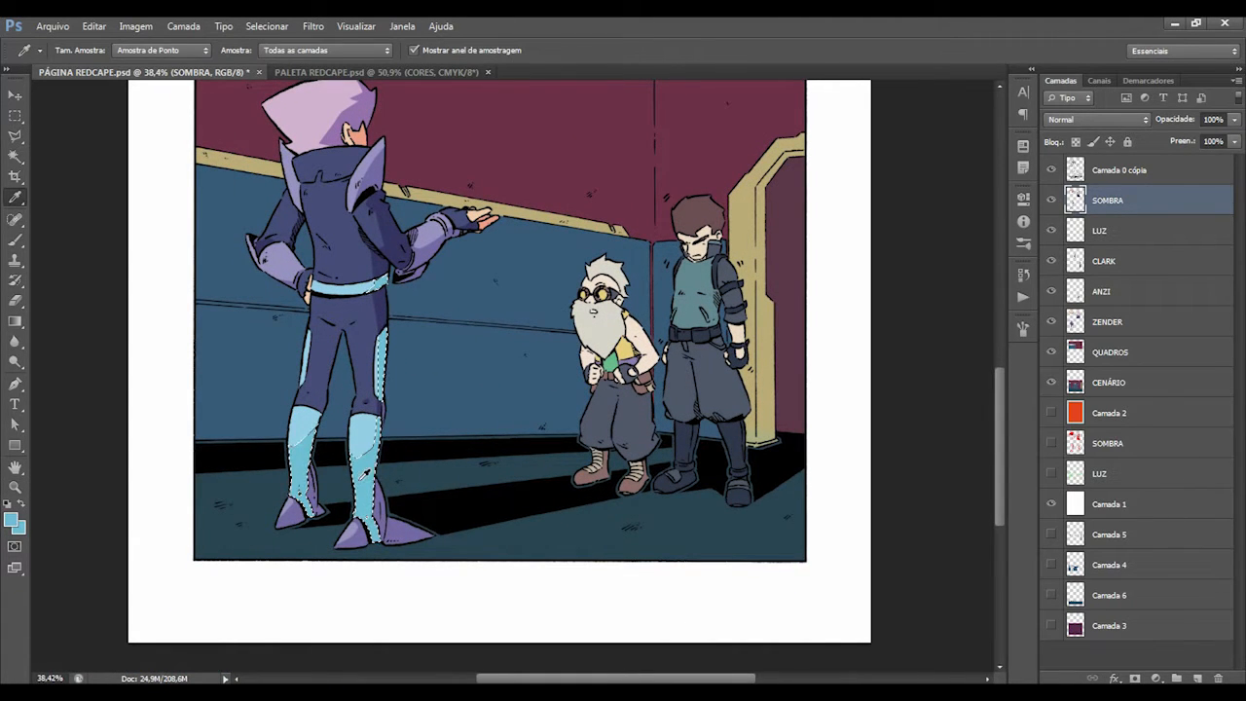
key("ctrl+u")
left_click_drag(1029, 264, 1022, 265)
left_click_drag(1029, 191, 1040, 195)
left_click(1189, 300)
left_click(1189, 300)
left_click(1217, 117)
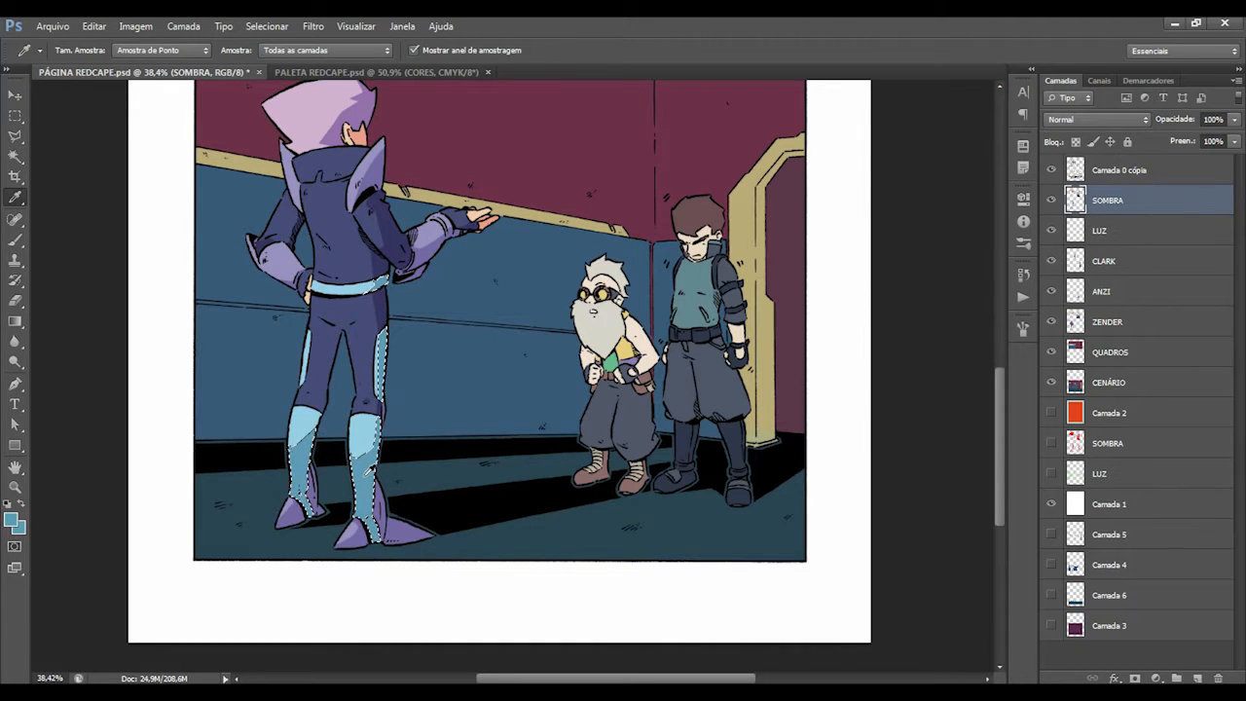
Clear the cyan shadow swatch of the ZENDER group in the palette document.
key("z")
left_click_drag(467, 403, 398, 403)
left_click(596, 352)
left_click(595, 351)
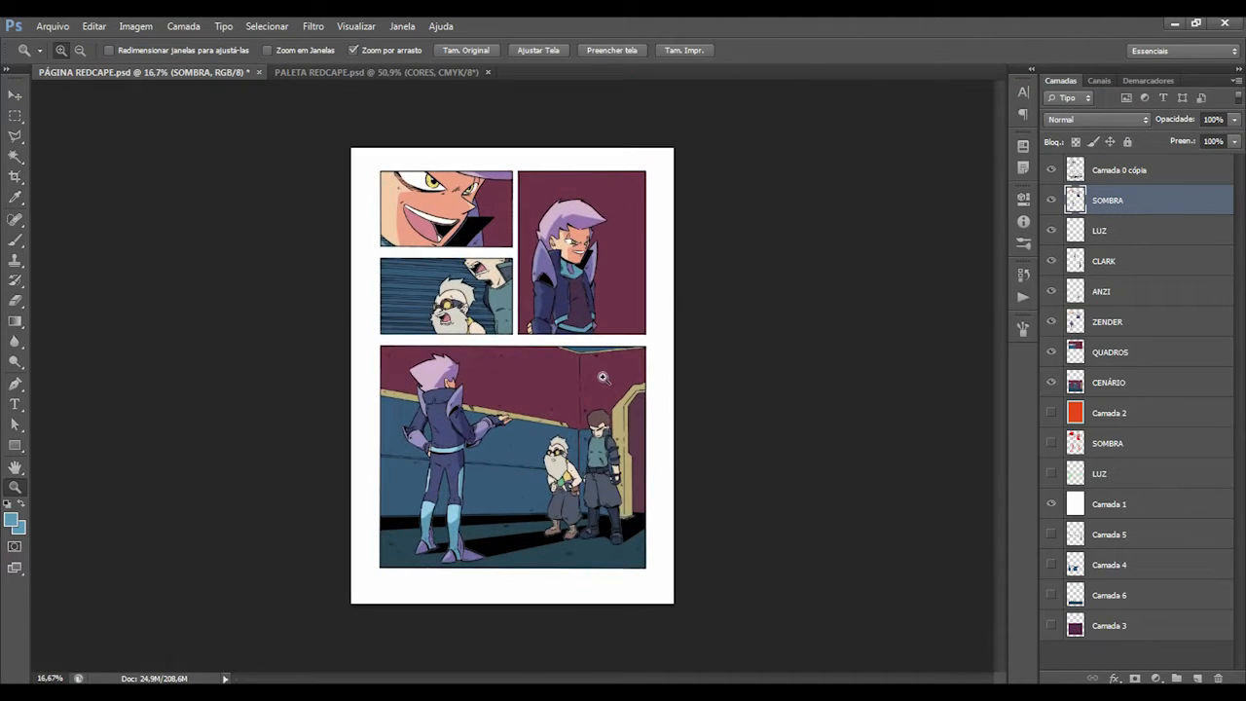
key("ctrl+Tab")
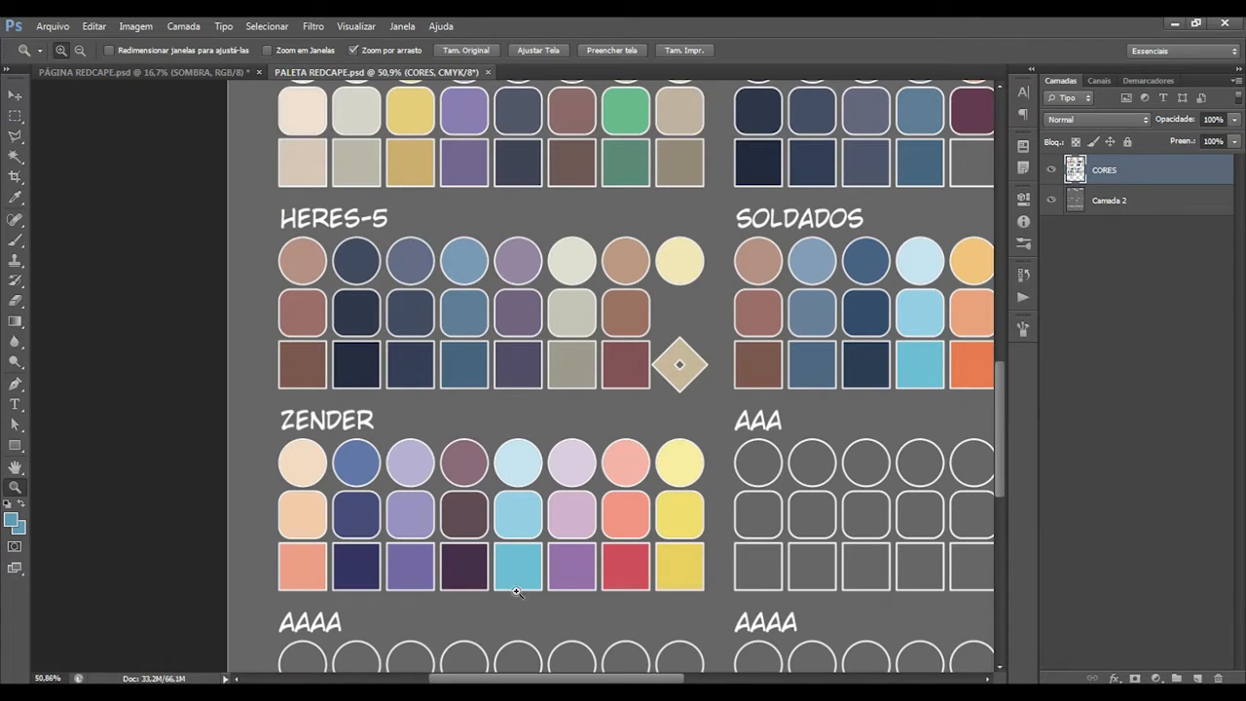
key("w")
key("ctrl+d")
key("z")
mouse_move(615, 534)
left_mouse_down()
mouse_move(516, 553)
mouse_move(614, 541)
left_mouse_up()
left_click_drag(369, 157, 501, 456)
key("ctrl+alt+z")
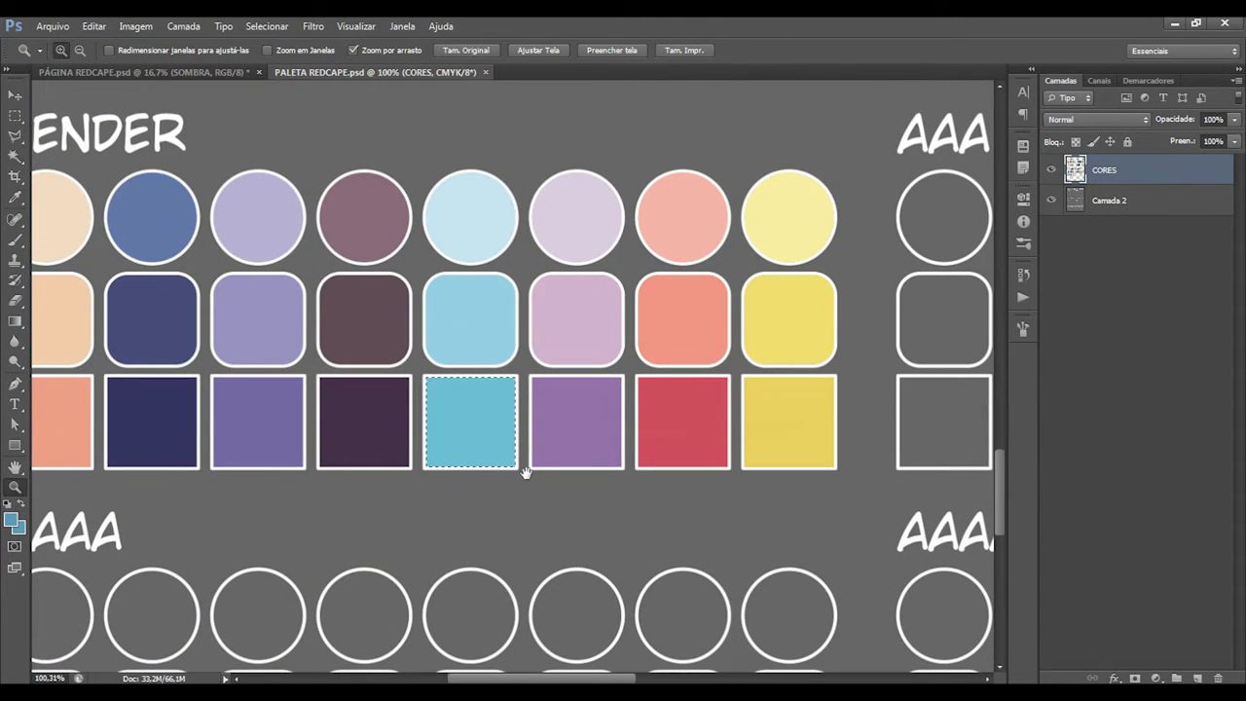
key("ctrl+alt+z")
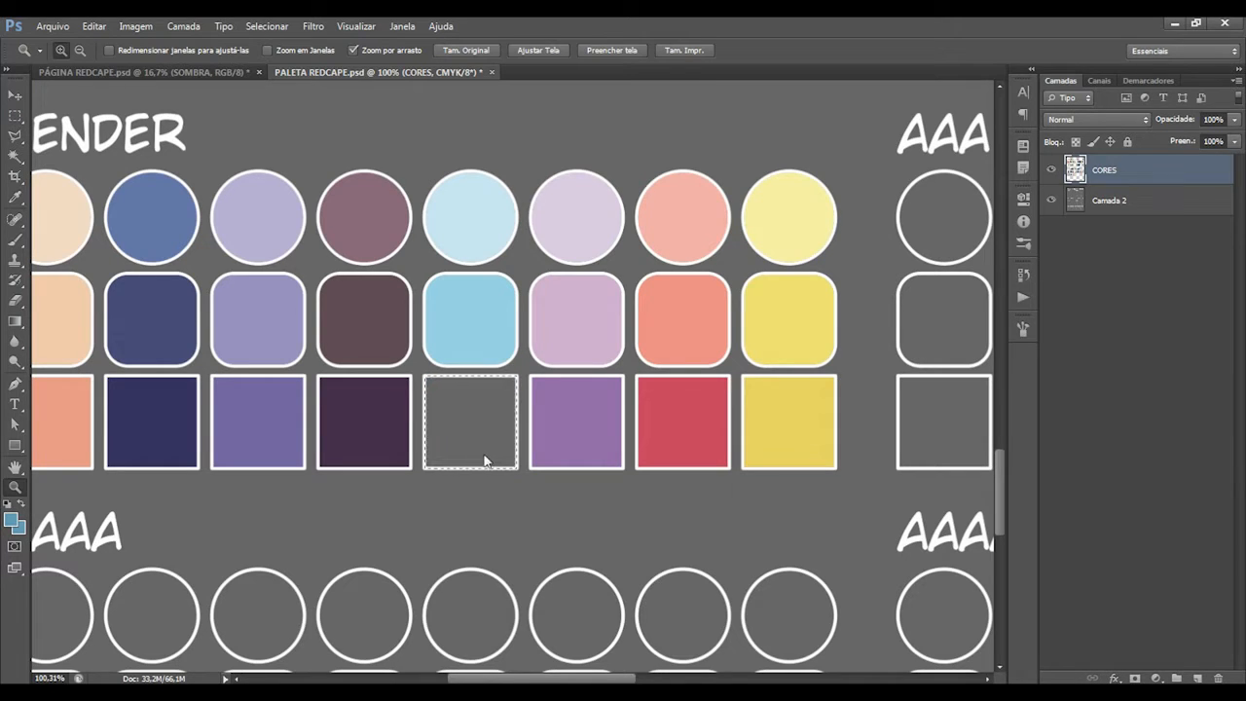
Fill the emptied ZENDER shadow swatch with the sampled darker blue, then deselect it.
key("w")
left_click(492, 458)
left_click(486, 52)
key("ctrl+d")
left_click(484, 428)
key("alt+BackSpace")
key("ctrl+d")
key("z")
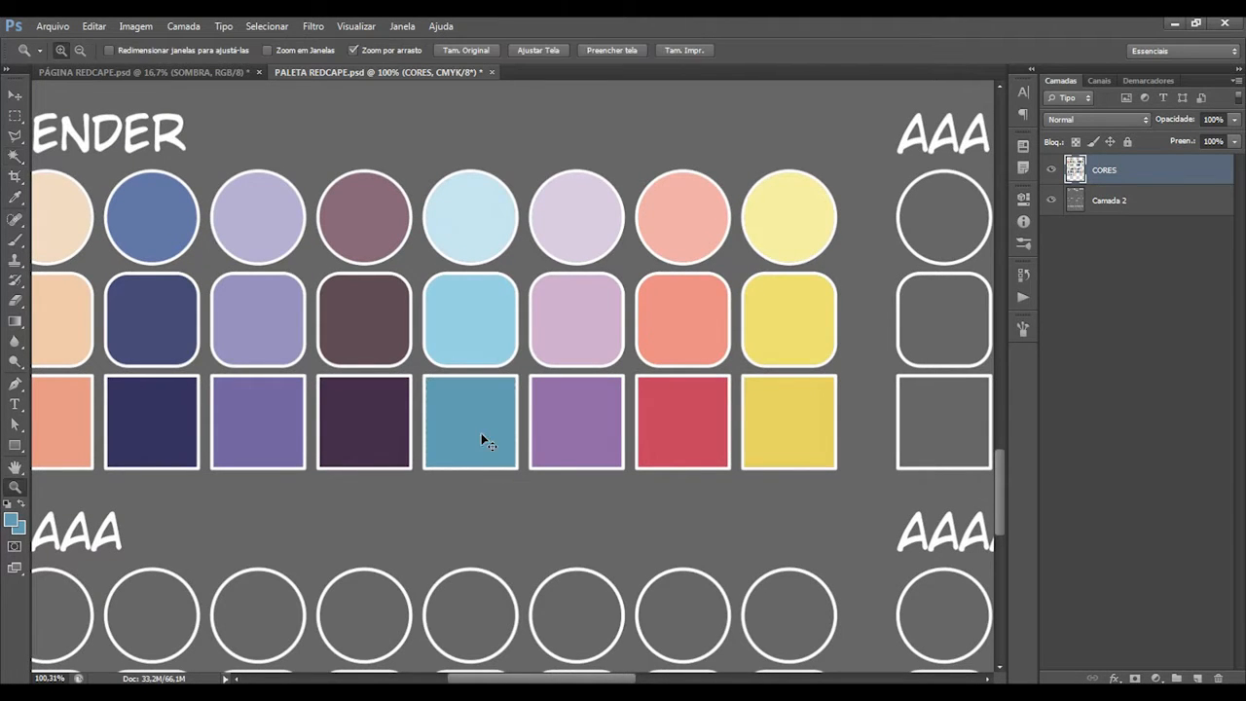
scroll(484, 439, "down", 5)
scroll(620, 364, "down", 2)
scroll(502, 497, "up", 3)
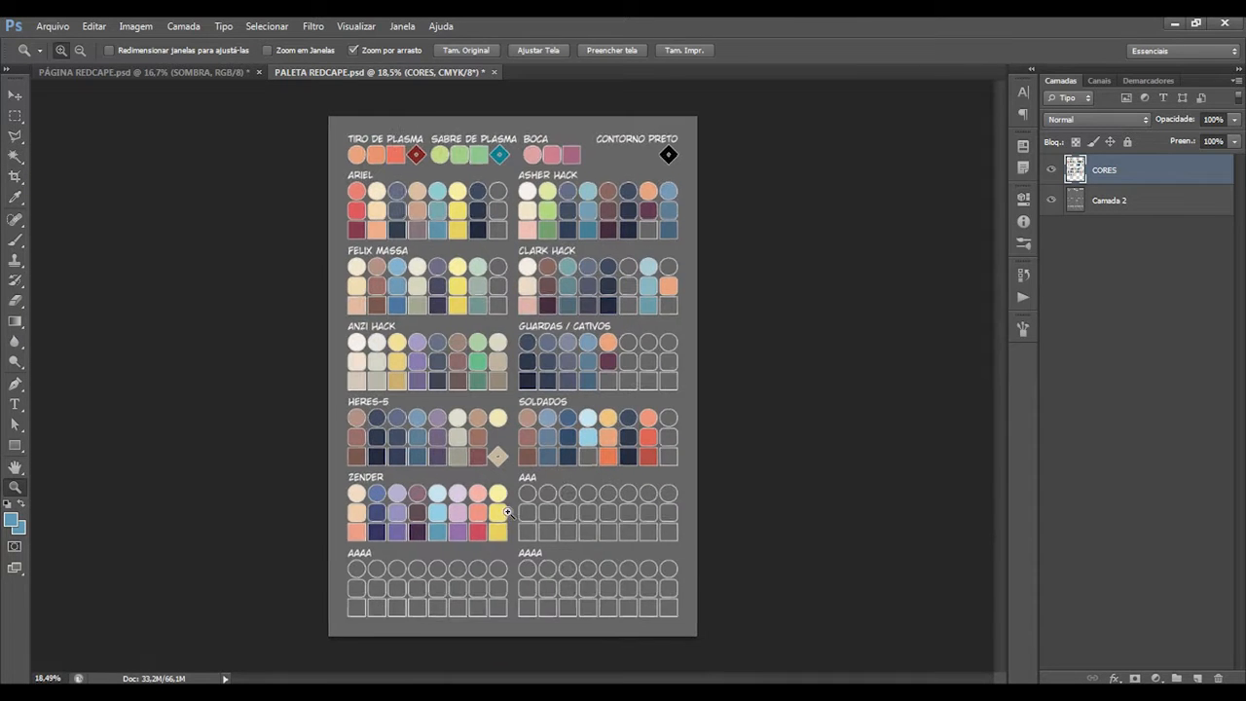
Return to the comic page, hide the line art, and select the shaded parts of Zender's yellow eyes using the red SOMBRA mask.
key("ctrl+Tab")
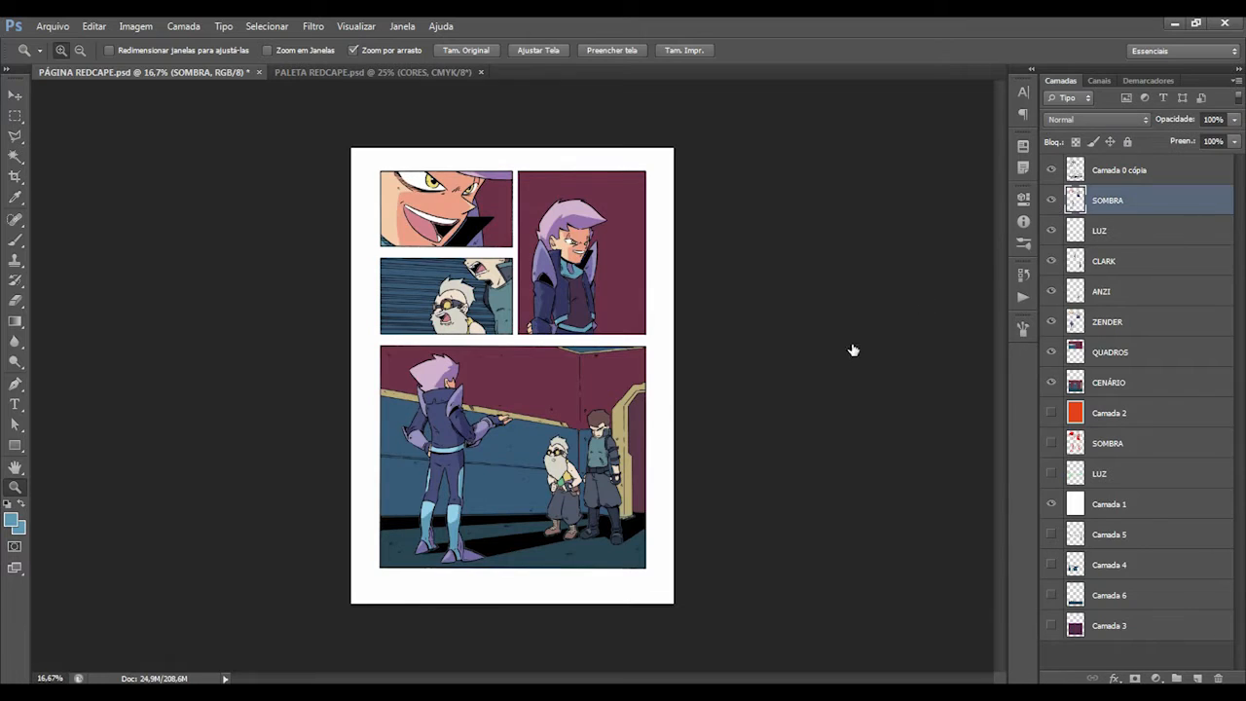
key("w")
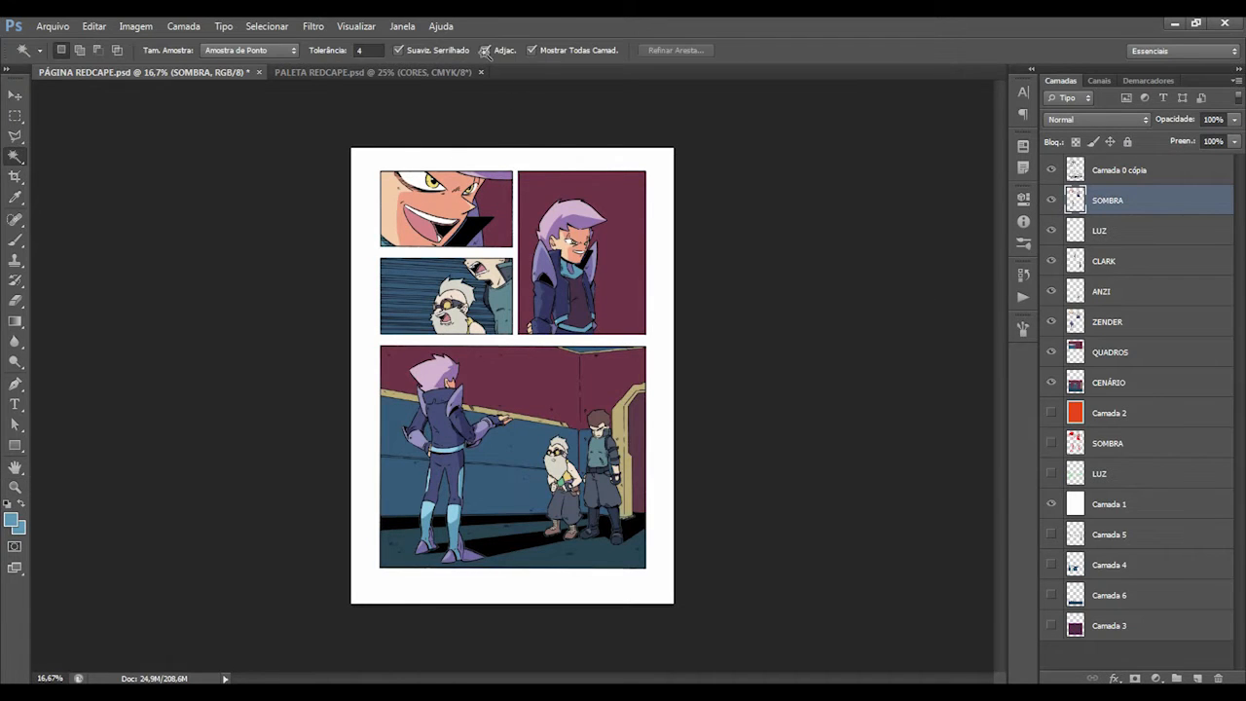
left_click(436, 372)
key("z")
left_click_drag(483, 516, 507, 459)
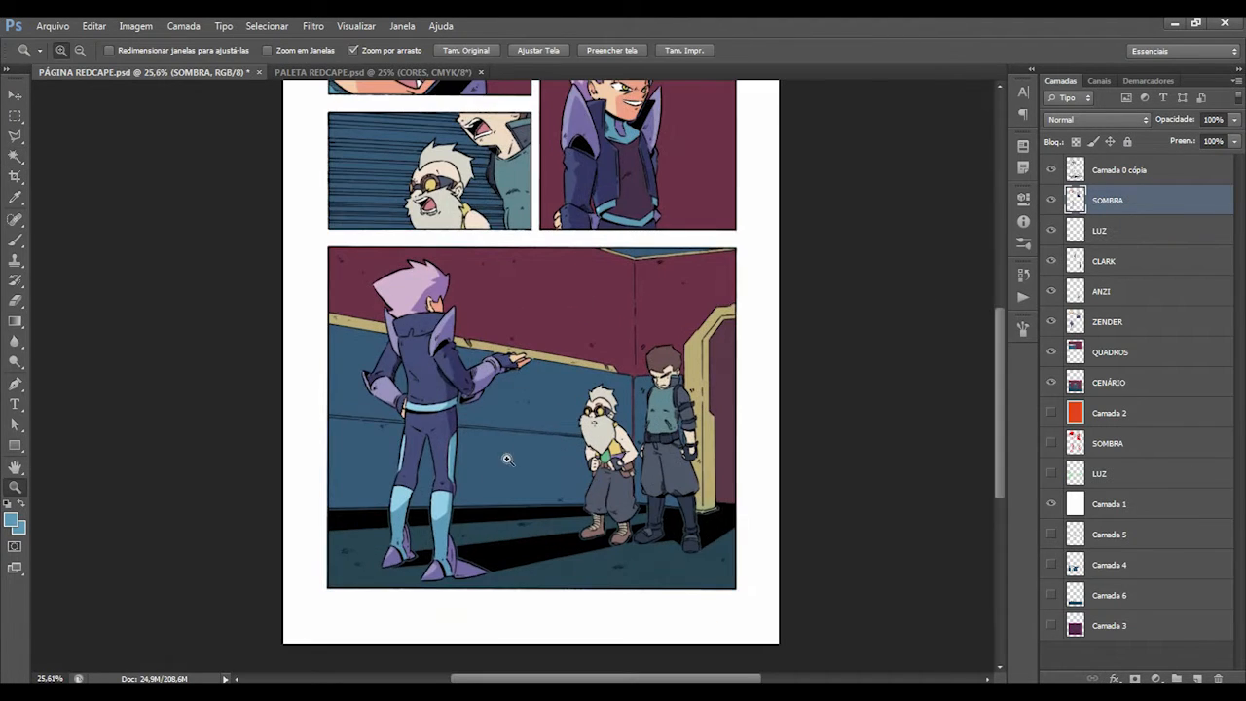
left_click(1051, 172)
left_click(1076, 447, "ctrl")
left_click_drag(466, 410, 497, 411)
key("w")
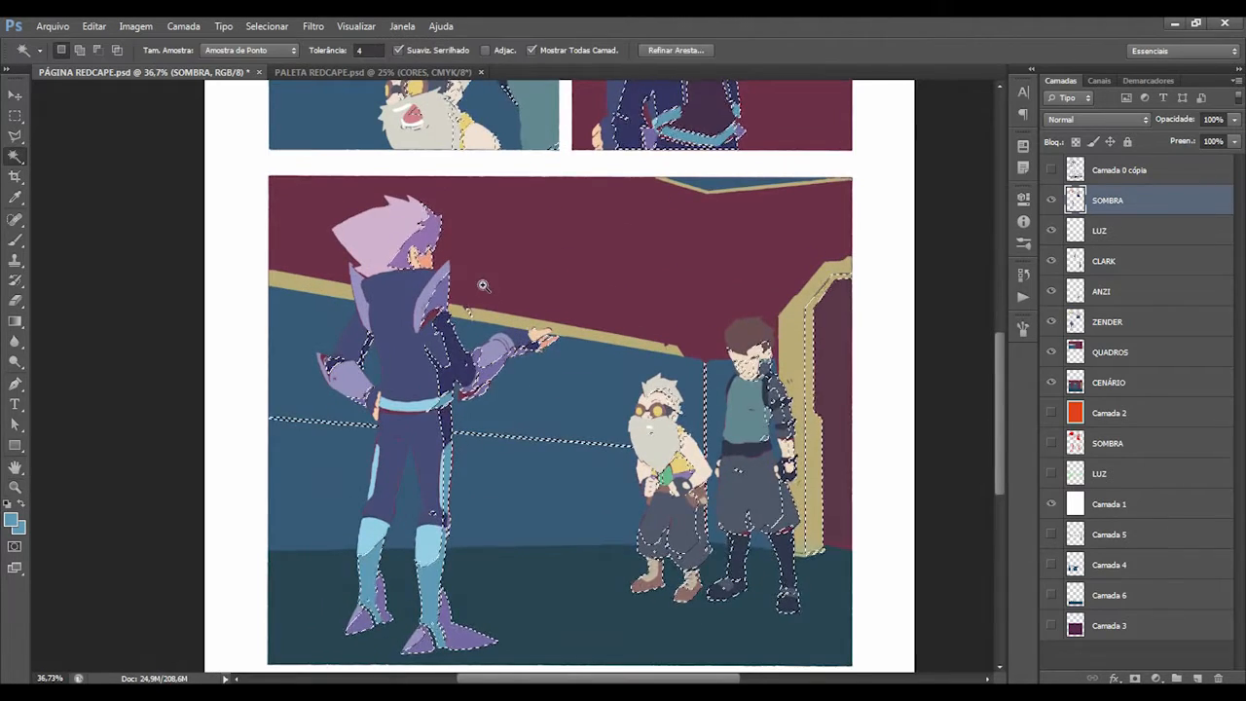
left_click_drag(487, 244, 495, 337)
left_click_drag(571, 439, 480, 357)
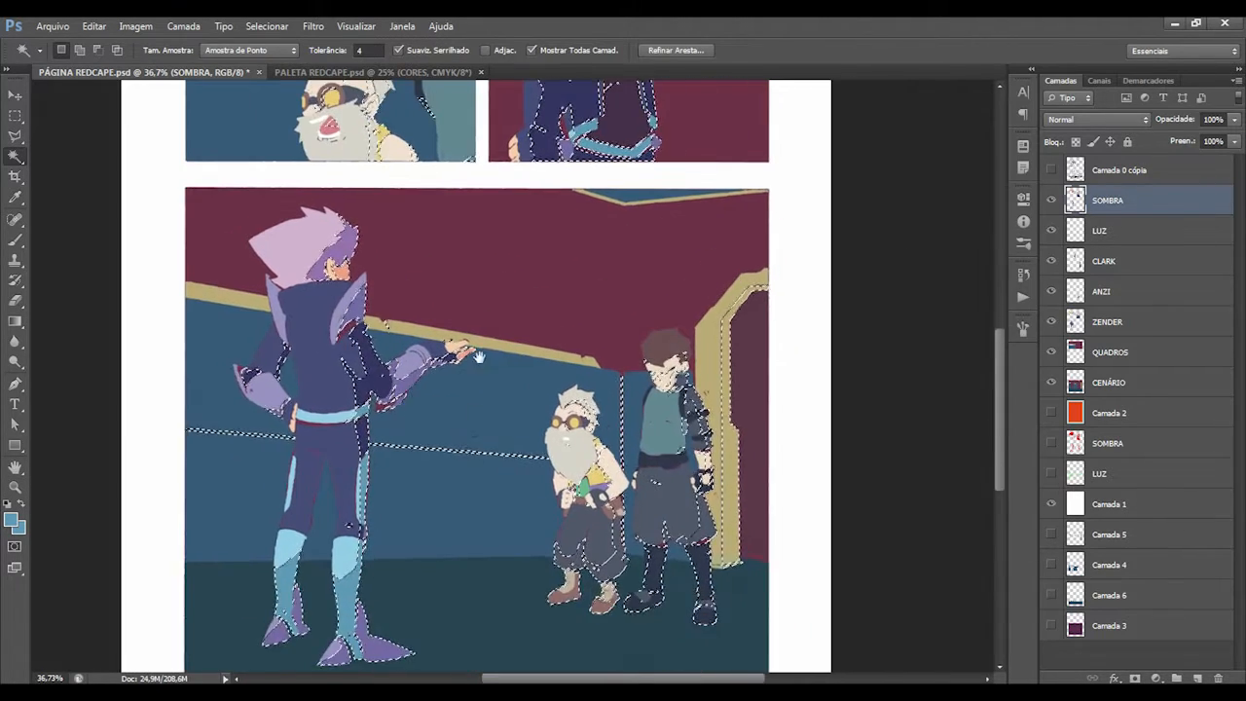
left_click_drag(442, 246, 484, 509)
left_click_drag(478, 361, 481, 492)
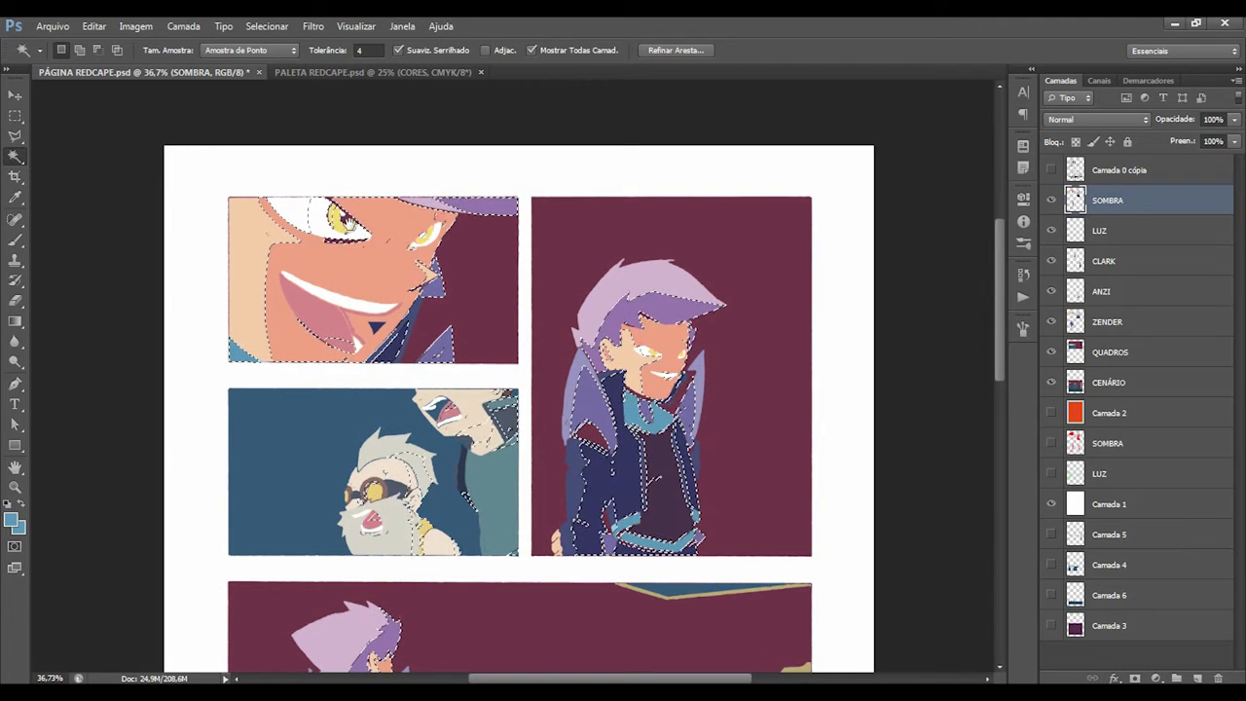
key("ctrl+d")
Sample the yellow and red ZENDER shadow swatches, fill the selected eye shadows on SOMBRA with the yellow, and show the line art.
key("ctrl+Tab")
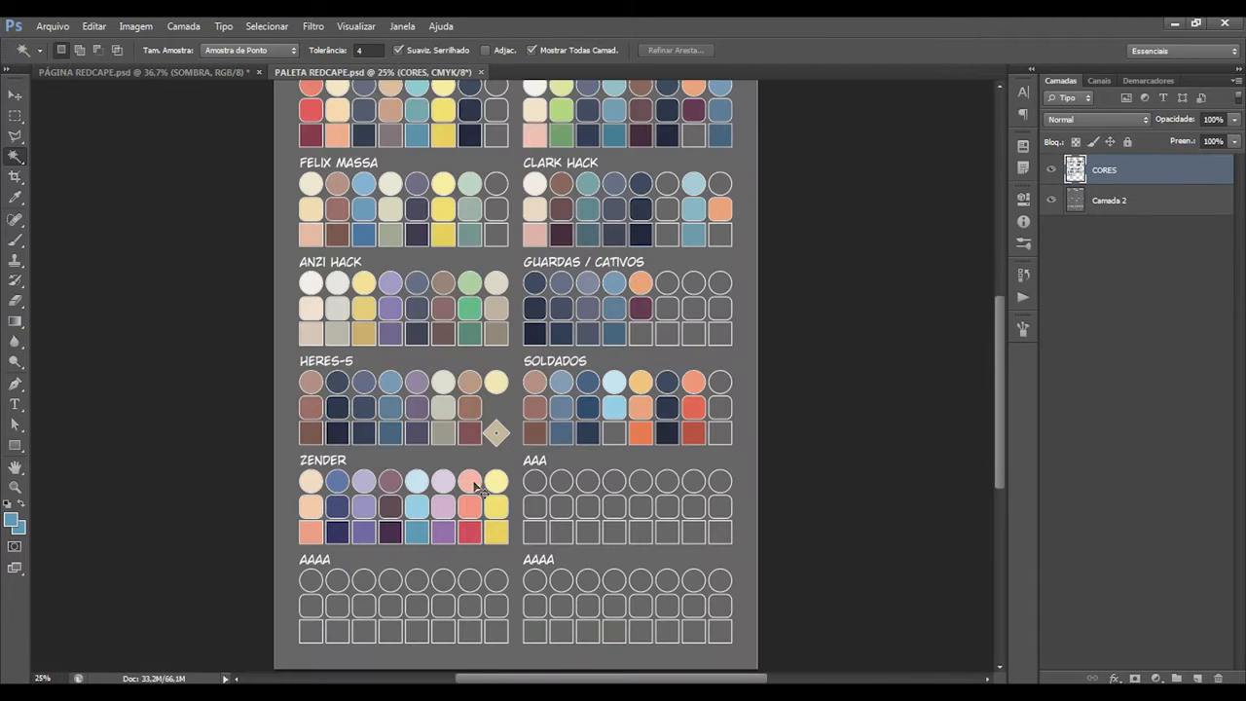
key("i")
left_click(494, 535)
key("x")
left_click(468, 534)
key("ctrl+Tab")
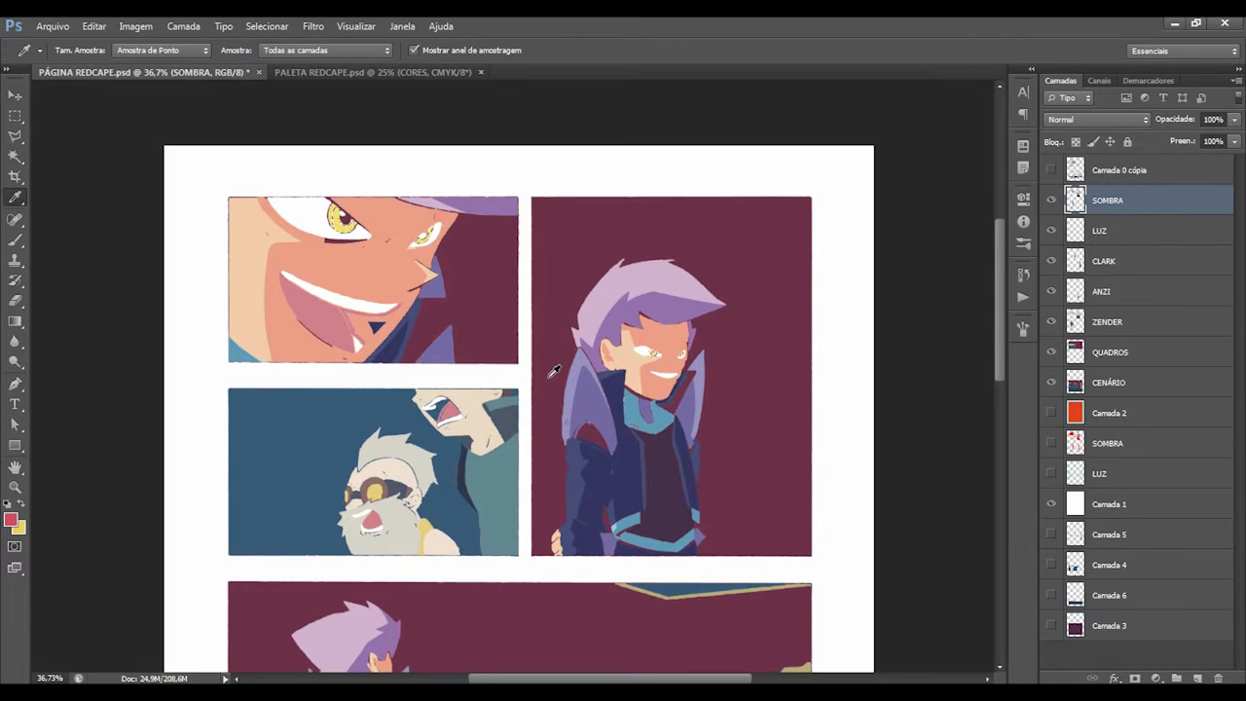
left_click_drag(340, 206, 689, 161)
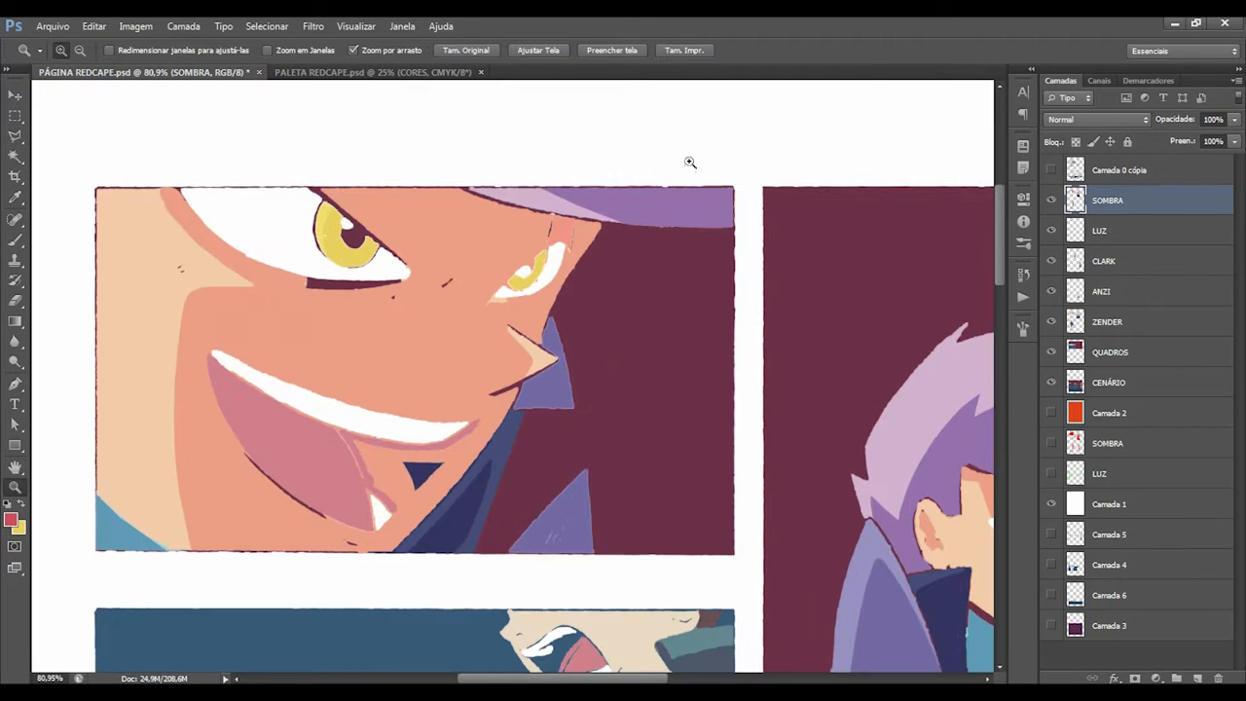
left_click(1049, 181)
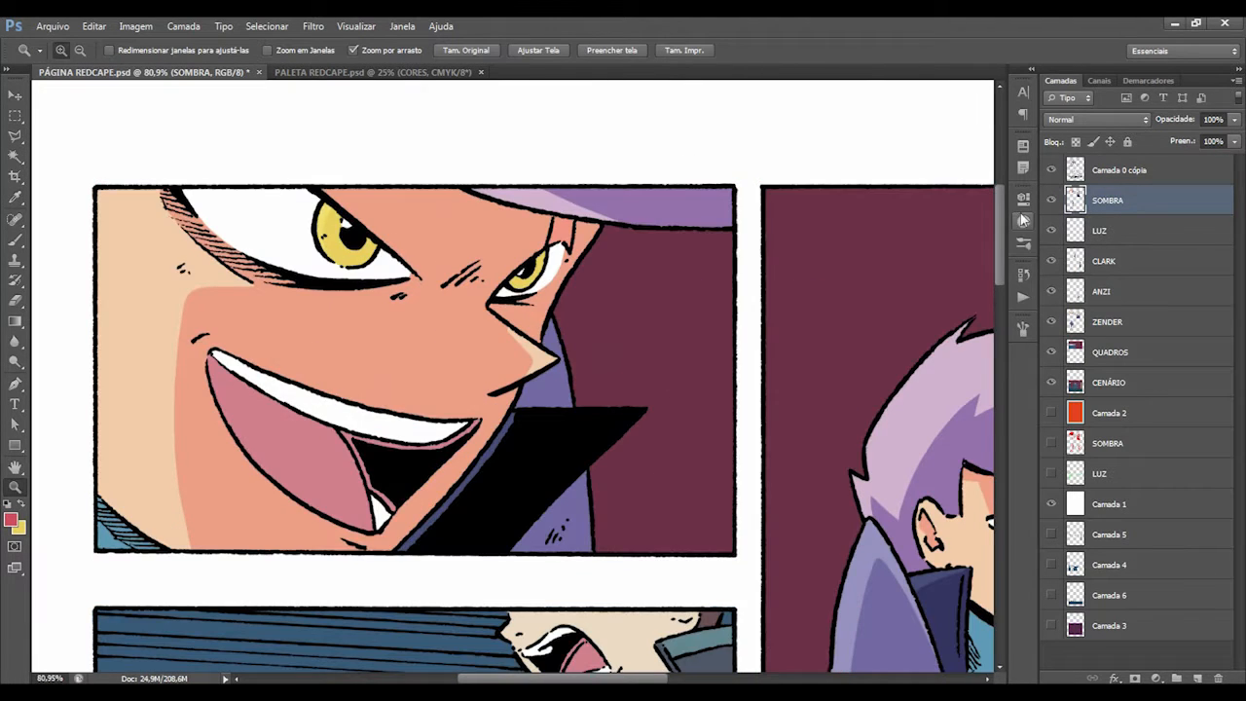
left_click(1051, 170)
key("i")
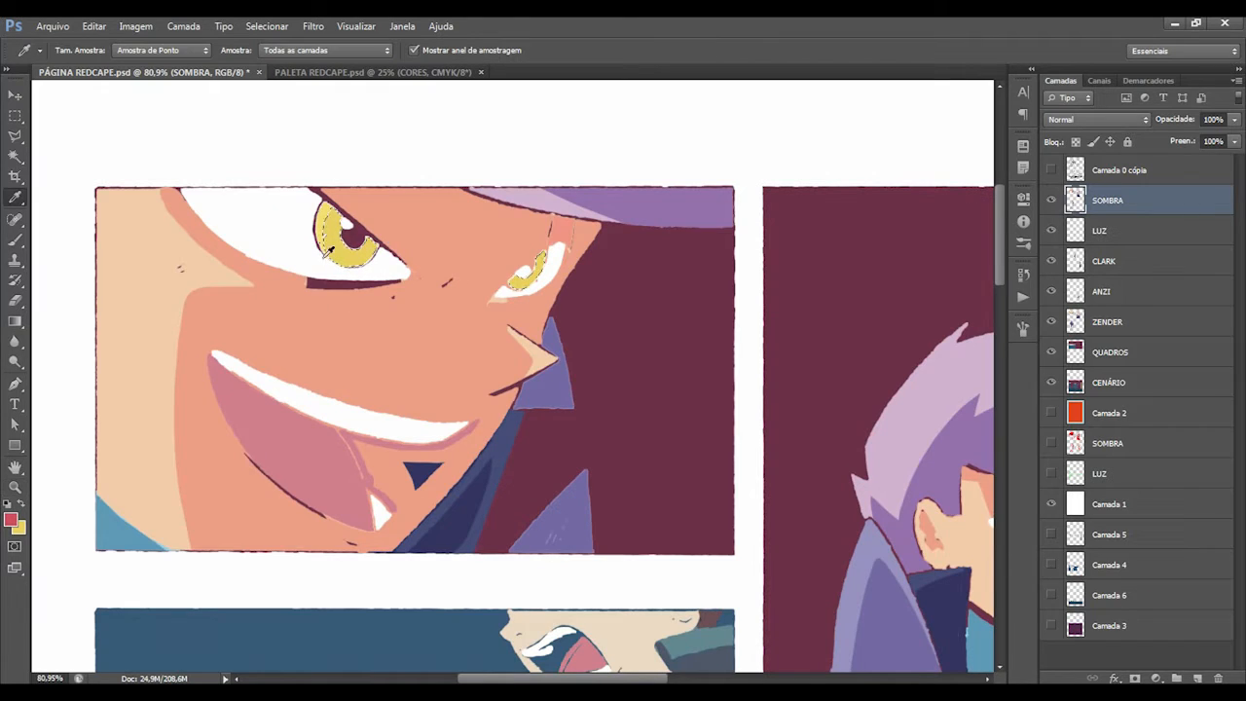
left_click(10, 519)
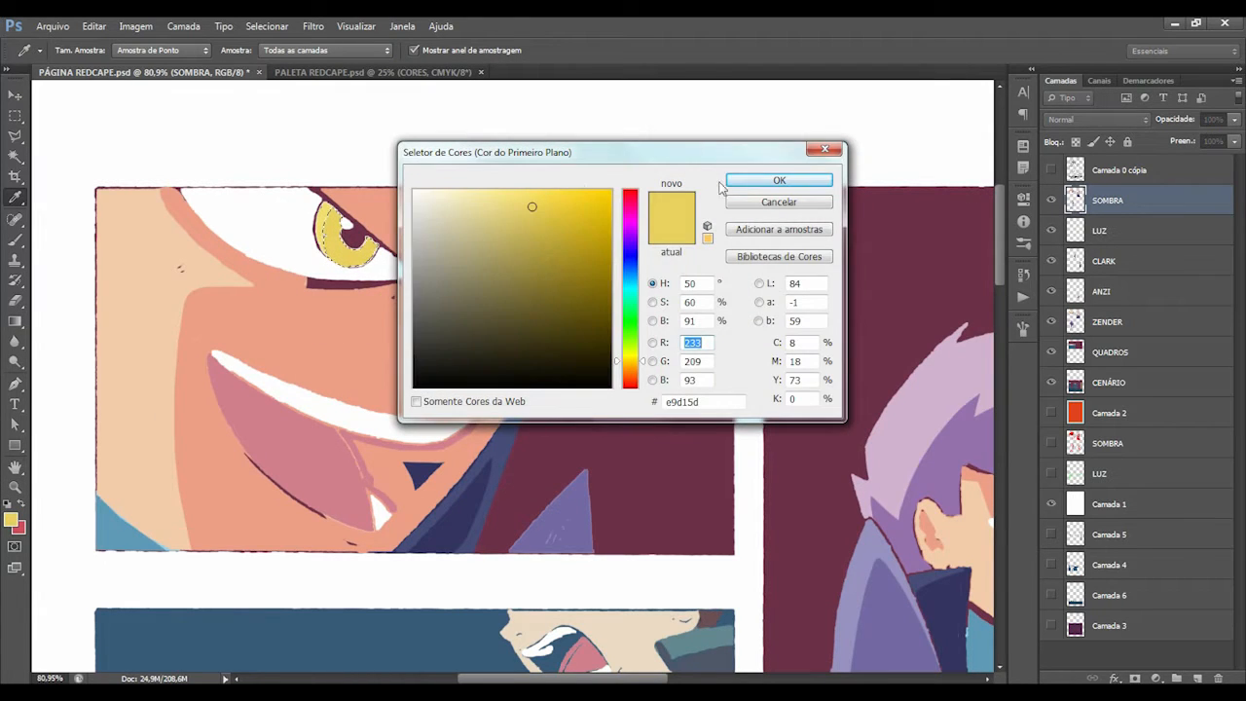
left_click(748, 192)
left_click(1050, 170)
Shift the eye shadow to ochre with Hue/Saturation at hue -7, saturation +6 and lightness -12, and sample the new colour.
key("ctrl+u")
left_click_drag(1029, 268, 1029, 198)
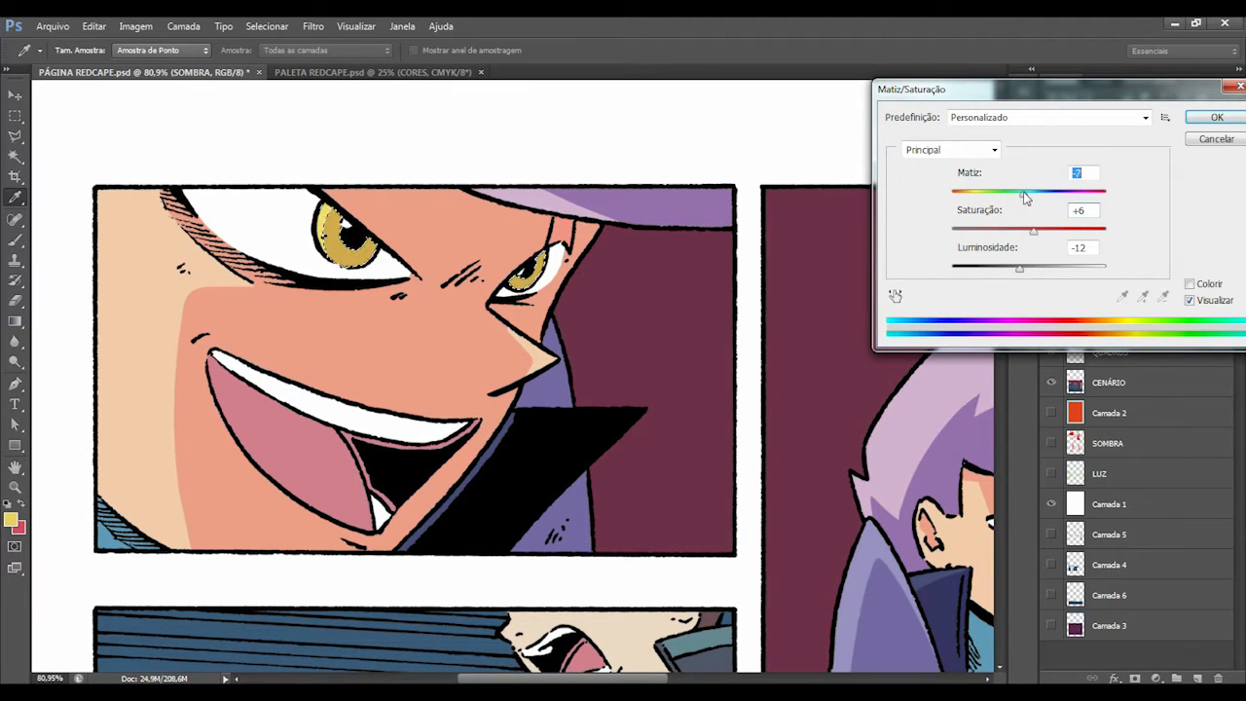
key("Return")
key("z")
mouse_move(435, 279)
left_mouse_down()
mouse_move(414, 291)
mouse_move(457, 272)
mouse_move(446, 295)
left_mouse_up()
key("i")
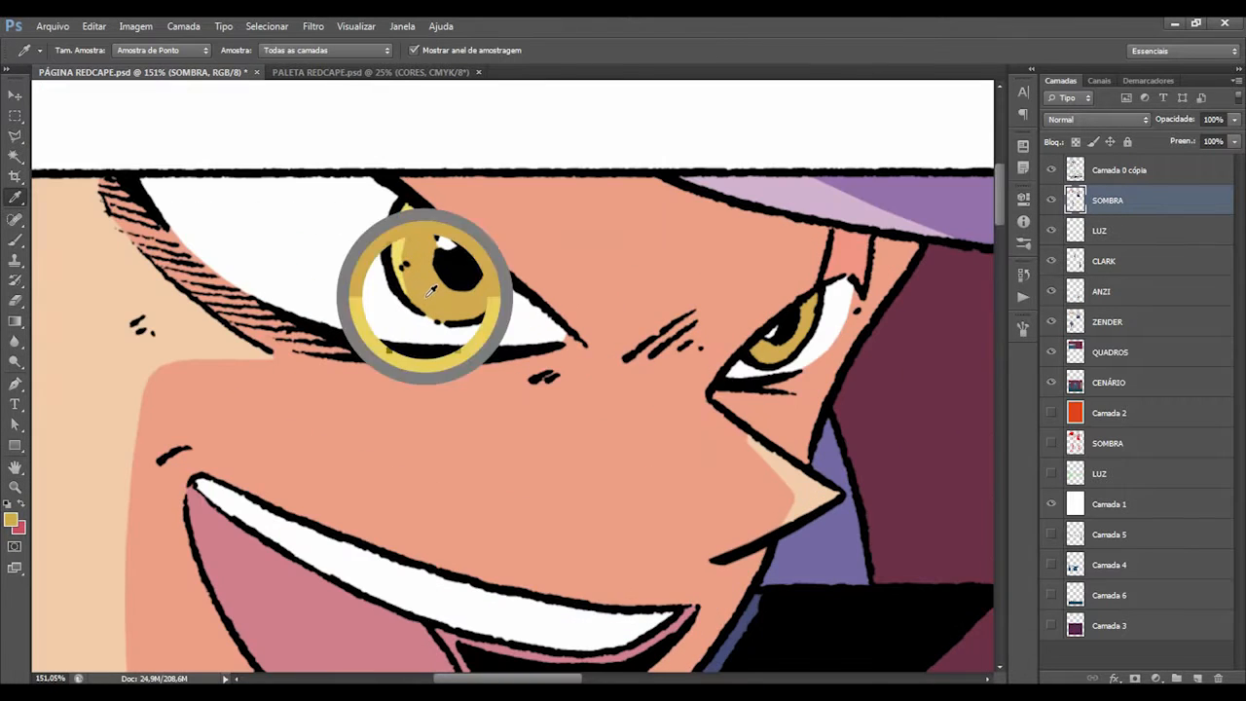
left_click(425, 297)
Replace the yellow shadow swatch of the ZENDER palette with the sampled ochre.
key("ctrl+Tab")
key("w")
left_click(499, 537)
key("z")
left_click_drag(500, 571, 530, 572)
key("Delete")
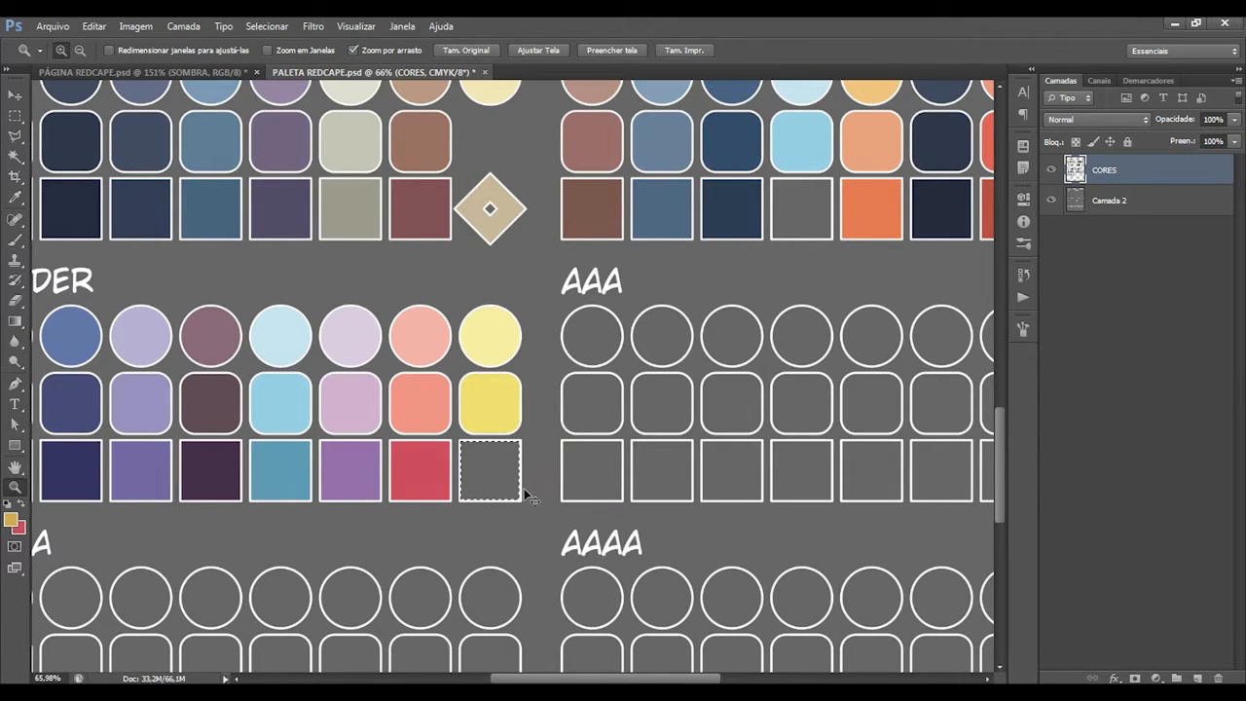
key("ctrl+d")
key("w")
left_click(493, 485)
key("alt+Delete")
key("ctrl+d")
key("z")
left_click_drag(540, 333, 484, 356)
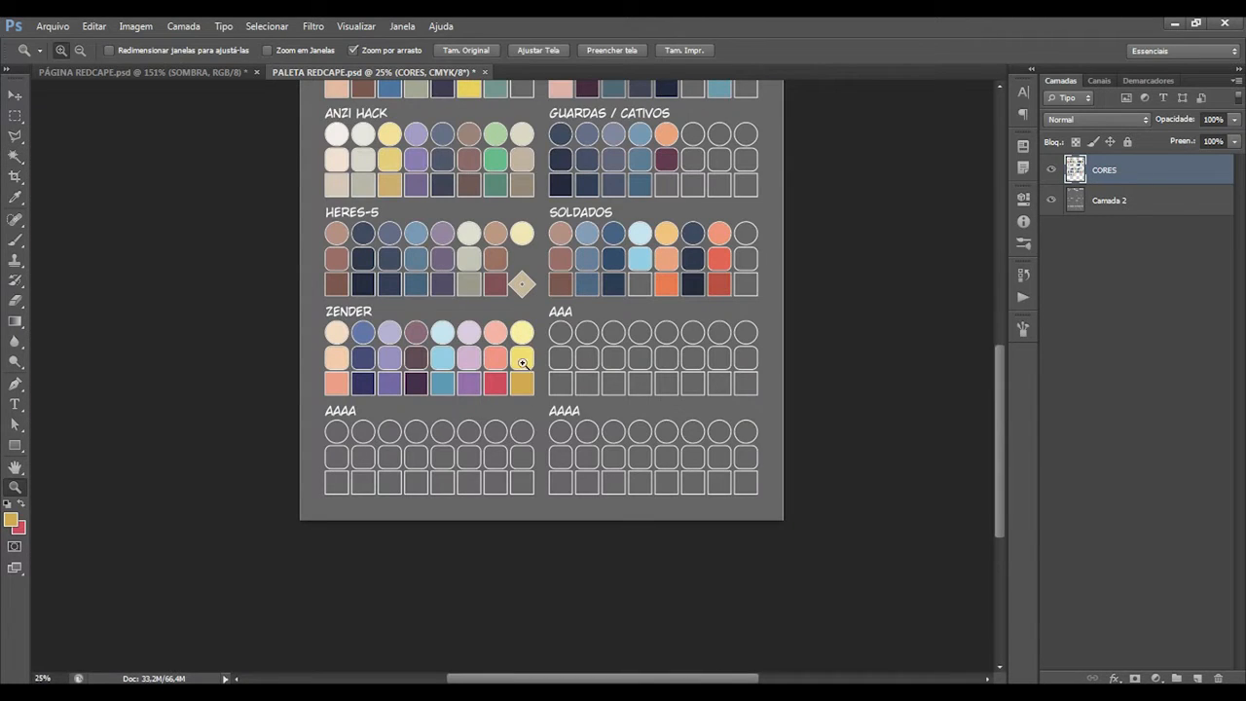
Sample the red ZENDER shadow swatch, return to the comic page with the line art hidden, and sample the ochre eye shadow.
key("i")
left_click(492, 389)
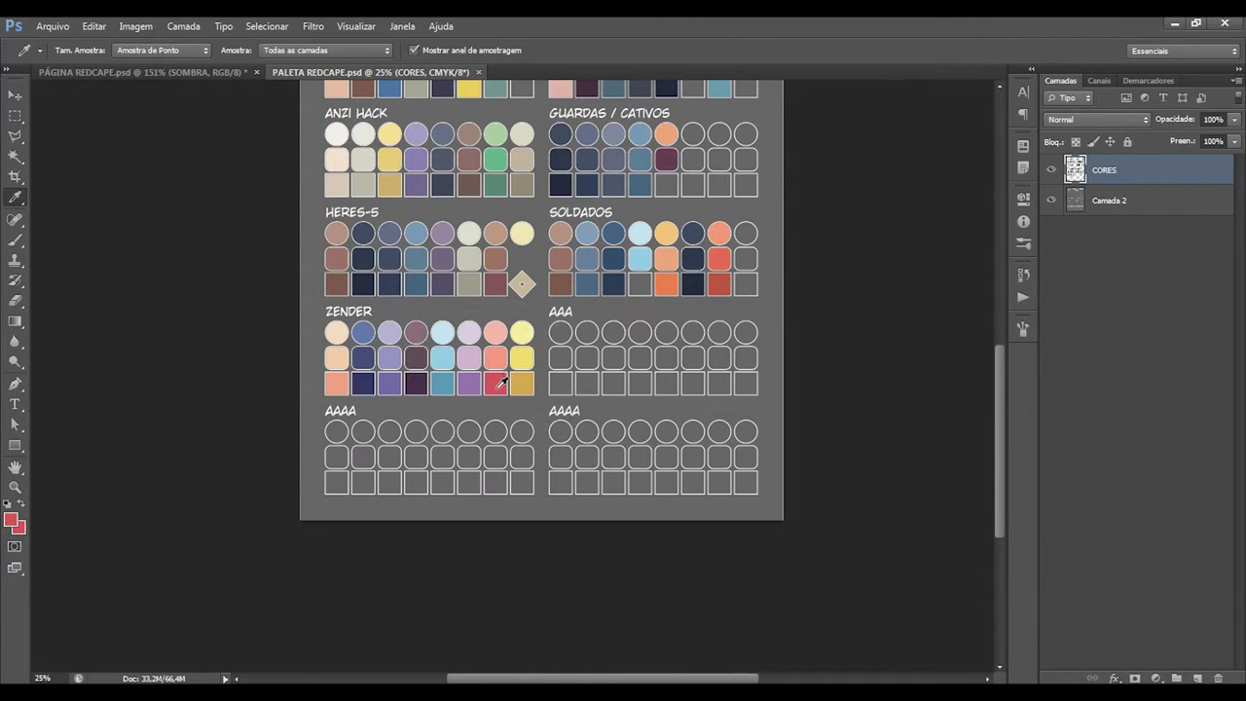
key("ctrl+Tab")
key("z")
mouse_move(728, 357)
left_mouse_down()
mouse_move(684, 359)
mouse_move(730, 341)
left_mouse_up()
key("i")
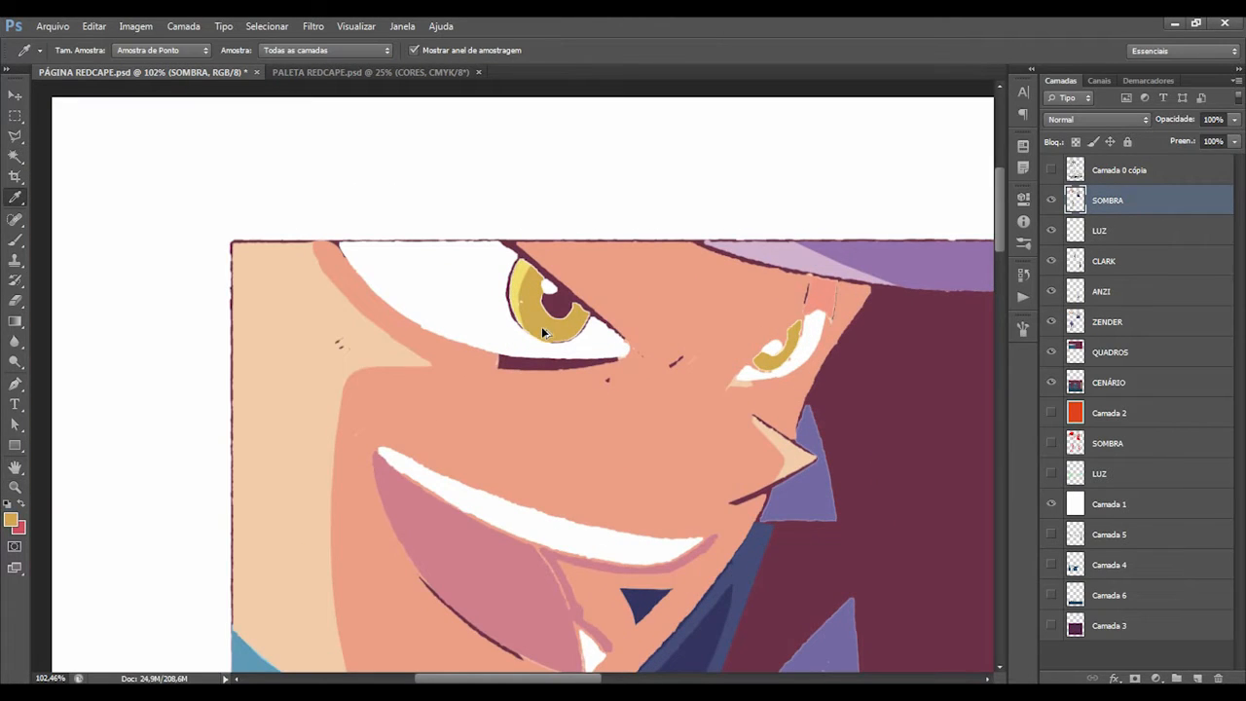
key("ctrl+z")
key("ctrl+z")
key("ctrl+z")
key("ctrl+z")
key("ctrl+z")
key("ctrl+d")
key("w")
left_click(822, 293)
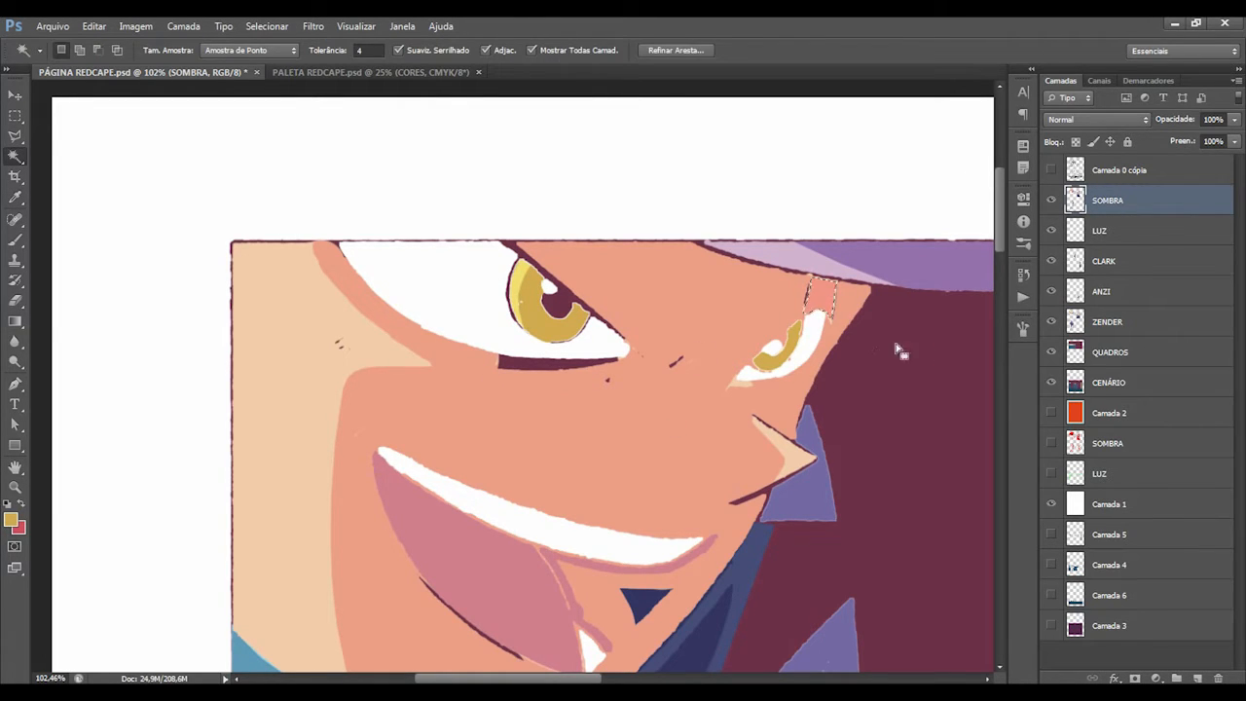
left_click(841, 311)
left_click(820, 294, "shift")
key("ctrl+d")
key("z")
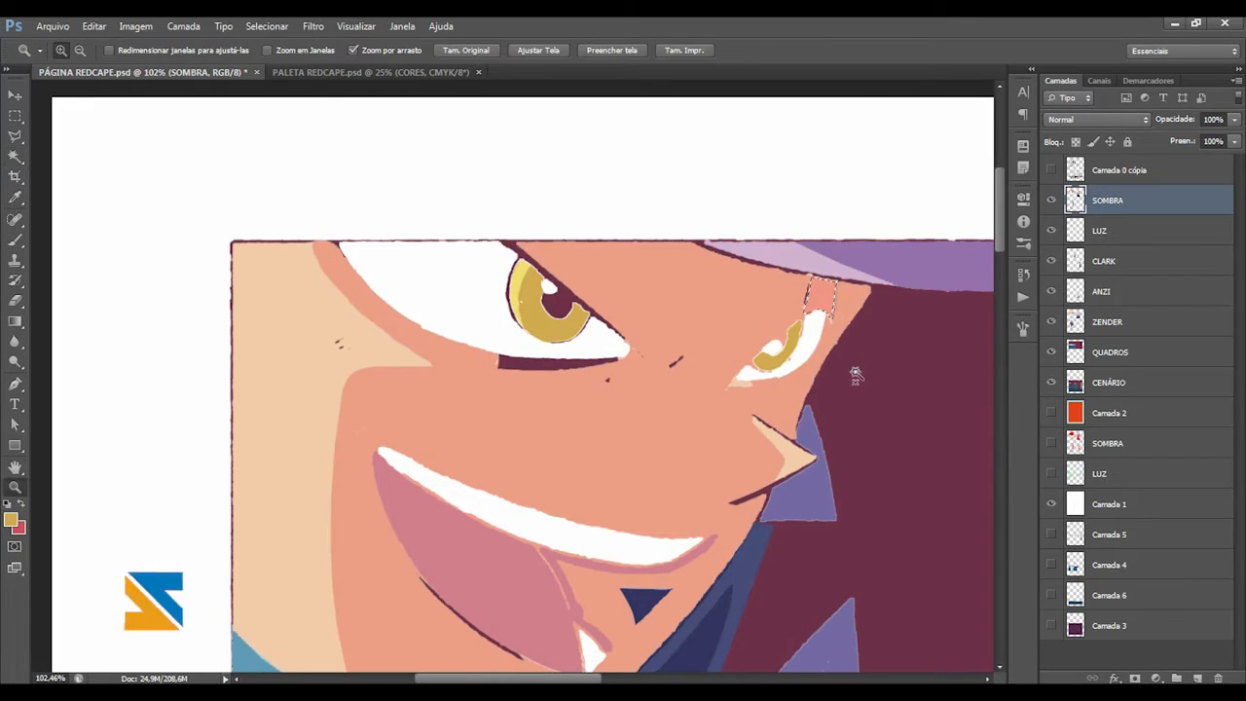
Select the shaded parts of the salmon patches above Zender's eyes by intersecting that colour with the red SOMBRA mask.
left_click_drag(857, 376, 686, 386)
left_click_drag(593, 229, 708, 203)
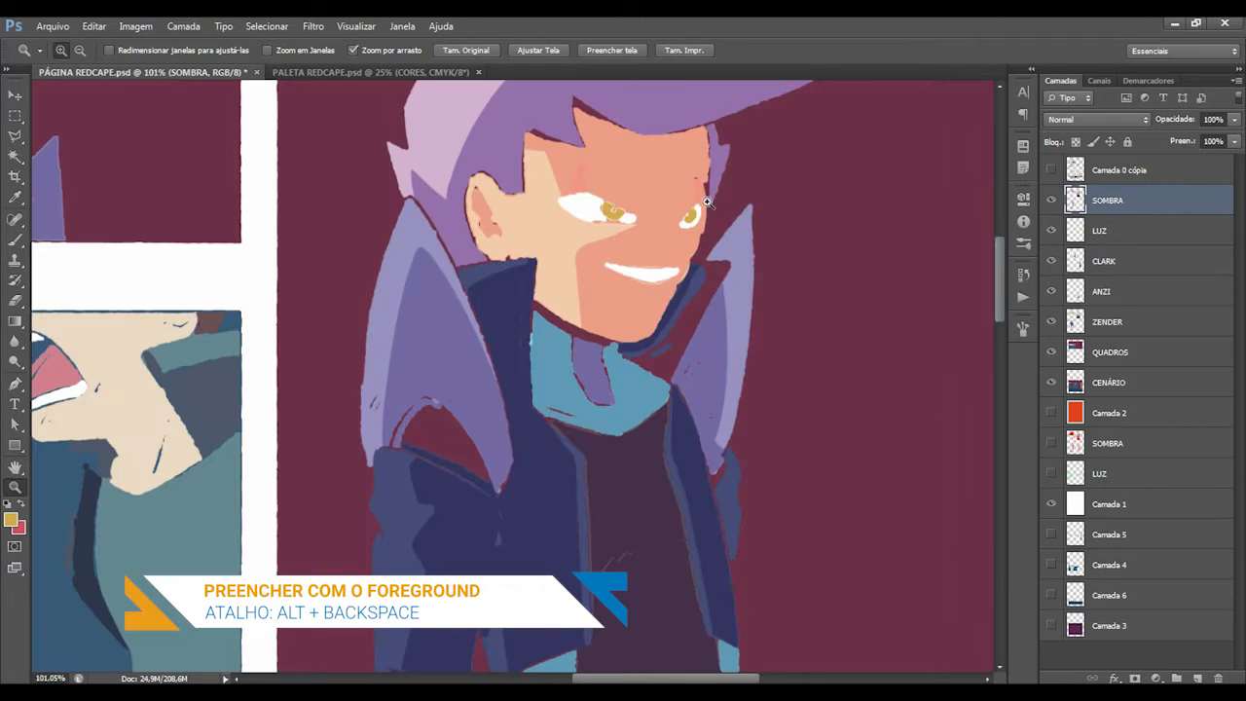
left_click(1050, 170)
left_click(1051, 171)
left_click_drag(802, 280, 882, 557)
left_click_drag(766, 373, 856, 373)
key("w")
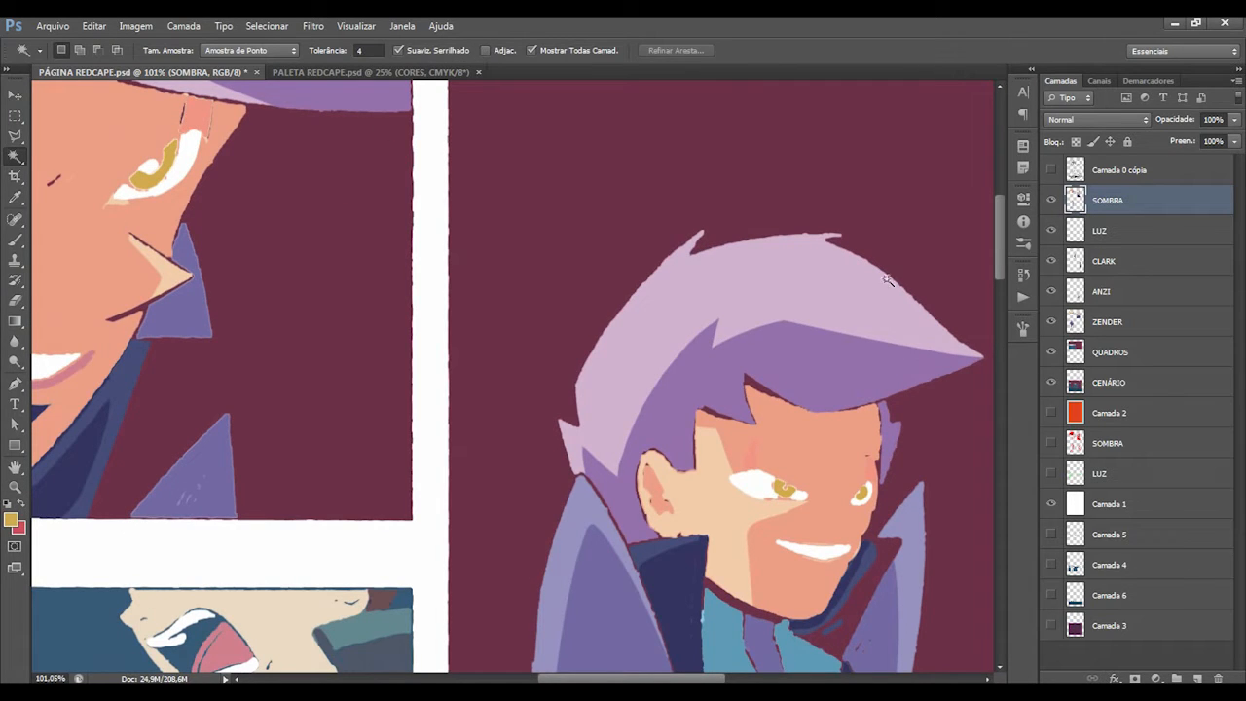
left_click(1078, 448, "ctrl")
left_click(753, 455, "alt+shift")
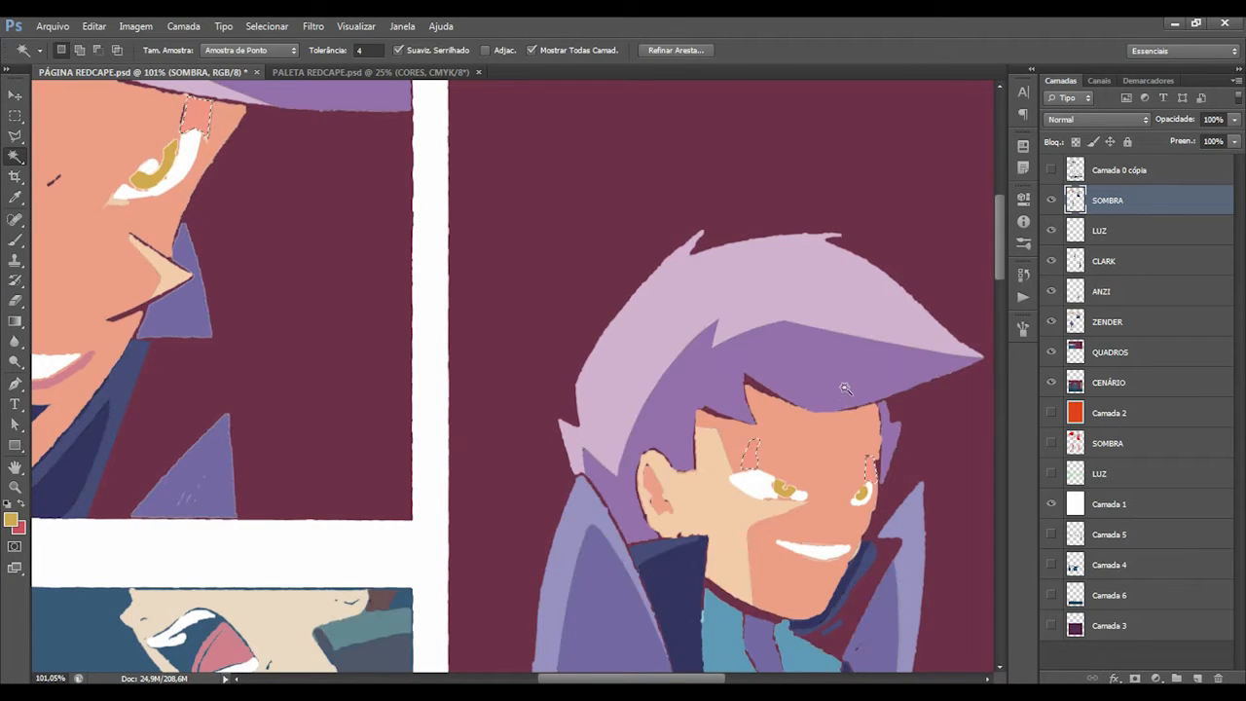
key("z")
left_click_drag(846, 394, 807, 427)
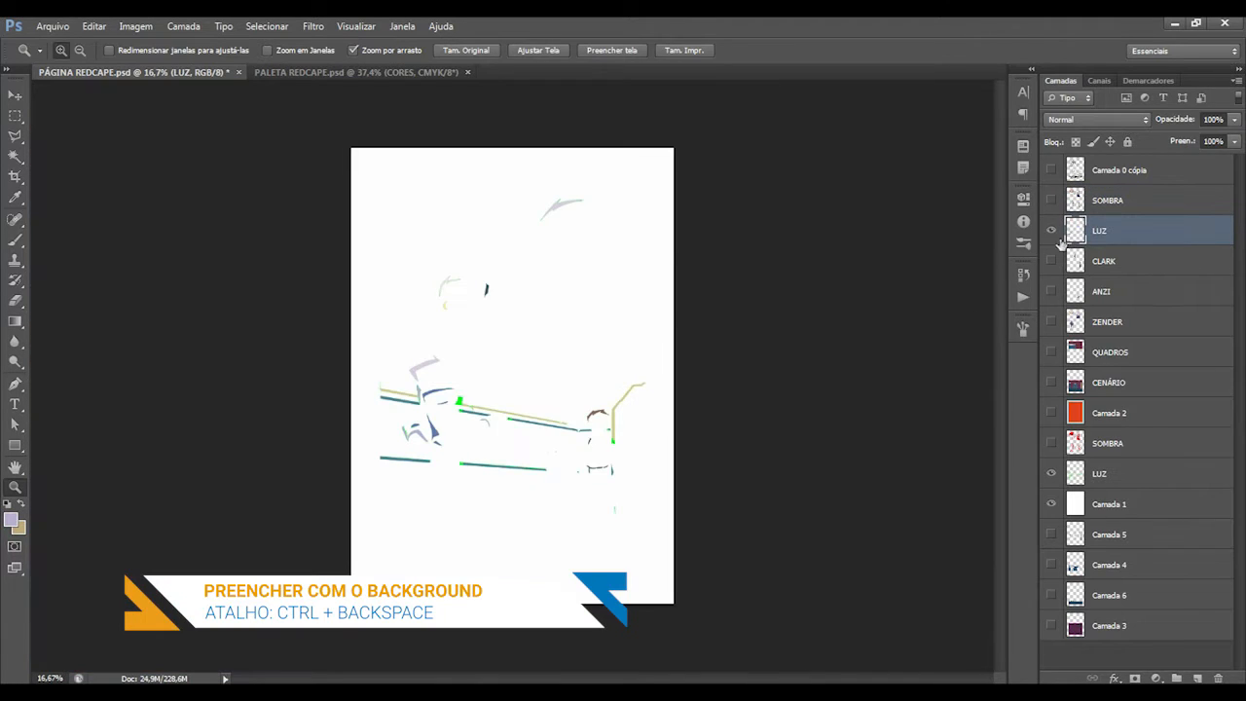
Examine the fills on the LUZ layer against the green light mask and the line art in the large last panel.
left_click(1051, 231)
left_click(1052, 232)
left_click(1050, 232)
left_click(1050, 231)
left_click(1049, 234)
left_click_drag(516, 277, 562, 241)
left_click_drag(591, 402, 556, 343)
left_click_drag(503, 444, 525, 451)
left_click(1050, 232)
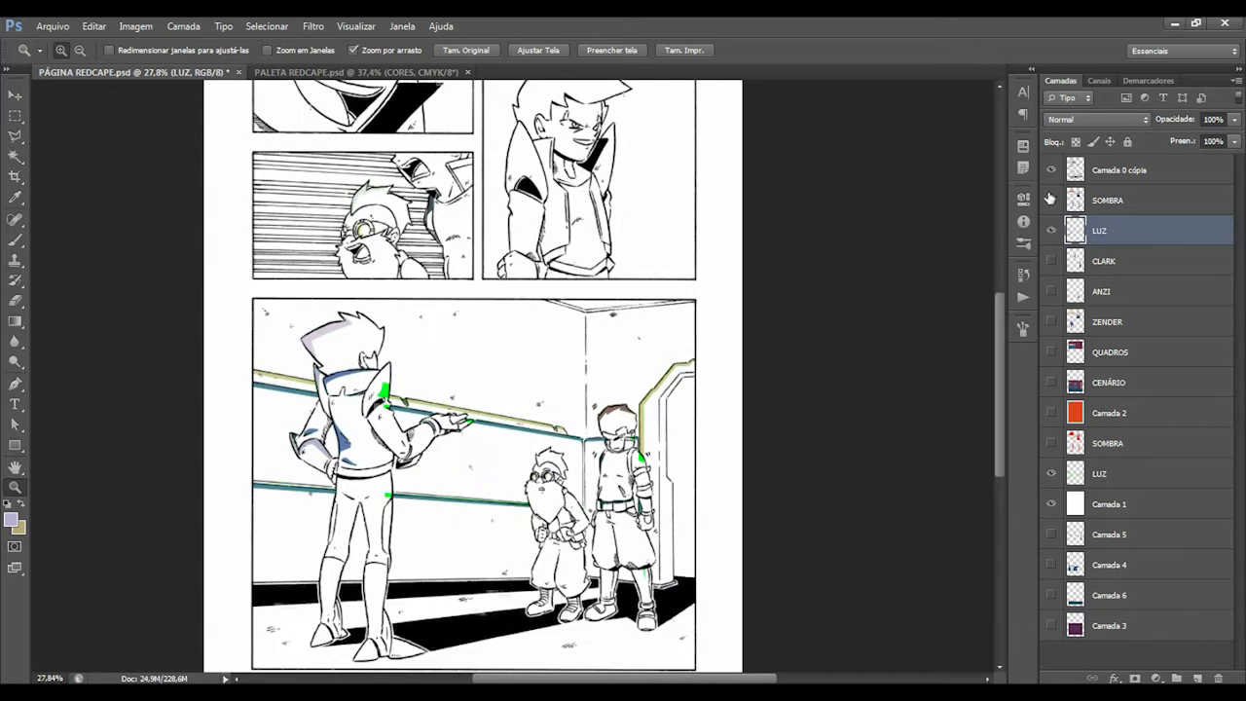
Examine the LUZ layer fills against the green light mask around Zender's collar and hand in the last panel.
left_click(1050, 232)
left_click(1050, 232)
left_click(1050, 232)
left_click(1048, 233)
left_click(1048, 234)
left_click(1048, 233)
left_click(1047, 233)
left_click(1047, 231)
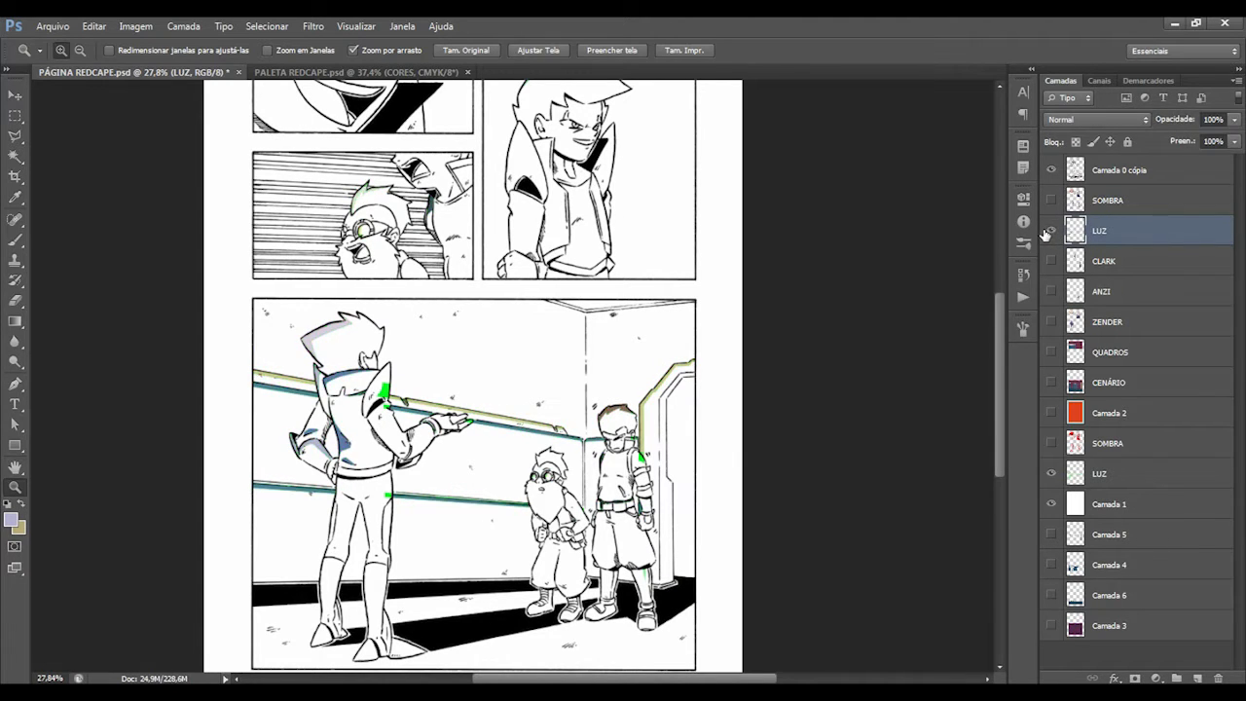
left_click(1045, 234)
left_click_drag(393, 393, 542, 323)
left_click(1049, 234)
left_click(1048, 235)
left_click(1049, 234)
left_click(1048, 234)
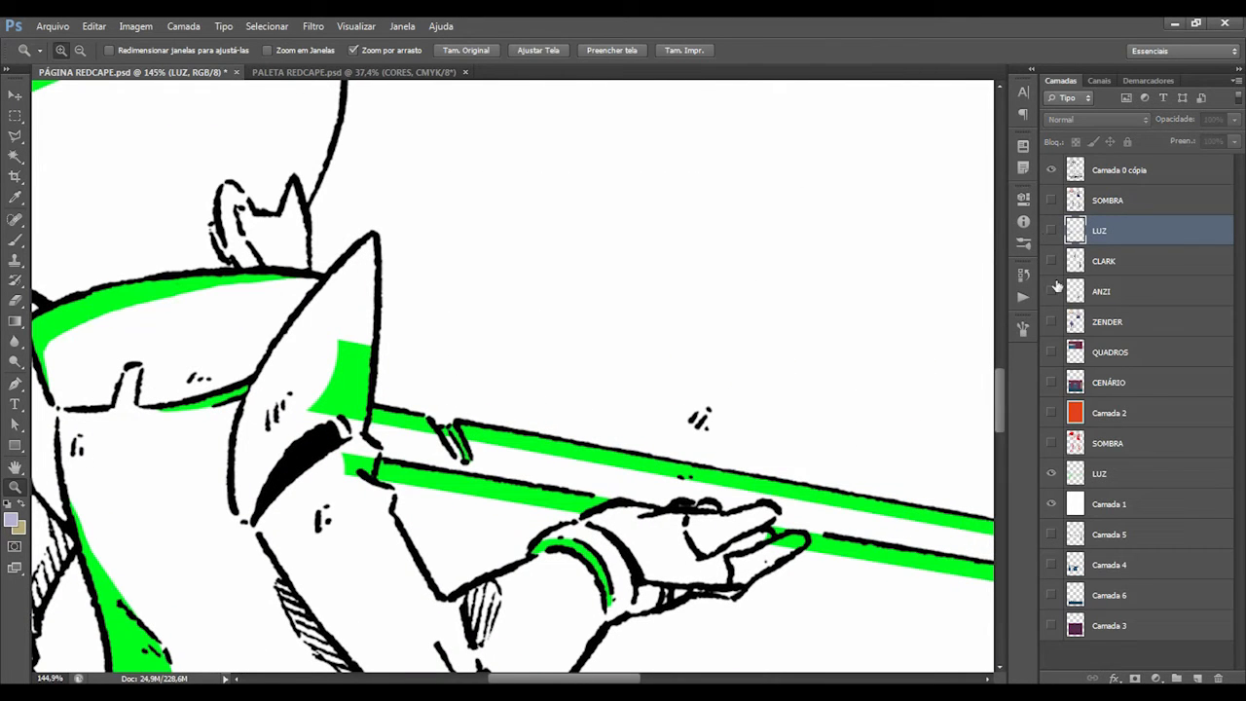
Hide the green light mask, show every colour layer down to CENÁRIO, and save the page.
left_click(1051, 474)
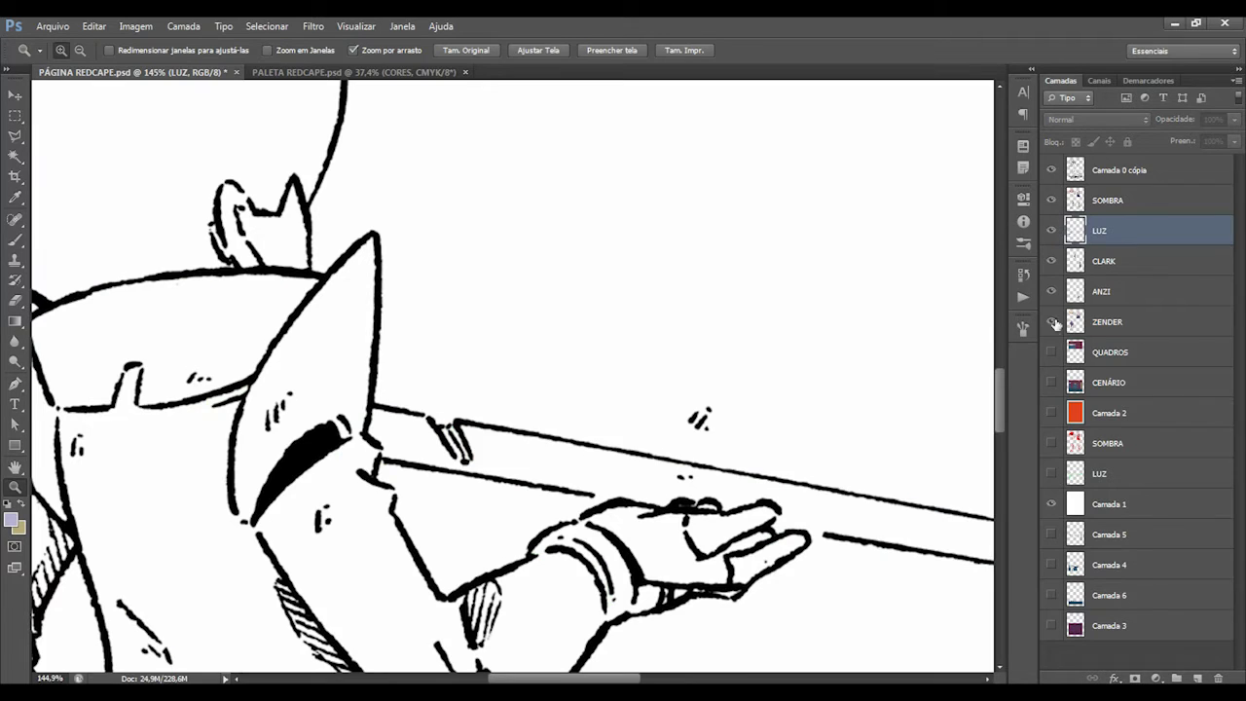
left_click_drag(1051, 319, 1051, 382)
left_click(1116, 176)
left_click_drag(748, 292, 662, 357)
left_click(537, 337)
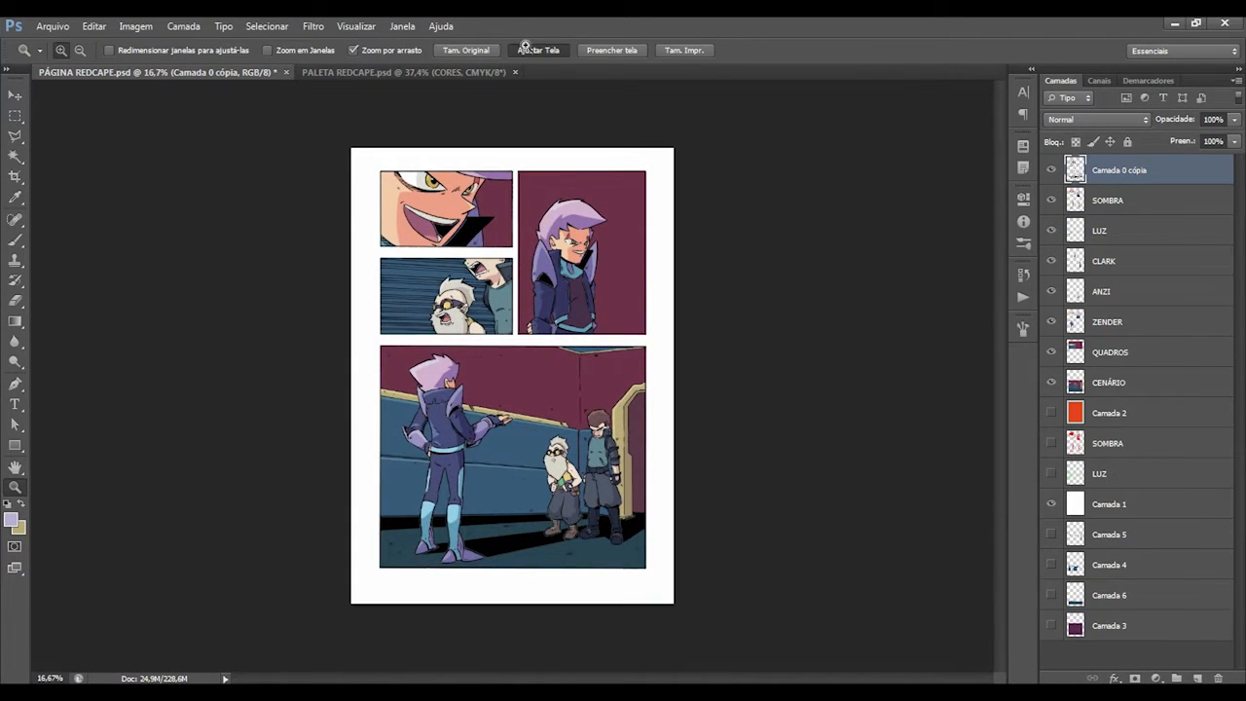
left_click(538, 49)
key("ctrl+s")
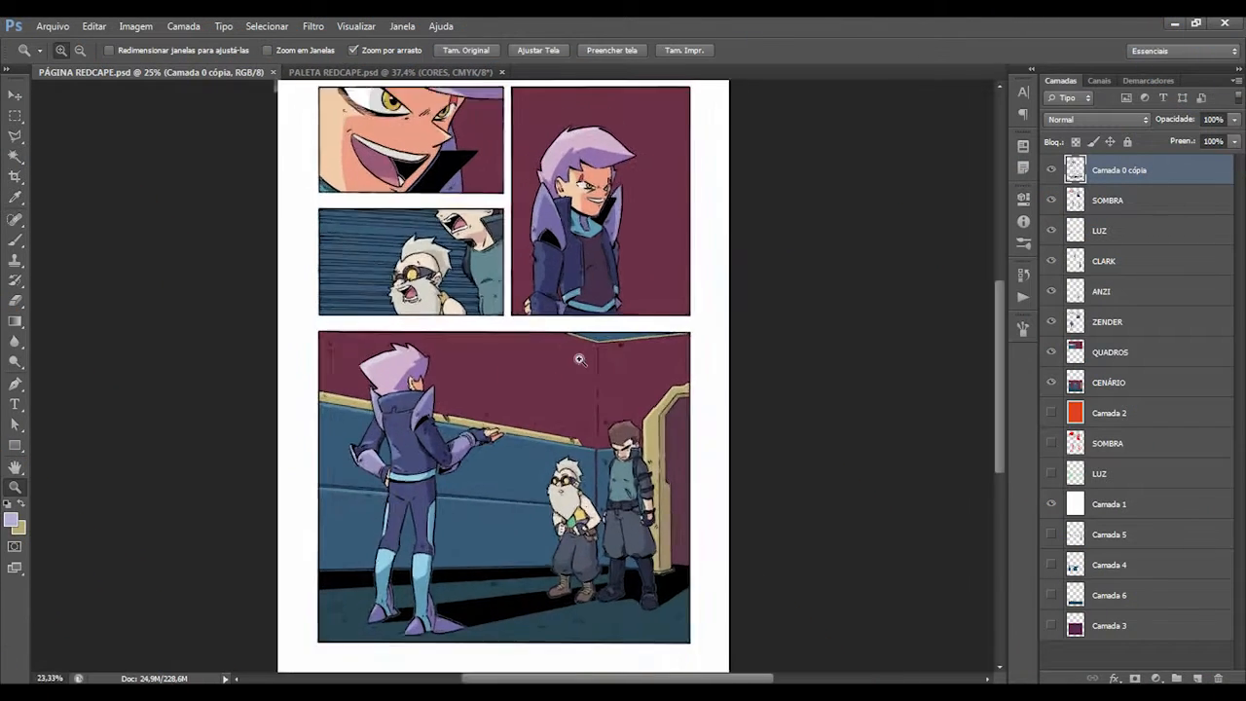
Merge SOMBRA, LUZ, CLARK, ANZI and ZENDER into a combined copy and hide the original colour layers and backgrounds.
left_click(558, 392, "alt")
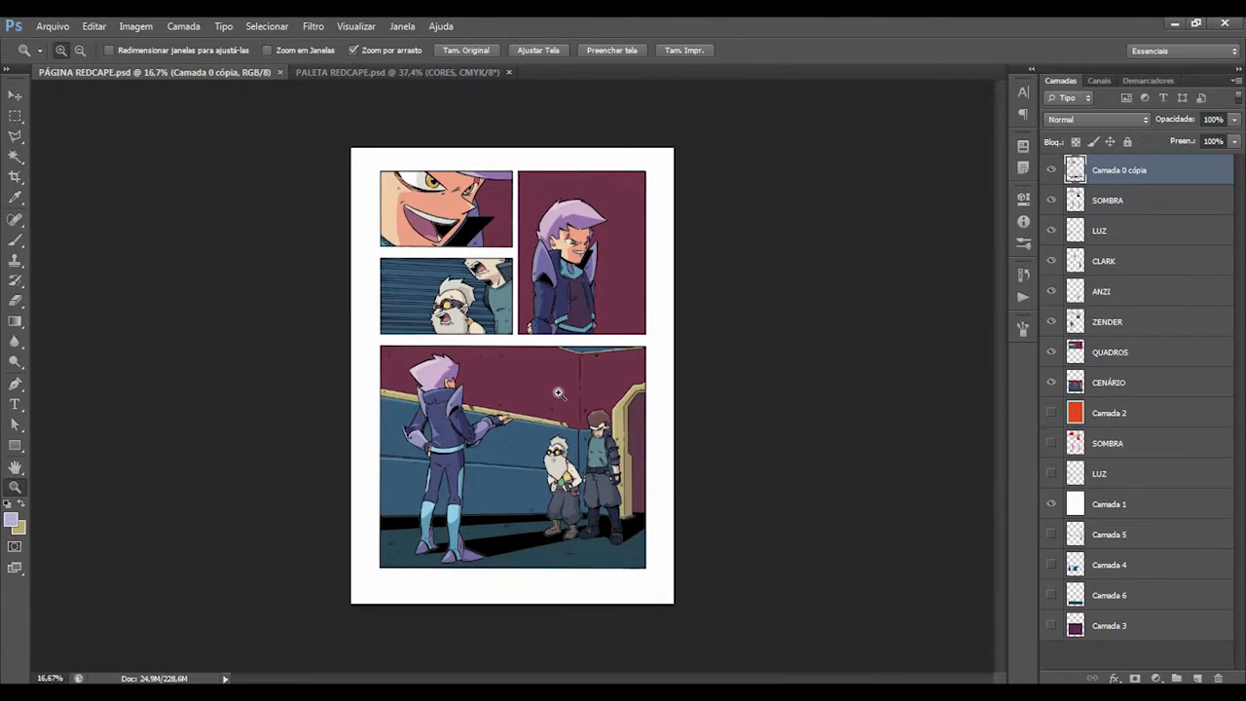
left_click_drag(589, 360, 627, 343)
left_click_drag(1052, 200, 1055, 387)
left_click_drag(1054, 386, 1052, 202)
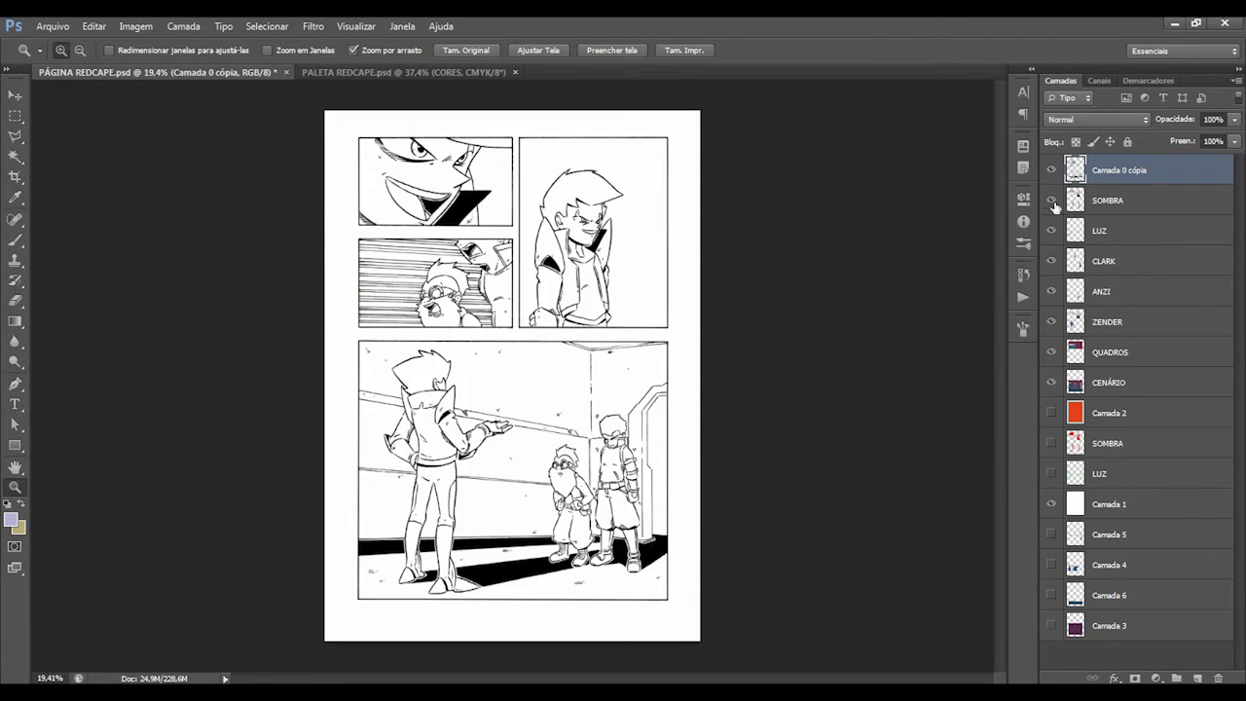
left_click(1106, 199)
left_click(1108, 322, "shift")
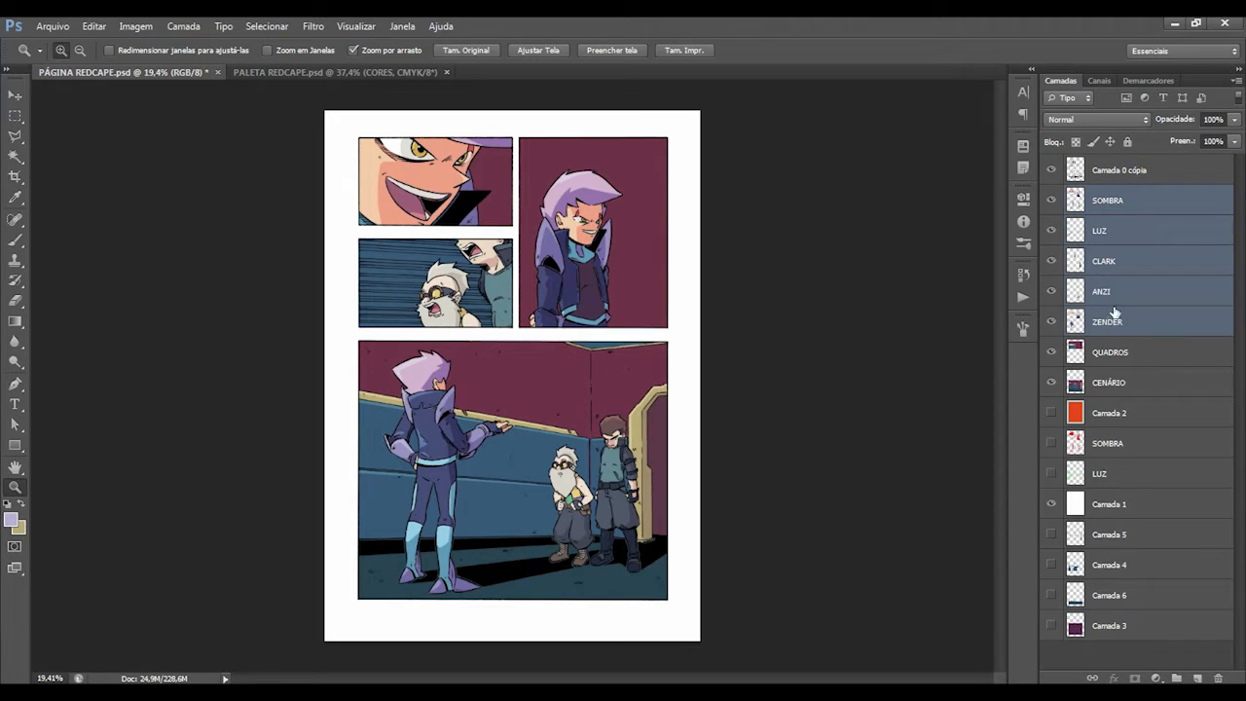
key("ctrl+alt+e")
left_click_drag(1051, 231, 1053, 413)
left_click(1054, 201)
left_click(1054, 201)
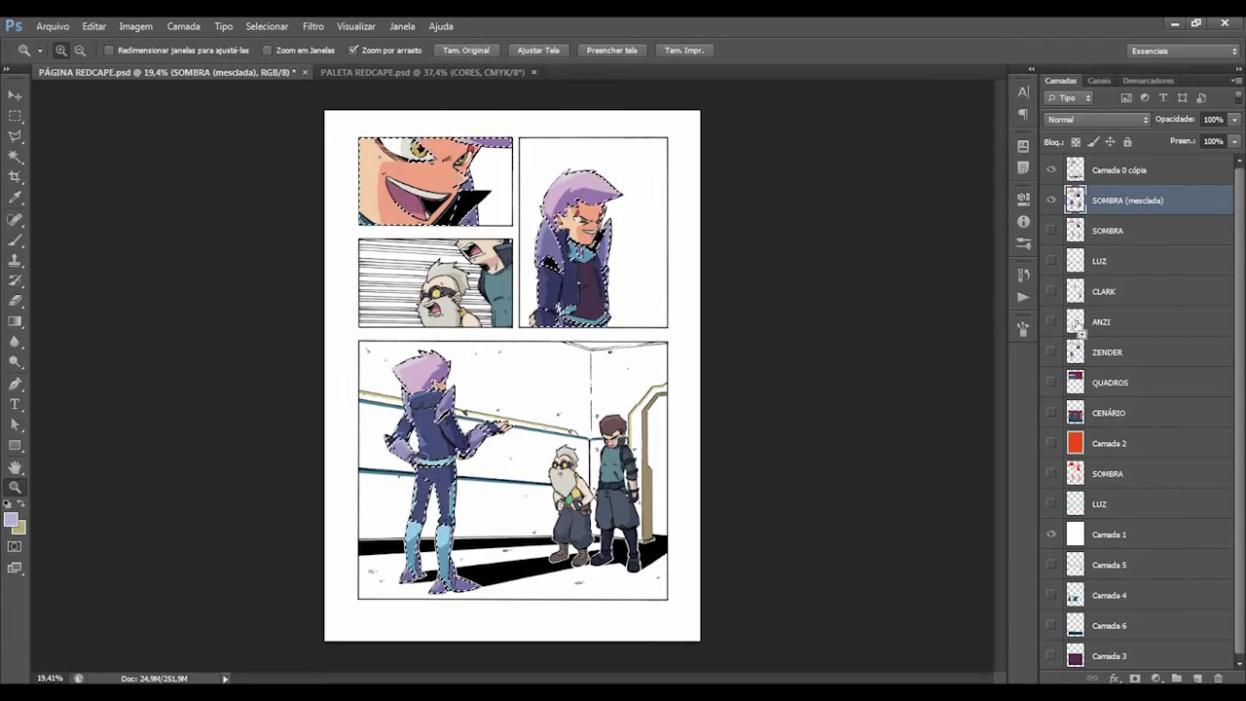
Invert the selection of the characters, test it with black fills on a temporary layer, and discard that layer.
left_click(1052, 202)
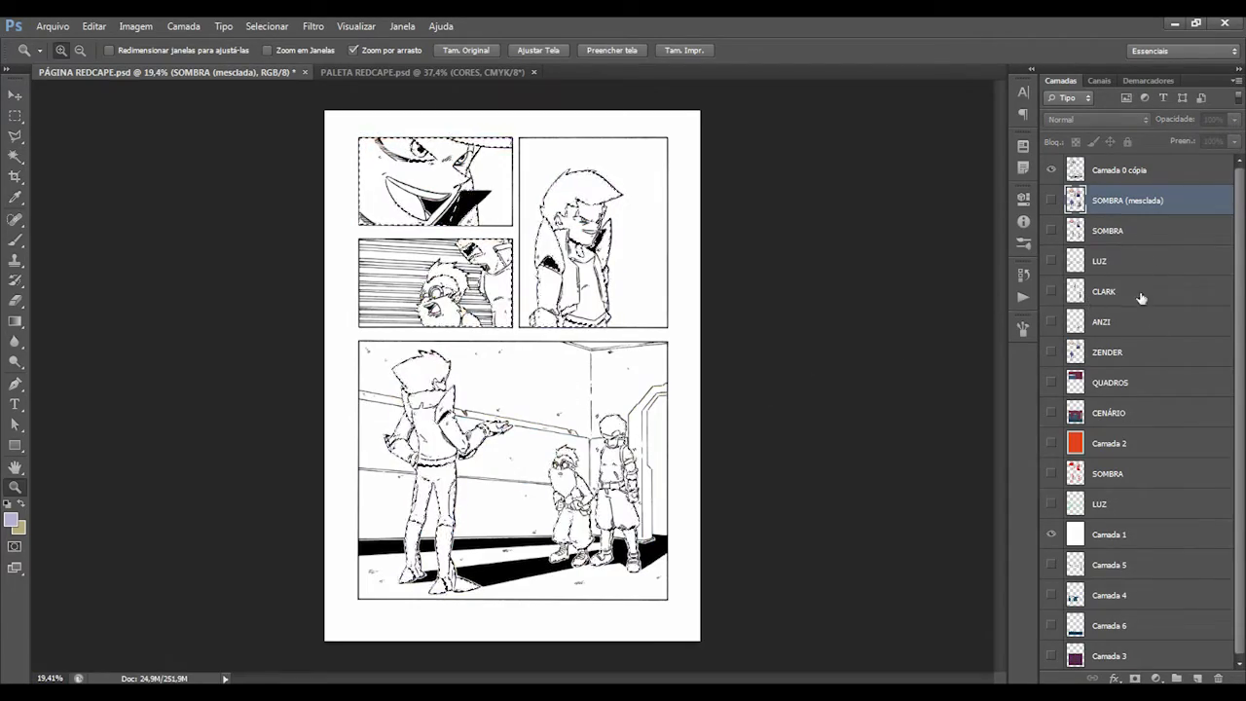
left_click(1200, 676)
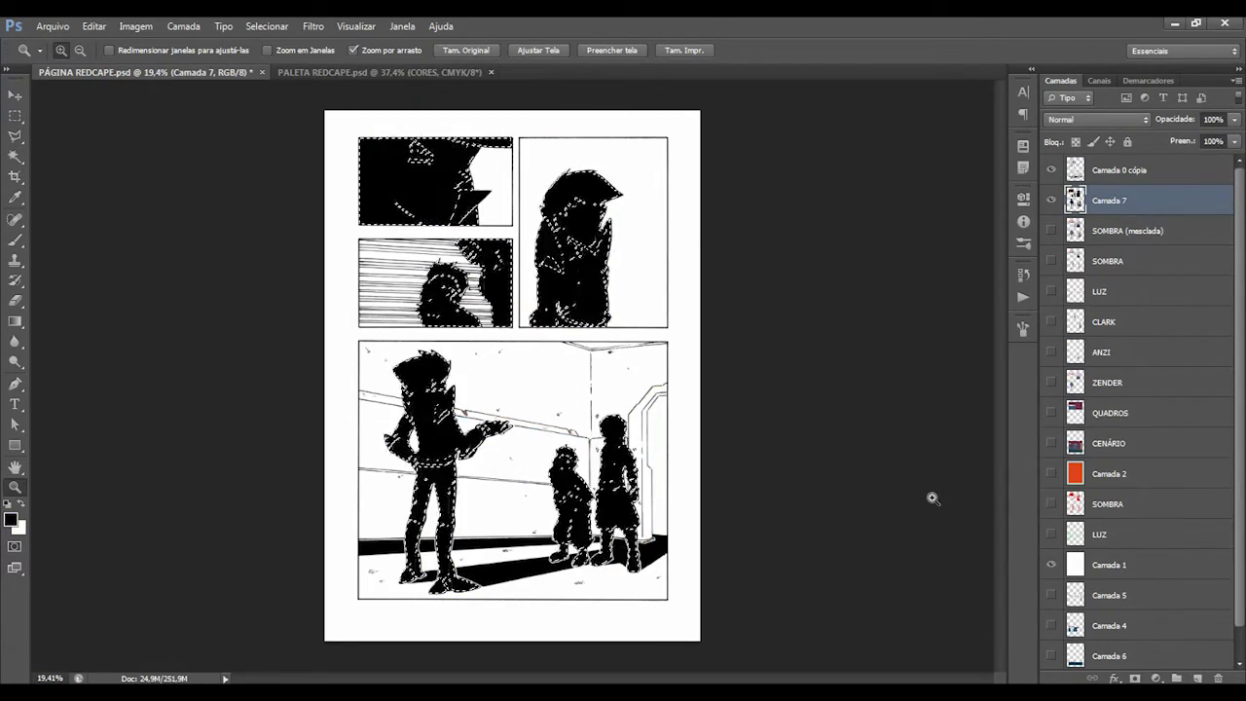
key("ctrl+i")
left_click(652, 282)
key("ctrl+shift+i")
key("alt+BackSpace")
key("ctrl+z")
key("ctrl+z")
key("ctrl+z")
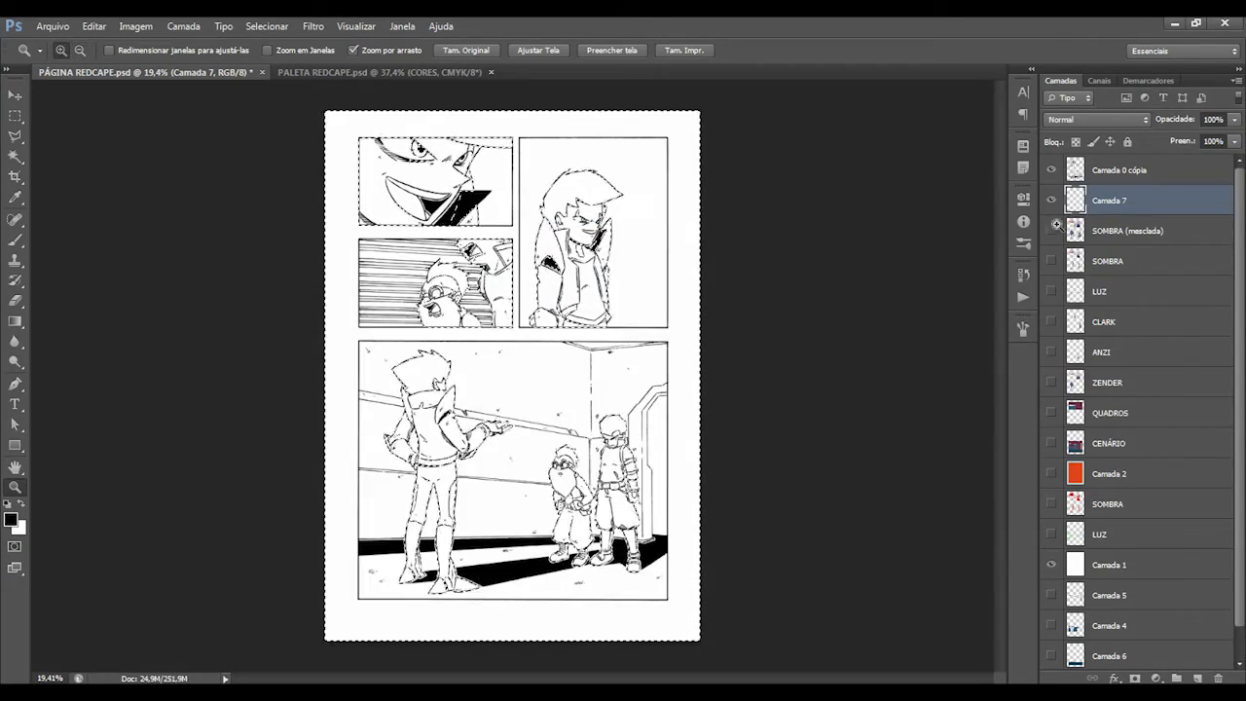
left_click_drag(1081, 206, 1218, 677)
Clear the background light and shadow fragments outside the characters from the merged copy and deselect.
left_click(1053, 200)
key("alt+BackSpace")
key("ctrl+z")
key("ctrl+d")
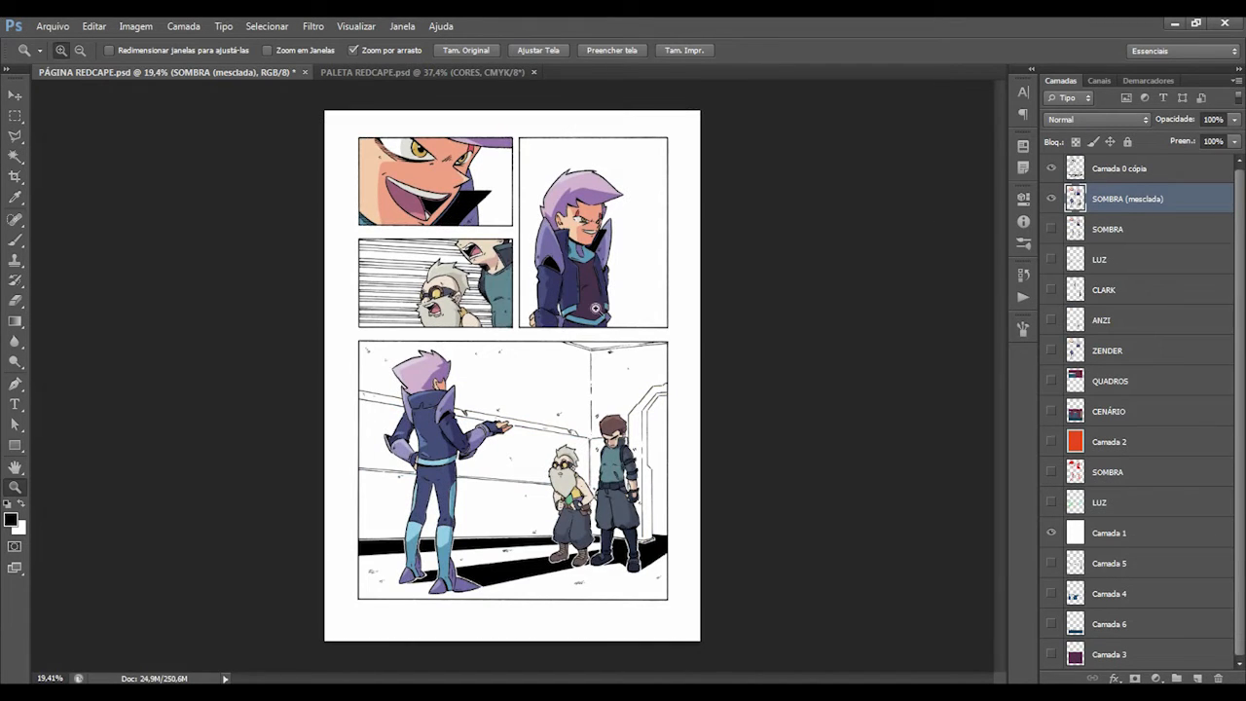
Examine the isolated character colours across the panels, with and without the line art.
left_click(1052, 168)
left_click_drag(567, 531, 697, 531)
left_click(1052, 199)
left_click(1051, 199)
left_click_drag(725, 326, 538, 336)
left_click(1052, 199)
left_click(1052, 199)
left_click(1051, 169)
left_click(1052, 201)
left_click(1052, 200)
left_click_drag(545, 468, 615, 350)
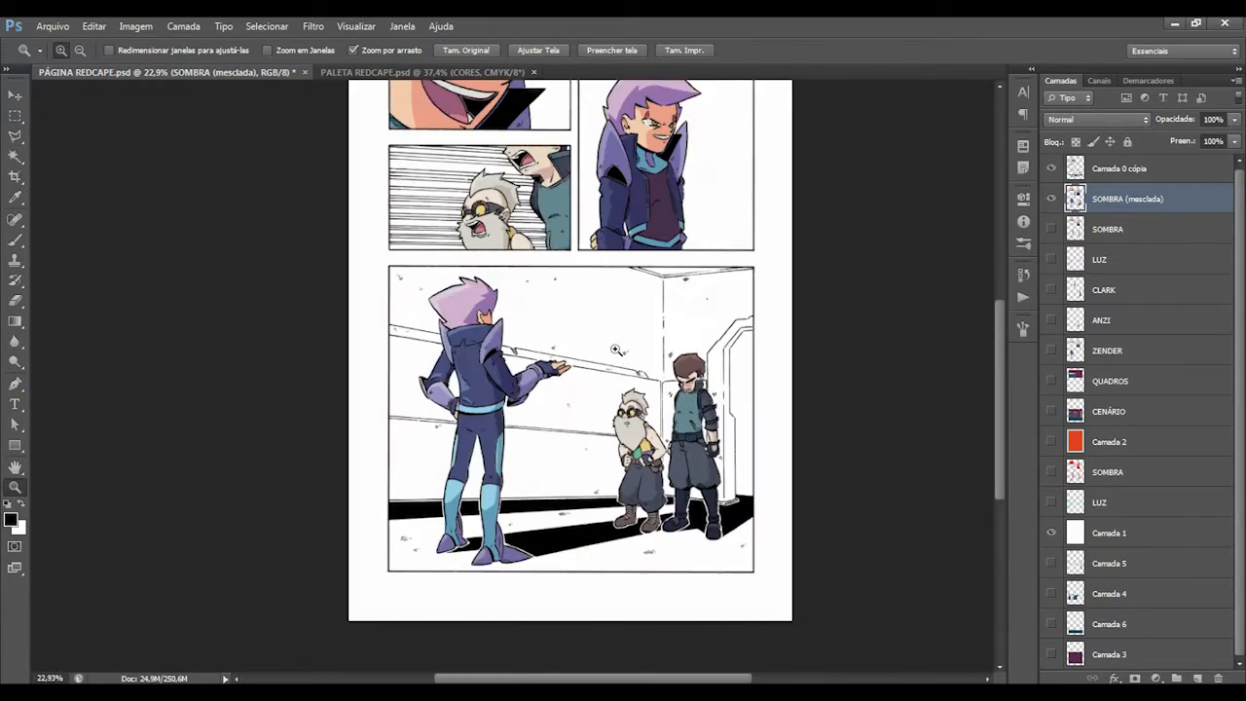
left_click(615, 350)
left_click_drag(680, 309, 604, 386)
left_click(602, 384)
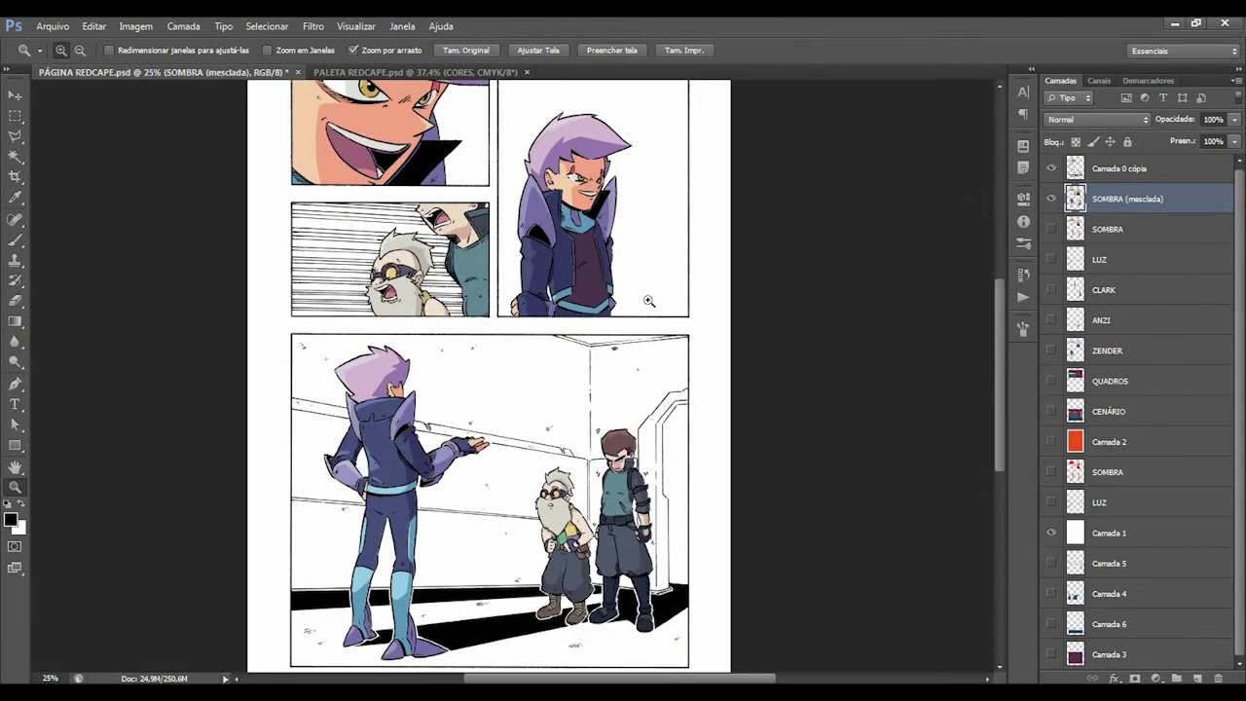
left_click_drag(666, 220, 576, 336)
left_click(604, 361)
left_click(576, 336)
Hide the line art and the merged characters, and show the QUADROS, CENÁRIO, SOMBRA and LUZ layers.
left_click(1051, 199)
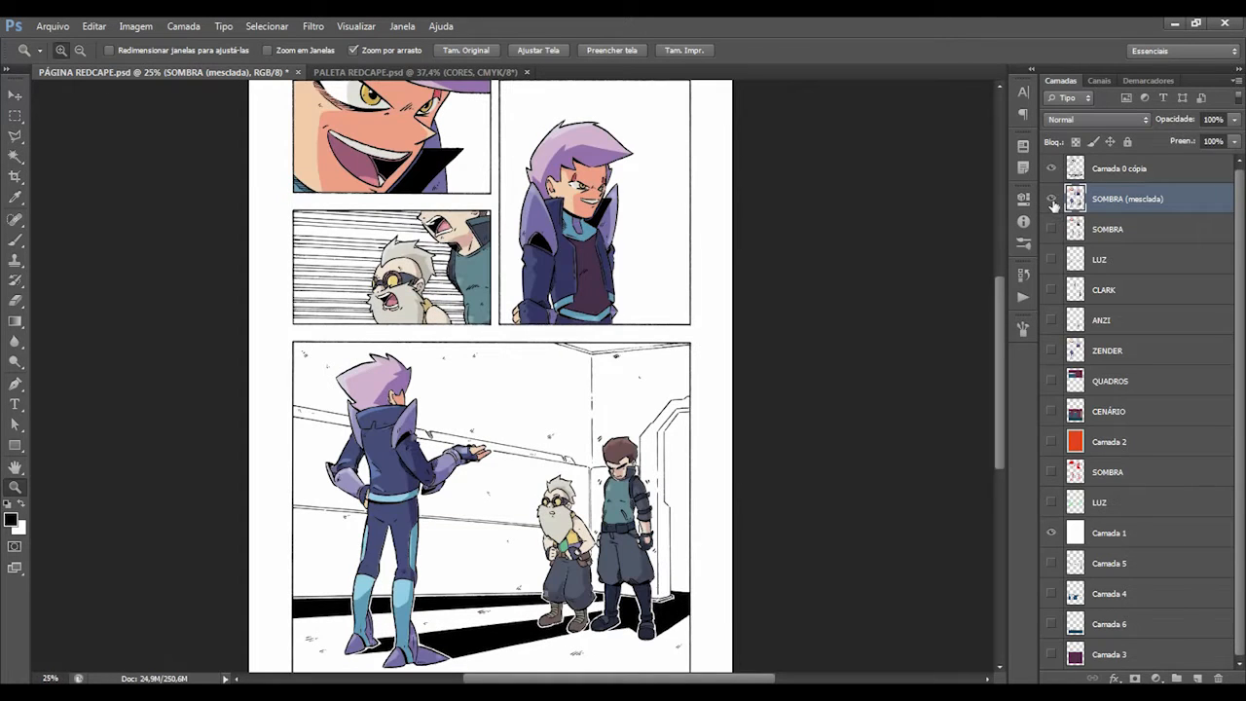
left_click(1052, 168)
left_click(1051, 380)
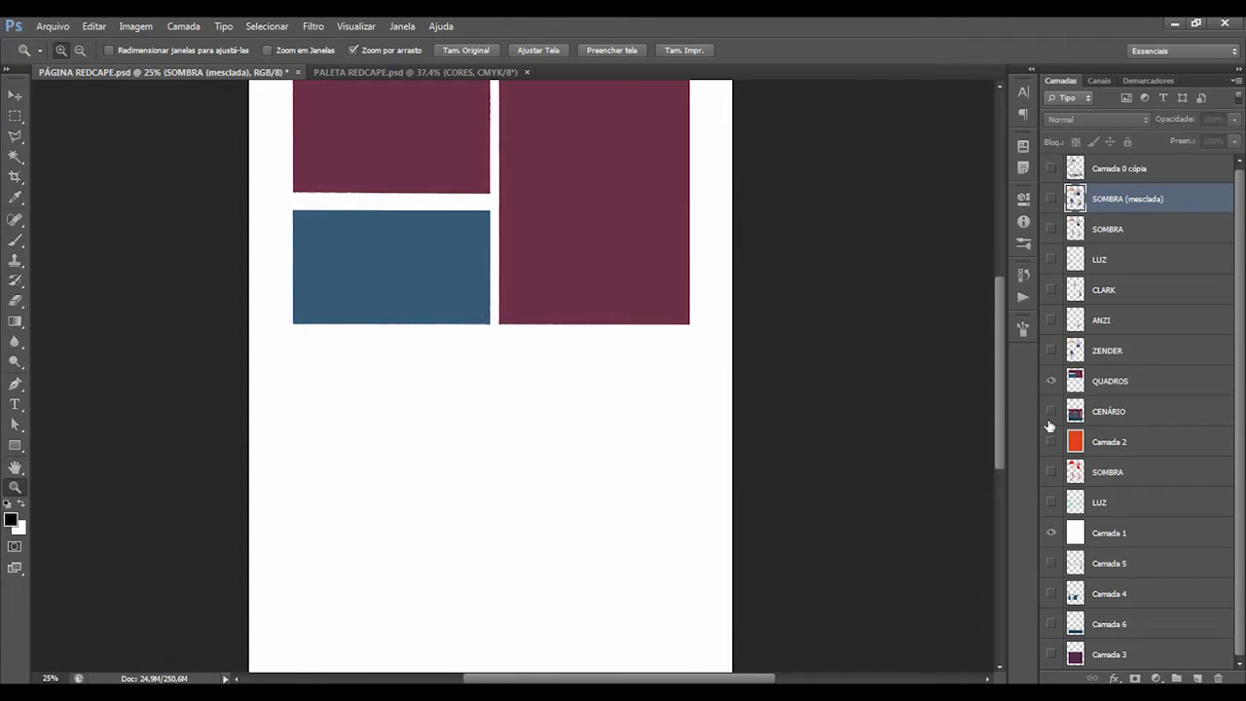
left_click(1052, 411)
left_click(1052, 229)
left_click(1051, 259)
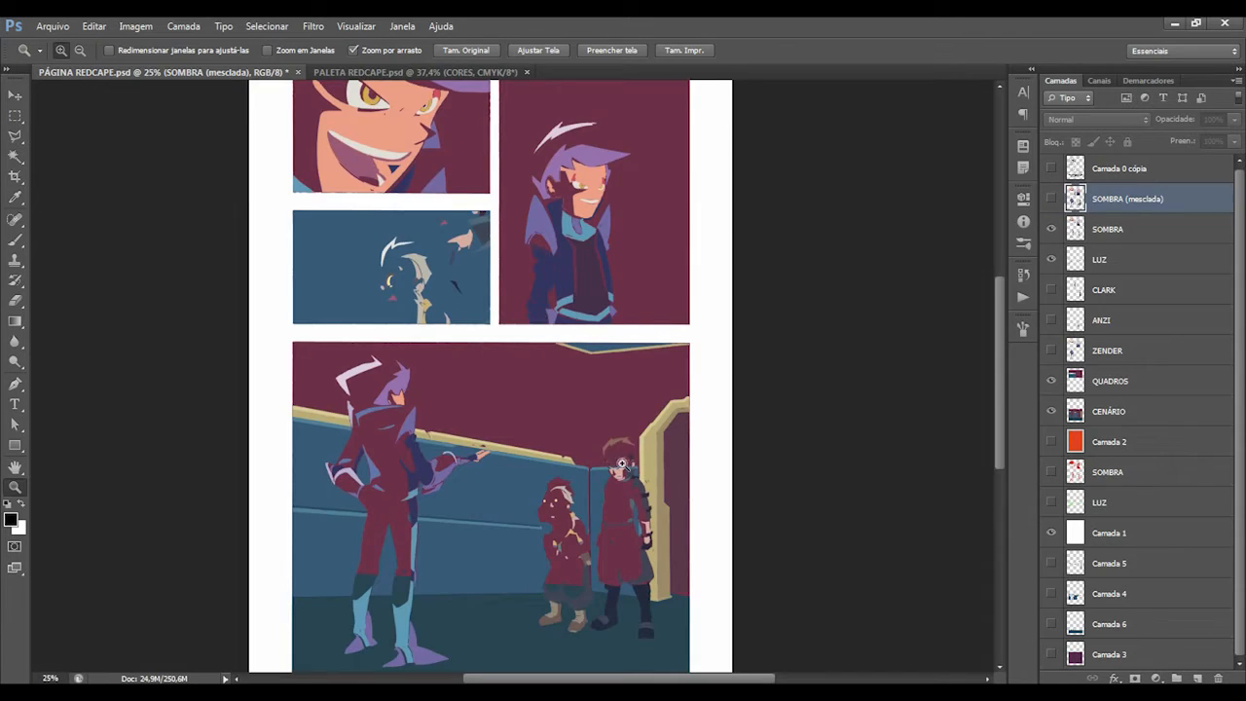
left_click_drag(623, 465, 590, 328)
left_click(589, 328)
left_click_drag(628, 369, 606, 363)
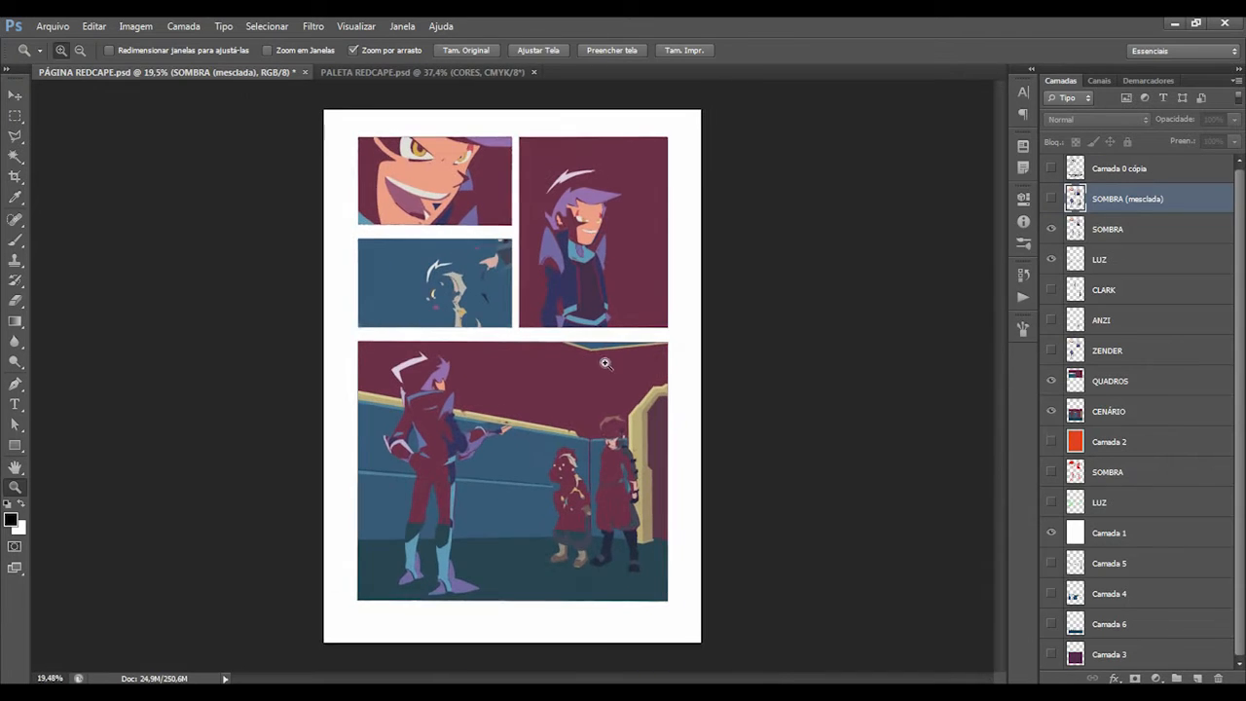
Move the SOMBRA and LUZ layers beneath ZENDER, directly above QUADROS.
left_click(1109, 236)
left_click(1109, 265, "shift")
left_click_drag(1110, 265, 1137, 277)
left_click(1116, 353)
left_click(1121, 321)
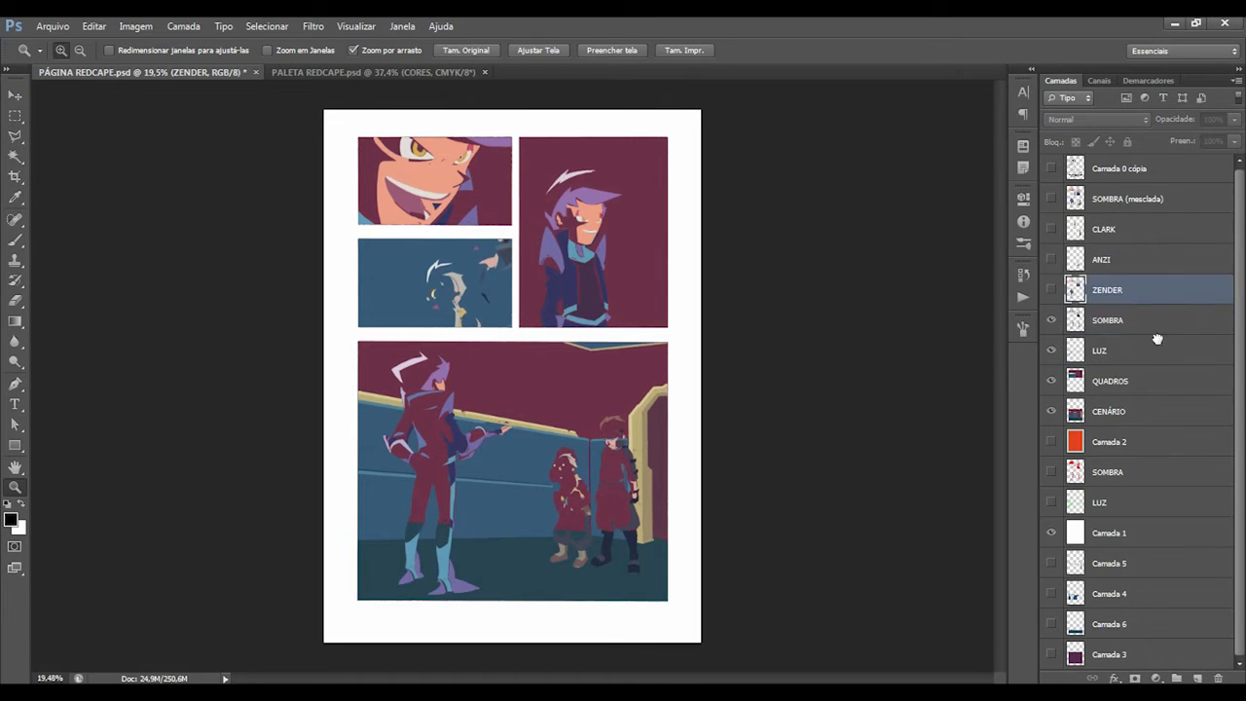
Try merging SOMBRA, LUZ, QUADROS and CENÁRIO into a combined copy, and discard that copy.
left_click(1147, 325)
left_click(1120, 408, "shift")
key("ctrl+alt+e")
left_click_drag(1050, 350, 1057, 388)
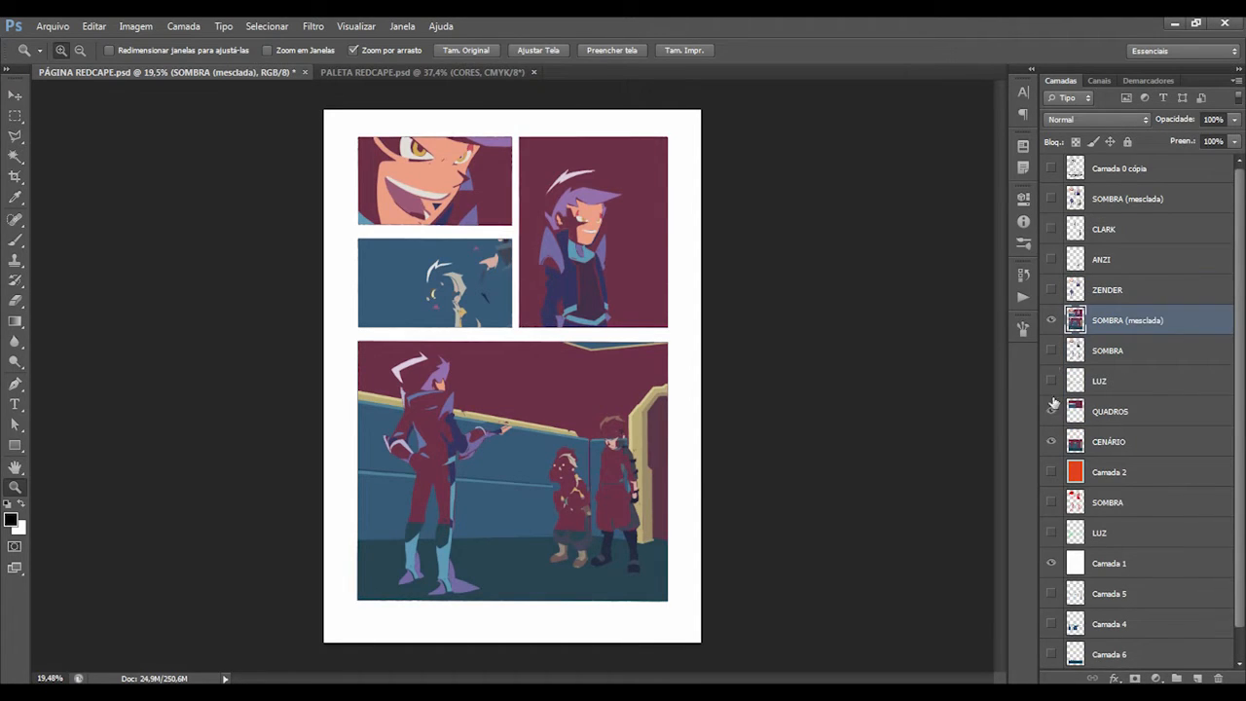
left_click(1050, 321)
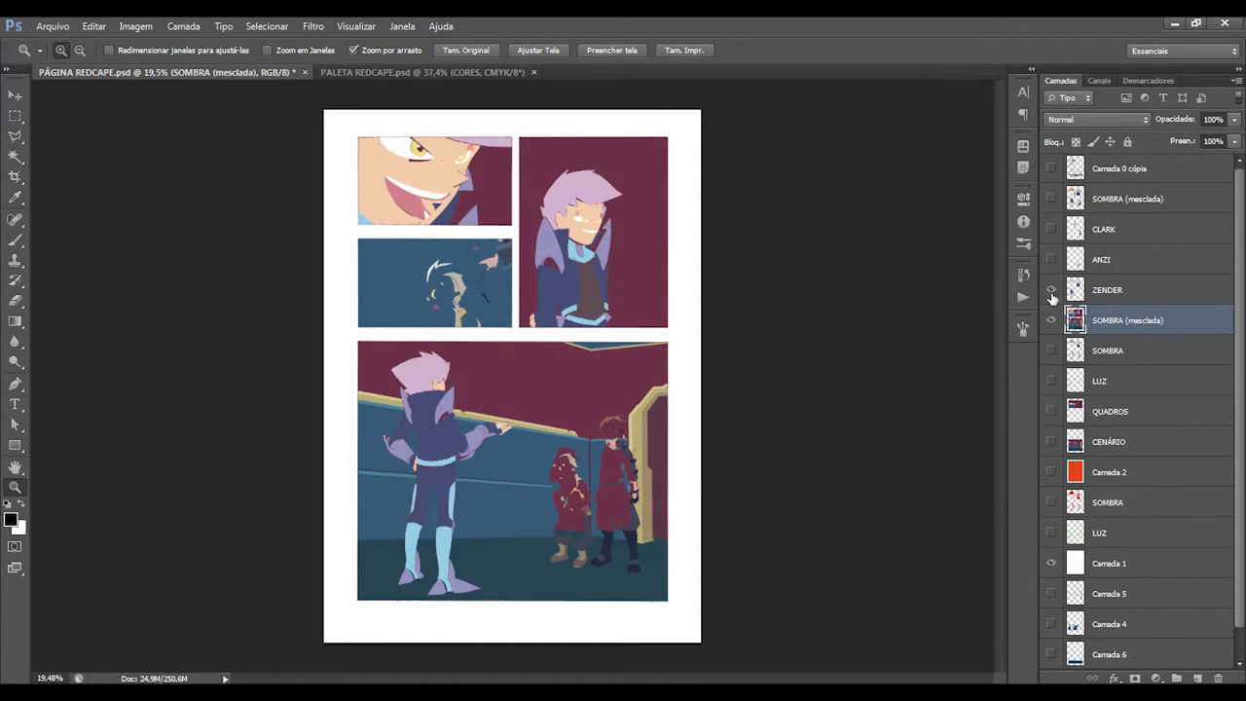
left_click(1075, 321, "ctrl")
key("ctrl+d")
left_click_drag(1077, 329, 1218, 679)
Merge only SOMBRA and LUZ into a combined copy and hide the two original layers.
left_click(1051, 291)
left_click(1052, 291)
left_click(1051, 320)
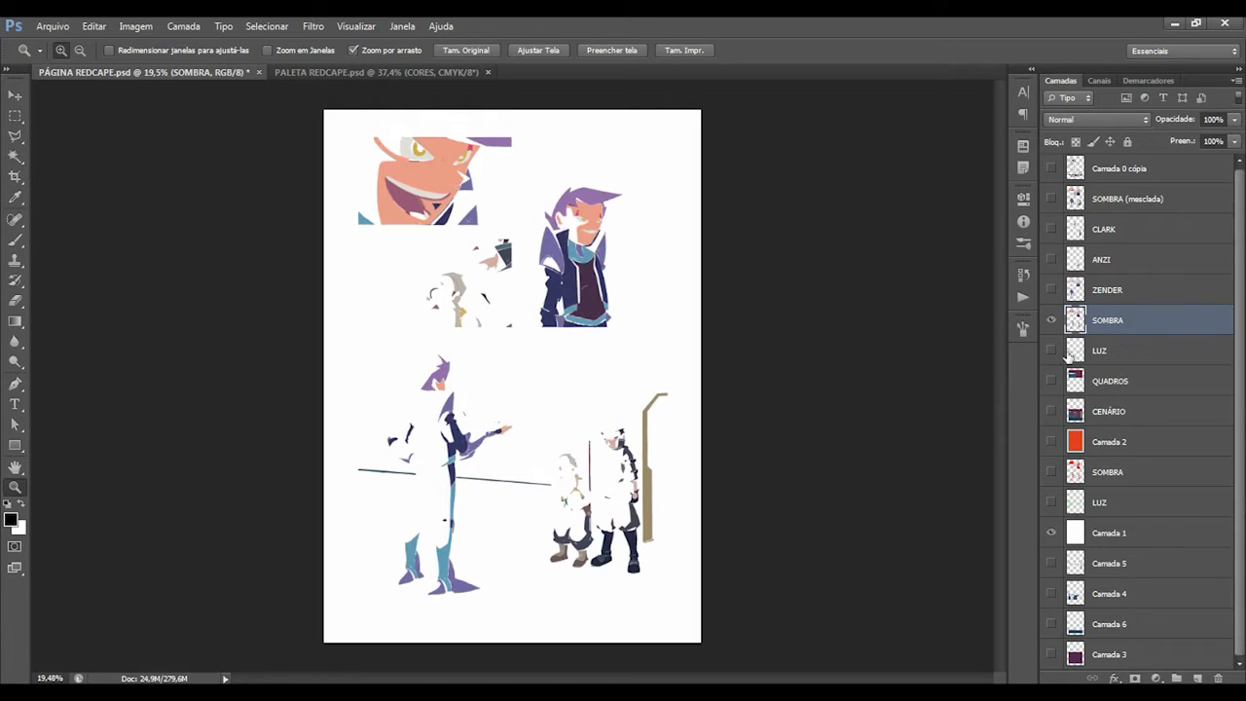
left_click(1050, 353)
left_click(1112, 350, "ctrl")
key("ctrl+alt+e")
left_click_drag(1050, 350, 1051, 381)
Delete the ZENDER, ANZI and CLARK character areas from the merged shadow and light copy, and deselect.
left_click(1075, 292, "ctrl")
left_click(1077, 261, "ctrl+shift")
left_click(1076, 231, "ctrl+shift")
key("Delete")
key("ctrl+d")
Erase the leftover character fragments in the upper panels of the merged copy with a 900 px eraser.
mouse_move(508, 312)
left_mouse_down()
mouse_move(593, 332)
mouse_move(570, 377)
left_mouse_up()
key("e")
left_click_drag(418, 302, 414, 375)
left_click_drag(458, 292, 465, 433)
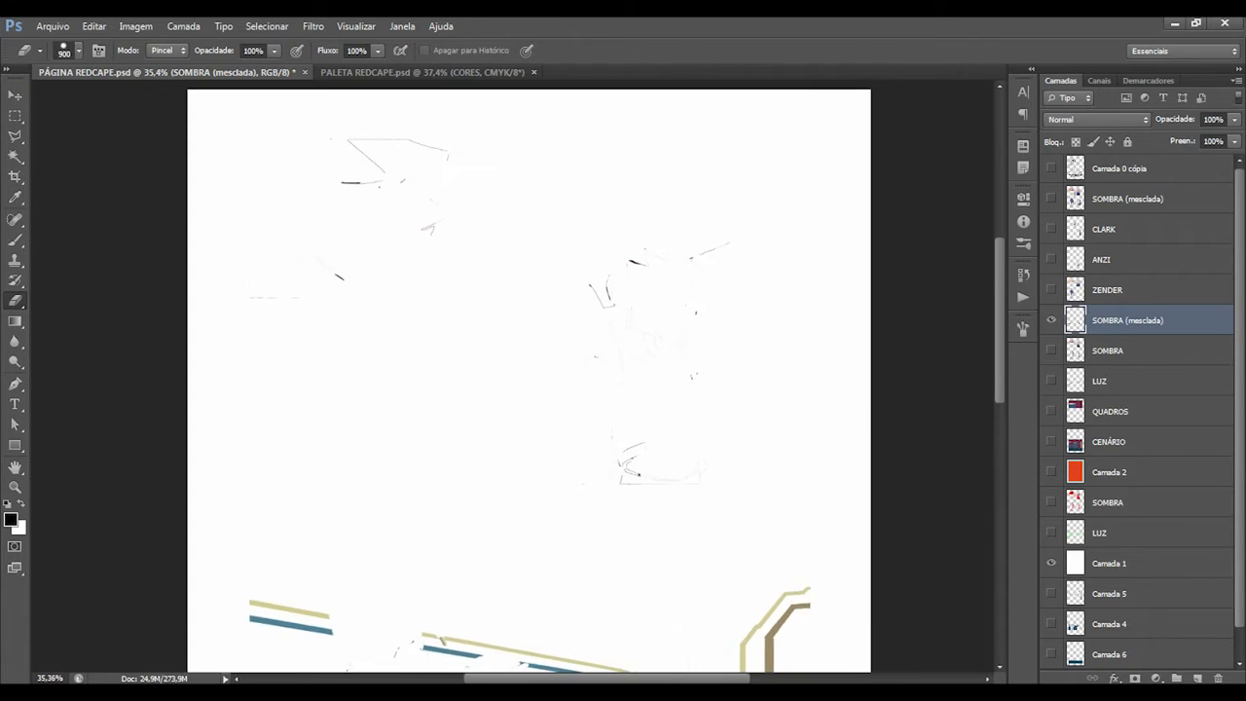
left_click_drag(638, 433, 662, 292)
left_click_drag(525, 213, 582, 398)
left_click_drag(477, 370, 360, 439)
Erase the stray fragments around Zender in the last panel, reducing the eraser to 200 px between the wall stripes.
mouse_move(603, 623)
left_mouse_down()
mouse_move(517, 317)
mouse_move(682, 107)
left_mouse_up()
left_click(507, 440)
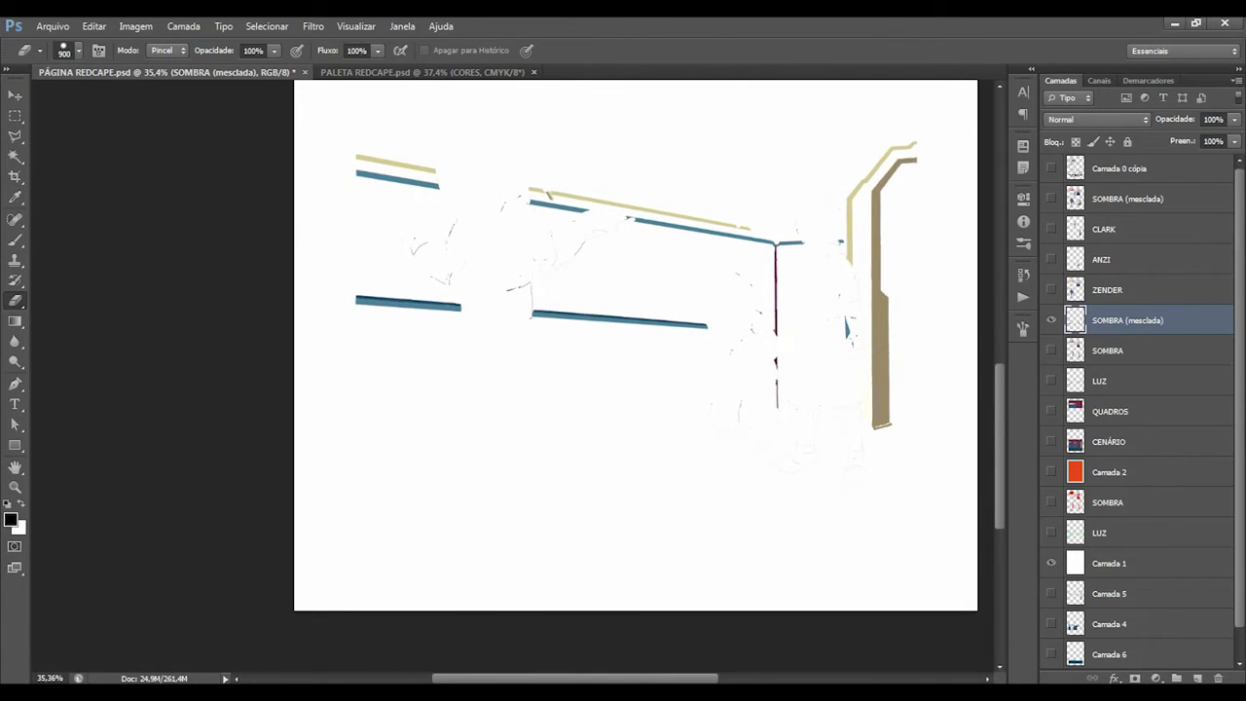
left_click_drag(458, 267, 498, 268)
key("bracketleft")
key("bracketleft")
key("bracketleft")
key("bracketleft")
key("bracketleft")
key("bracketleft")
key("bracketleft")
mouse_move(413, 249)
left_mouse_down()
mouse_move(473, 208)
mouse_move(544, 279)
mouse_move(638, 238)
left_mouse_up()
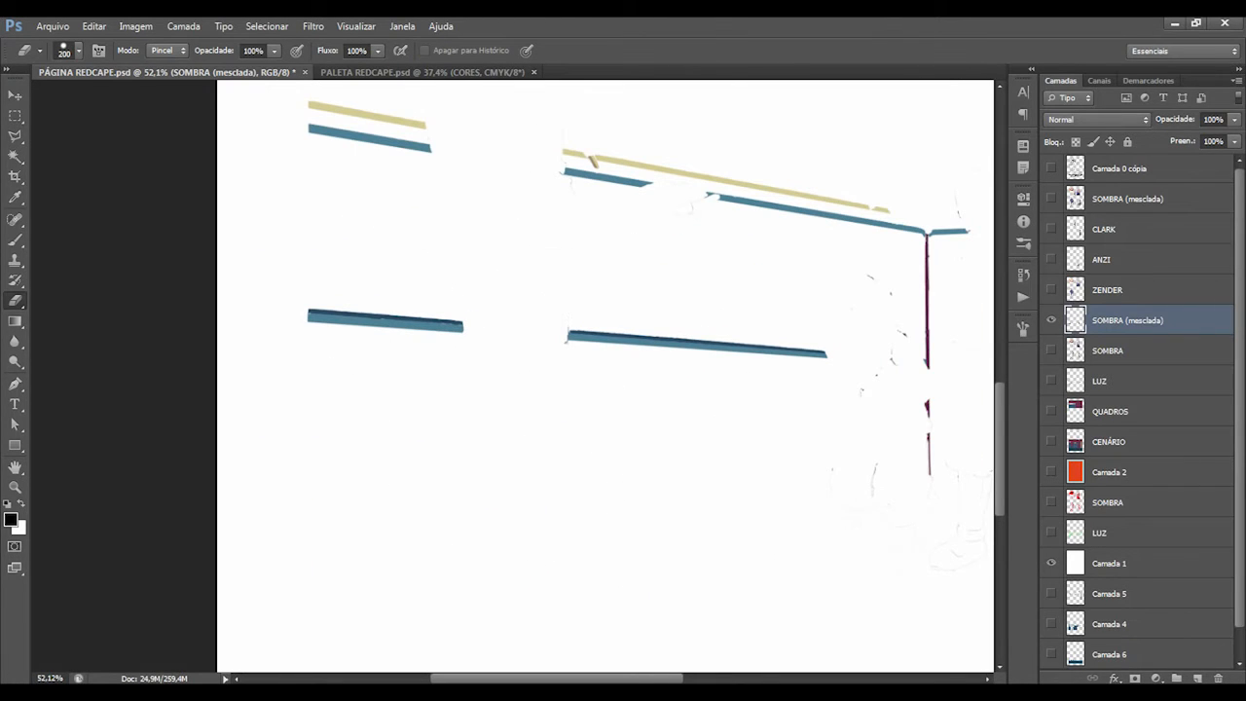
Erase the stray fragments around the two figures near the wall corner with 150 and 70 px erasers.
left_click_drag(890, 599, 697, 525)
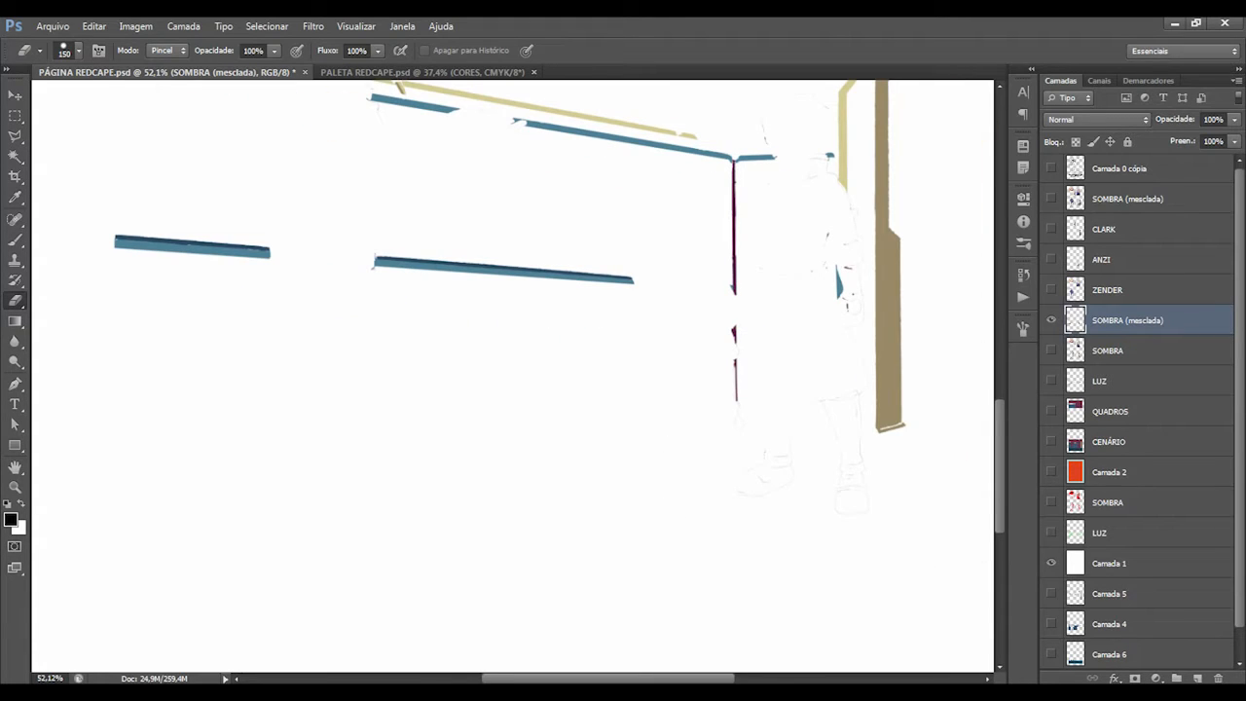
left_click_drag(789, 282, 777, 499)
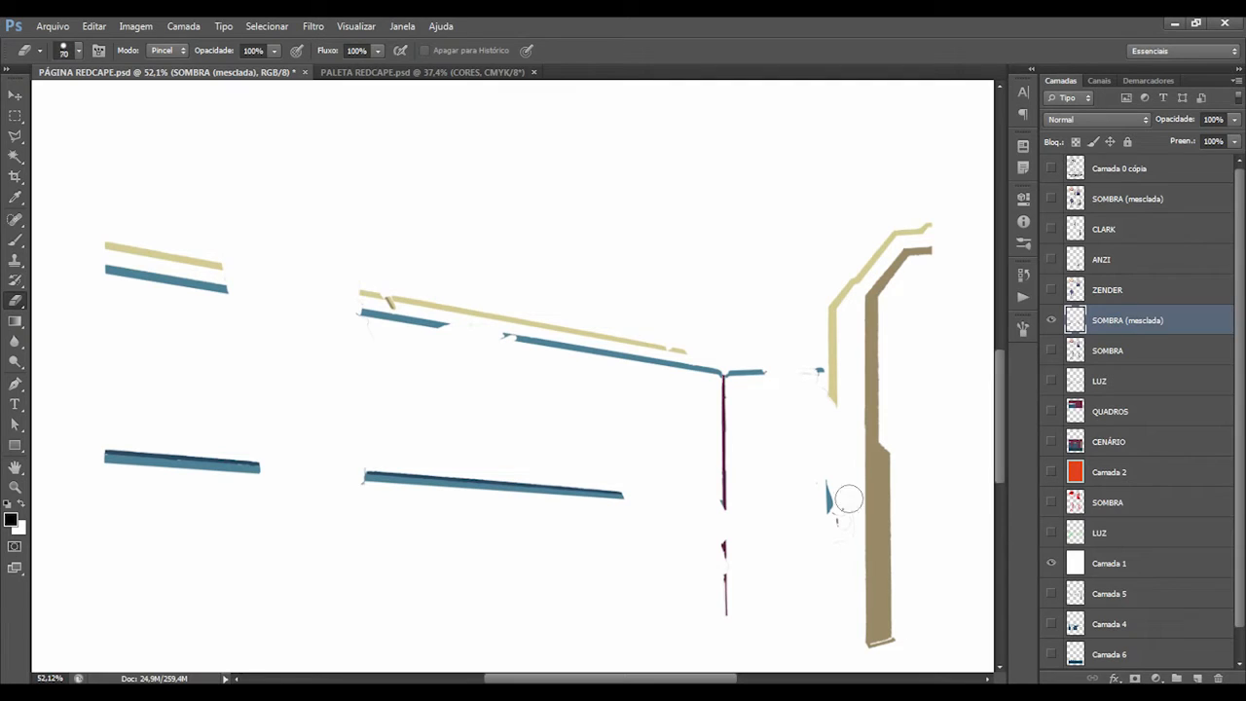
left_click_drag(824, 487, 717, 456)
left_click_drag(486, 394, 522, 422)
left_click(523, 415)
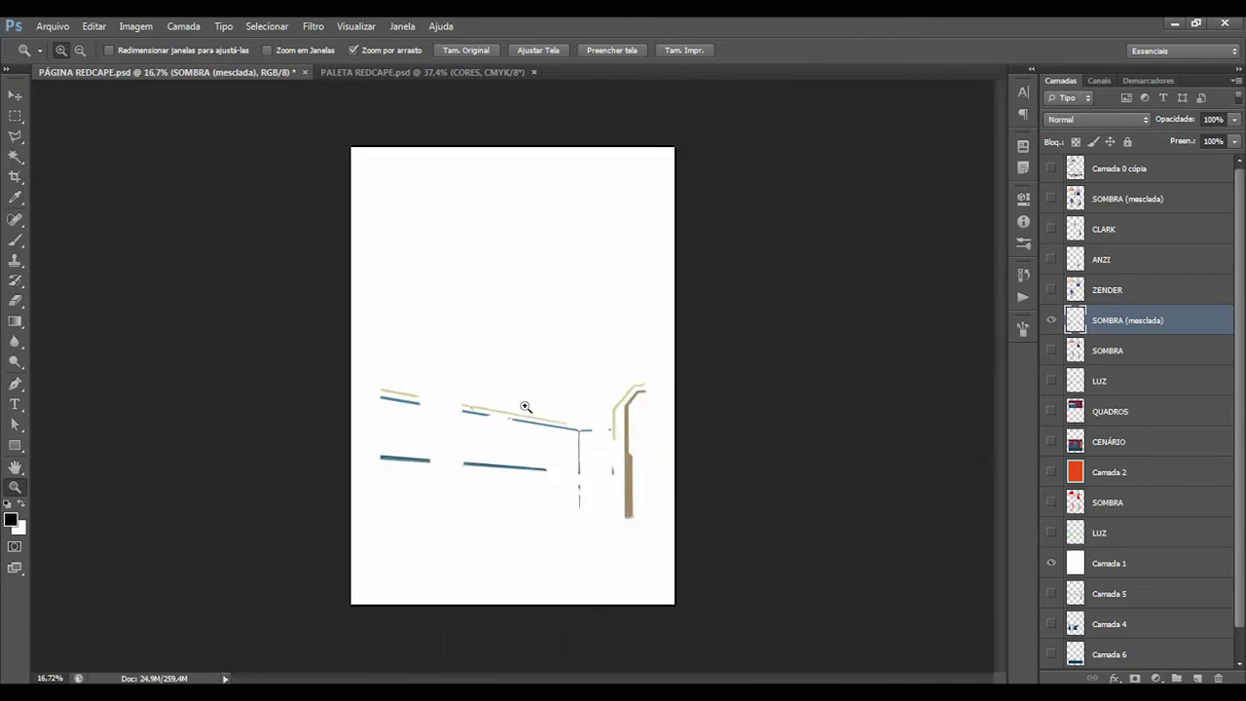
Combine copies of QUADROS and CENÁRIO with the cleaned light and shadow copy into one background layer beneath the merged characters.
left_click(523, 406)
left_click(1104, 417)
left_click(1078, 434, "shift")
key("ctrl+alt+e")
left_click_drag(1119, 418, 1116, 254)
key("ctrl+e")
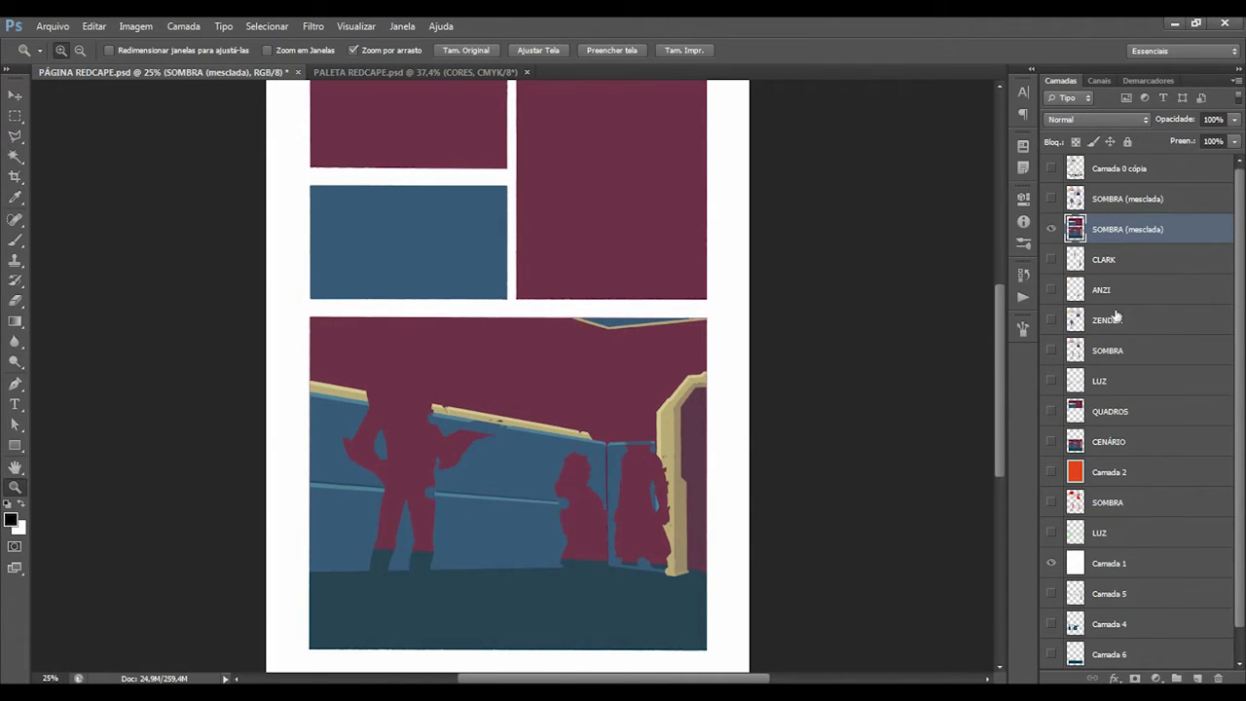
Move the CLARK, ANZI and ZENDER flat colour layers below SOMBRA and LUZ, and hide them with the merged background.
left_click(1053, 230)
left_click(1054, 260)
left_click(1051, 290)
left_click(1051, 321)
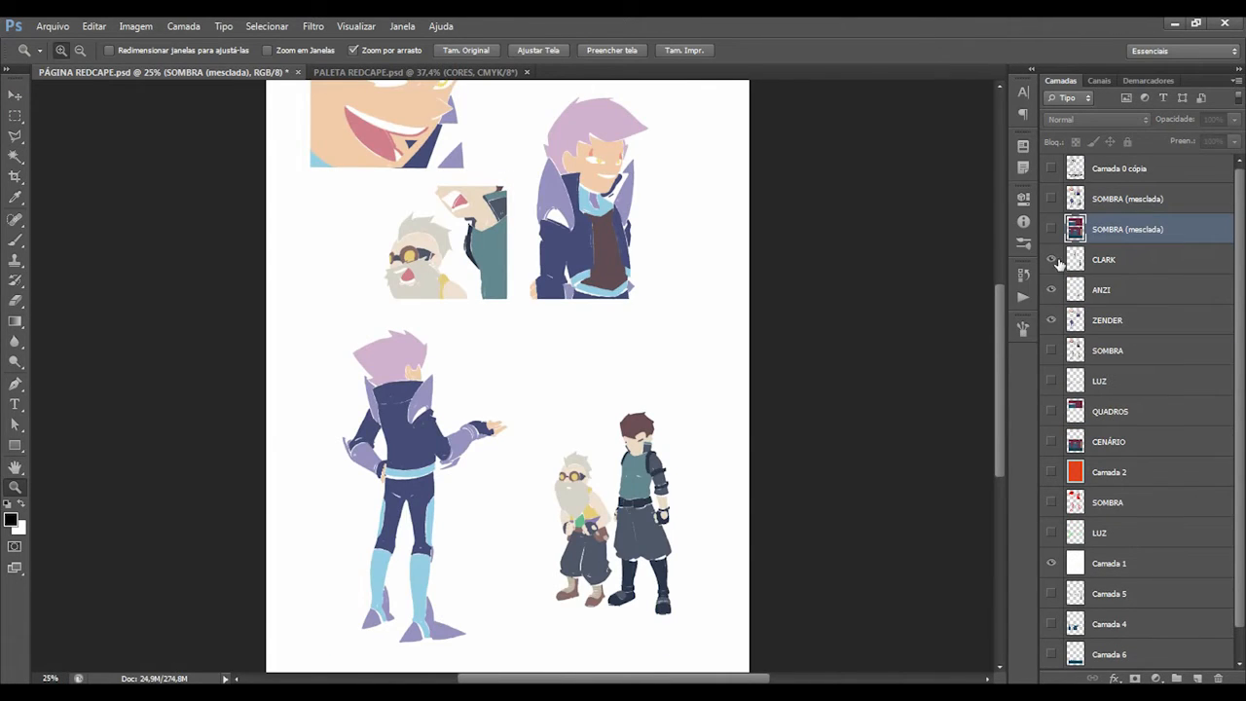
left_click(1052, 377)
left_click(1052, 377)
left_click(1051, 382)
left_click(1051, 382)
left_click(1106, 320)
left_click(1129, 259, "shift")
left_click_drag(1129, 259, 1107, 389)
left_click(1053, 290)
left_click_drag(1052, 290, 1052, 380)
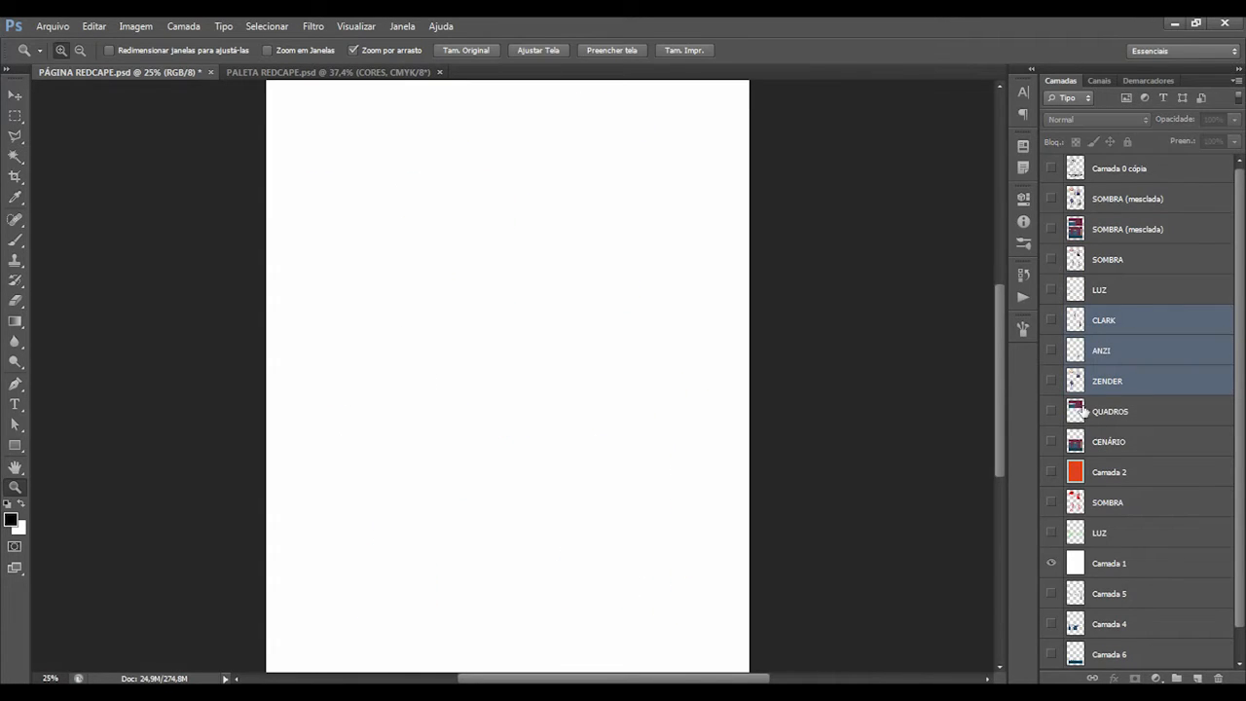
Delete the orange Camada 2 layer and place the SOMBRA and LUZ mask layers beneath the white Camada 1.
left_click(1119, 288)
left_click_drag(1086, 484, 1218, 679)
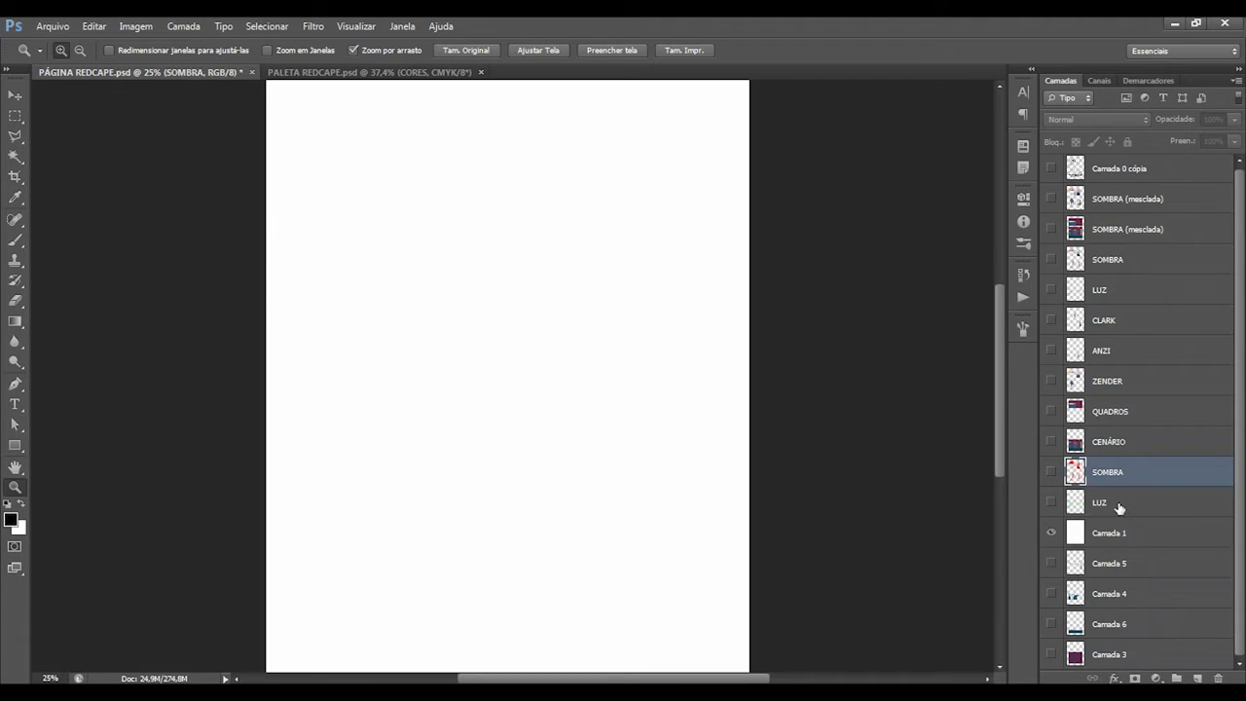
left_click(1120, 502)
left_click(1126, 533, "shift")
left_click_drag(1236, 469, 1238, 459)
Show the merged background, the merged characters and the line art together.
left_click(1051, 230)
left_click(1121, 241)
left_click(1051, 200)
left_click_drag(674, 317, 645, 320)
left_click(646, 320)
left_click(1051, 170)
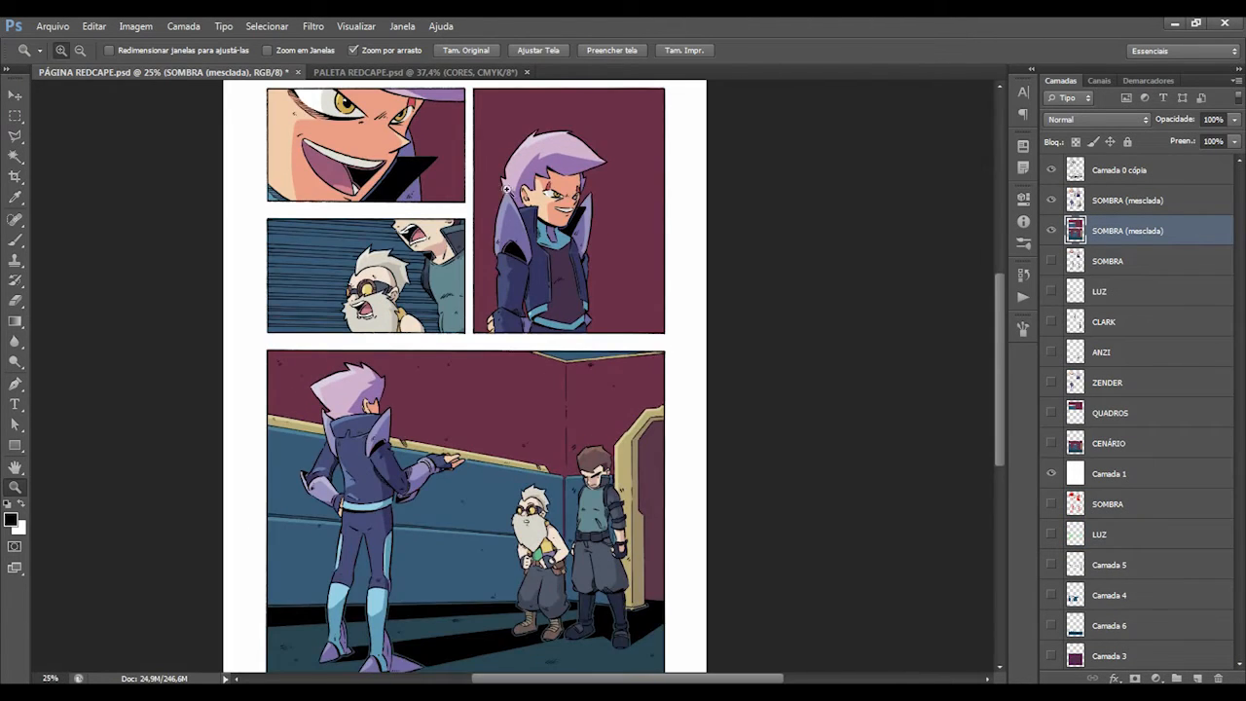
Examine the merged colours and line art up close across the panels, ending on the two figures by the doorway.
left_click_drag(502, 204, 580, 209)
left_click_drag(438, 170, 561, 384)
left_click_drag(594, 633, 539, 461)
left_click_drag(467, 584, 542, 373)
left_click_drag(601, 471, 490, 315)
left_click_drag(584, 350, 530, 352)
left_click_drag(666, 354, 765, 442)
left_click_drag(681, 467, 623, 467)
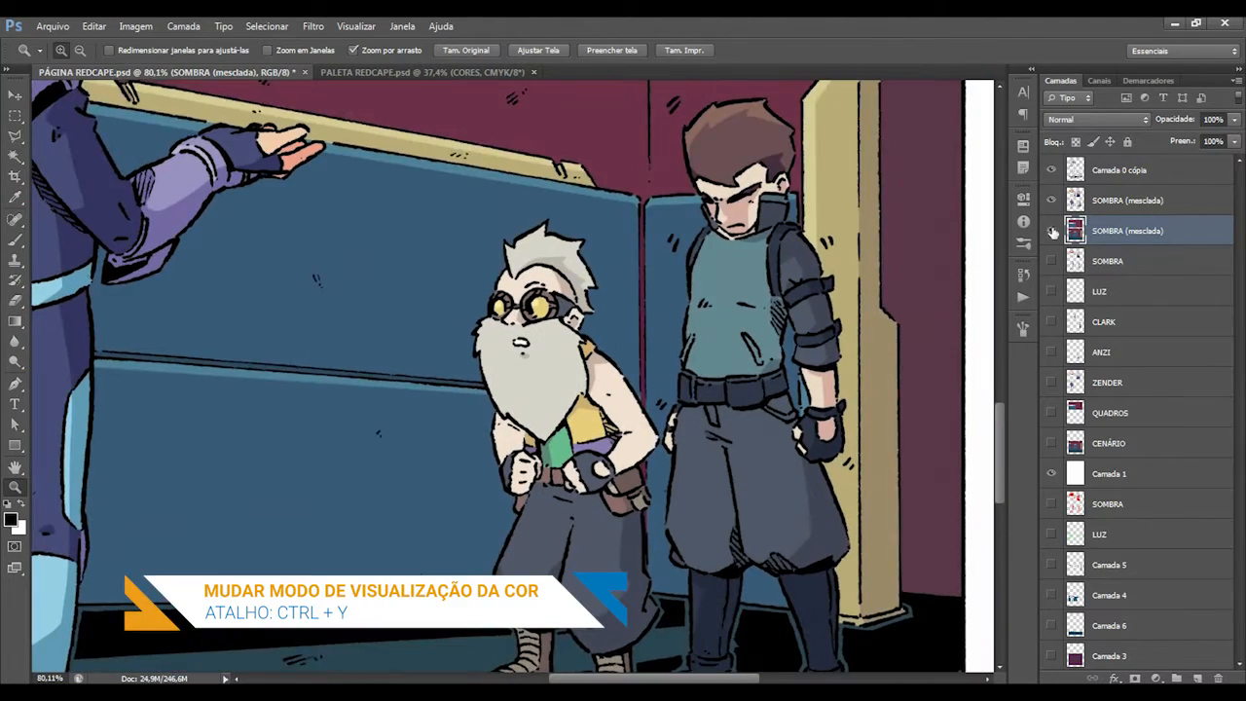
Compare the page with the merged background and merged character layers hidden and shown, and save the file.
left_click(1051, 231)
left_click(1051, 231)
left_click(1052, 201)
left_click(1051, 200)
left_click_drag(672, 340, 578, 343)
key("ctrl+s")
Rename the merged character layer as PERSONAGENS and the merged background layer as CENÁRIO, leaving PERSONAGENS selected.
left_click(1075, 202)
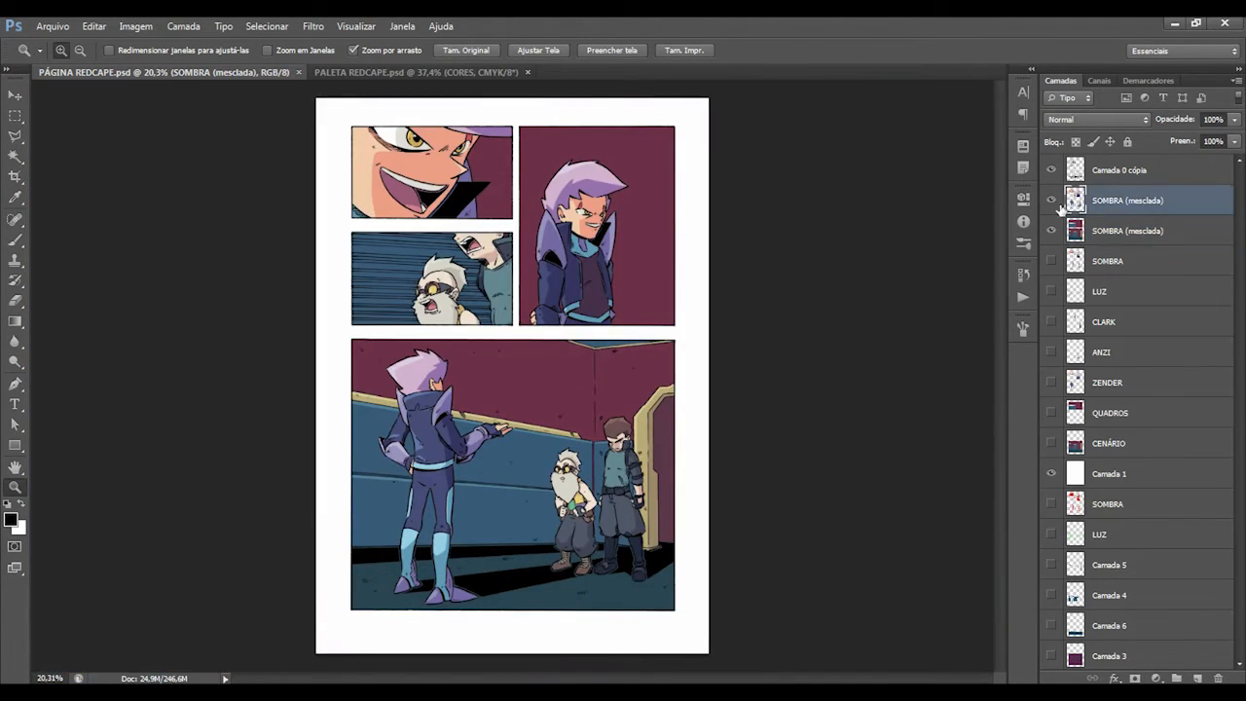
double_click(1127, 200)
type("PERSONAGENS")
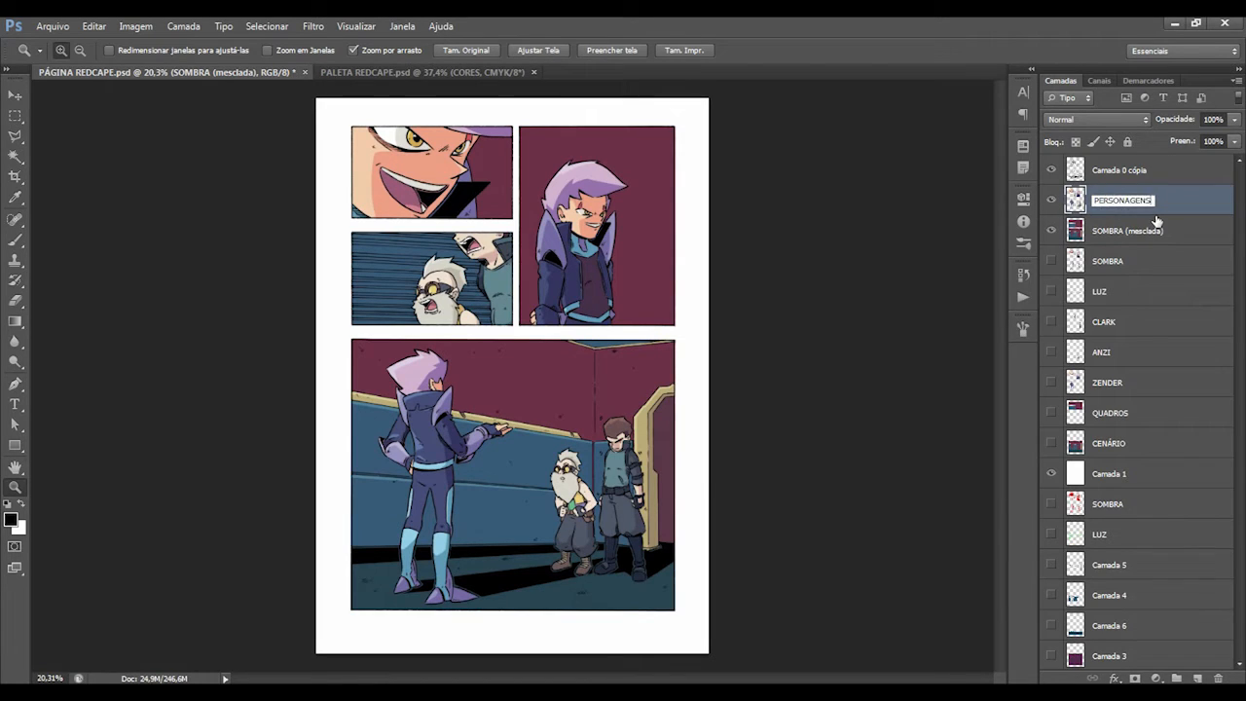
key("Tab")
type("CENÁRIO")
key("Return")
key("alt+bracketright")
key("ctrl+u")
left_click_drag(974, 192, 1038, 229)
key("Return")
key("ctrl+b")
left_click_drag(1073, 47, 925, 117)
key("Escape")
Try shifting the hue and raising the saturation and lightness of the PERSONAGENS layer with Hue/Saturation.
left_click(136, 26)
mouse_move(144, 66)
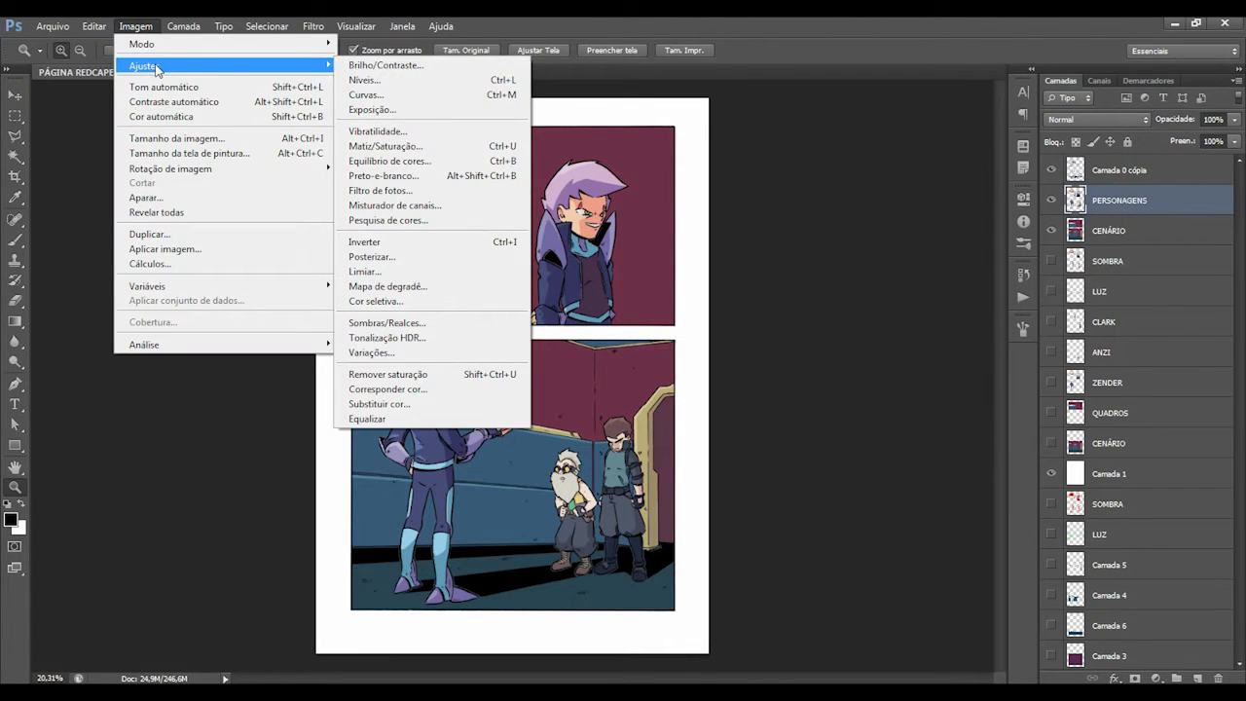
left_click(445, 150)
left_click_drag(1029, 194, 987, 194)
left_click_drag(1029, 232, 1119, 229)
mouse_move(1029, 268)
left_mouse_down()
mouse_move(1058, 272)
mouse_move(1049, 263)
left_mouse_up()
left_click(1221, 142)
Start a Color Balance adjustment on the CORES FINAIS layer, shifting the midtones toward cyan and trying out the highlights and shadows ranges.
left_click(136, 26)
mouse_move(146, 66)
left_click(404, 159)
mouse_move(888, 181)
left_mouse_down()
mouse_move(803, 181)
mouse_move(893, 181)
mouse_move(865, 178)
left_mouse_up()
mouse_move(883, 213)
left_mouse_down()
mouse_move(903, 218)
mouse_move(887, 218)
mouse_move(911, 195)
mouse_move(861, 200)
mouse_move(896, 201)
mouse_move(863, 215)
mouse_move(929, 217)
mouse_move(883, 215)
left_mouse_up()
left_click(953, 257)
mouse_move(884, 179)
left_mouse_down()
mouse_move(920, 180)
mouse_move(854, 177)
mouse_move(884, 179)
left_mouse_up()
mouse_move(884, 197)
left_mouse_down()
mouse_move(912, 217)
mouse_move(892, 218)
mouse_move(882, 178)
left_mouse_up()
left_click(764, 258)
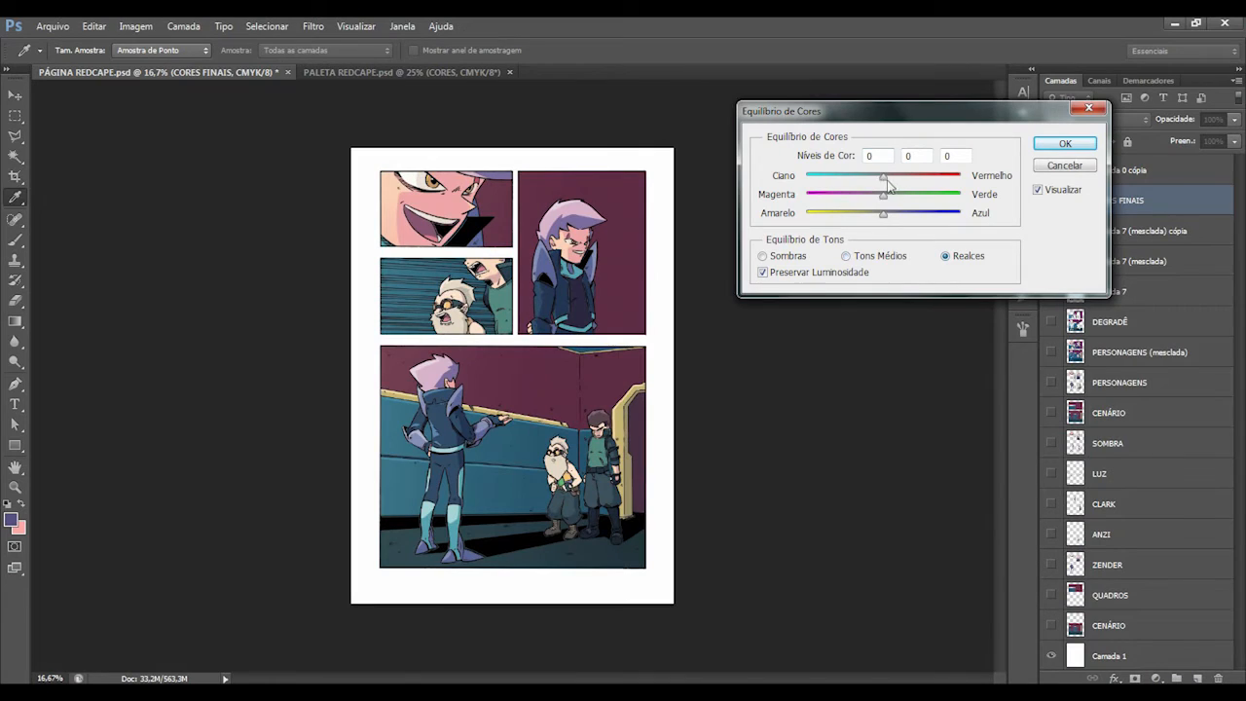
Set the highlights' colour levels to +19, 0 and -15, compare the preview with the original, and apply the Color Balance.
left_click_drag(886, 180, 914, 180)
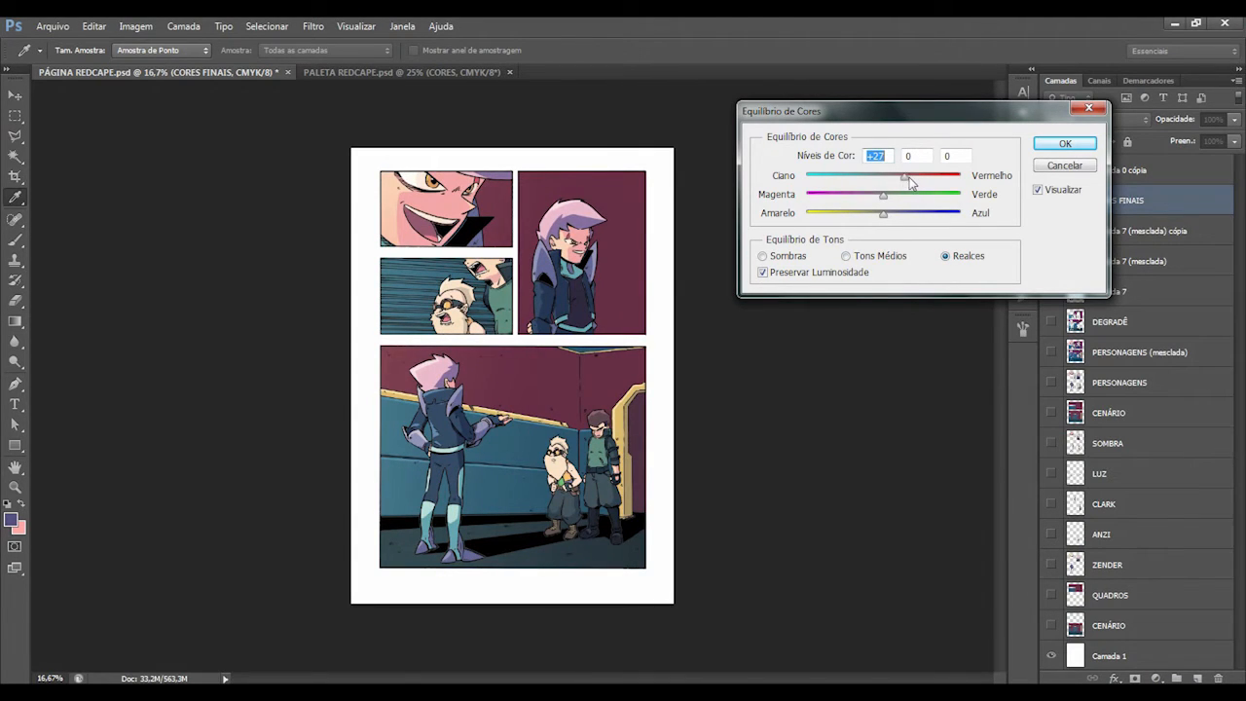
left_click_drag(885, 222, 878, 218)
left_click(1040, 190)
left_click(1039, 191)
left_click(1042, 191)
left_click(1043, 190)
left_click(1043, 191)
left_click(1040, 191)
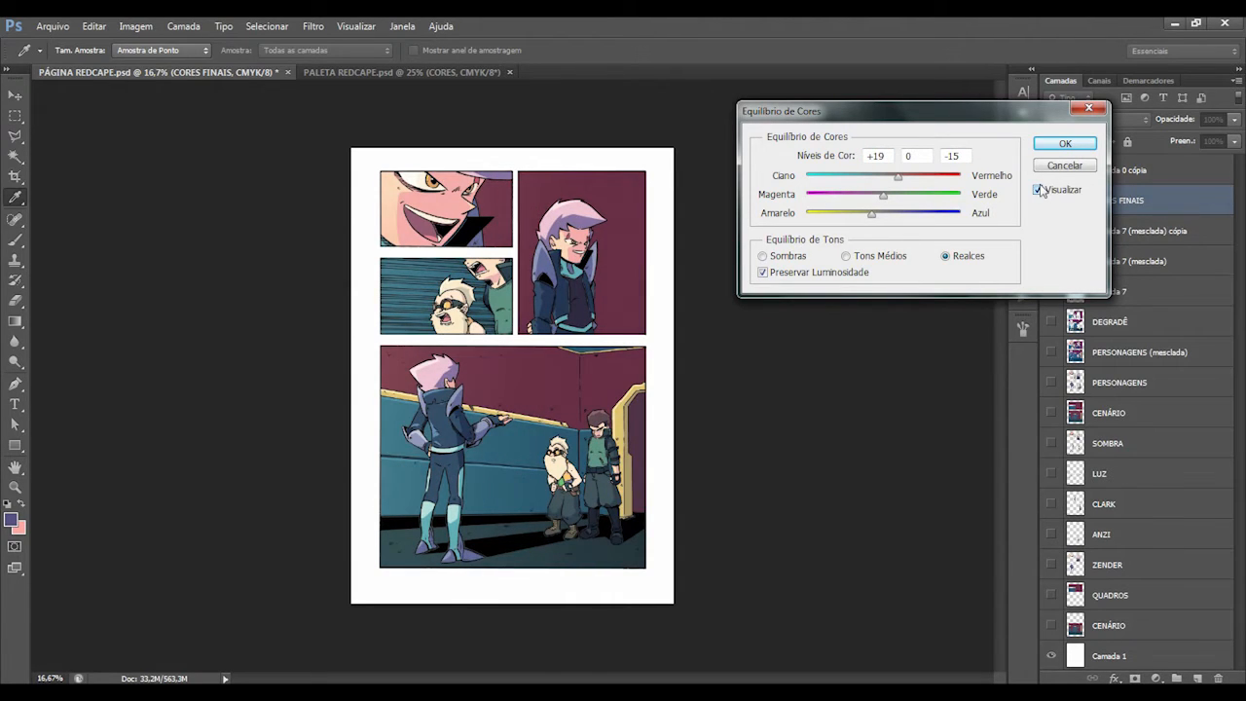
left_click(1039, 190)
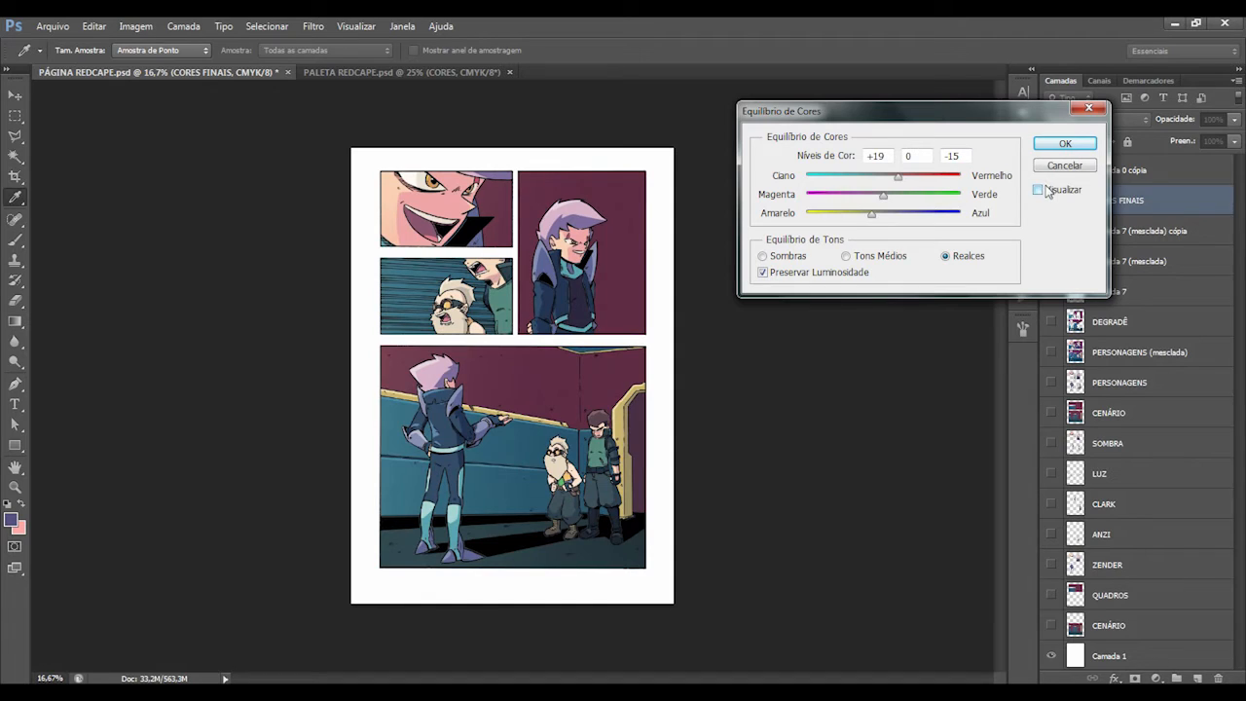
left_click(1039, 191)
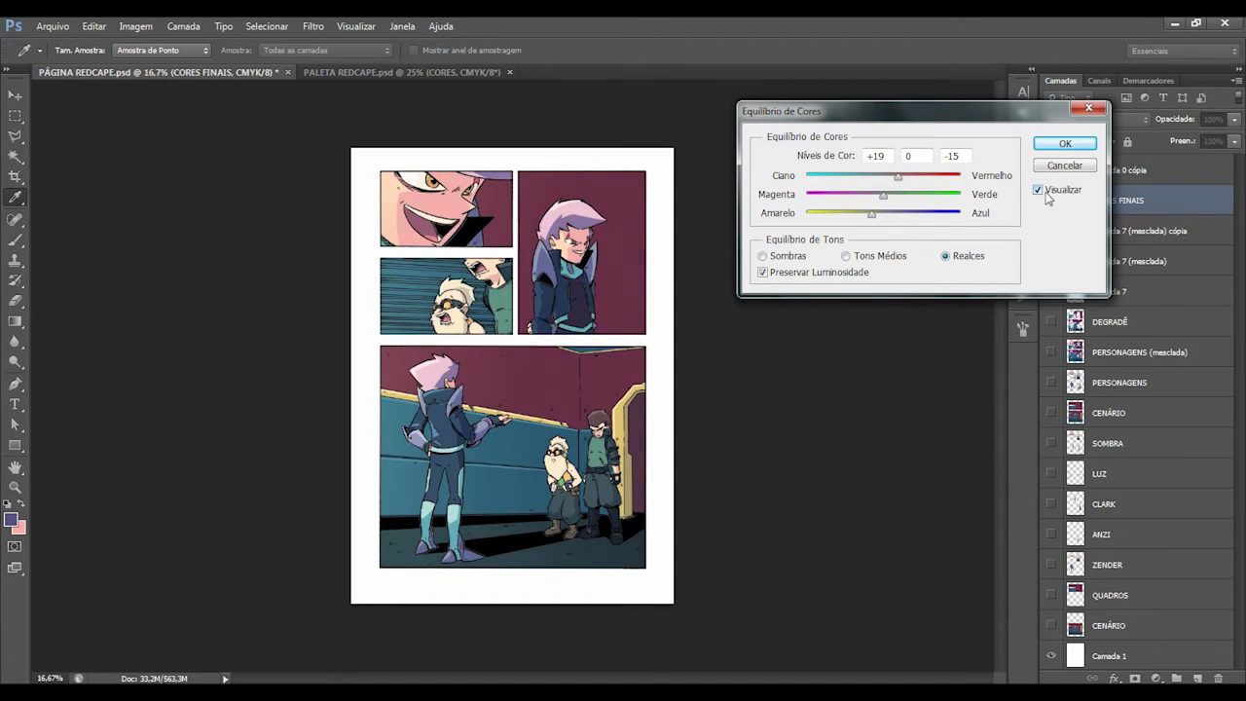
left_click(1064, 144)
Compare the page with the CORES FINAIS layer hidden and shown, and examine the adjusted colours on the whole page.
key("z")
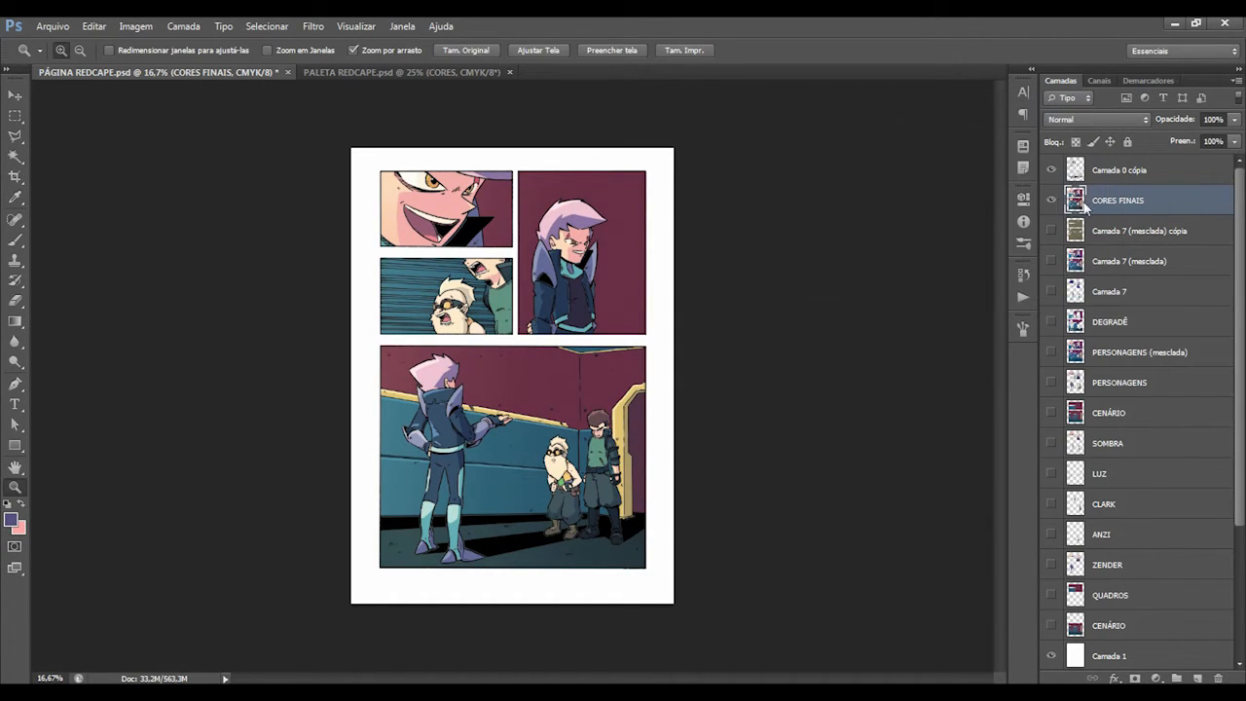
left_click(1051, 201)
left_click(1051, 200)
left_click(1052, 201)
left_click(1051, 200)
left_click(1051, 200)
left_click(1051, 200)
left_click_drag(504, 333, 497, 332)
left_click(521, 327)
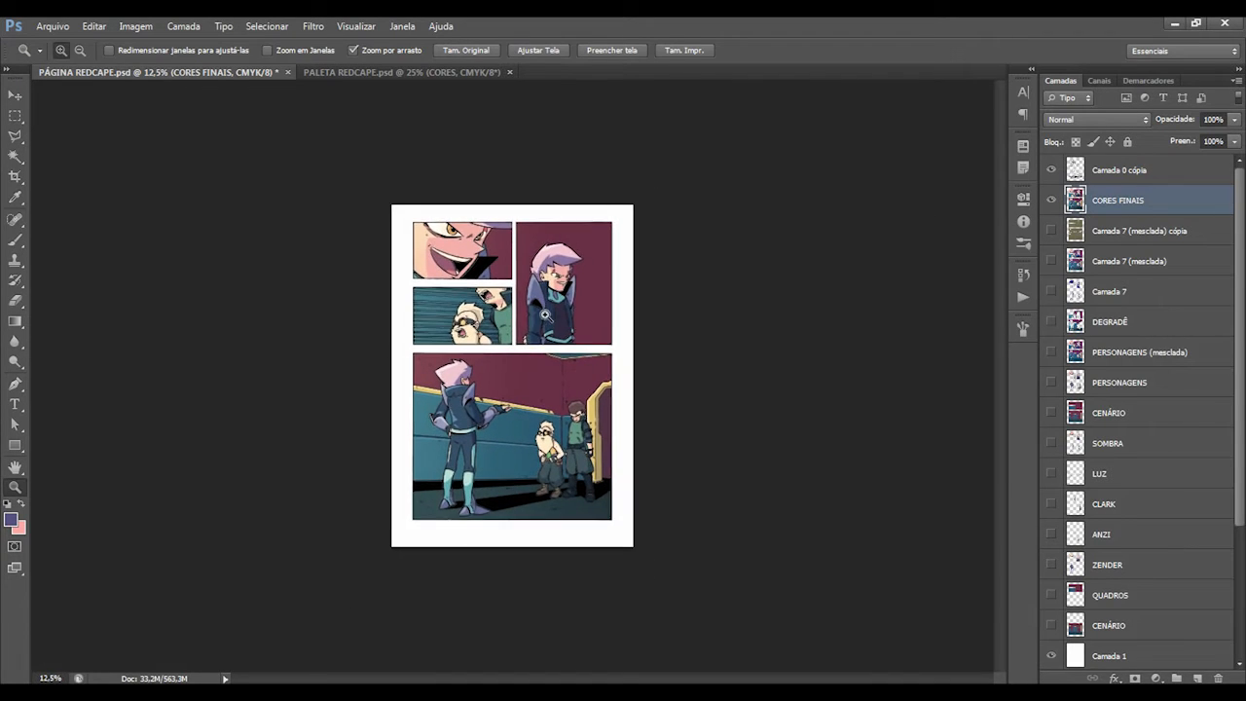
left_click(580, 233)
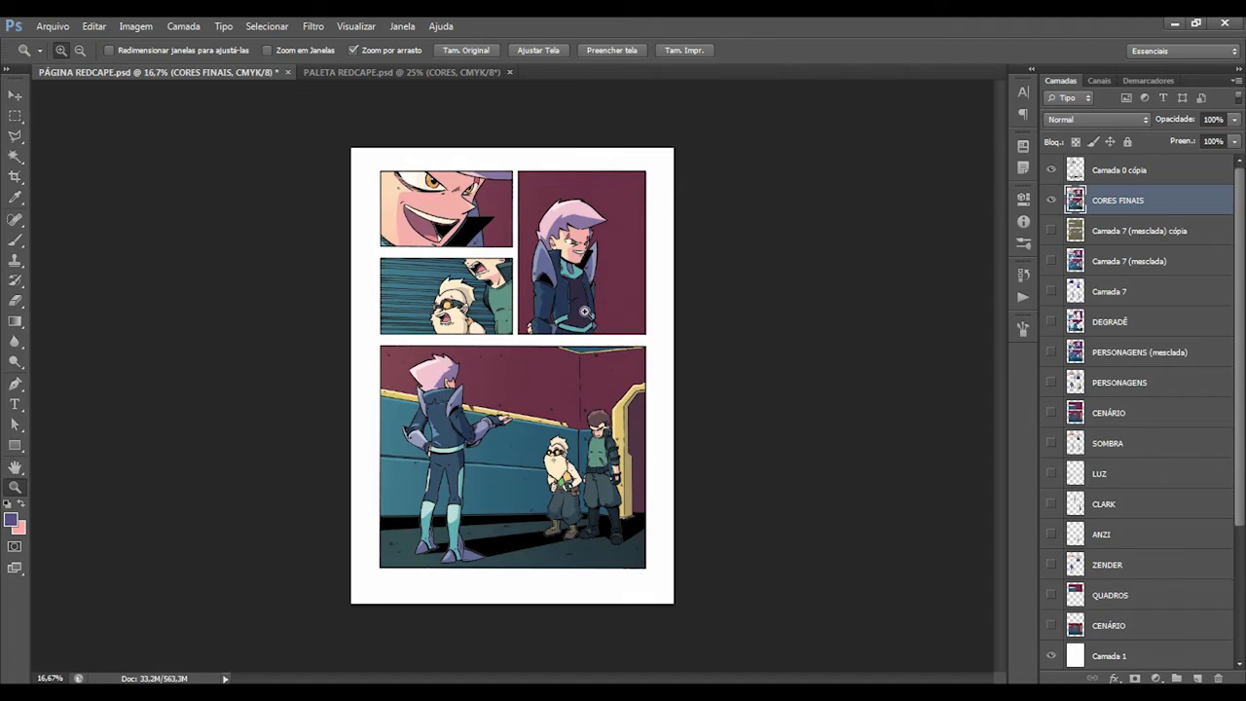
left_click_drag(571, 312, 559, 324)
left_click(558, 325)
left_click(552, 330)
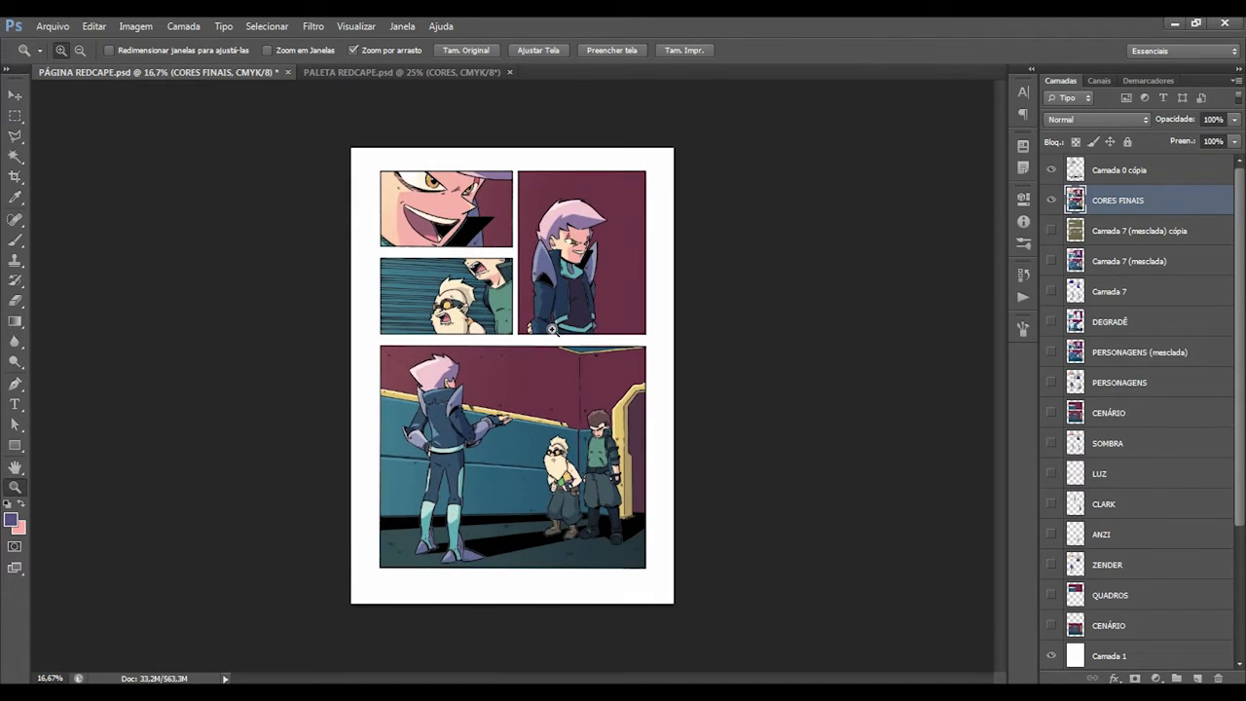
Select the Camada 0 cópia line art layer, sample its black close up, and check that colour's CMYK mix.
left_click(1097, 173)
left_click(1050, 170)
left_click(1051, 169)
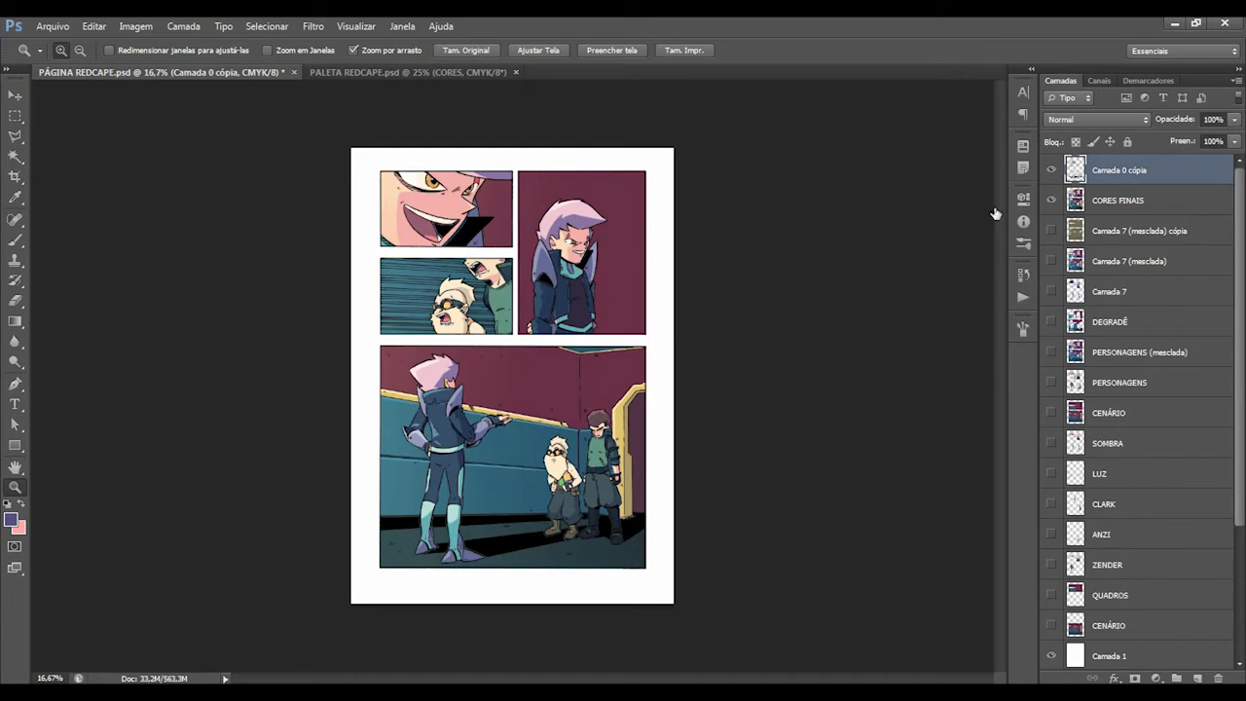
left_click_drag(554, 274, 629, 276)
key("i")
left_click(485, 303)
key("x")
left_click(13, 520)
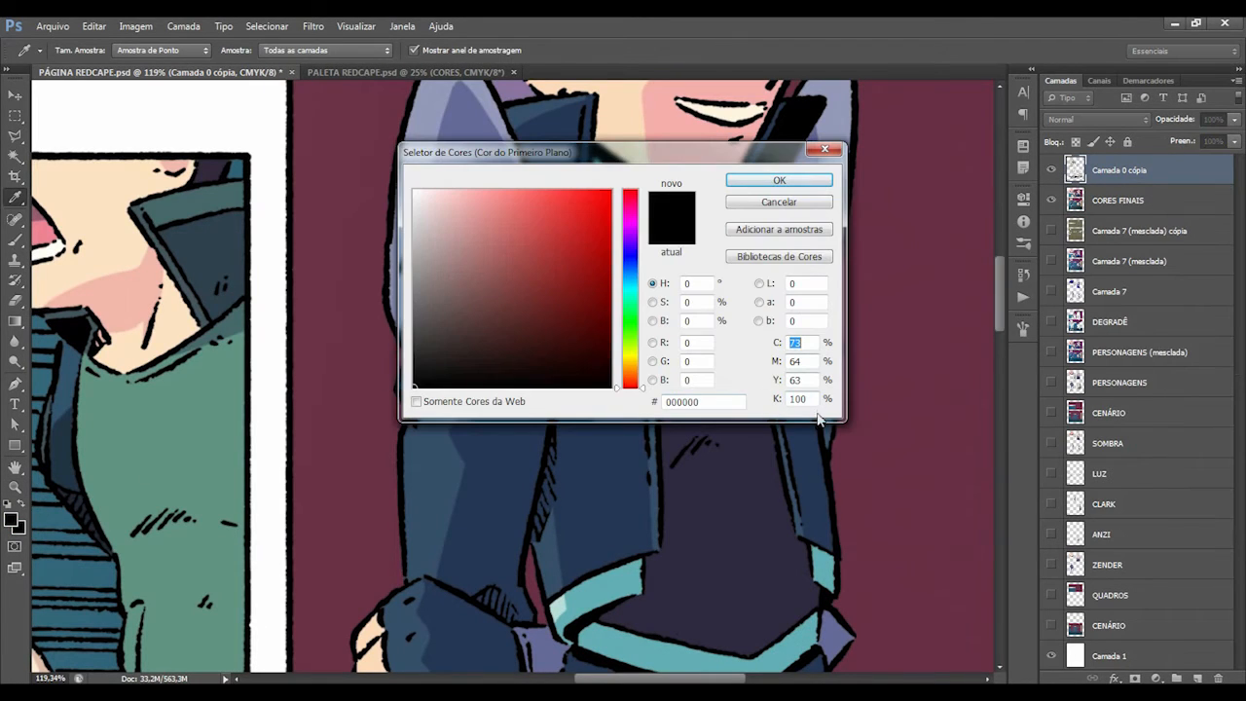
left_click(778, 202)
In PALETA REDCAPE.psd, sample the black CONTORNO PRETO swatch as the foreground colour and check its CMYK mix.
key("ctrl+Tab")
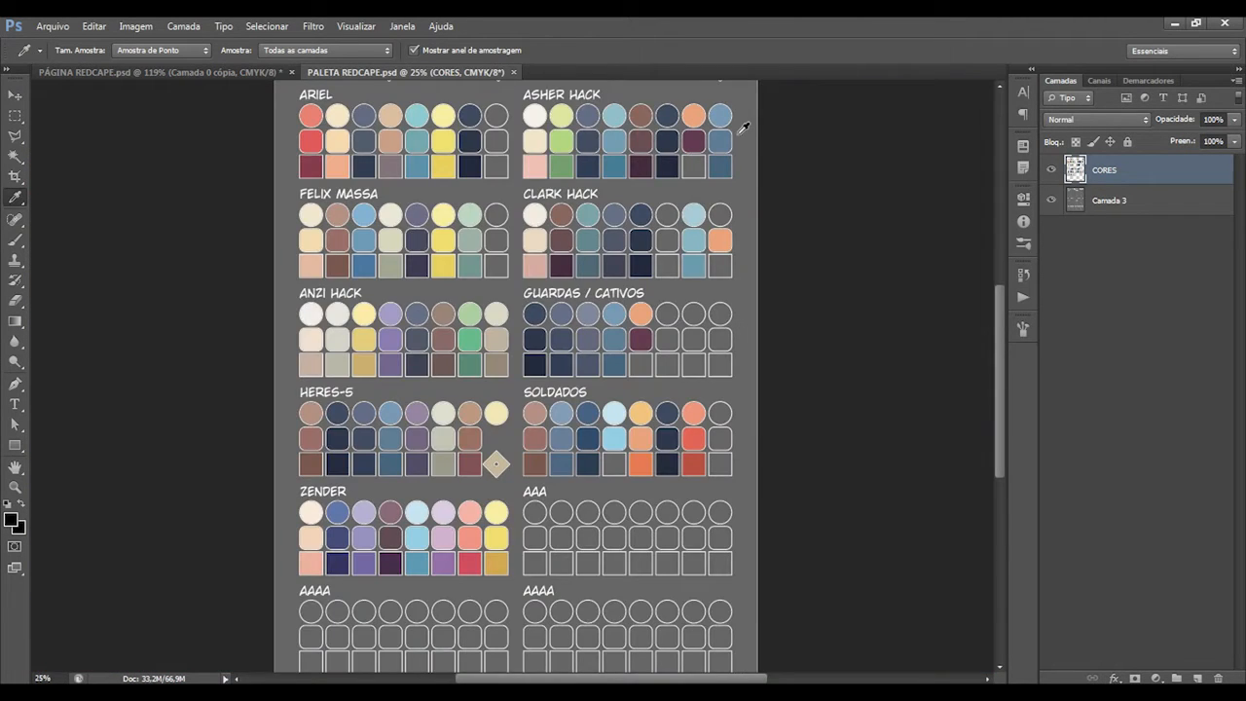
left_click_drag(737, 126, 716, 311)
left_click_drag(642, 434, 752, 345)
left_click_drag(673, 389, 855, 310)
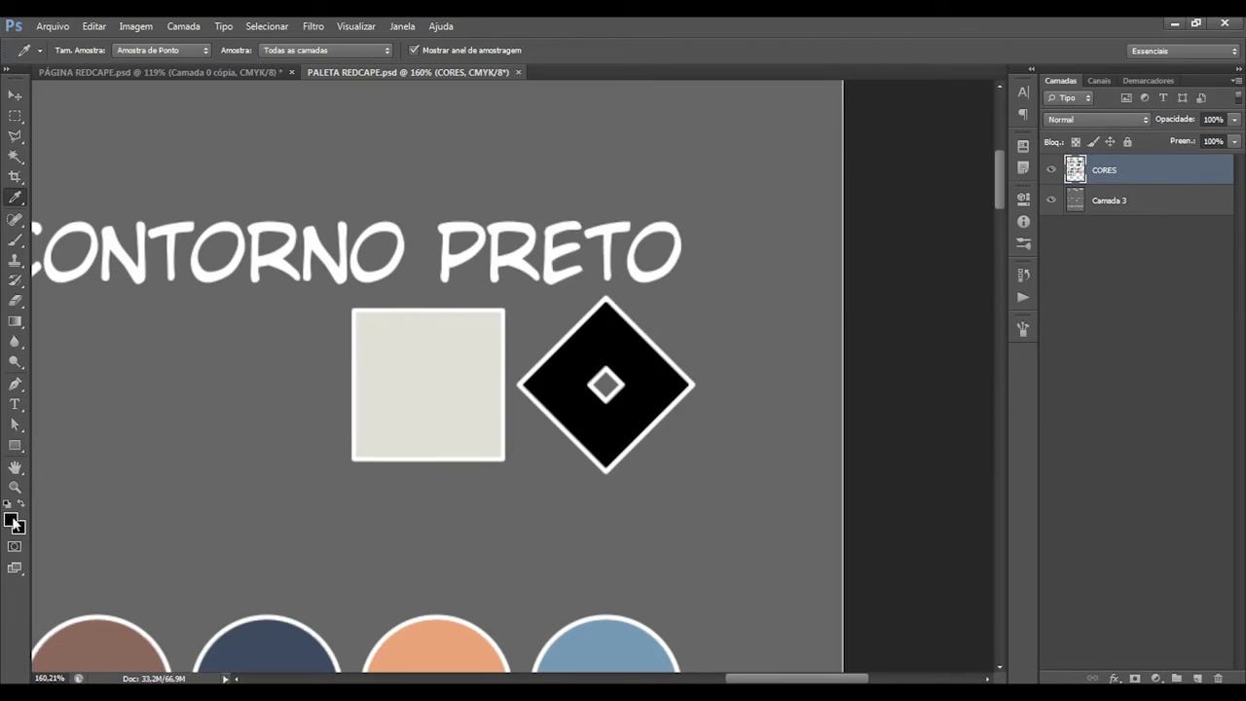
left_click(14, 522)
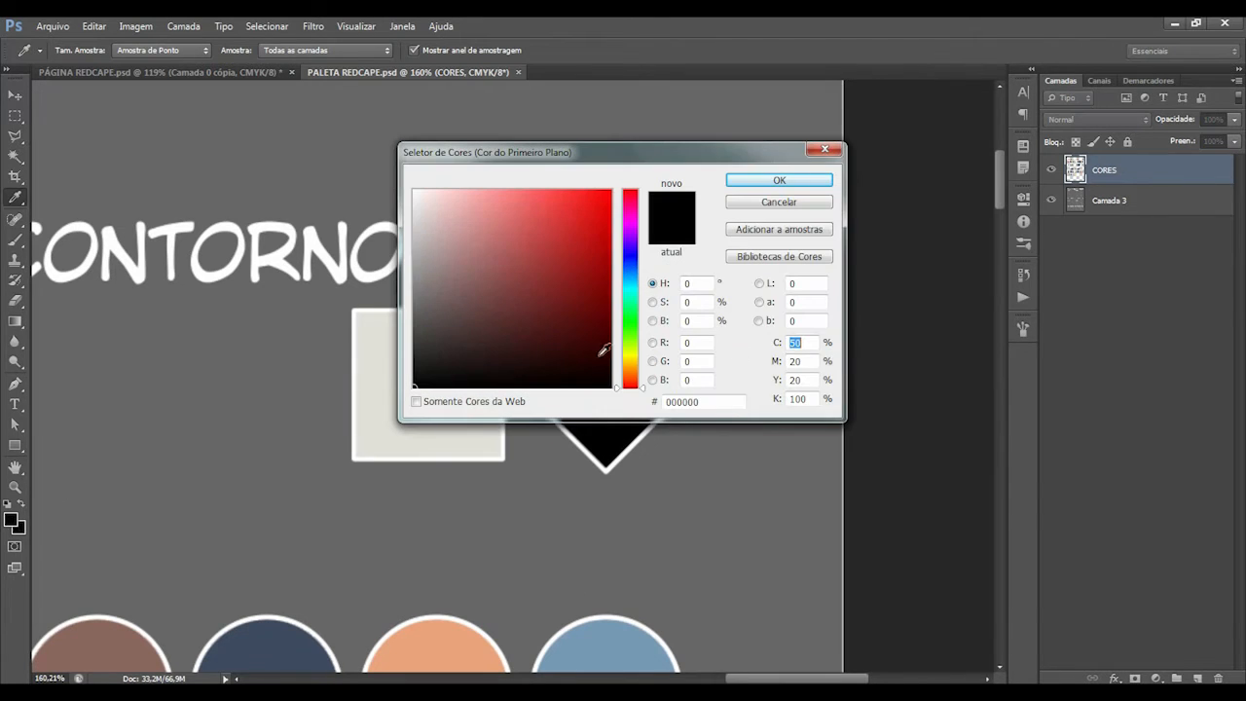
left_click(801, 204)
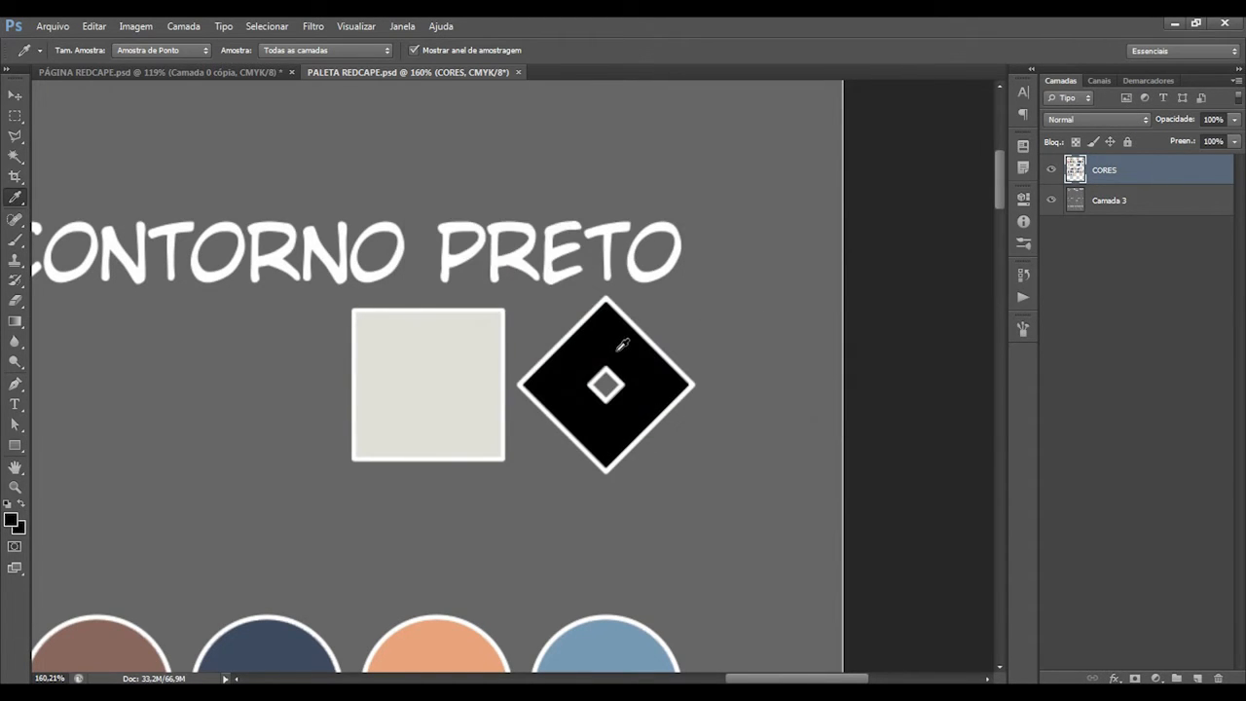
Load the page's line art as a selection, delete Camada 0 cópia, and fill the selection with the sampled black on a new layer.
key("ctrl+Tab")
left_click(1076, 172, "ctrl")
key("z")
left_click_drag(769, 296, 633, 409)
left_click(633, 413)
left_click_drag(1105, 173, 1220, 678)
left_click(1197, 679)
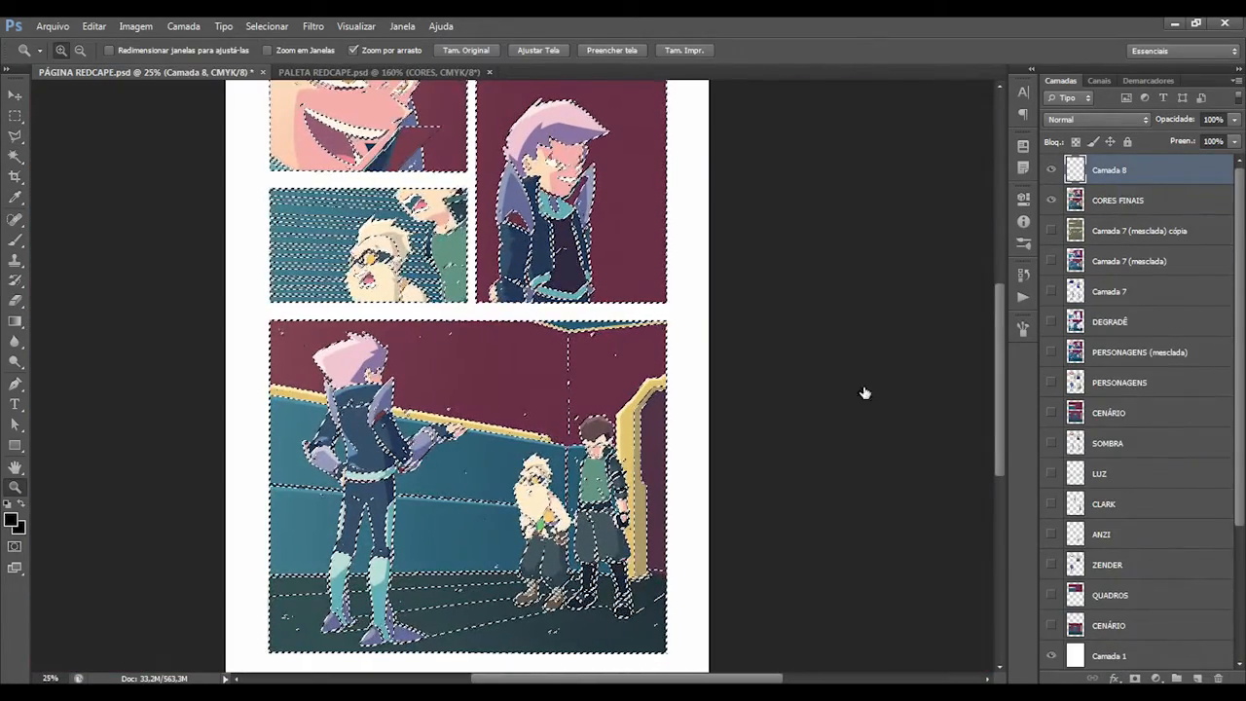
key("alt+BackSpace")
key("ctrl+d")
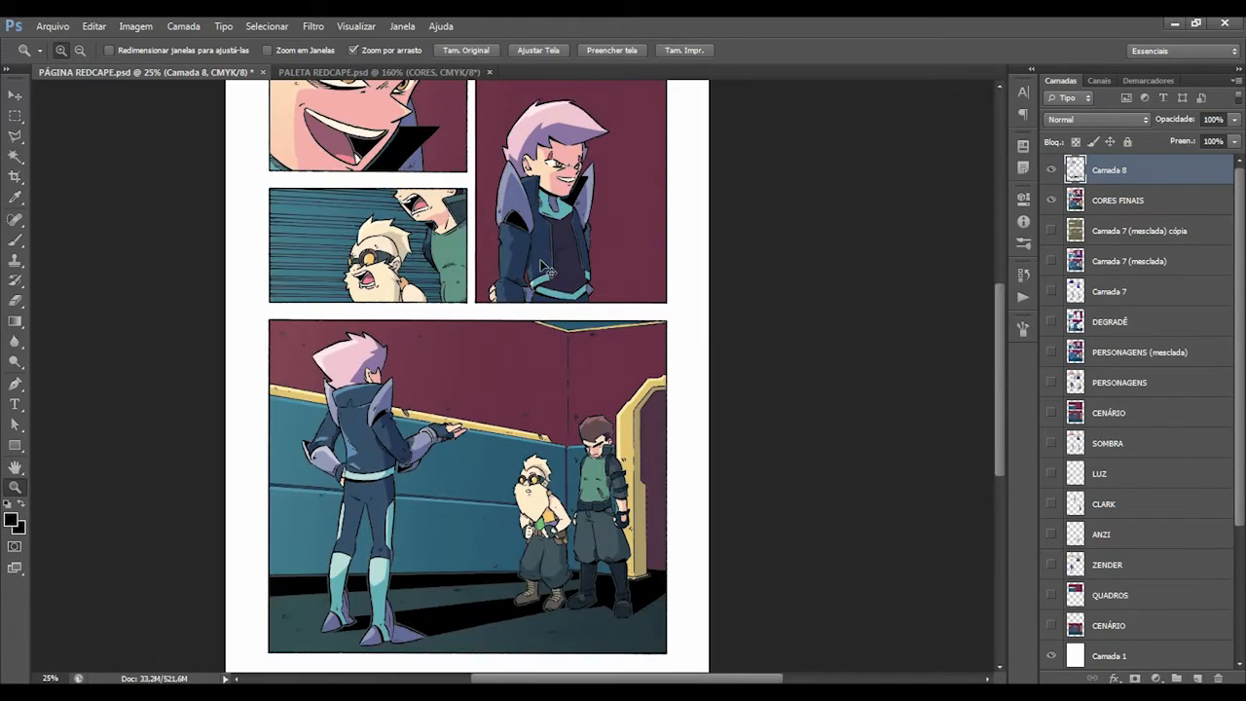
Sample the black floor shadow in the large panel and check its CMYK mix.
left_click_drag(596, 394, 547, 477)
left_click(537, 527)
left_click_drag(516, 542, 631, 487)
key("i")
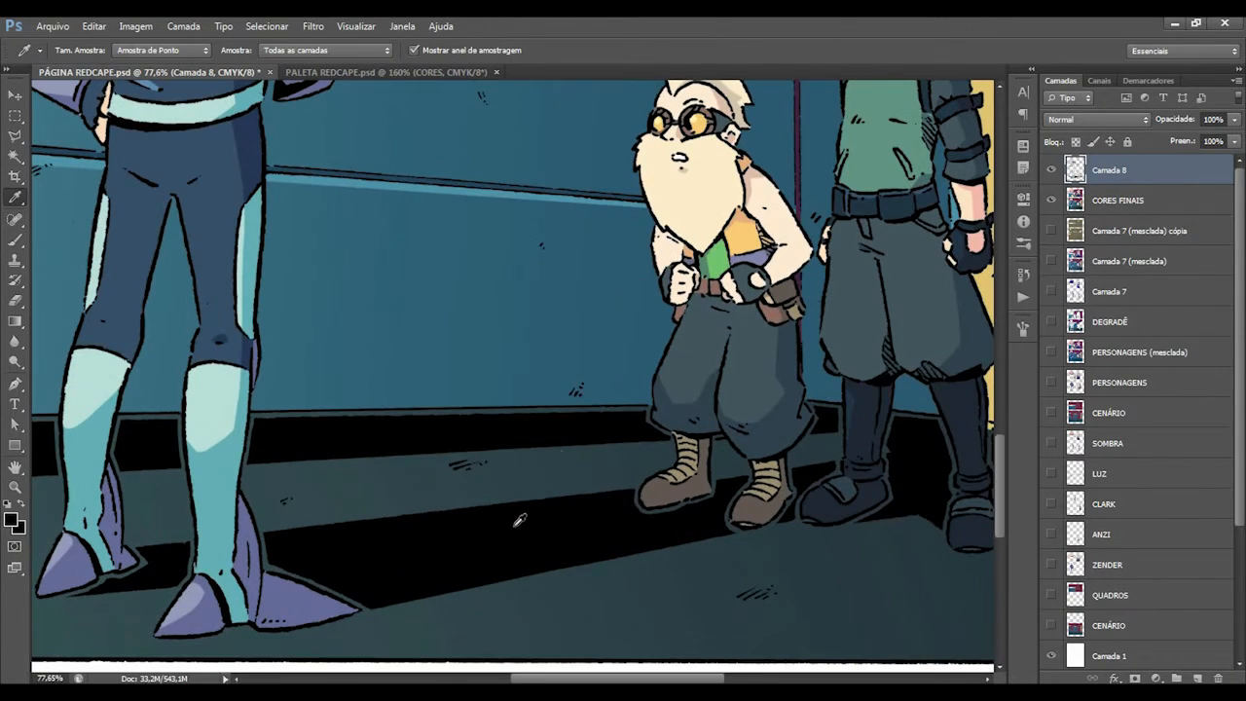
left_click(14, 519)
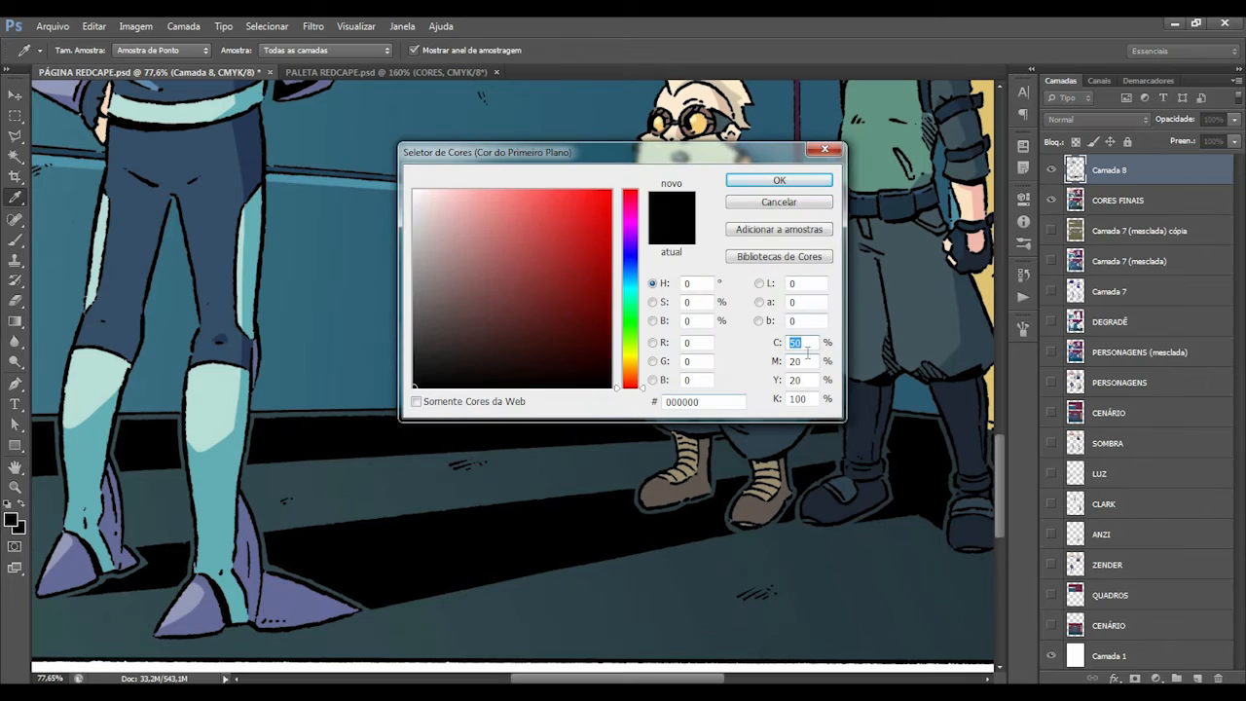
left_click(804, 201)
Compare the whole page with the new line art layer hidden and shown, and save the file.
key("z")
key("ctrl+0")
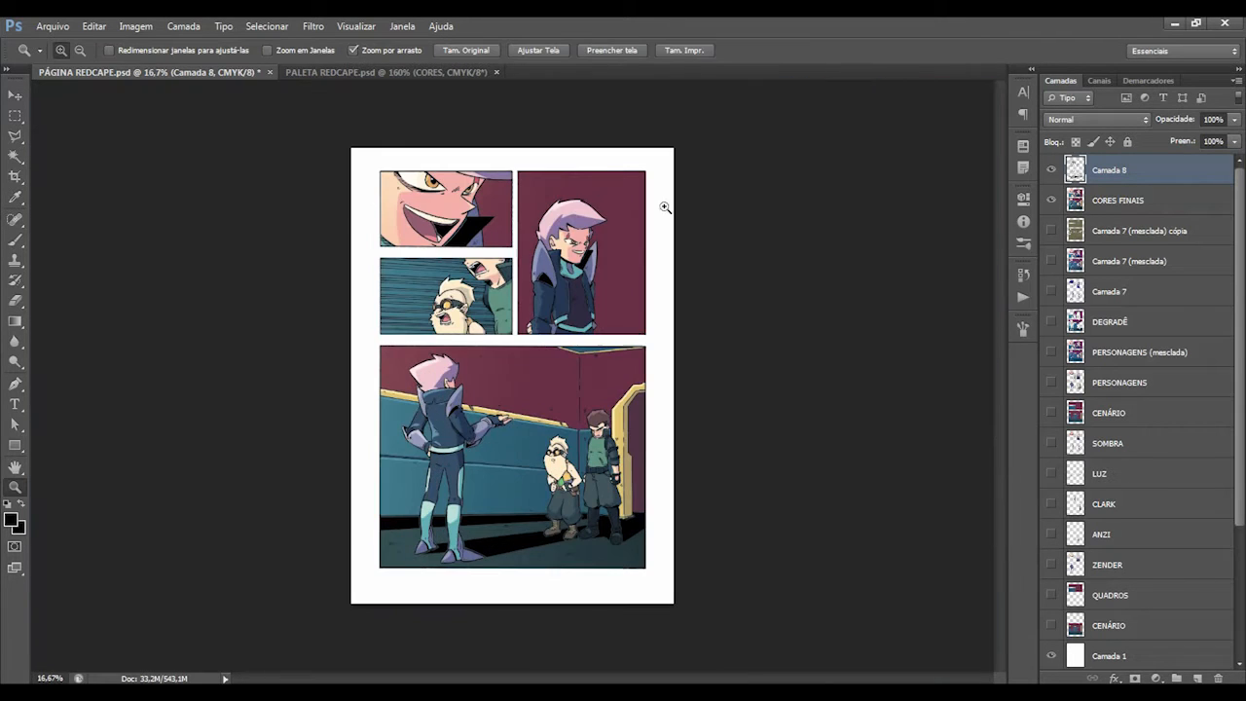
left_click_drag(540, 305, 536, 350)
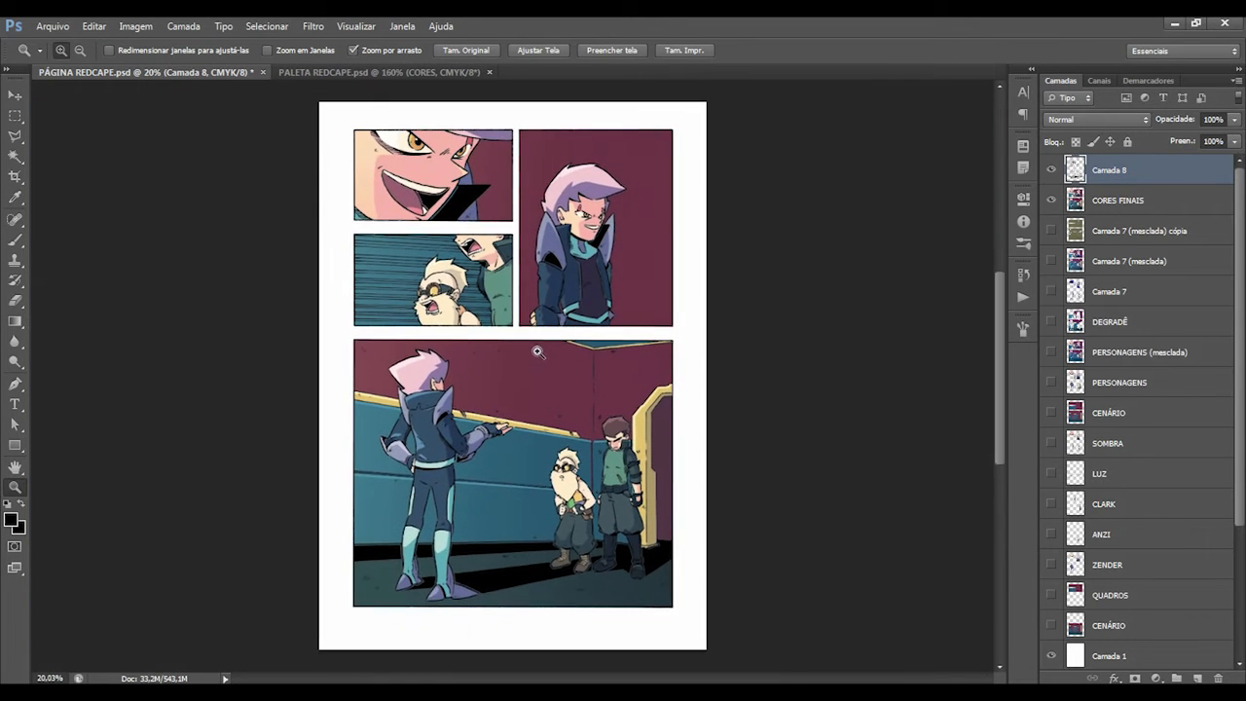
left_click(1051, 170)
left_click(1051, 170)
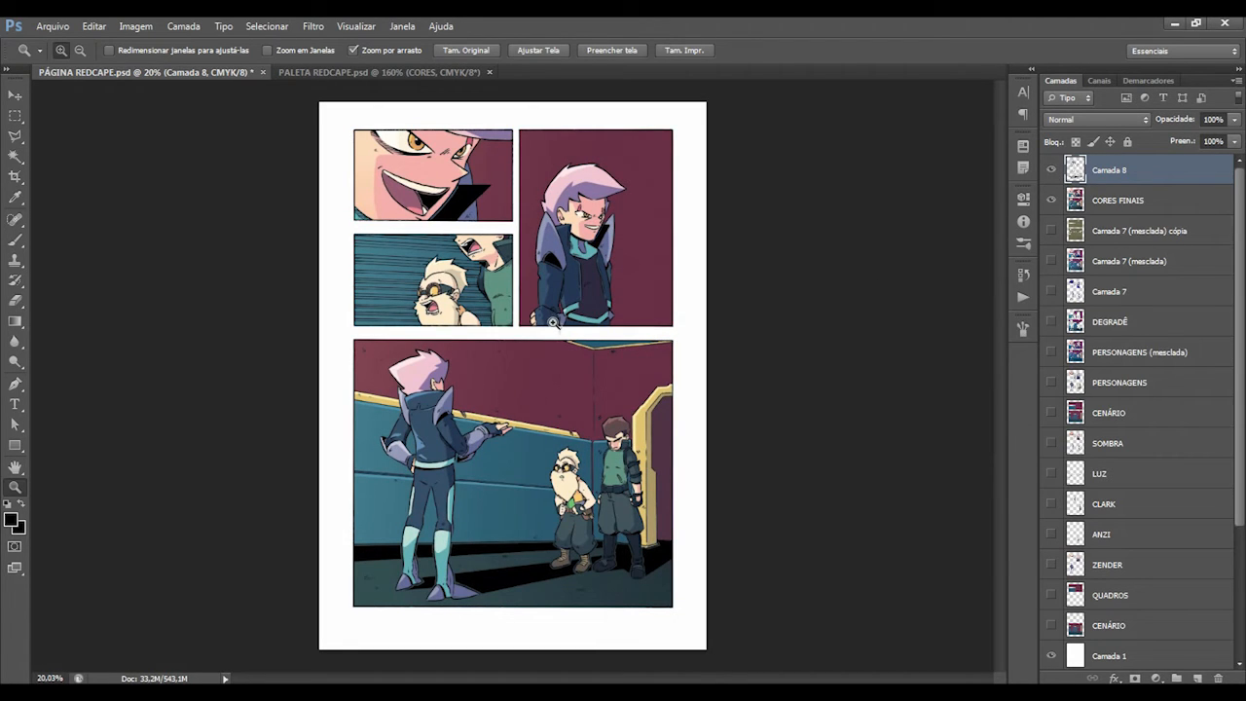
key("ctrl+s")
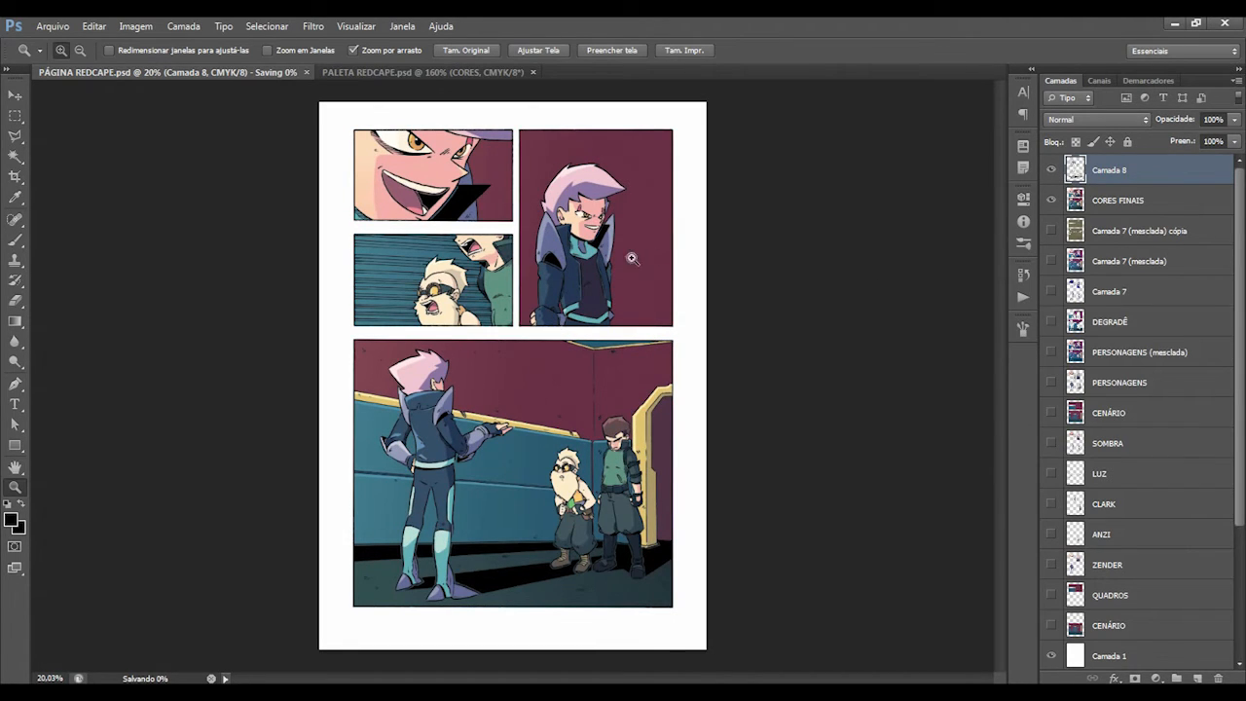
Duplicate the CORES FINAIS layer, hide the original, and rename the copy as TEXTURA.
left_click(1115, 202)
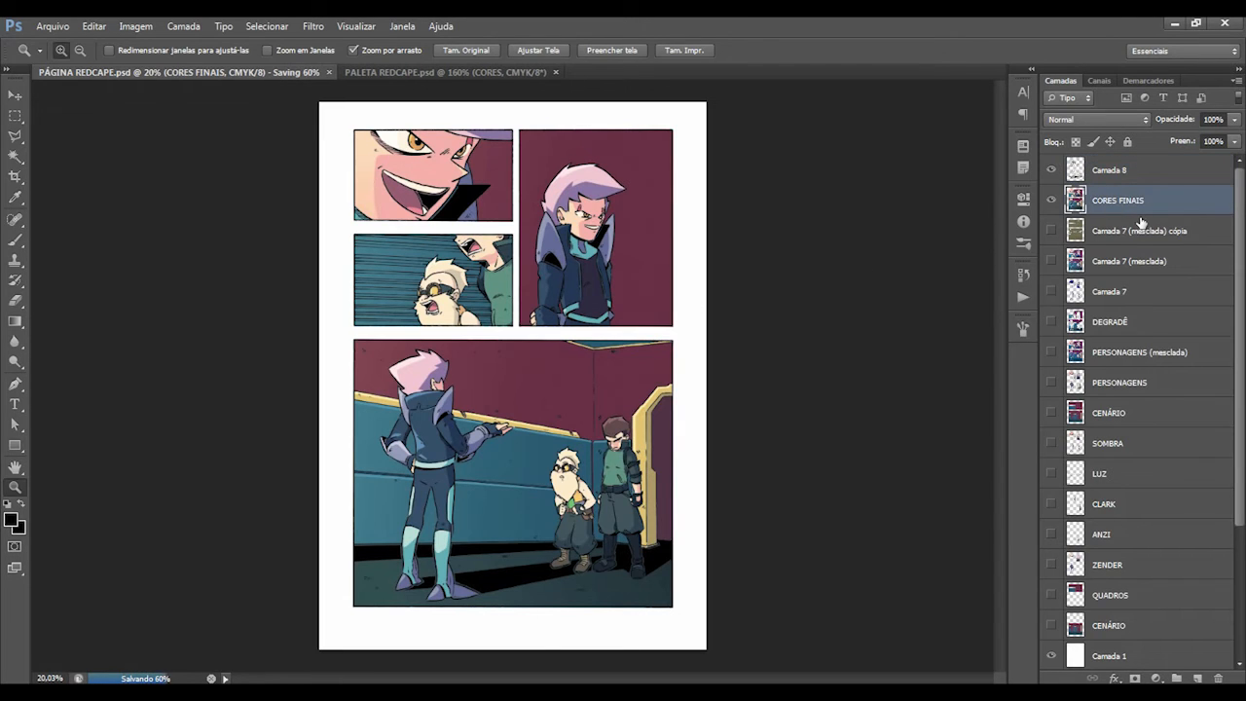
scroll(1168, 357, "down", 5)
scroll(1168, 356, "up", 5)
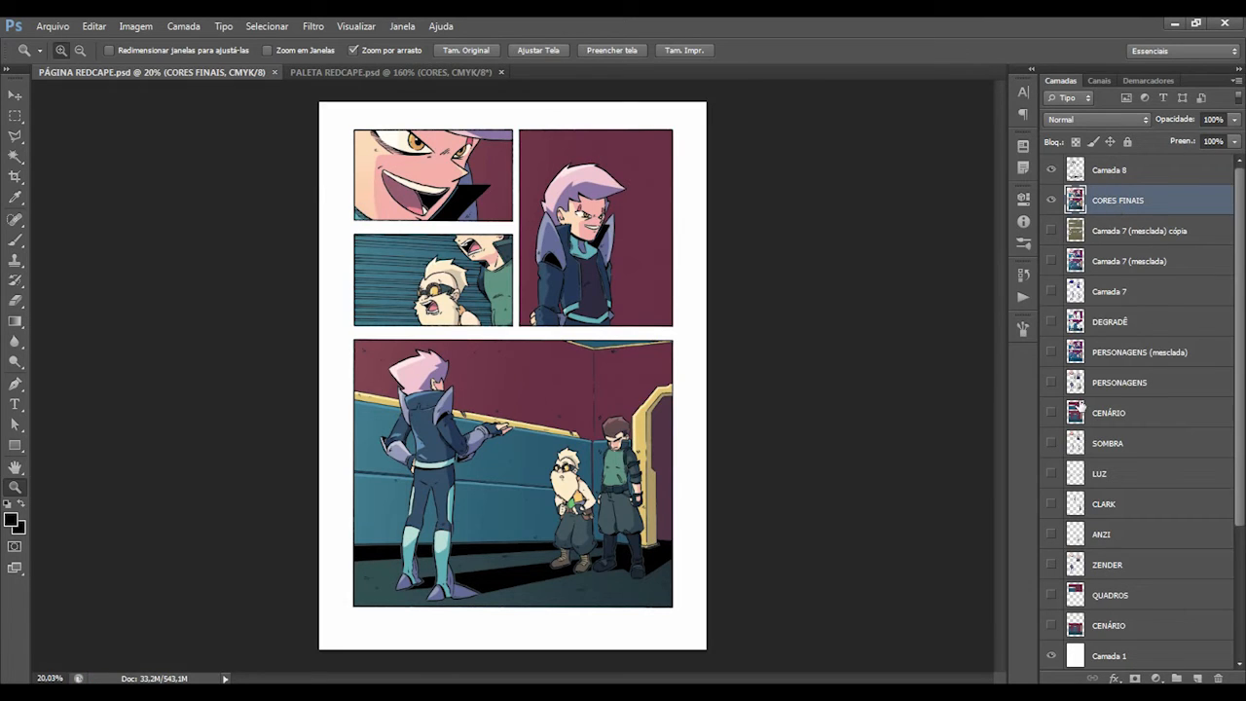
right_click(1115, 200)
left_click(1028, 197)
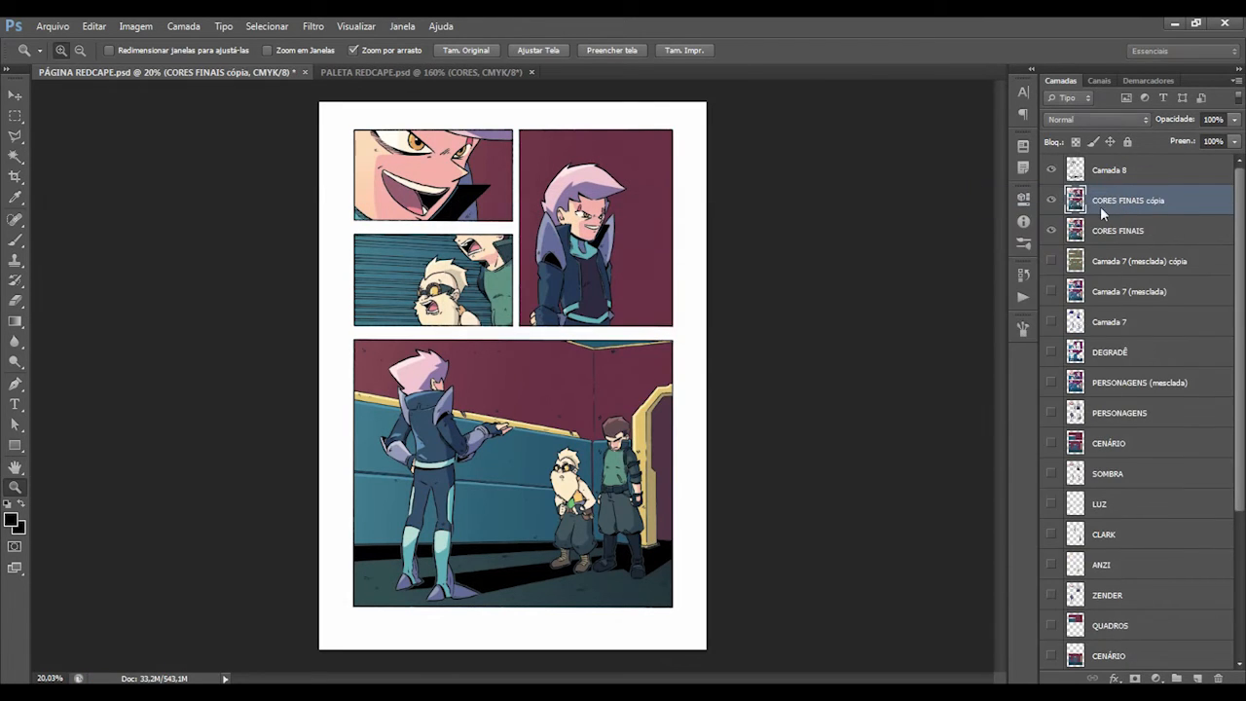
double_click(1122, 202)
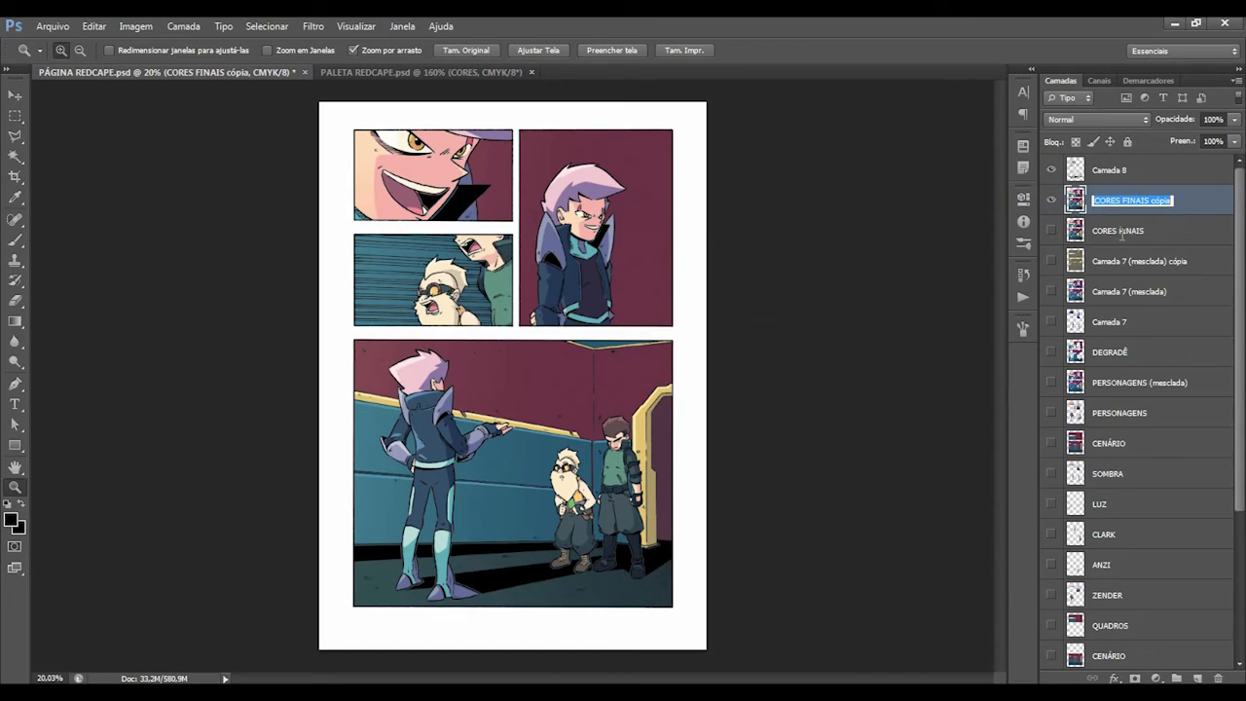
type("TEXTURA")
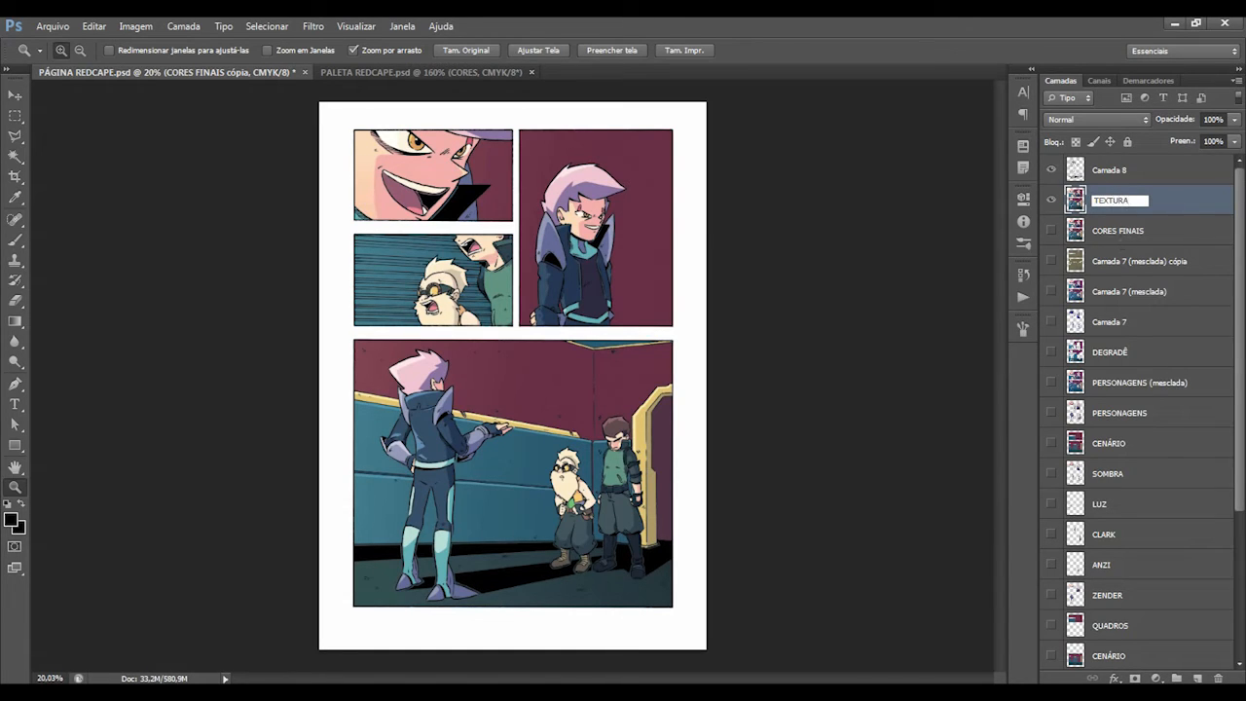
key("Return")
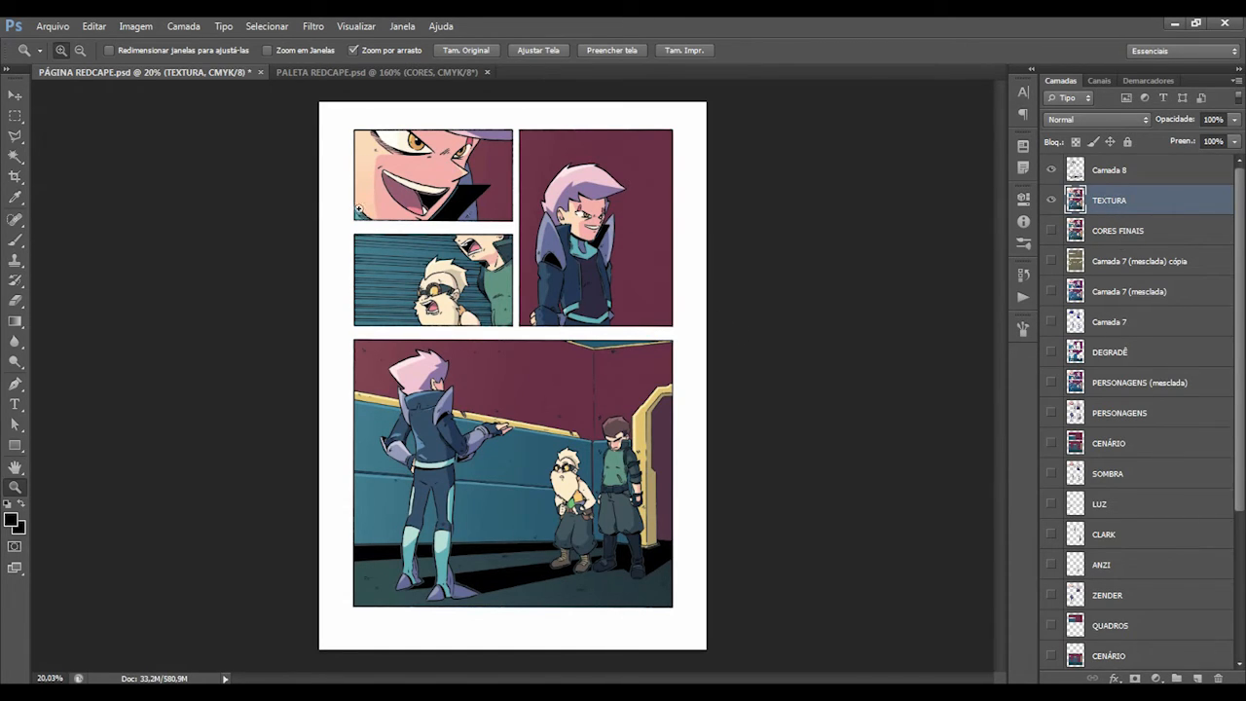
Add uniform, monochromatic noise to the TEXTURA layer with the Add Noise filter.
left_click_drag(561, 243, 667, 247)
key("i")
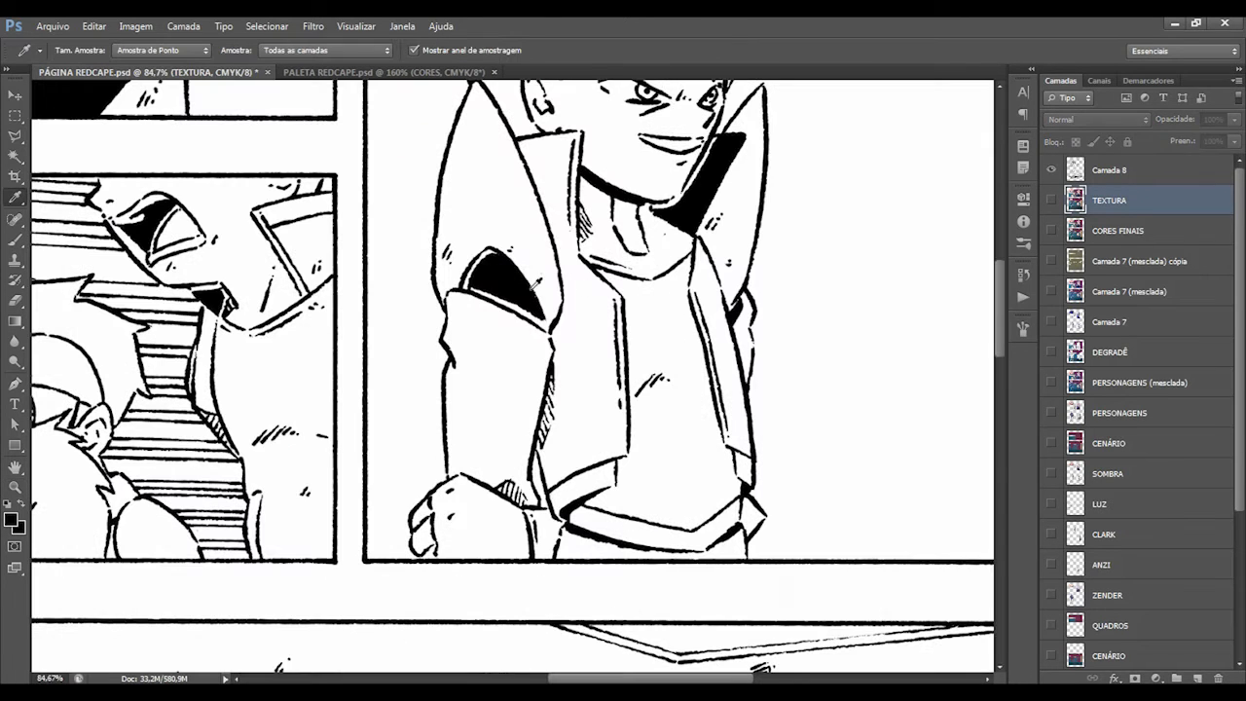
left_click(1050, 200)
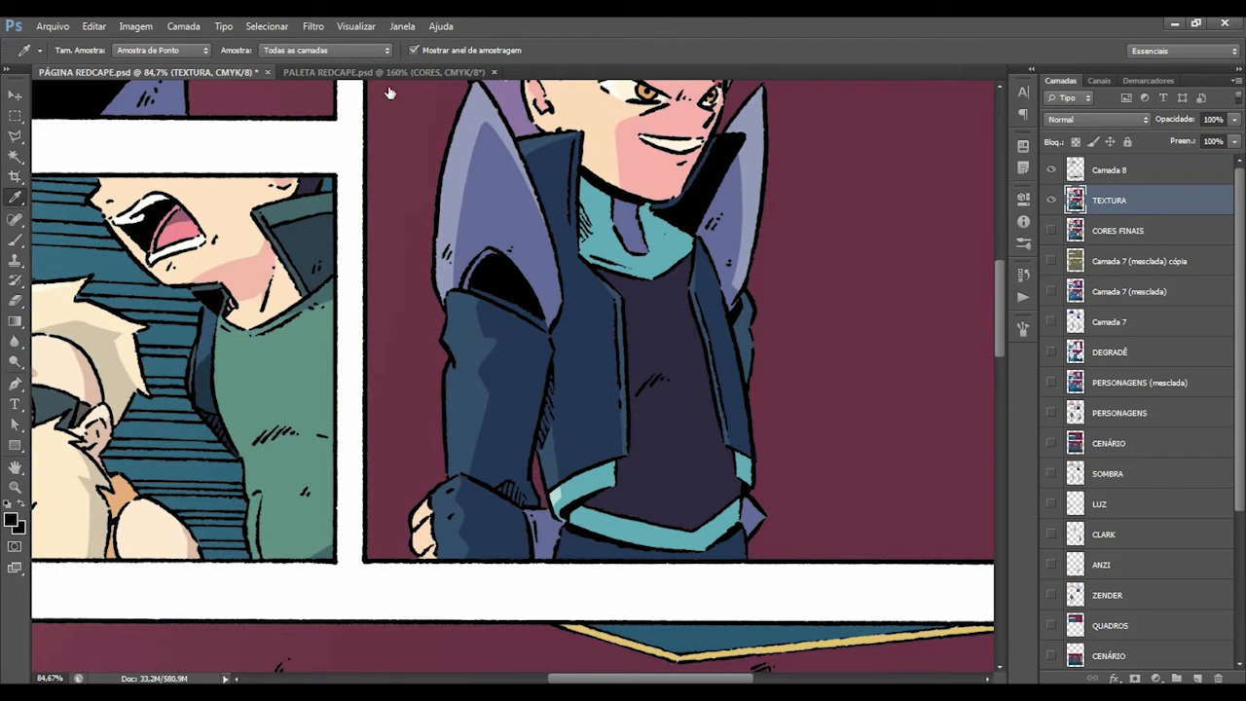
left_click(312, 27)
mouse_move(356, 257)
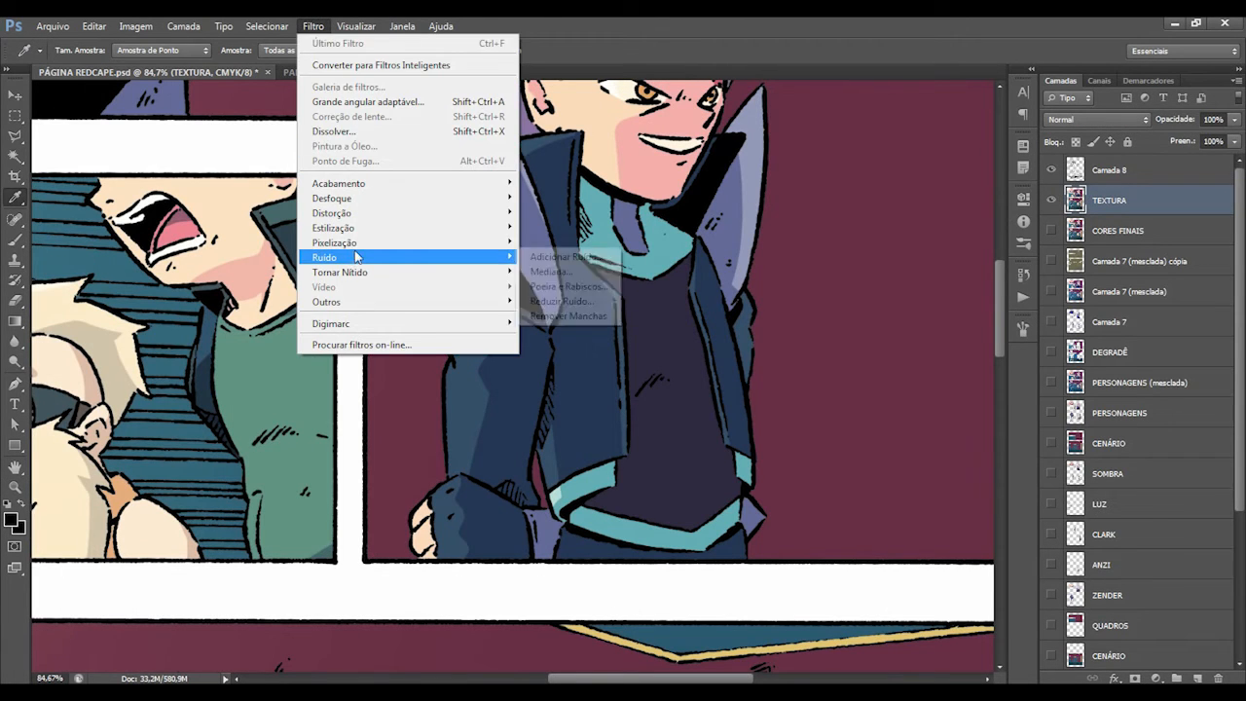
left_click(559, 257)
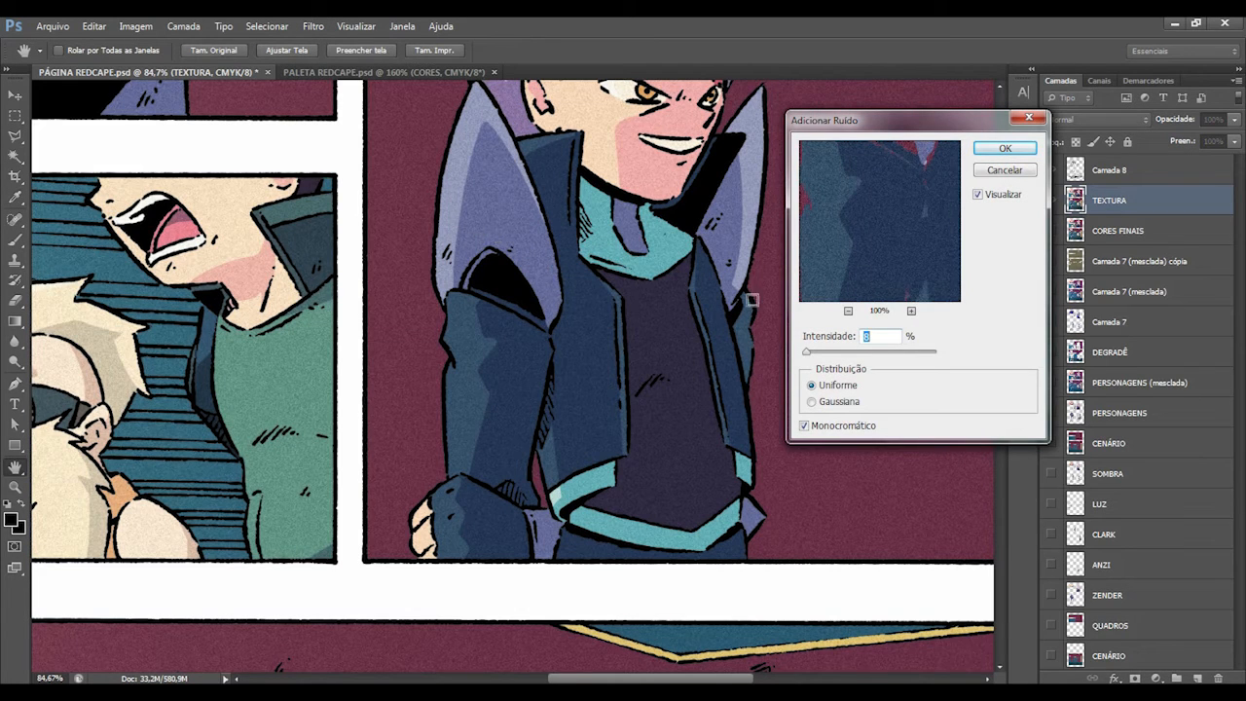
left_click(984, 198)
key("Return")
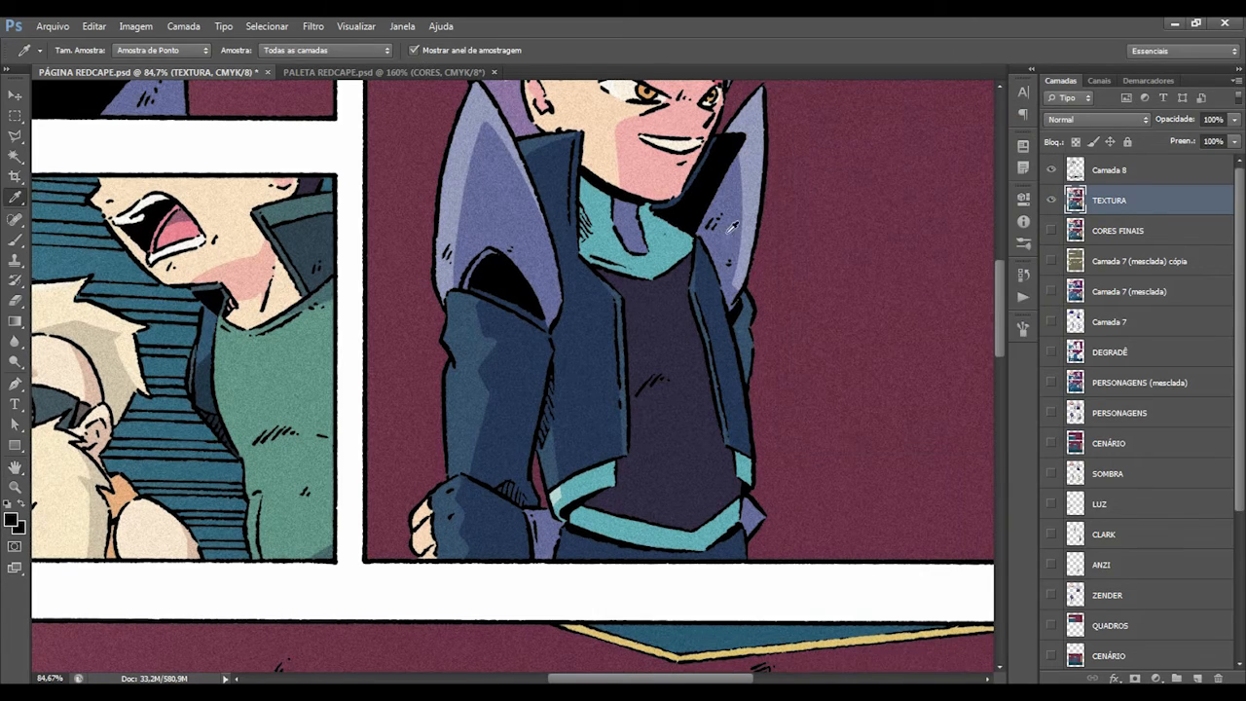
Examine the noise grain on the TEXTURA layer at several magnifications and across the whole page.
key("z")
key("ctrl+0")
left_click_drag(764, 307, 630, 365)
left_click(539, 360)
left_click(537, 349)
key("ctrl+0")
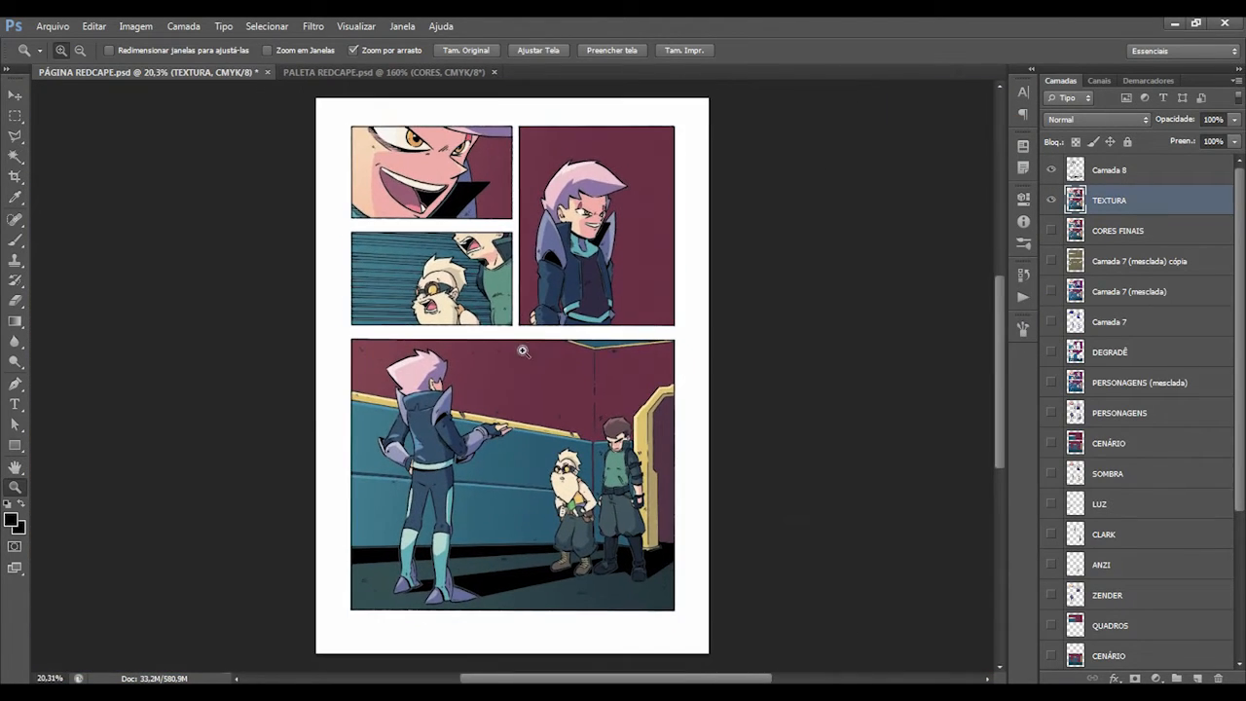
left_click(537, 334)
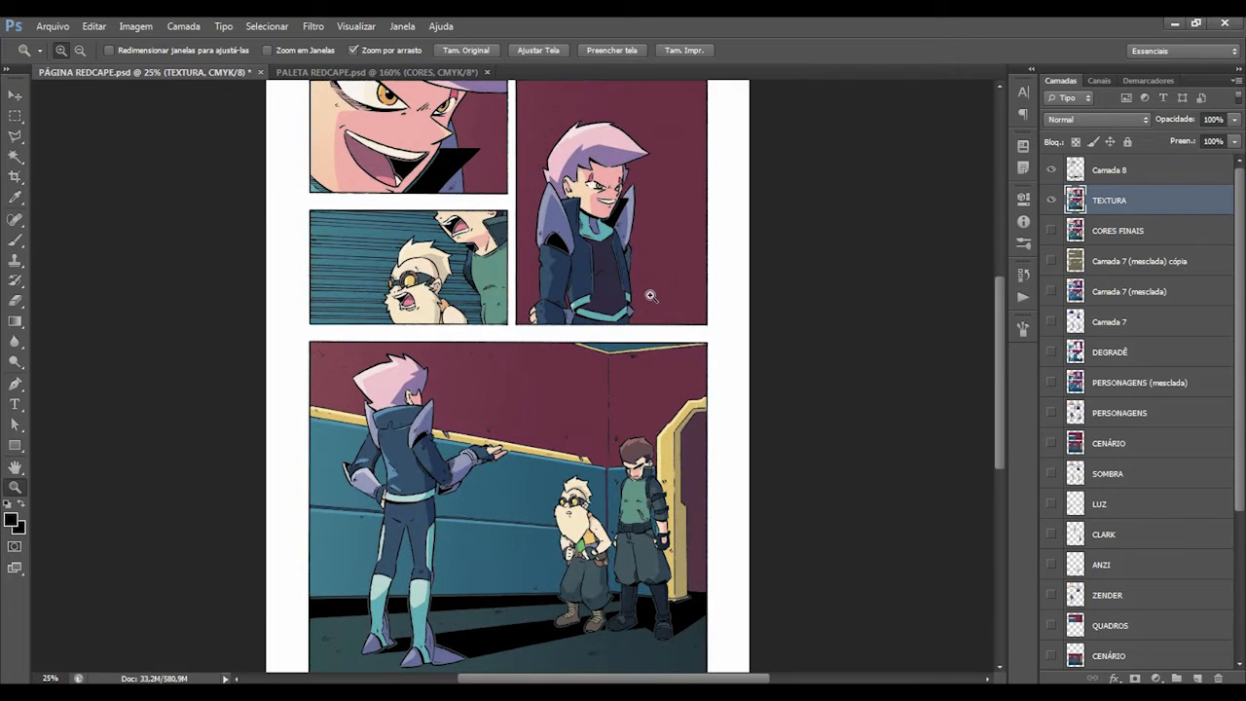
left_click(534, 52)
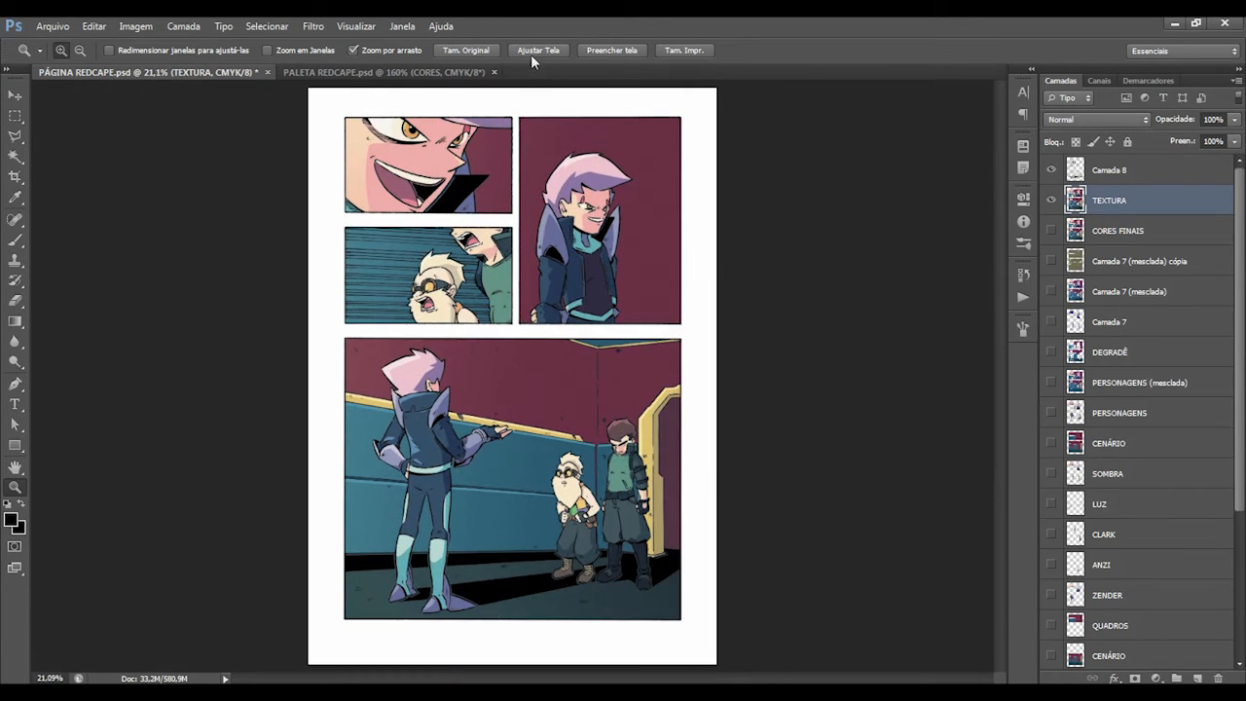
Hide the TEXTURA layer and show the flat colour layers CENÁRIO, QUADROS, ZENDER, ANZI and CLARK.
left_click(1052, 199)
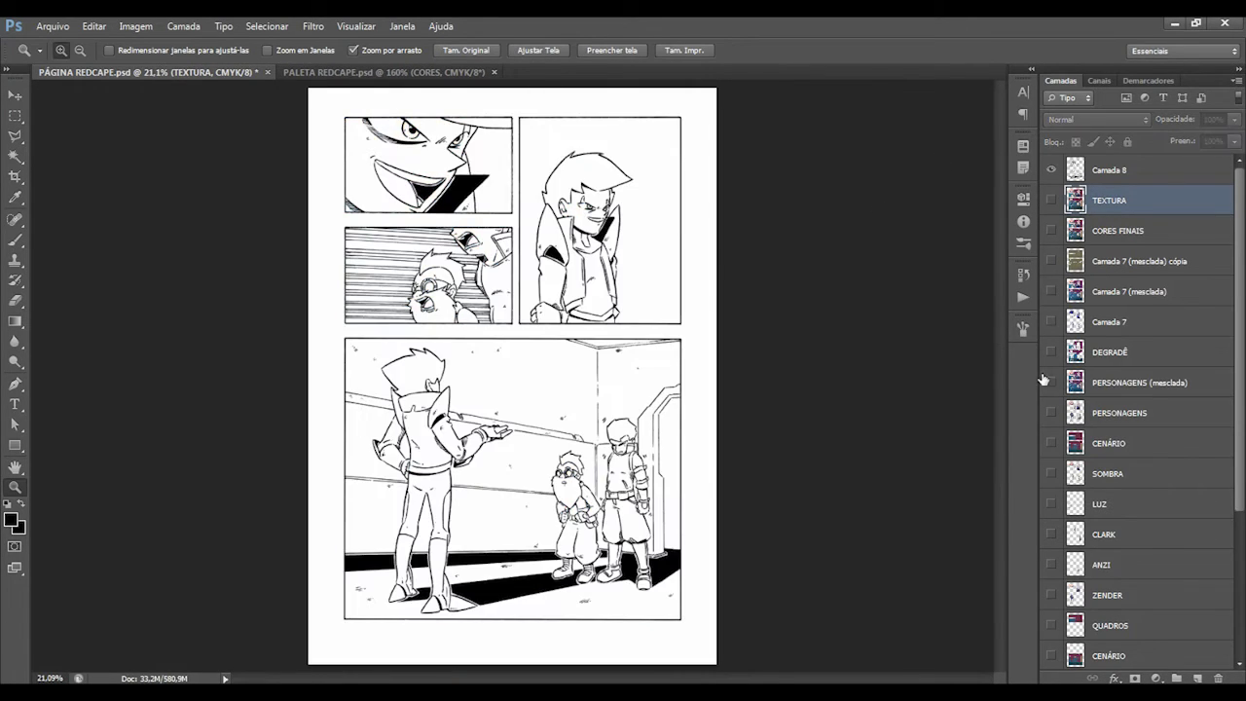
left_click_drag(1240, 447, 1236, 496)
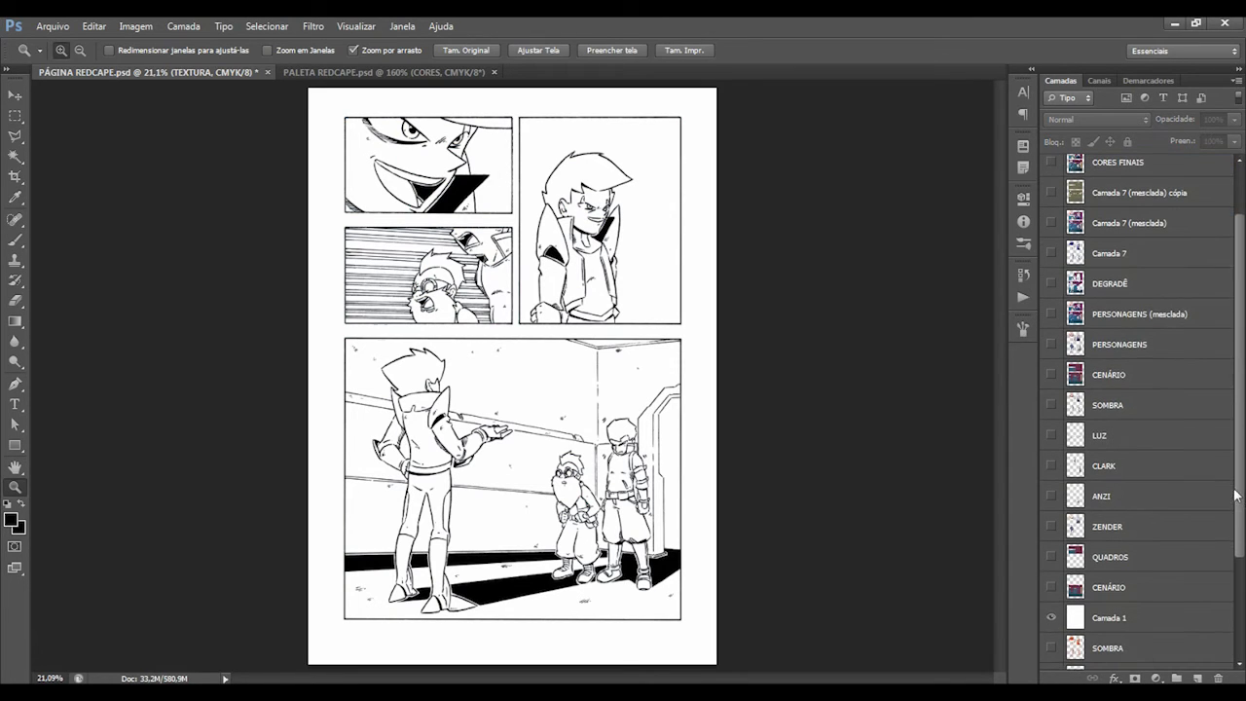
left_click(1051, 587)
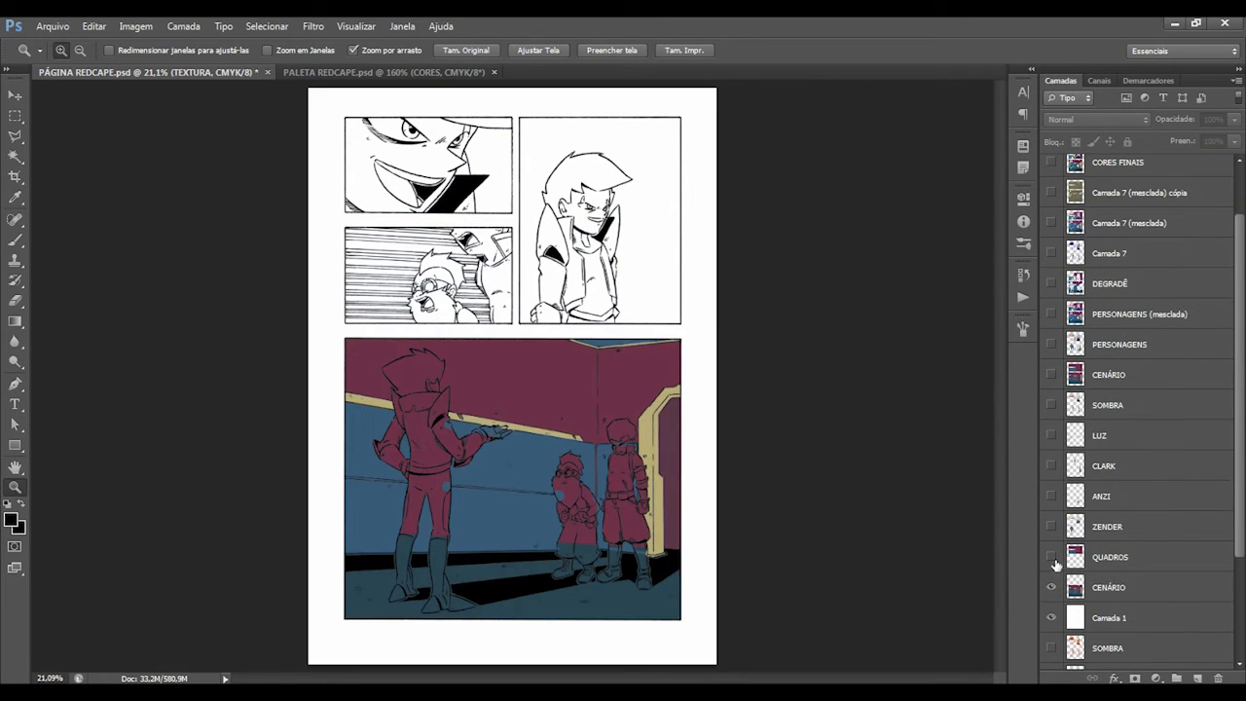
left_click(1051, 557)
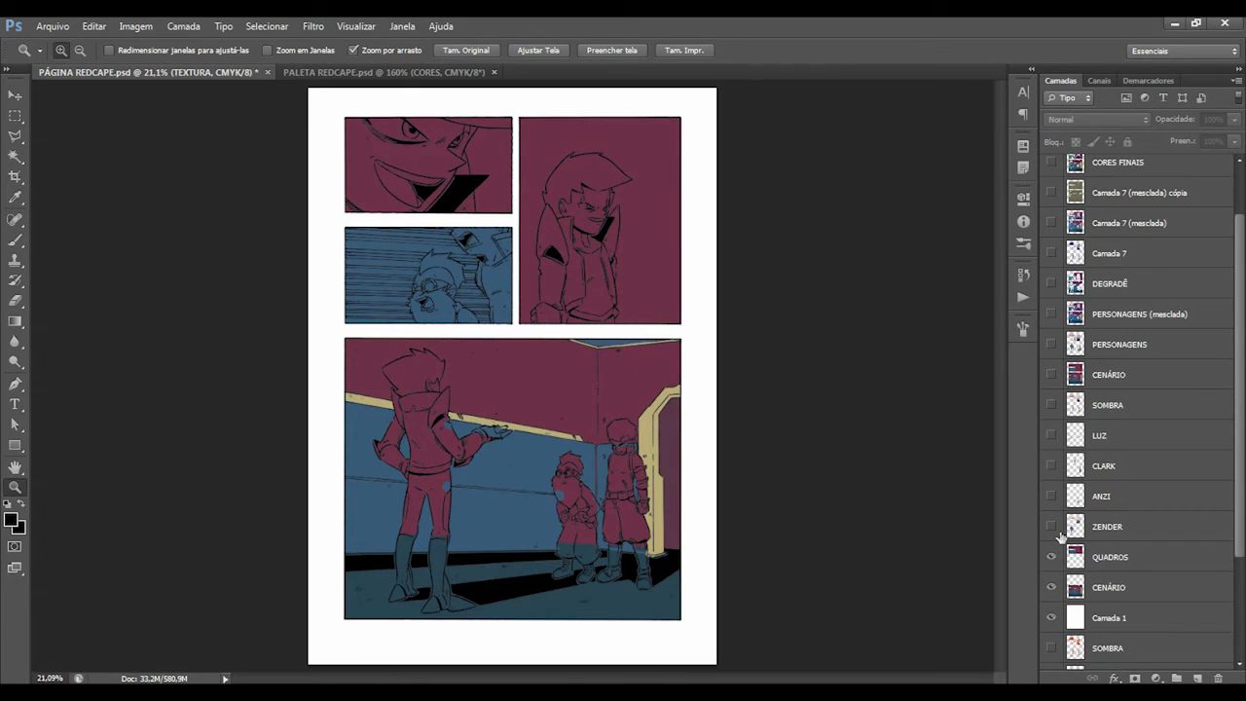
left_click(1051, 529)
left_click(1050, 497)
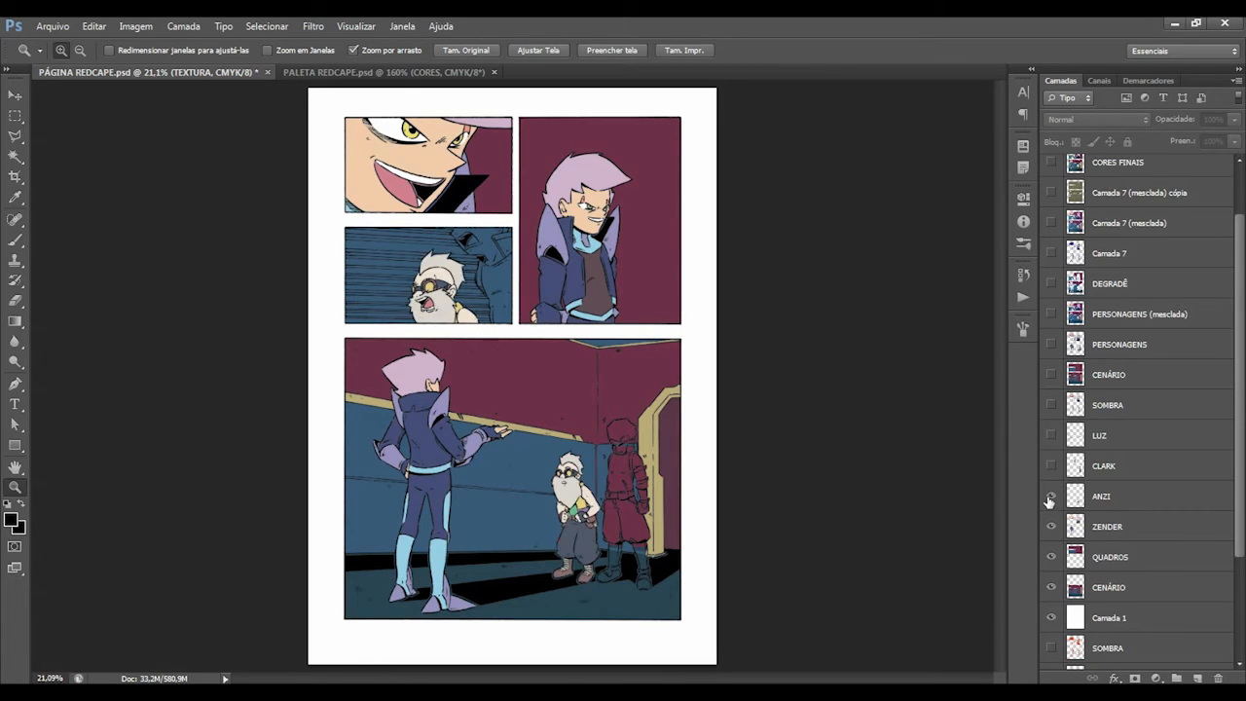
left_click(1050, 468)
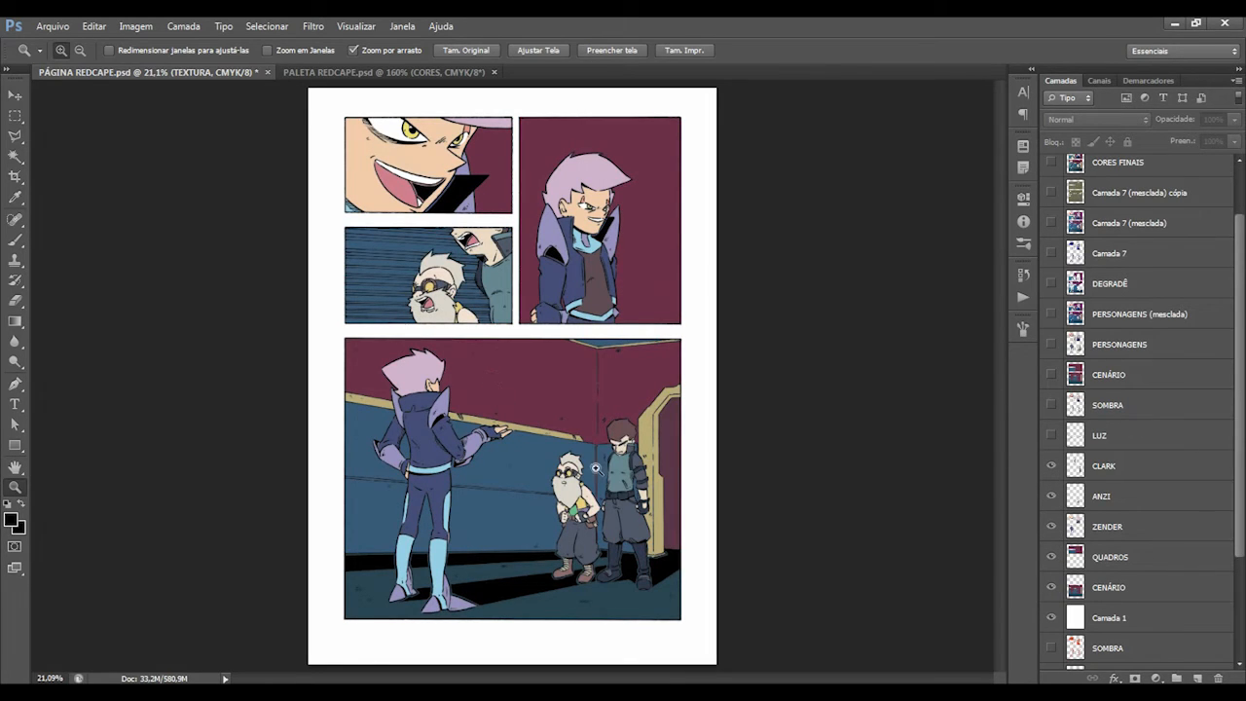
Compare the page with the LUZ layer hidden and shown, leave it shown, and show the SOMBRA layer above it.
left_click(1052, 436)
left_click(1053, 437)
left_click(1053, 439)
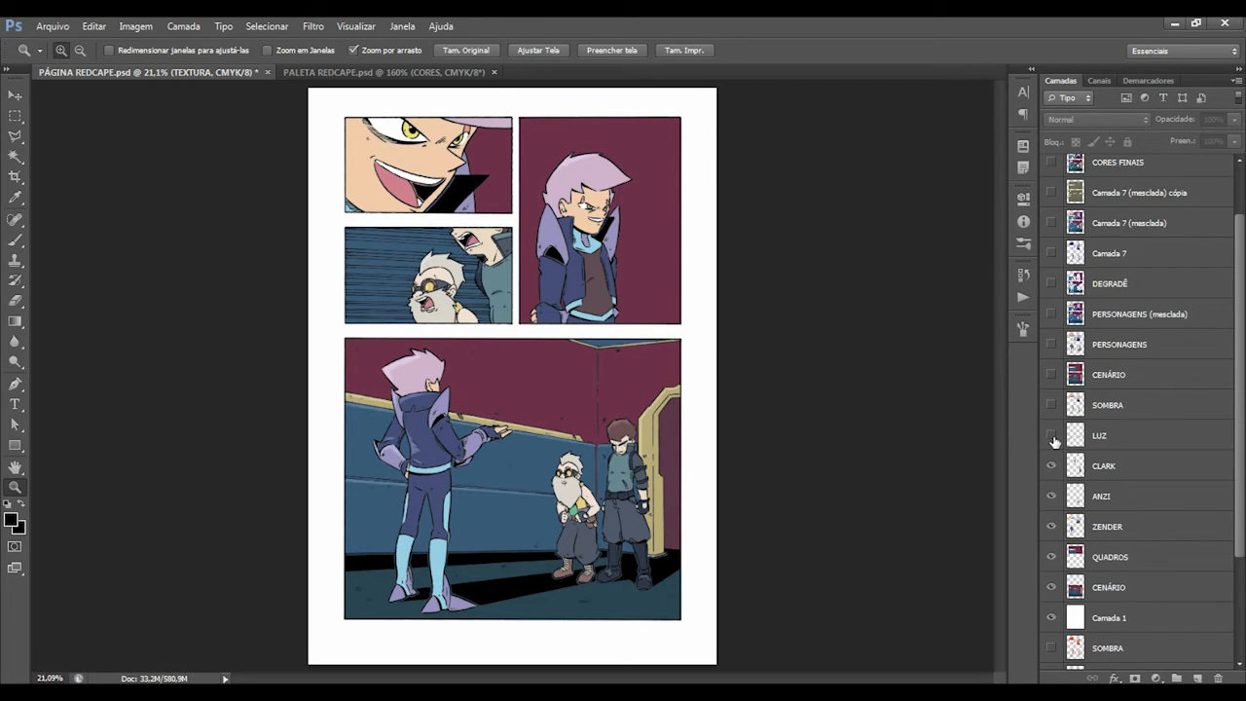
left_click(1052, 440)
left_click(1052, 440)
left_click(1050, 406)
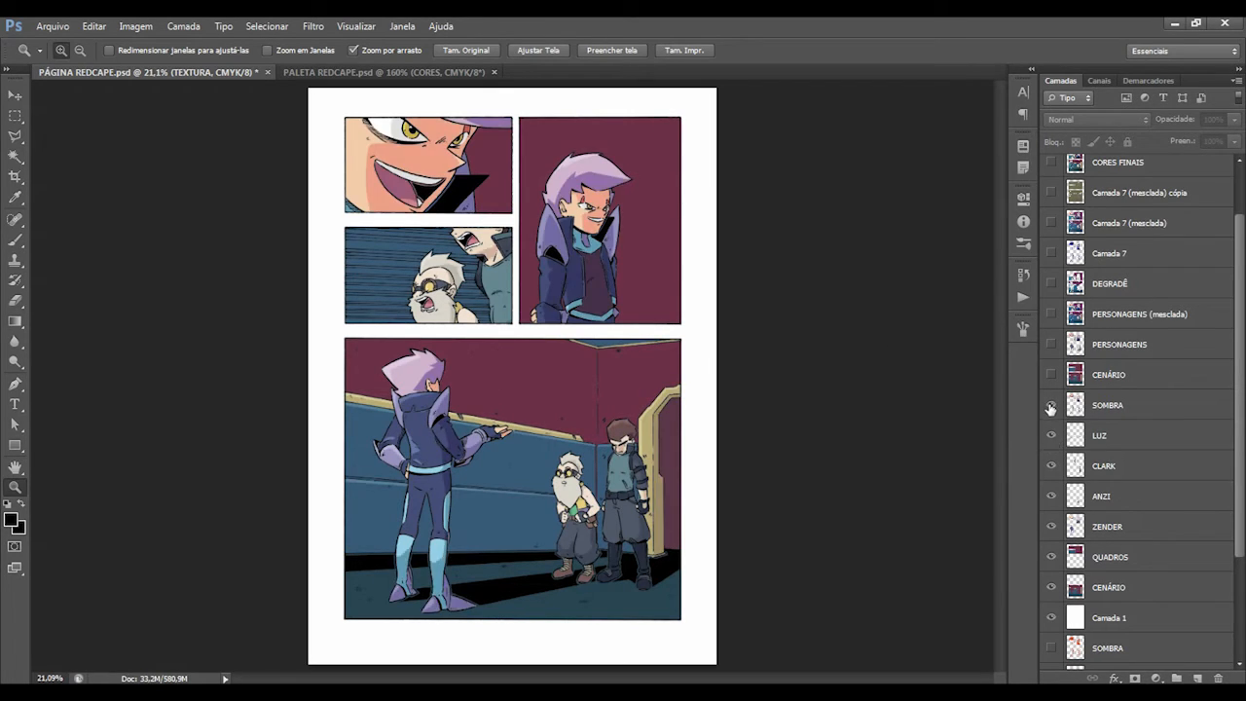
Compare the original colours with the final textured version by hiding and showing the TEXTURA layer.
left_click_drag(1235, 409, 1240, 355)
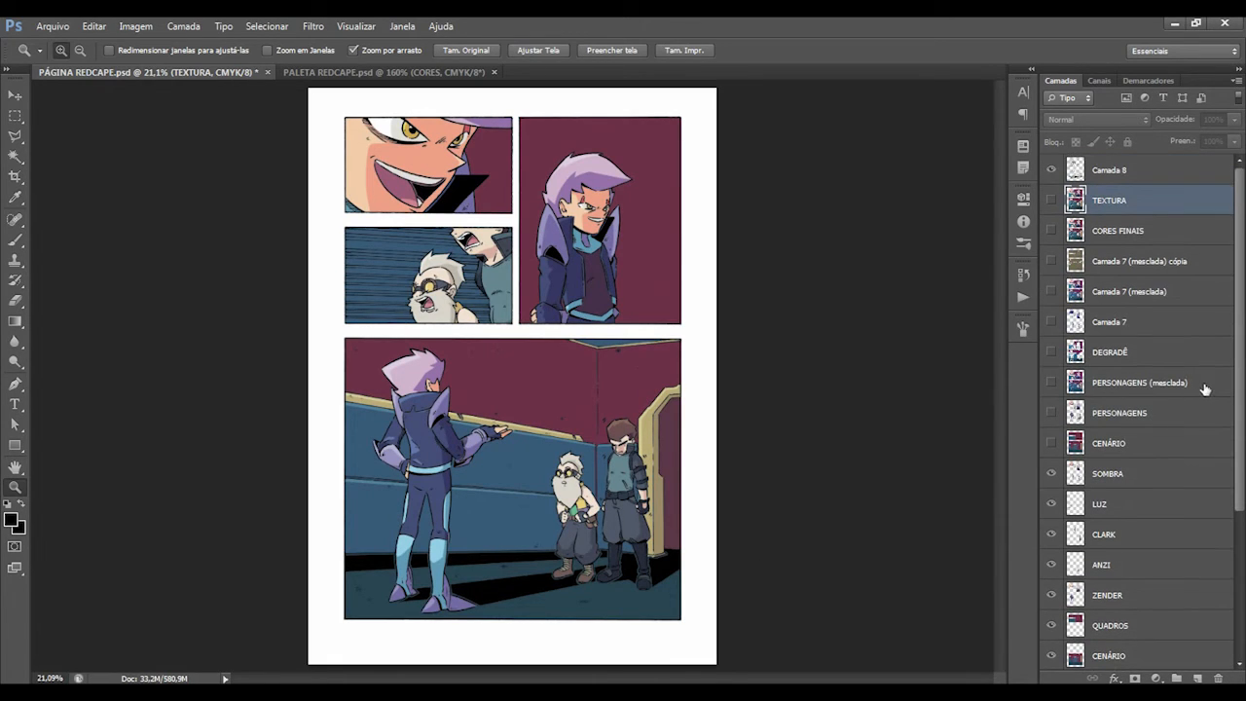
left_click(1051, 201)
left_click(1051, 201)
left_click(1052, 201)
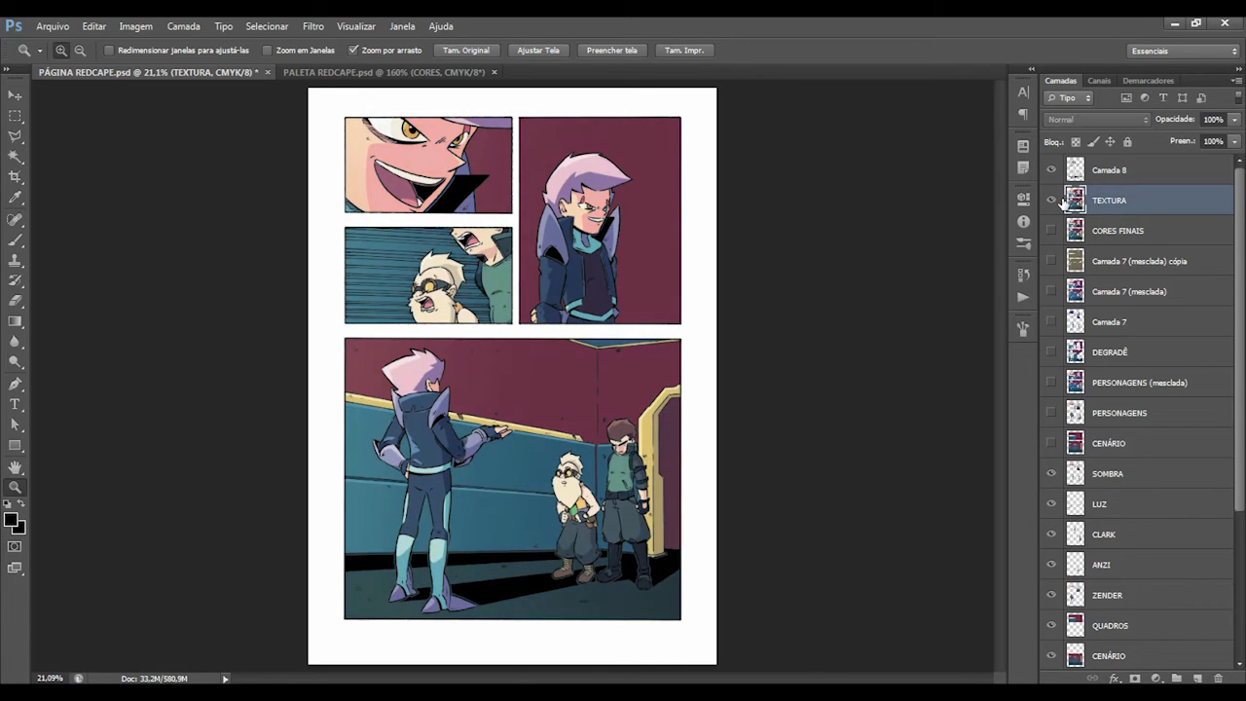
left_click(1060, 200)
left_click(1060, 199)
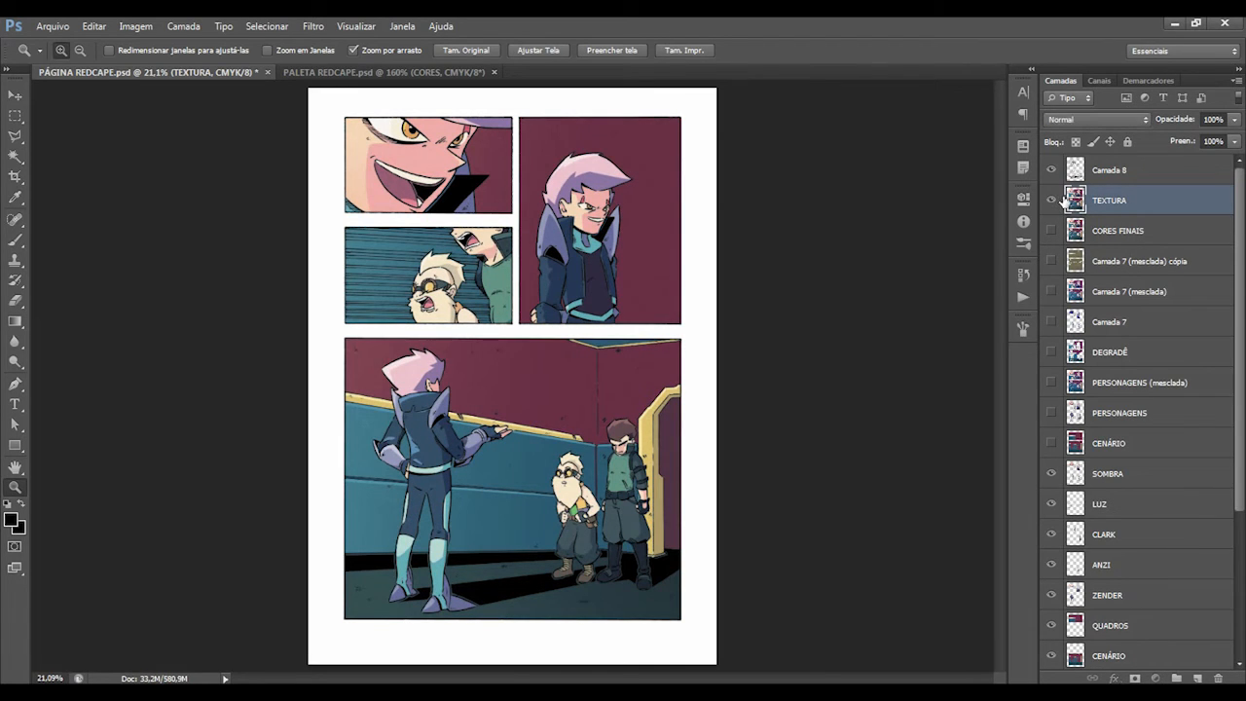
left_click(1053, 201)
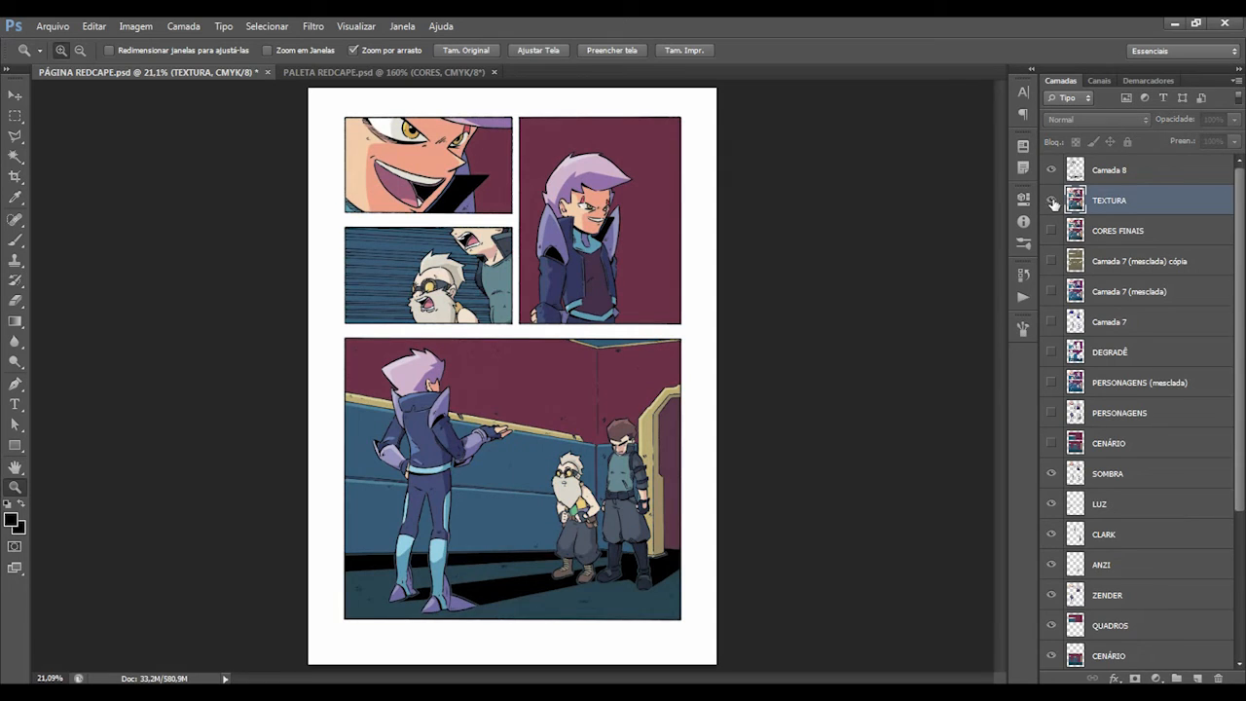
left_click(1052, 201)
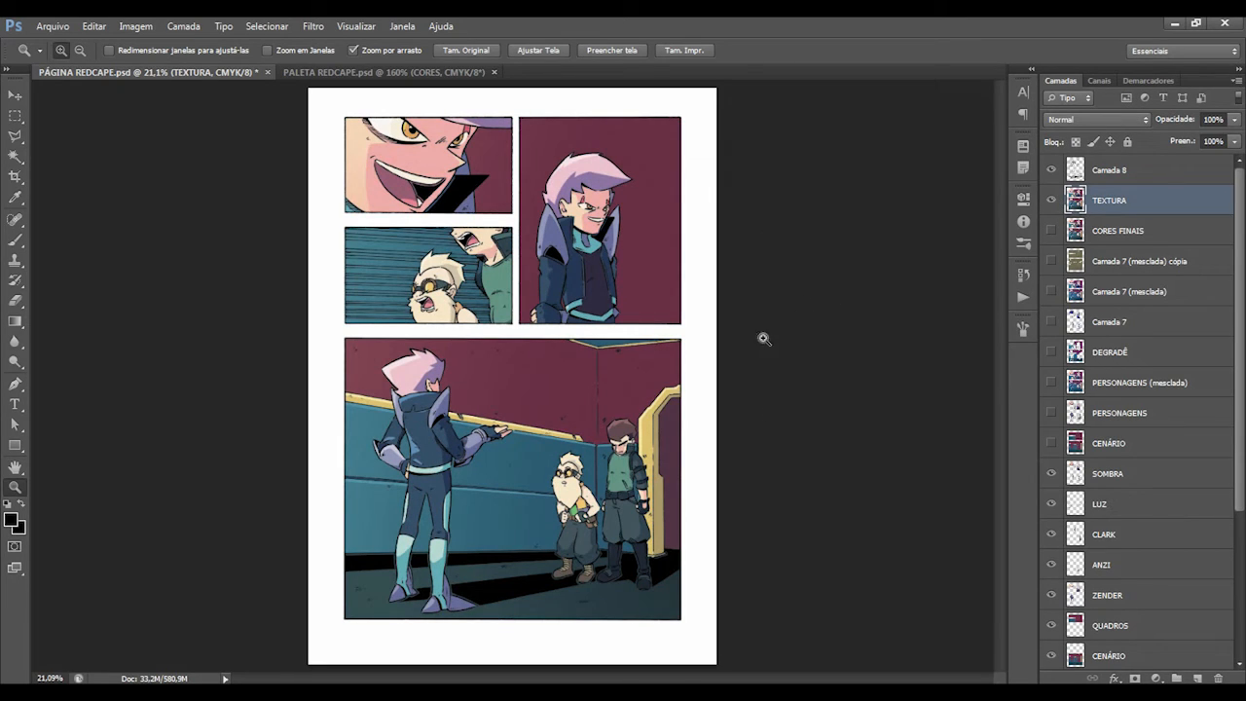
Compare the first panel's textured colours with the Camada 8 line art hidden and shown.
left_click(1052, 169)
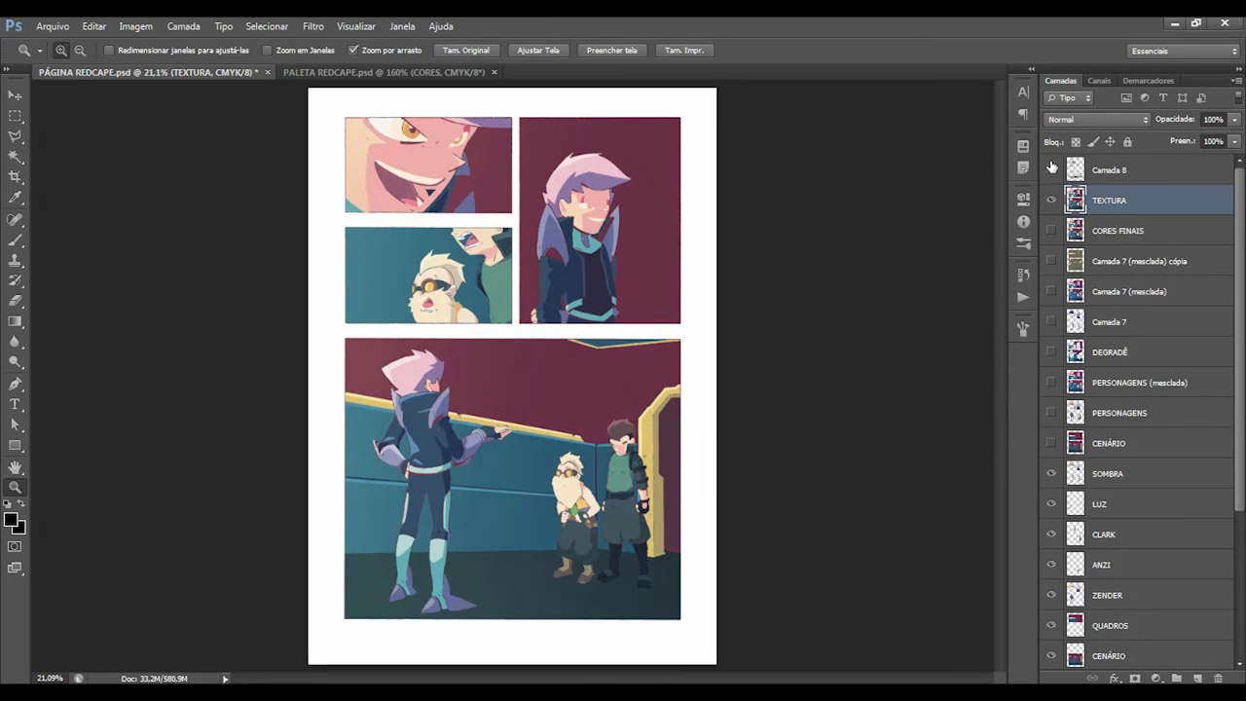
left_click_drag(477, 157, 568, 310)
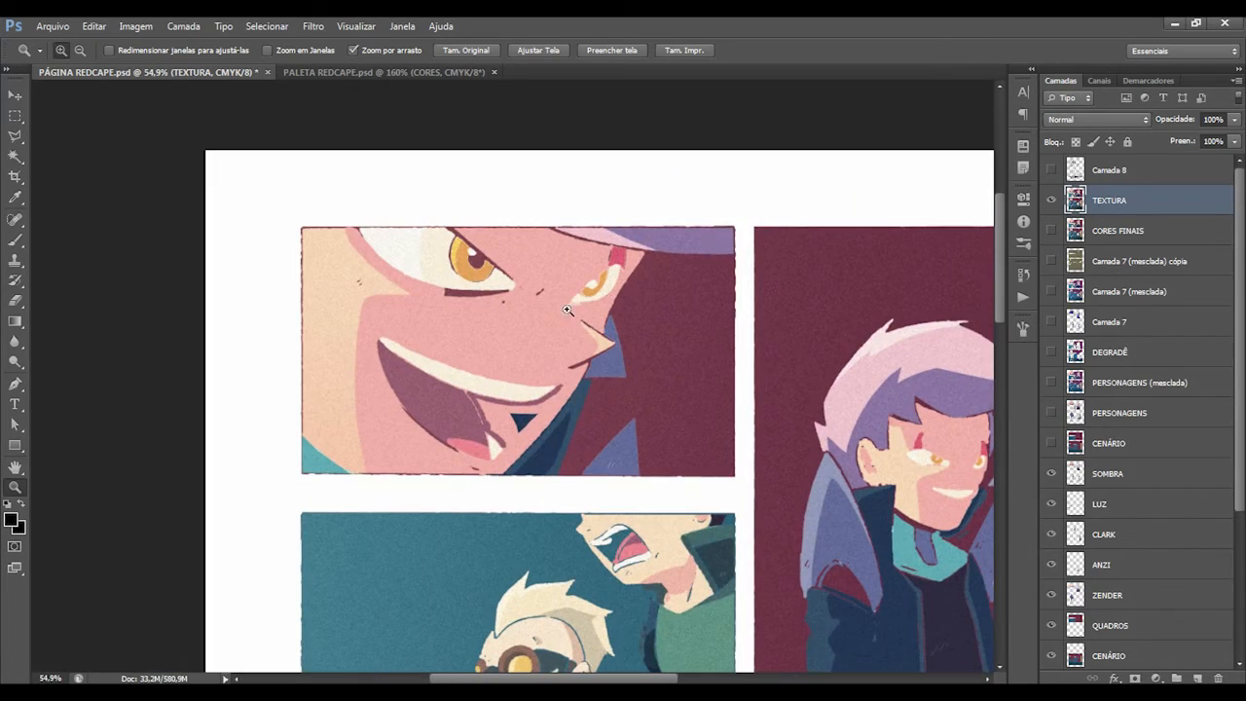
left_click(1052, 170)
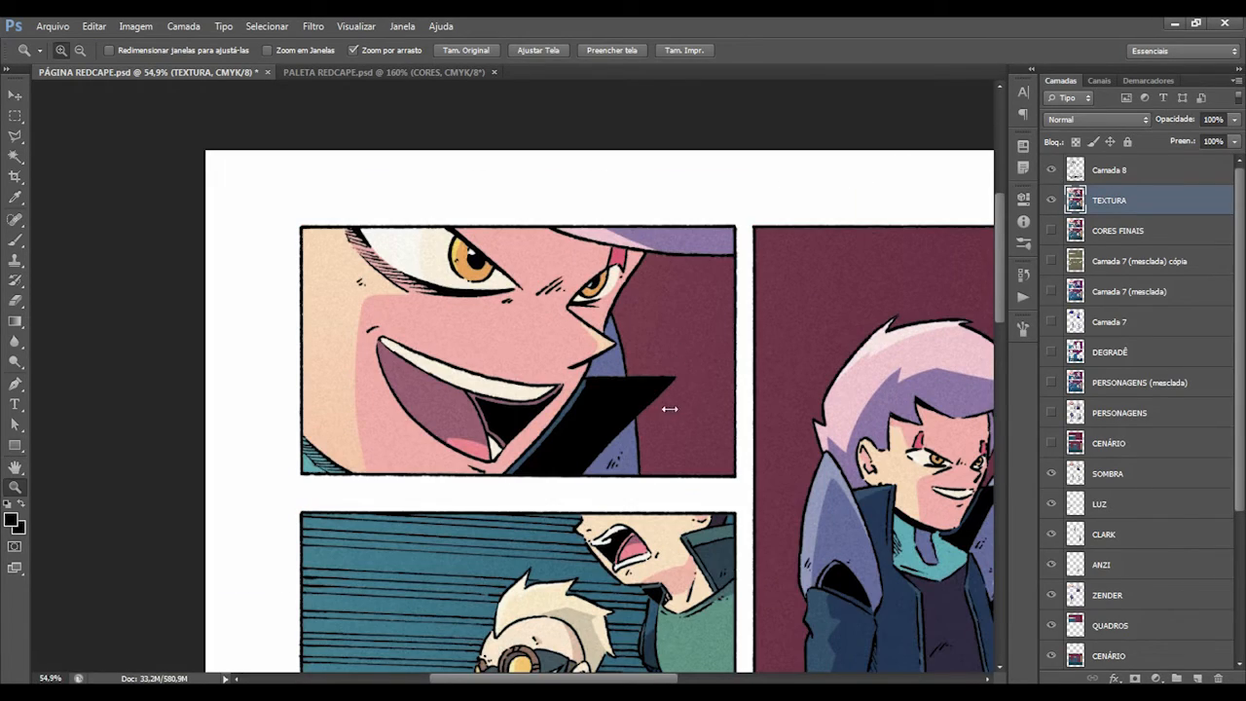
Inspect the finished textured page up close, panel by panel, and save the file.
left_click(670, 409)
left_click_drag(670, 397, 367, 393)
key("ctrl+minus")
key("ctrl+minus")
left_click_drag(559, 360, 516, 254)
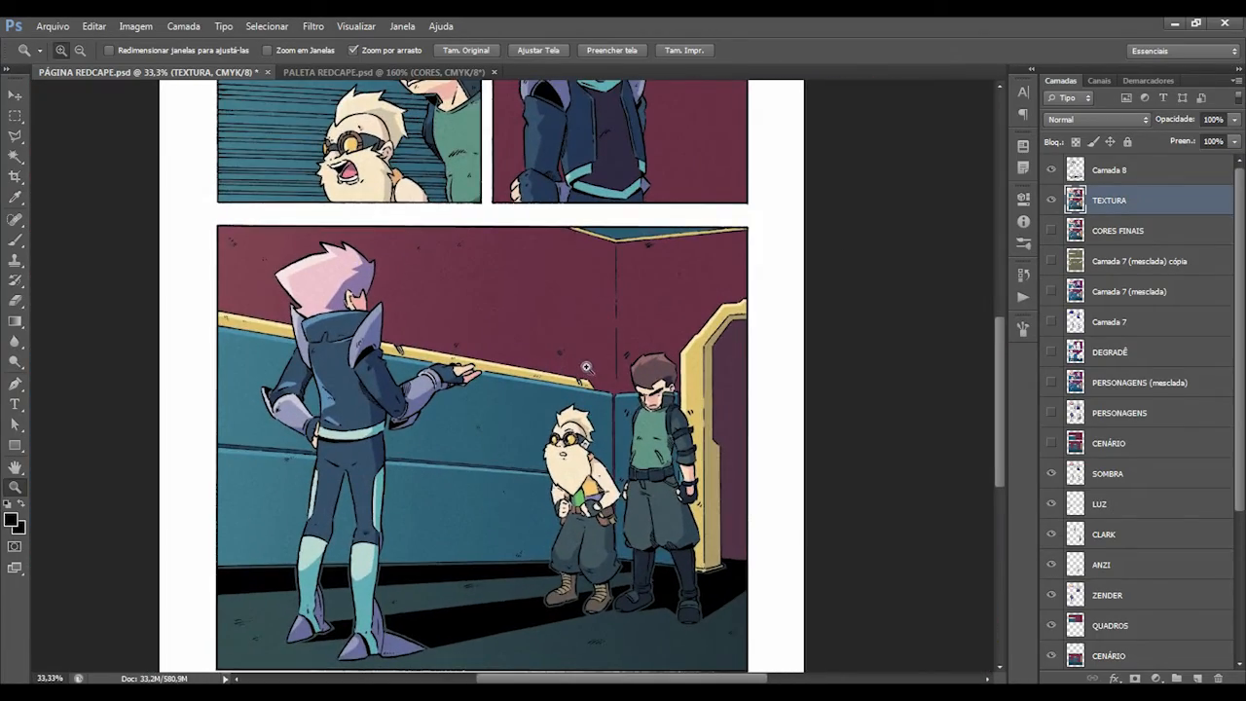
left_click_drag(463, 480, 750, 321)
left_click_drag(973, 378, 643, 337)
left_click_drag(796, 253, 673, 361)
left_click_drag(701, 643, 698, 243)
left_click_drag(672, 319, 869, 166)
left_click_drag(672, 209, 581, 240)
left_click(538, 54)
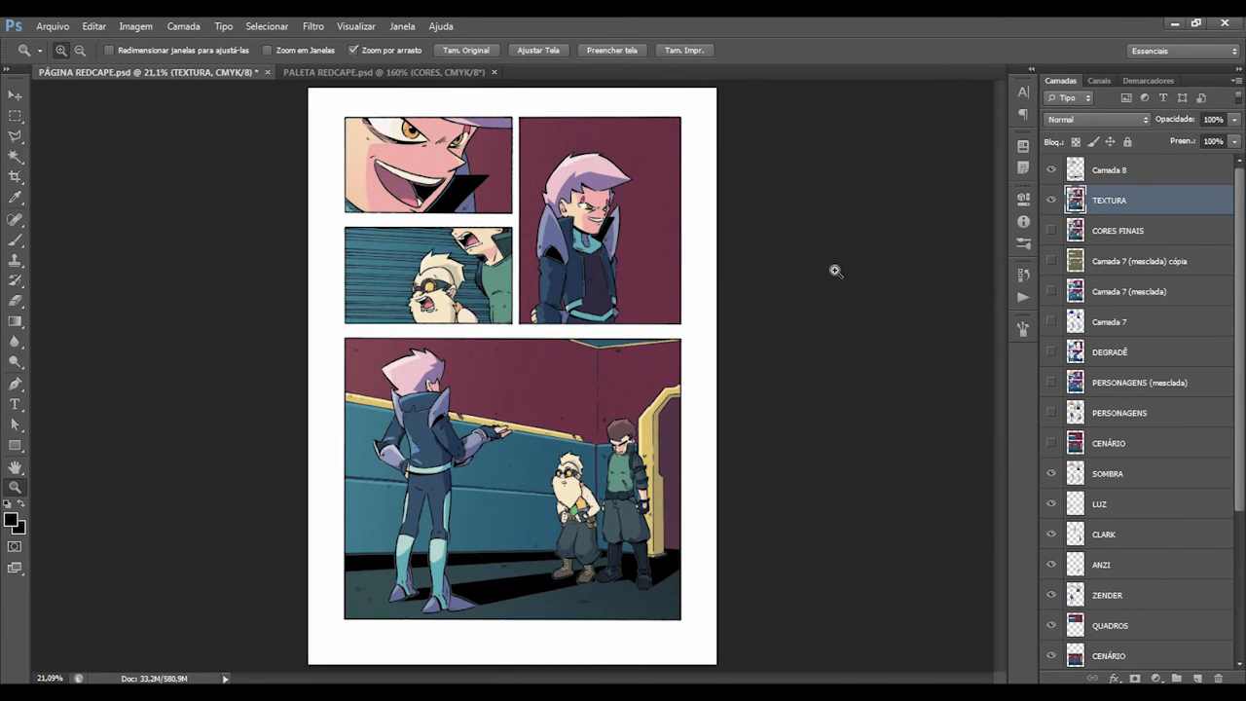
key("ctrl+s")
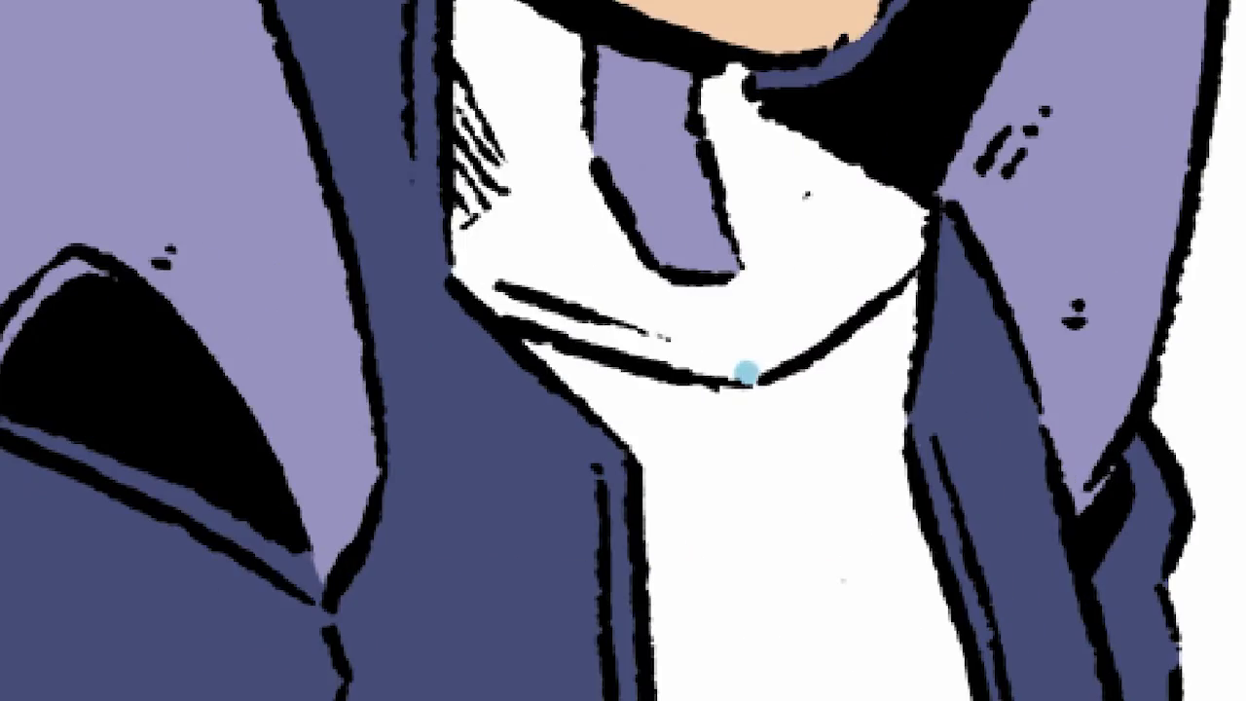
Outline the unpainted collar area at the first panel's lower-left corner with the Polygonal Lasso and fill it with the foreground colour.
left_click(804, 211)
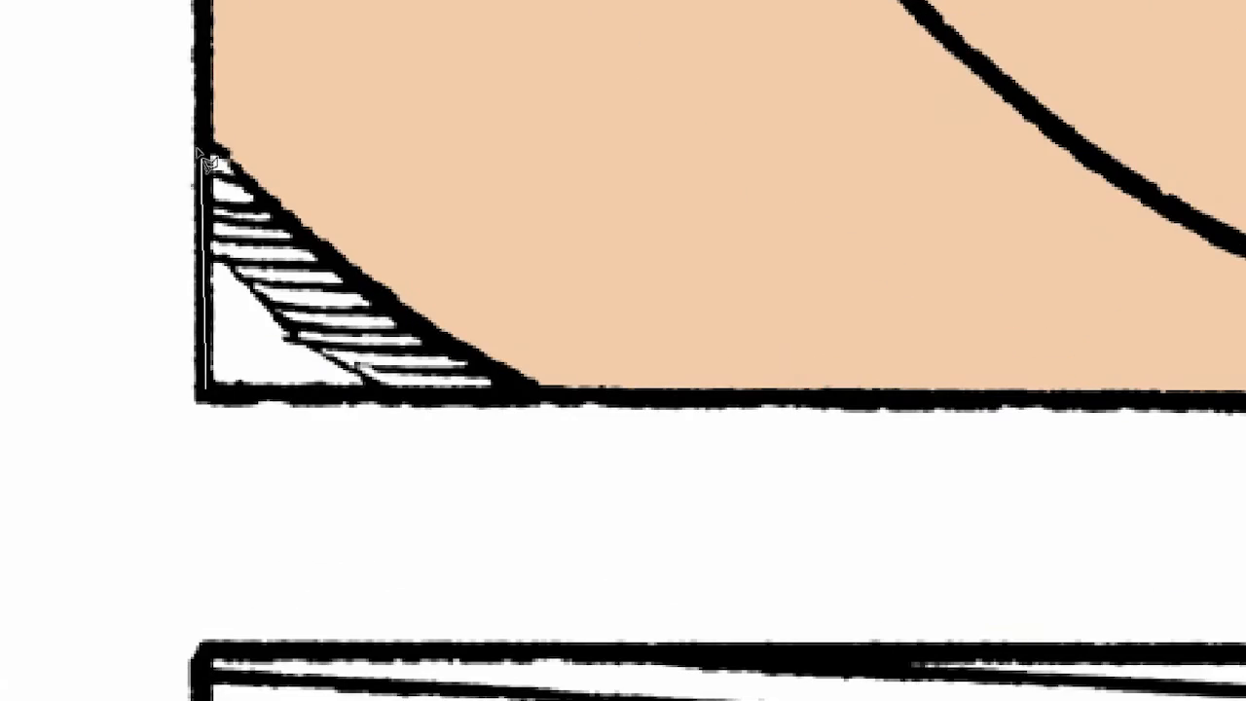
left_click(208, 125)
left_click(380, 103)
double_click(580, 393)
left_click(711, 335, "alt")
left_click(954, 282)
left_click(723, 331)
double_click(786, 228)
key("Return")
left_click(752, 223)
left_click(787, 227)
left_click(682, 514)
double_click(504, 509)
key("alt+BackSpace")
left_click(677, 522)
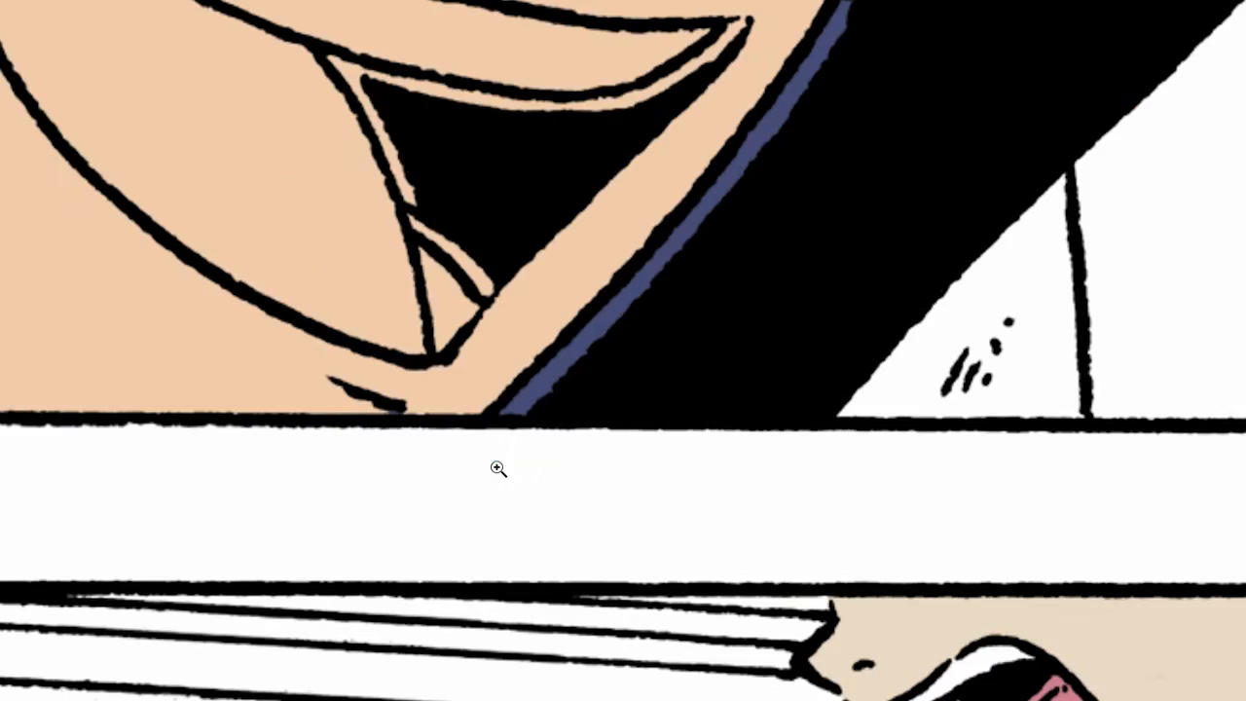
left_click(415, 396)
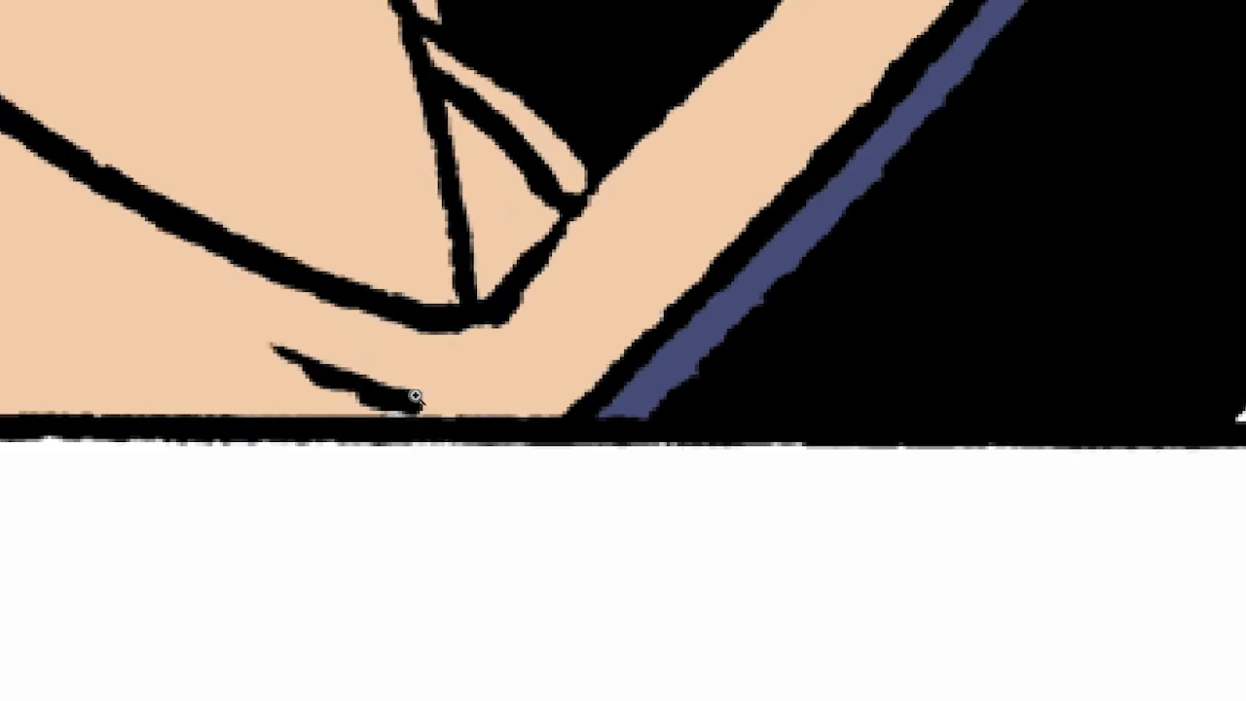